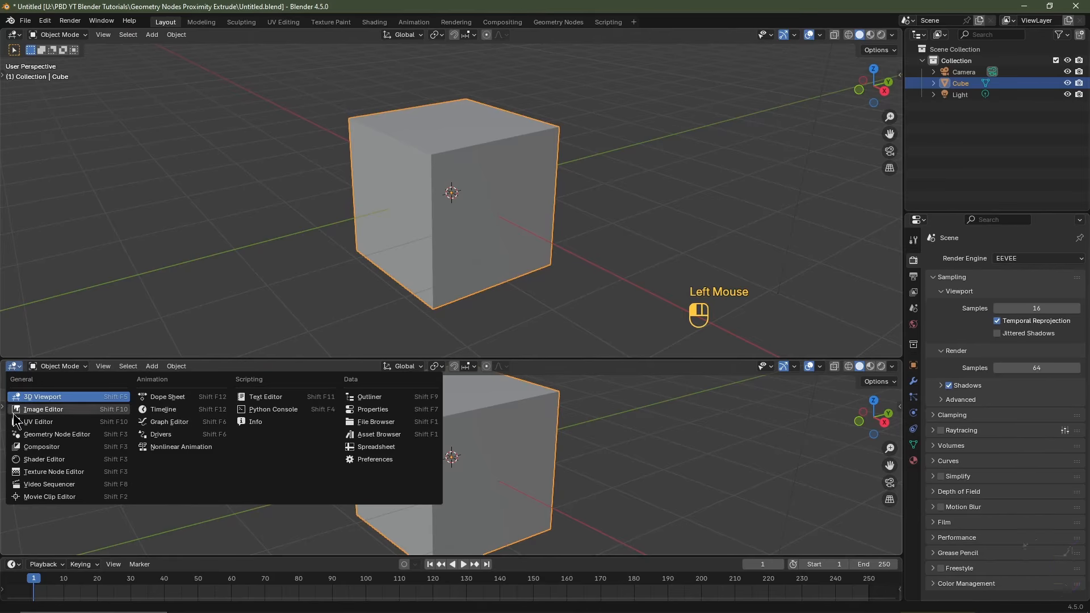
Step: Switch the lower viewport to the Geometry Node Editor and give the cube a new node group named Proximity Extrude
click(17, 435)
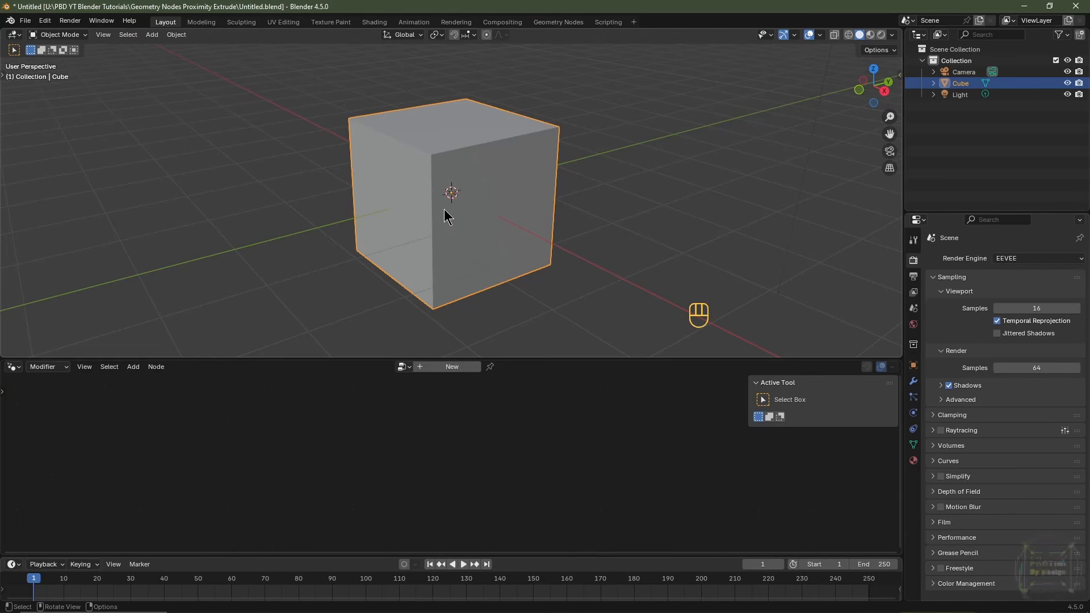
click(478, 179)
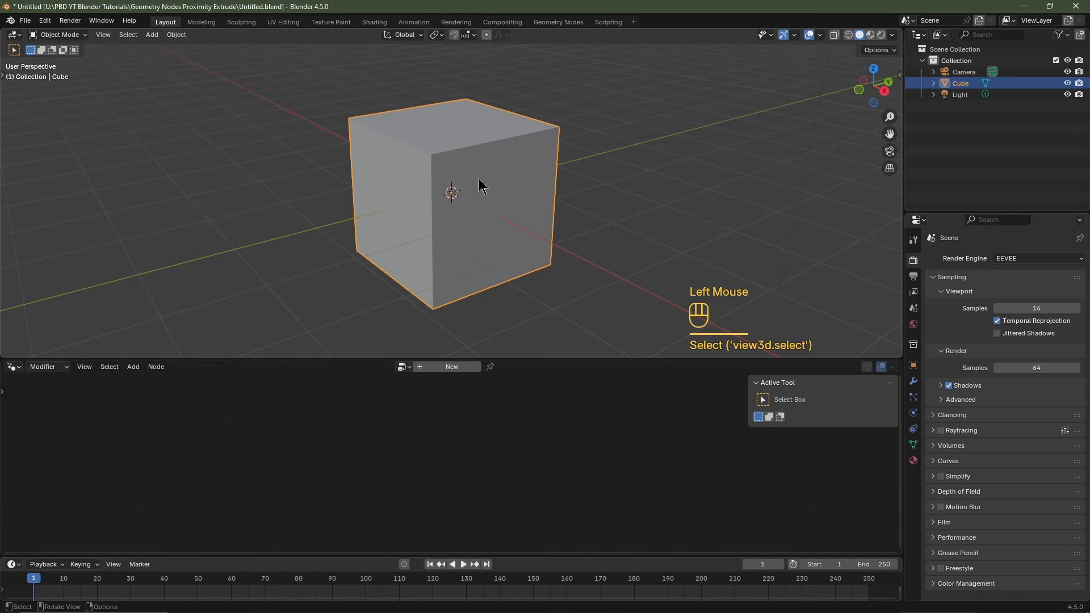
click(442, 366)
double_click(431, 366)
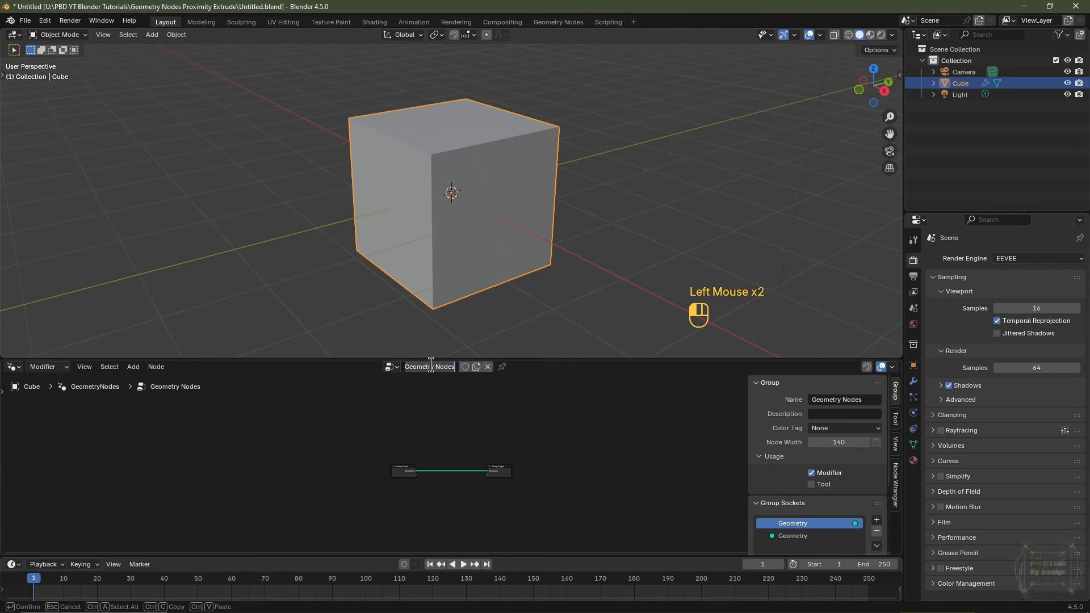
text(Proximity Extrude)
key(Return)
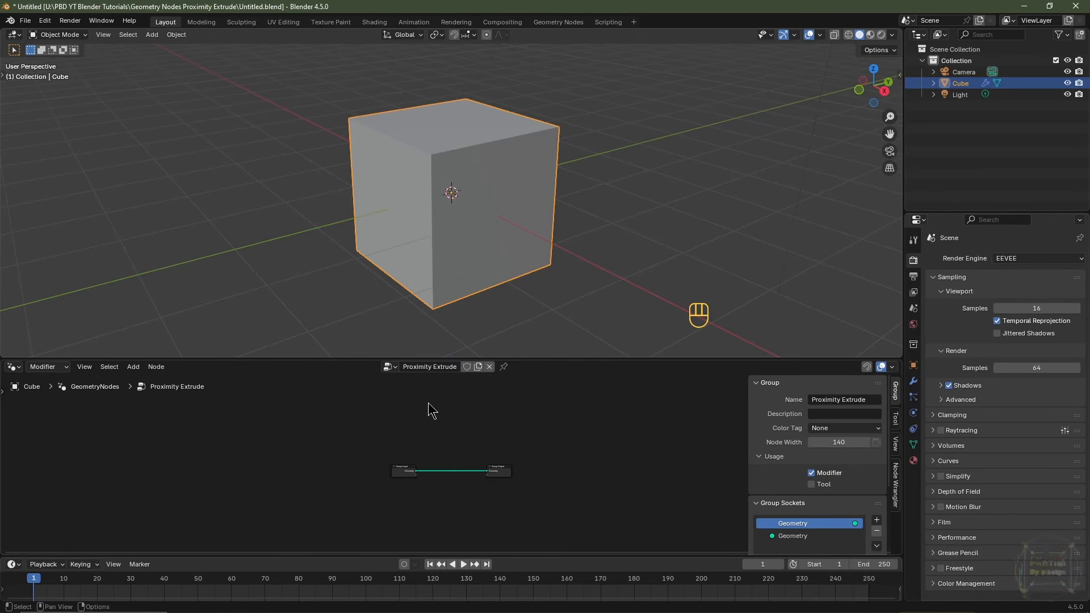
Step: Hide the node editor's sidebar and enlarge the node editor area
key(n)
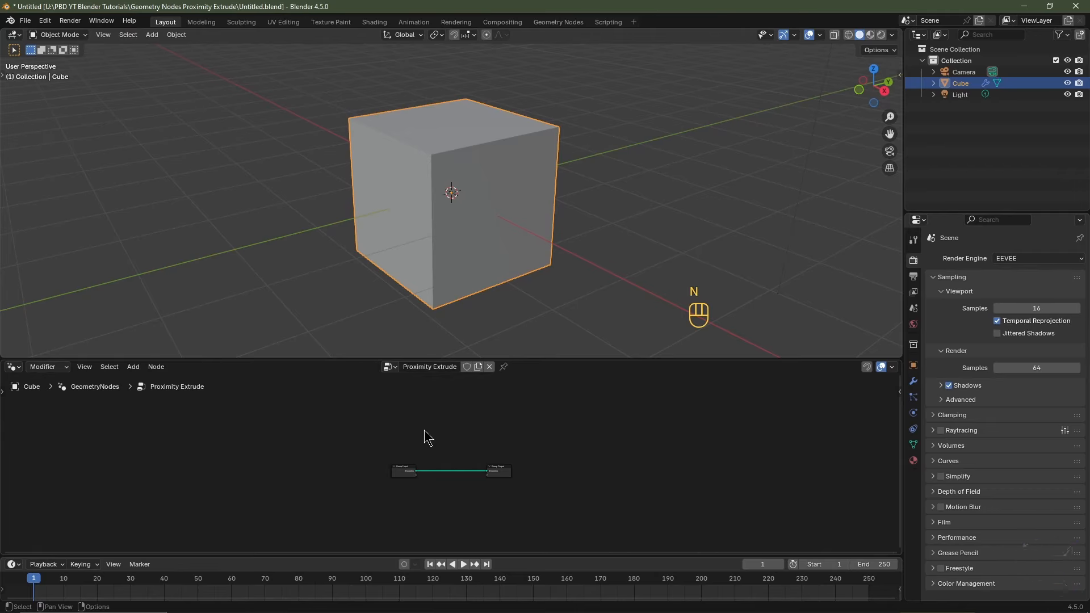
drag(527, 358, 527, 292)
scroll(496, 440, up, 7)
middle_drag(496, 443, 495, 393)
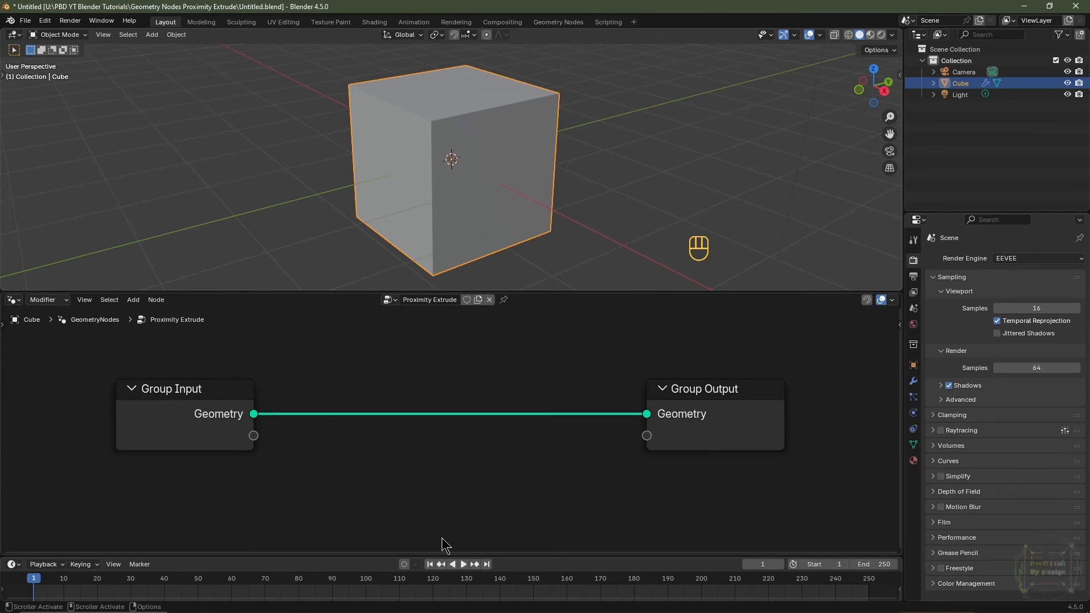
Step: Set the animation's end frame to 240
click(869, 564)
key(Return)
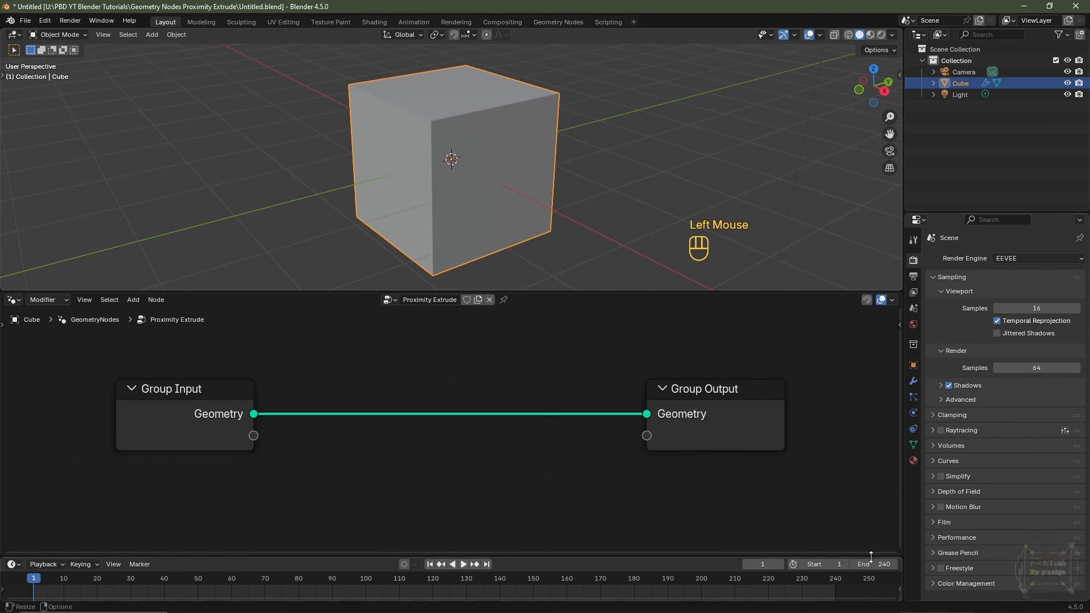
Step: Replace the Group Input node with an Ico Sphere mesh primitive node
click(218, 422)
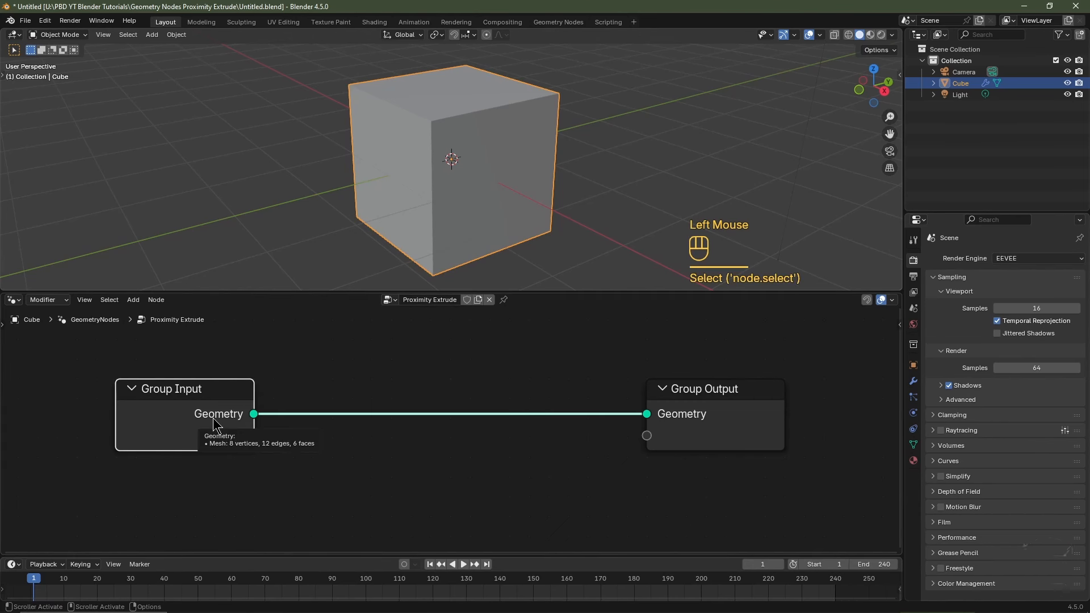
key(Delete)
key(shift+a)
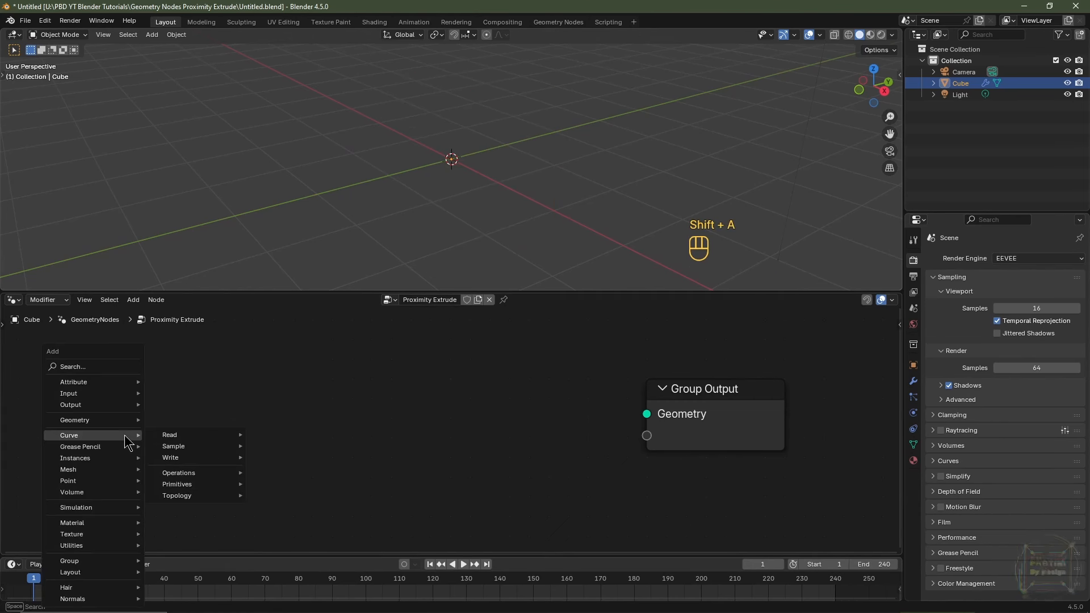
mouse_move(121, 471)
mouse_move(194, 519)
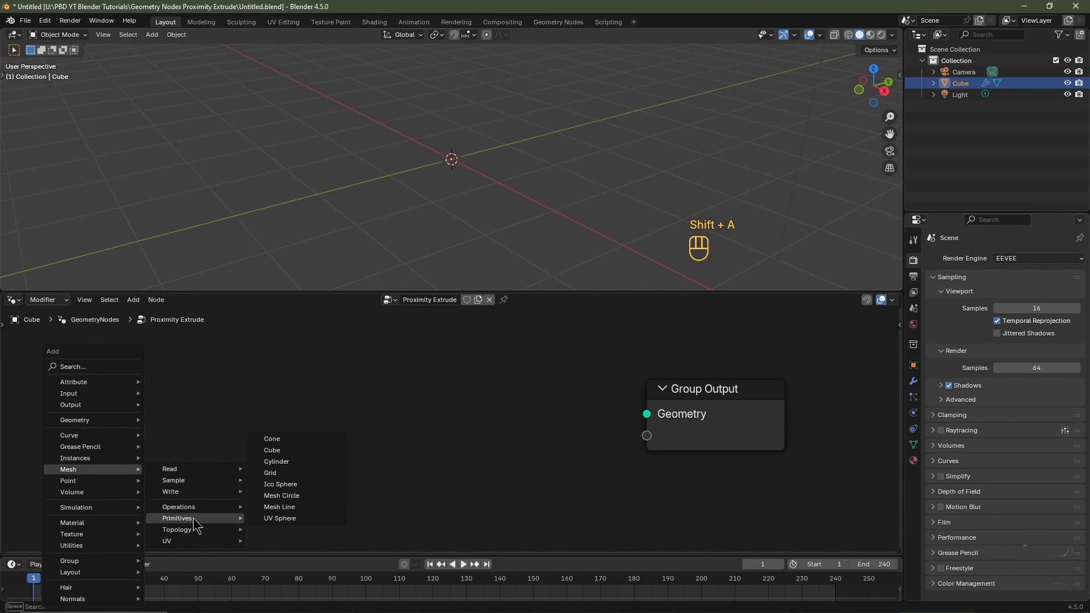
click(281, 484)
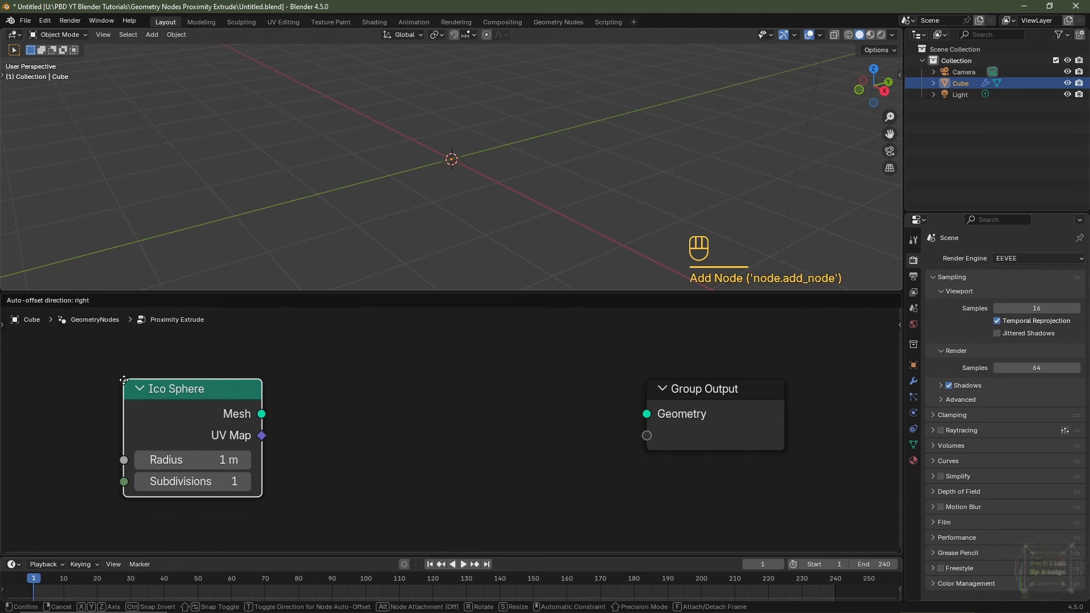
click(130, 390)
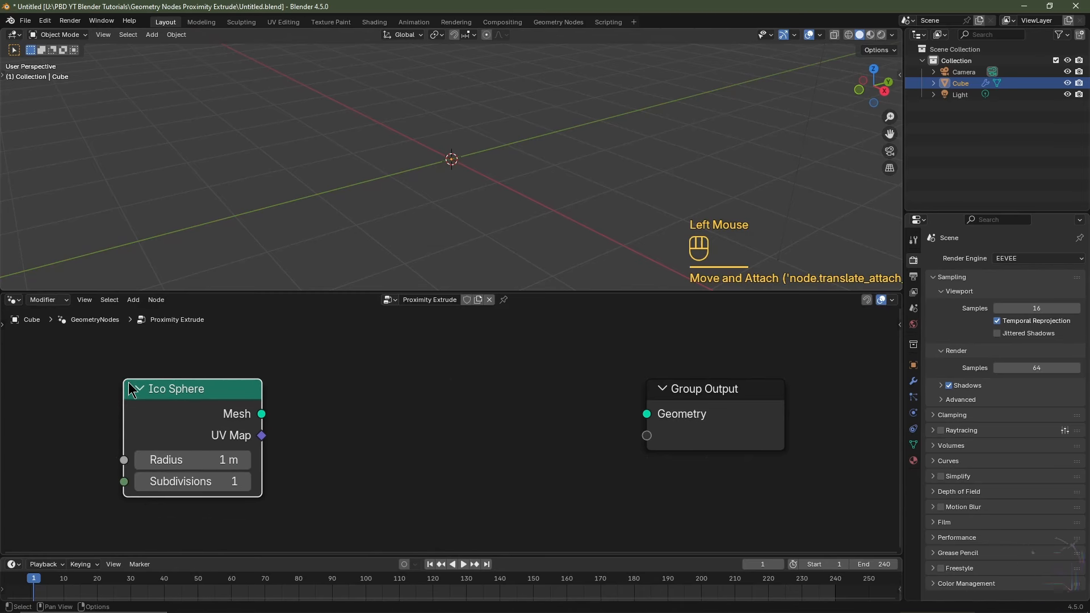
Step: Set the Ico Sphere's subdivisions to 2 and connect its Mesh output to the Group Output's Geometry
click(243, 482)
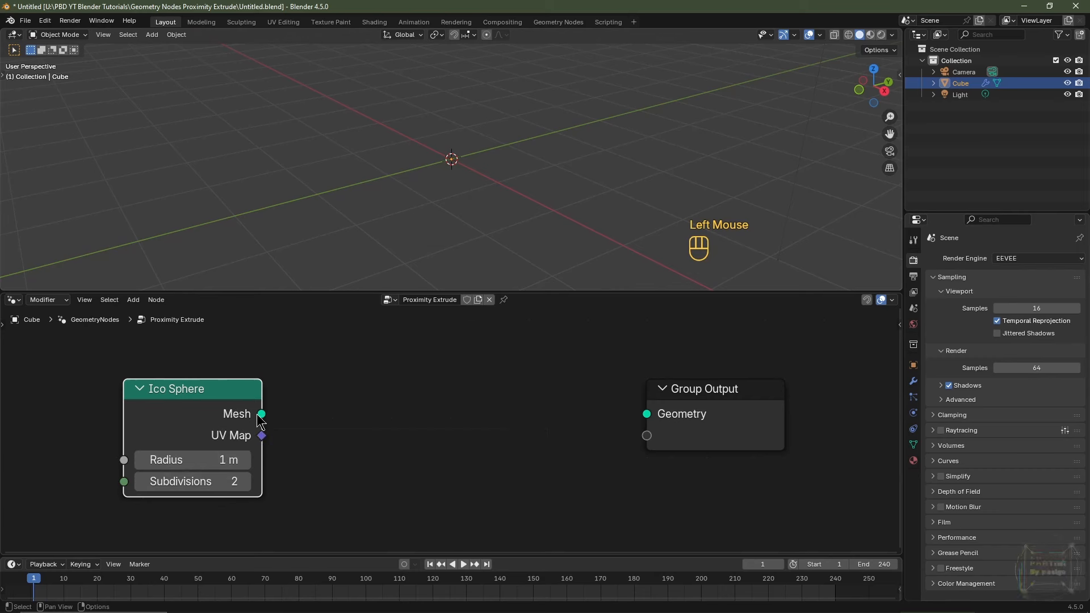
drag(261, 415, 647, 420)
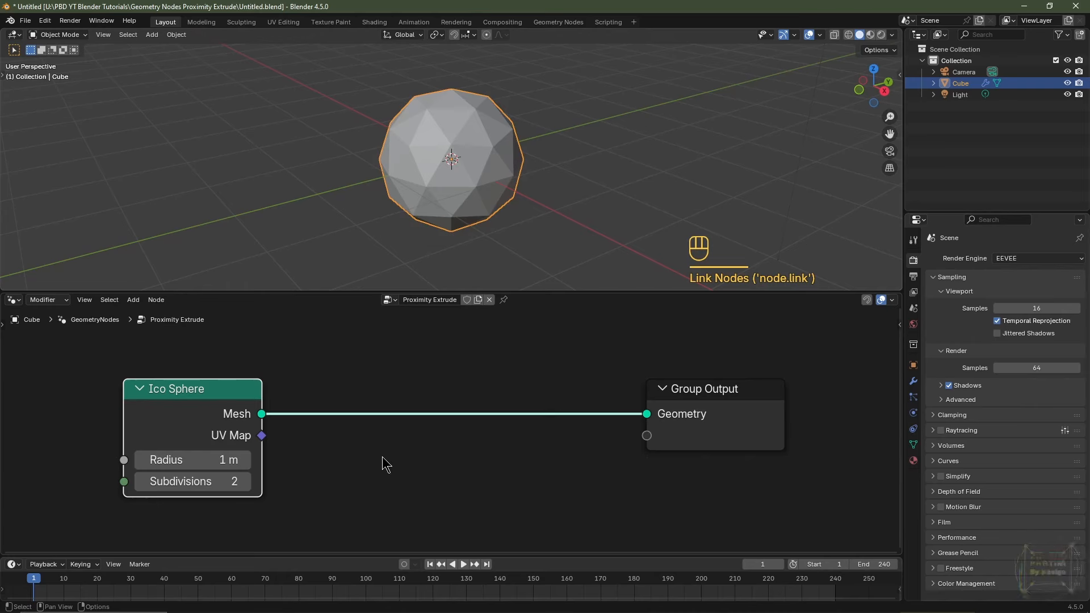
Step: Insert a Dual Mesh node on the link between Ico Sphere and Group Output
key(shift+a)
mouse_move(320, 453)
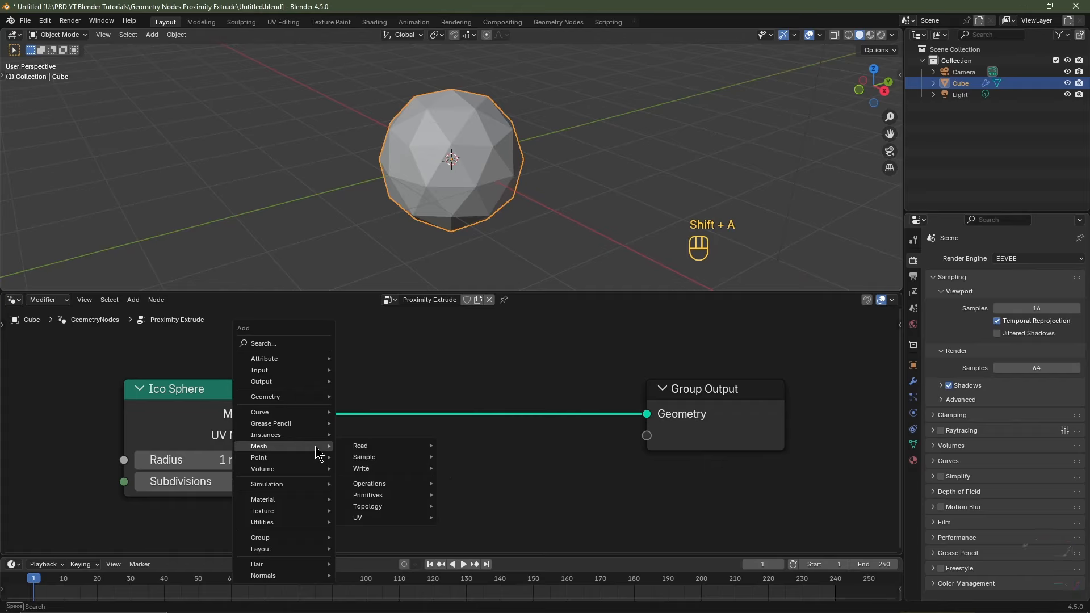
mouse_move(403, 487)
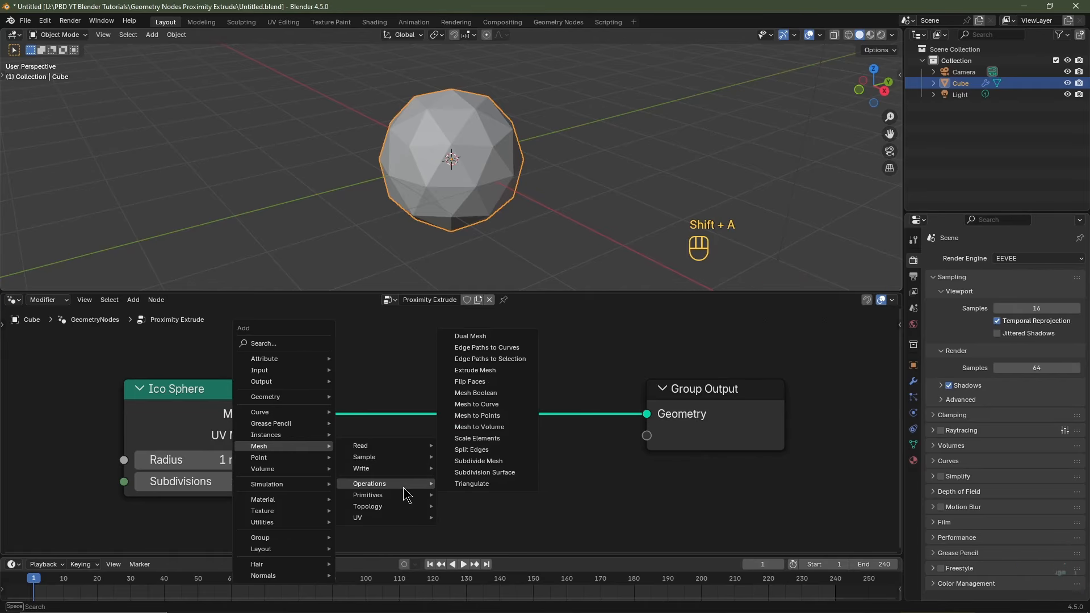
click(490, 345)
click(313, 392)
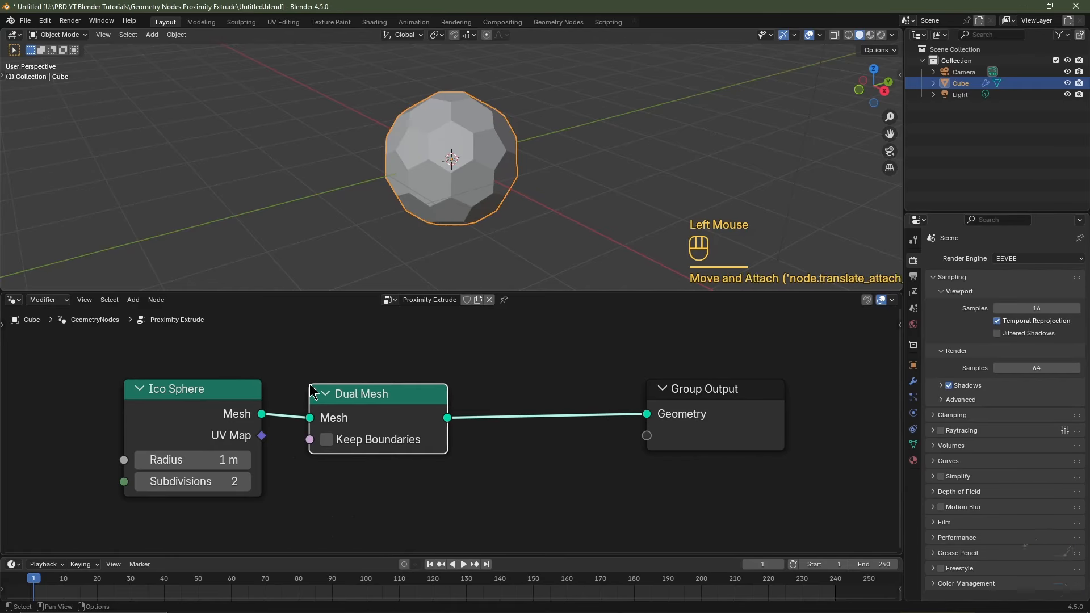
Step: Insert an Extrude Mesh node between Dual Mesh and Group Output, and enlarge the node editor to fit it
key(shift+a)
mouse_move(482, 465)
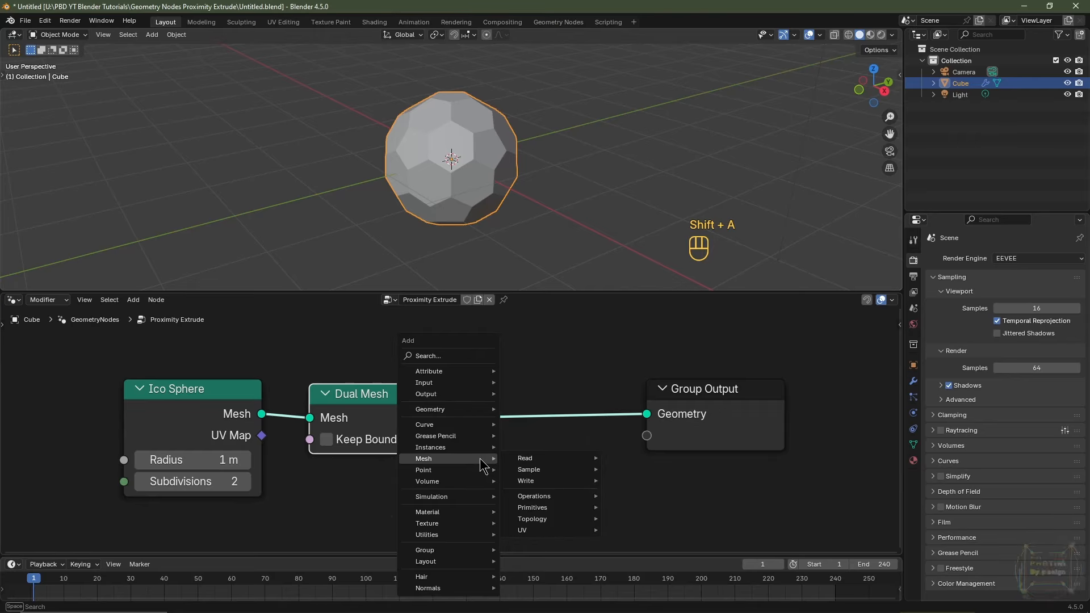
mouse_move(526, 499)
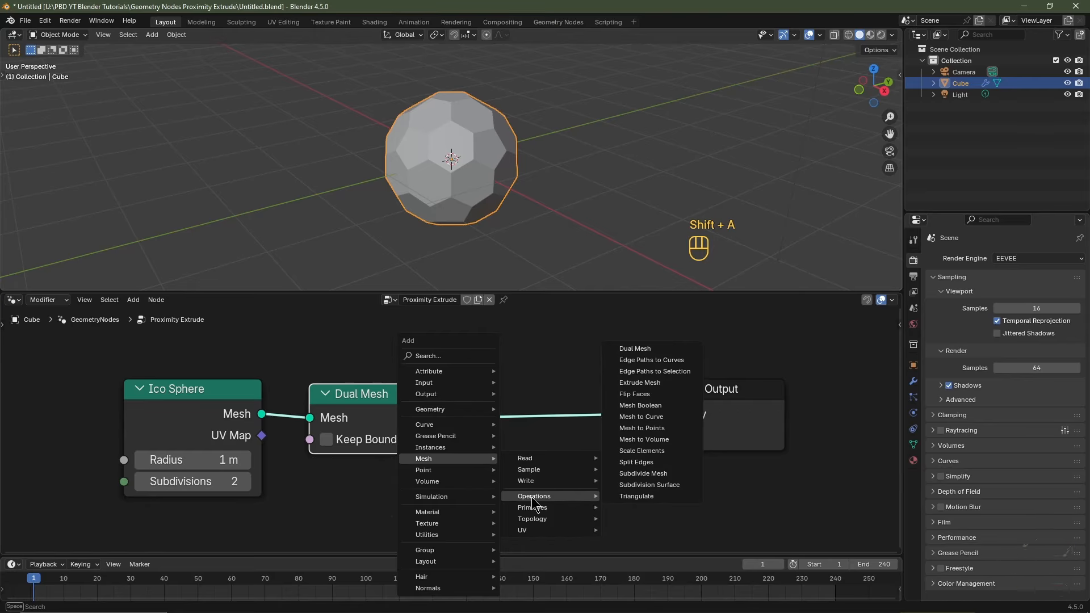
click(640, 383)
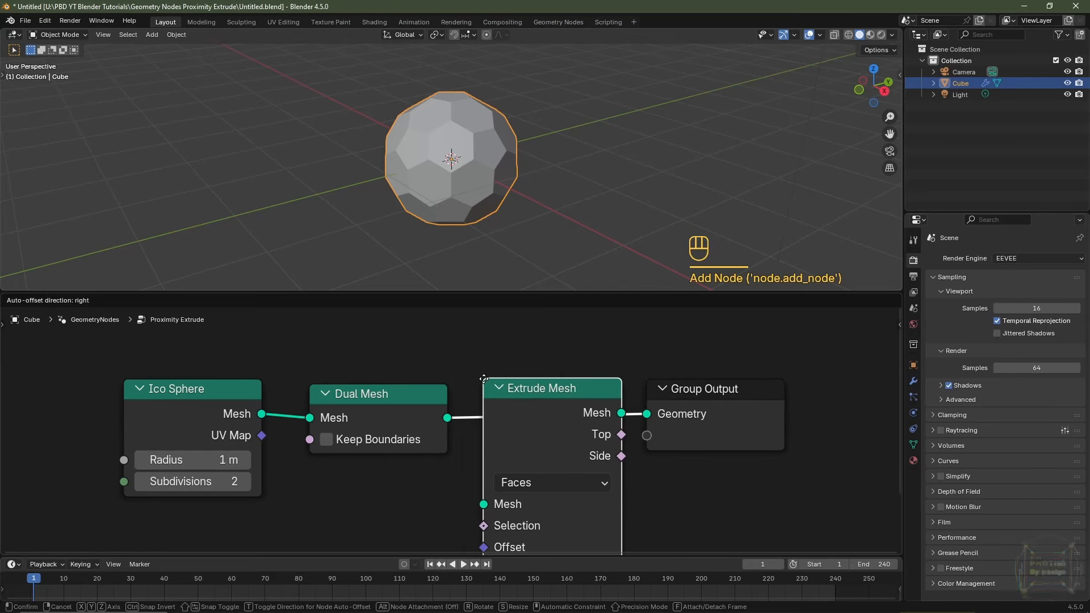
click(483, 378)
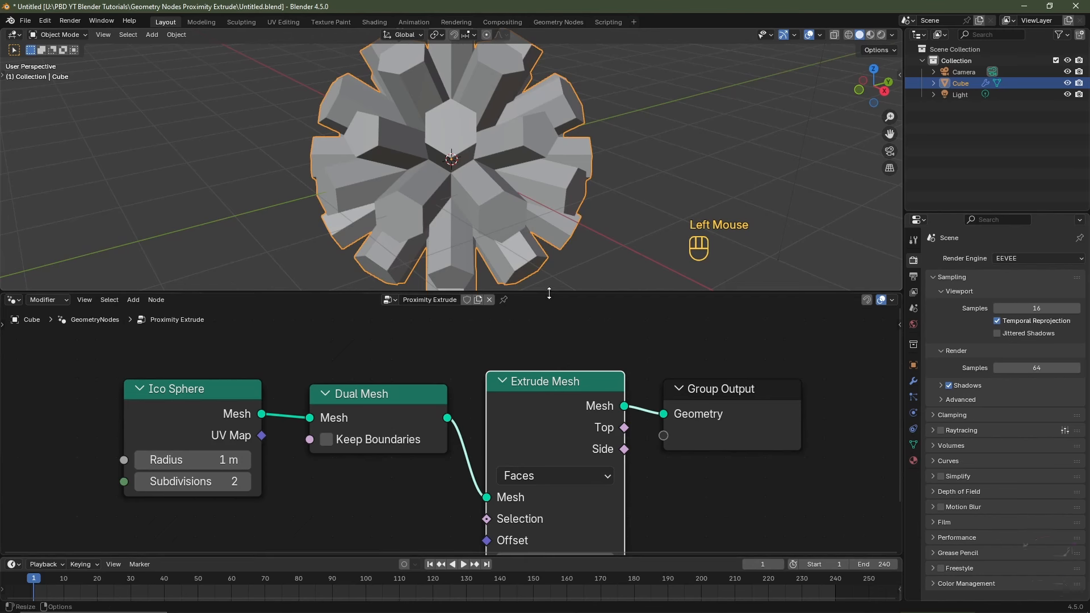
drag(549, 293, 549, 231)
middle_drag(525, 389, 522, 326)
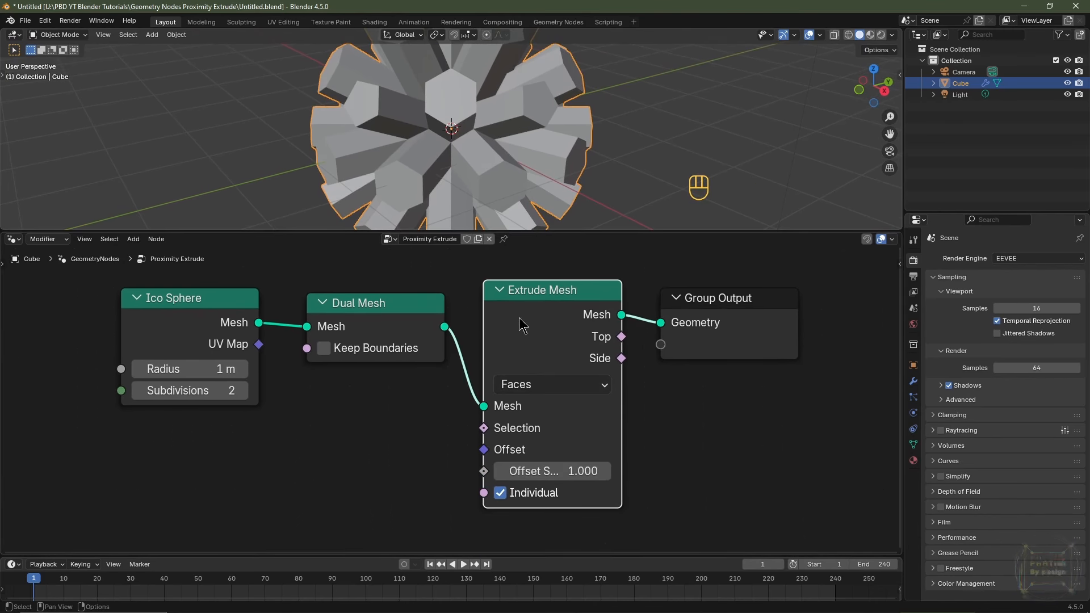
Step: Add a float Random Value node and connect its Value to the Extrude Mesh node's Offset Scale
mouse_move(525, 471)
mouse_down()
mouse_move(604, 471)
mouse_move(479, 471)
mouse_move(525, 471)
mouse_up()
key(shift+a)
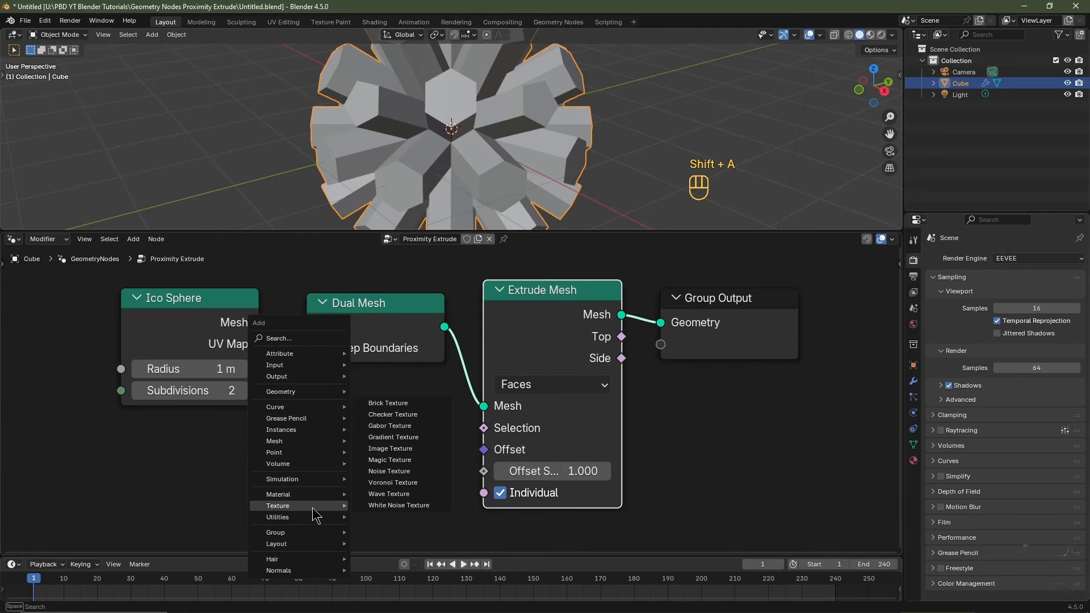
mouse_move(311, 517)
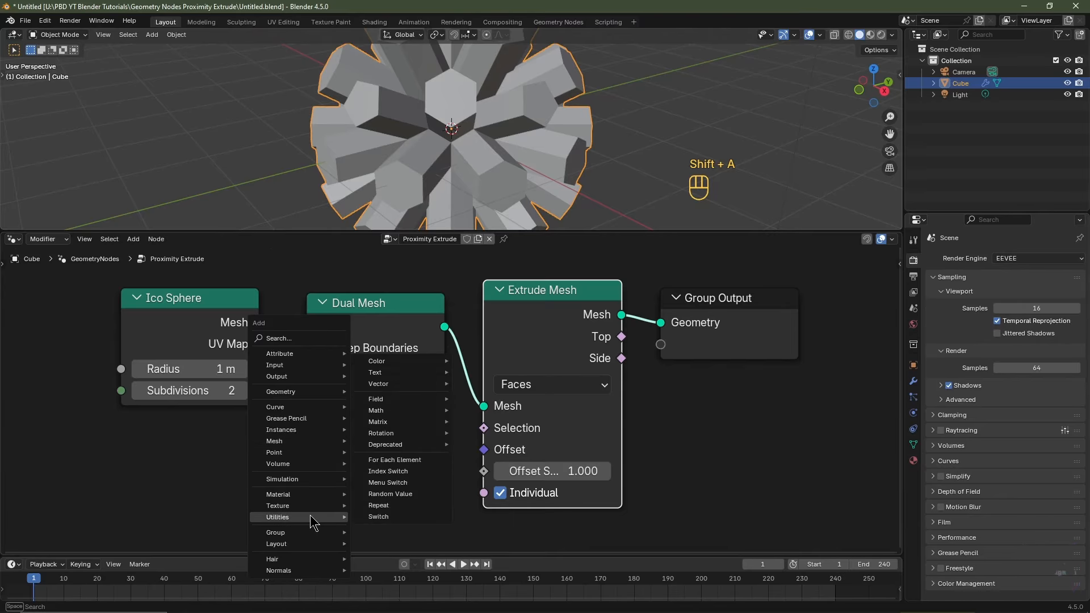
click(390, 494)
click(299, 406)
middle_drag(458, 468, 401, 395)
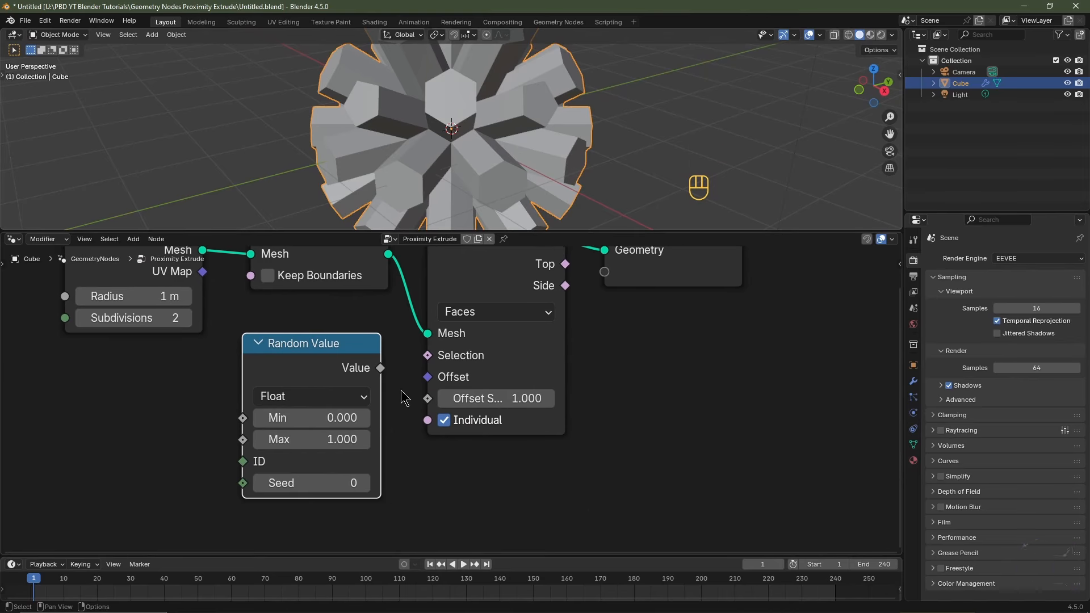
drag(381, 372, 420, 405)
middle_drag(518, 333, 517, 379)
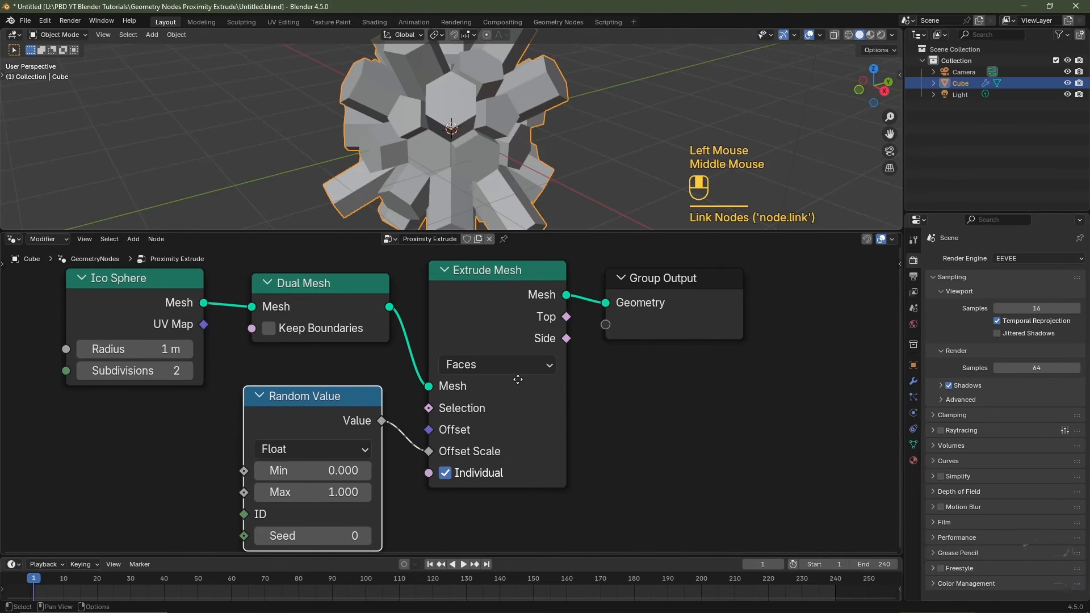
Step: Set the Random Value node's minimum to 0.01 and maximum to 0.05
click(323, 474)
key(BackSpace)
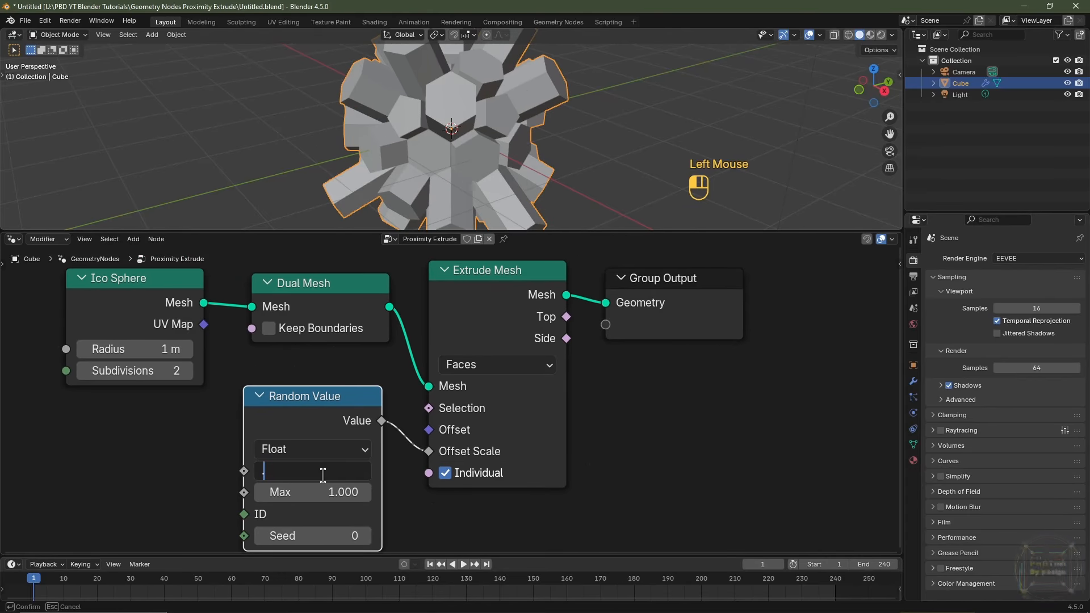
text(.01)
key(Tab)
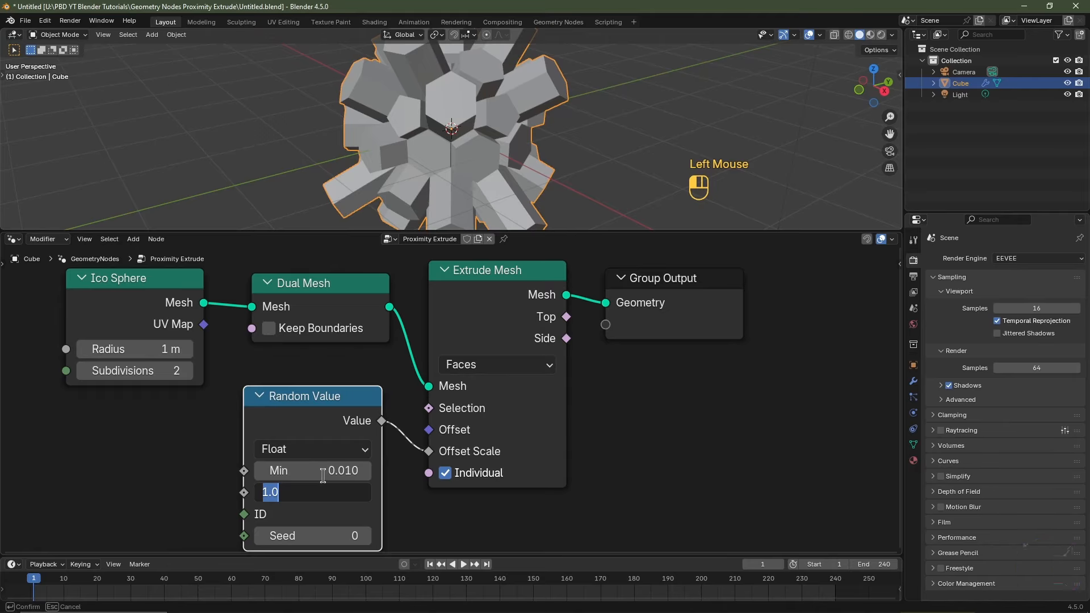
key(BackSpace)
text(.05)
key(Return)
scroll(547, 137, up, 2)
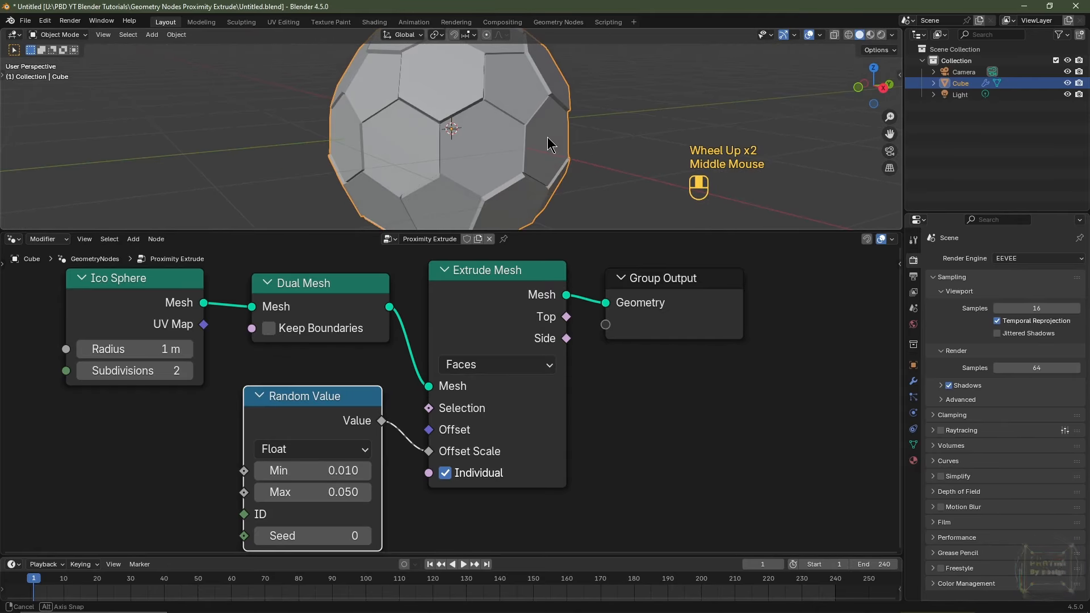
middle_drag(547, 138, 446, 144)
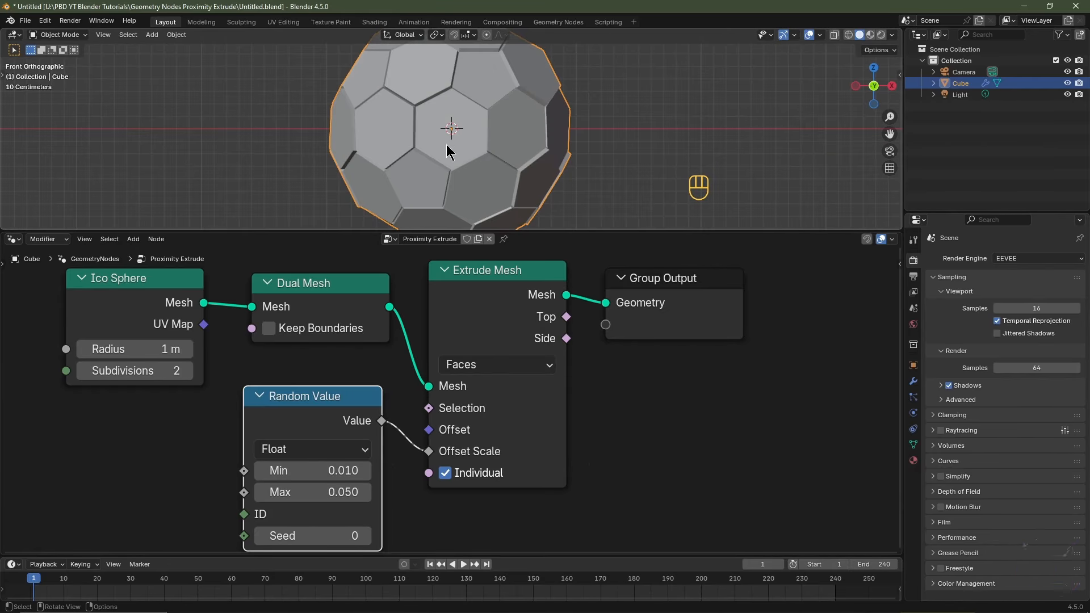
Step: Insert a Scale Elements node on the link between Extrude Mesh and Group Output
middle_drag(635, 386, 479, 390)
key(shift+a)
mouse_move(476, 387)
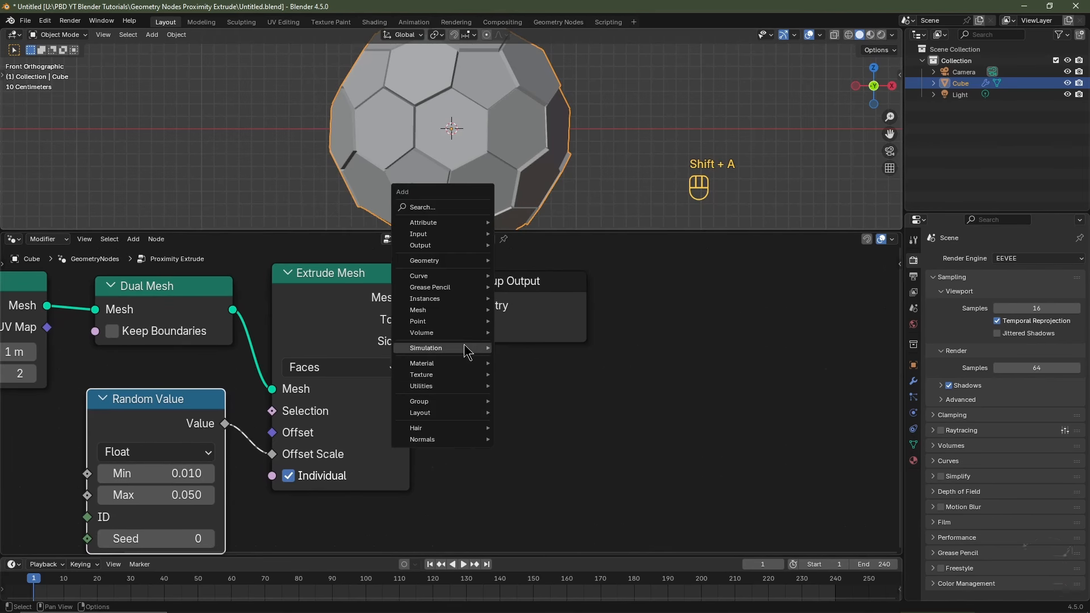
mouse_move(454, 309)
mouse_move(549, 359)
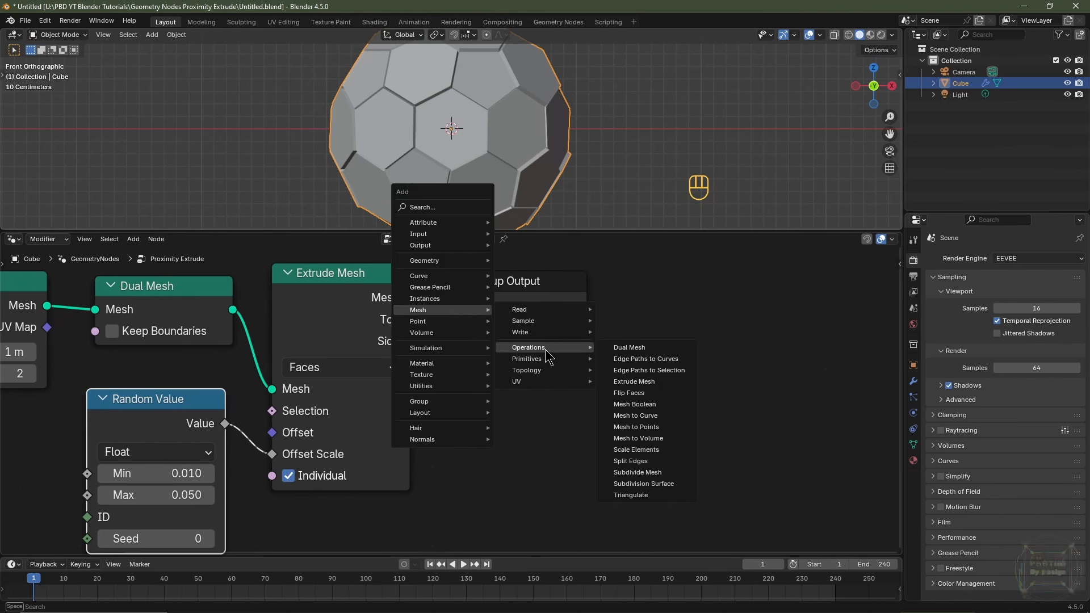
click(639, 450)
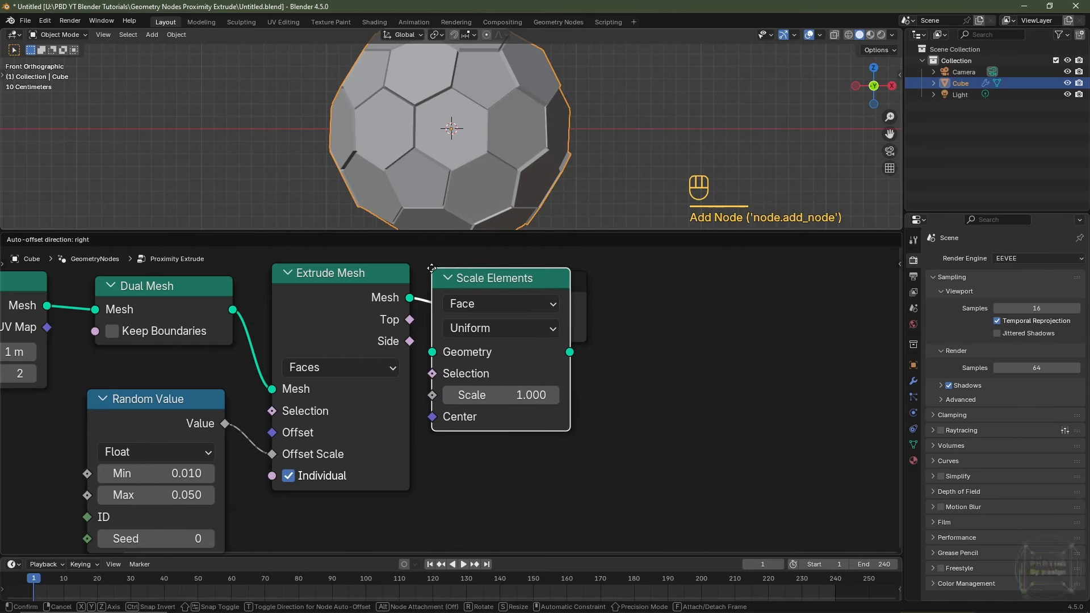
click(427, 268)
drag(479, 272, 479, 324)
mouse_move(524, 444)
shift+mouse_down()
mouse_move(370, 444)
mouse_move(627, 444)
mouse_move(446, 444)
mouse_move(527, 447)
shift+mouse_up()
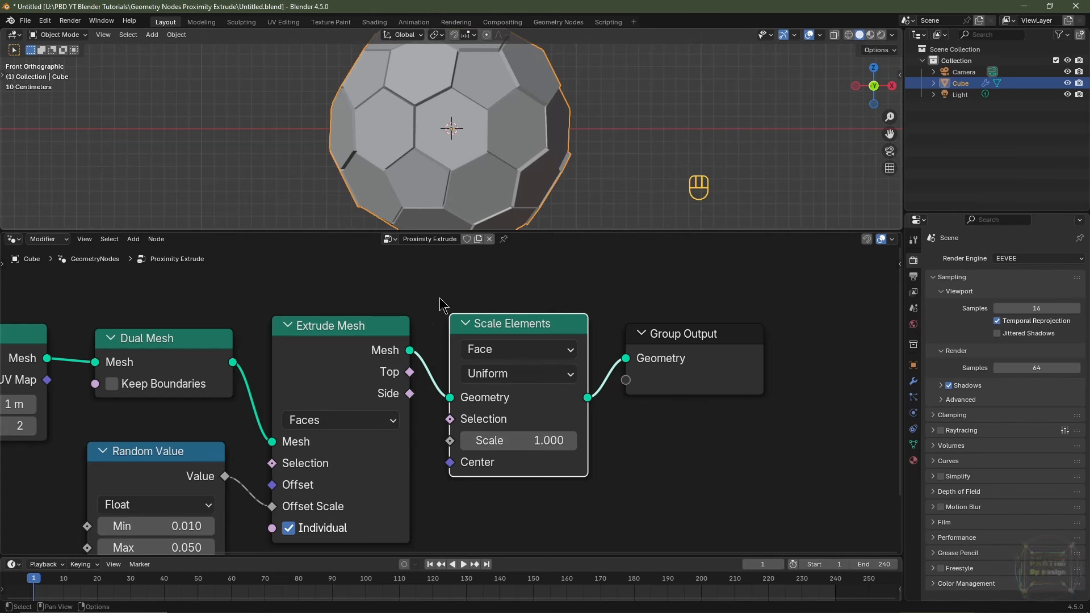
middle_drag(414, 396, 393, 390)
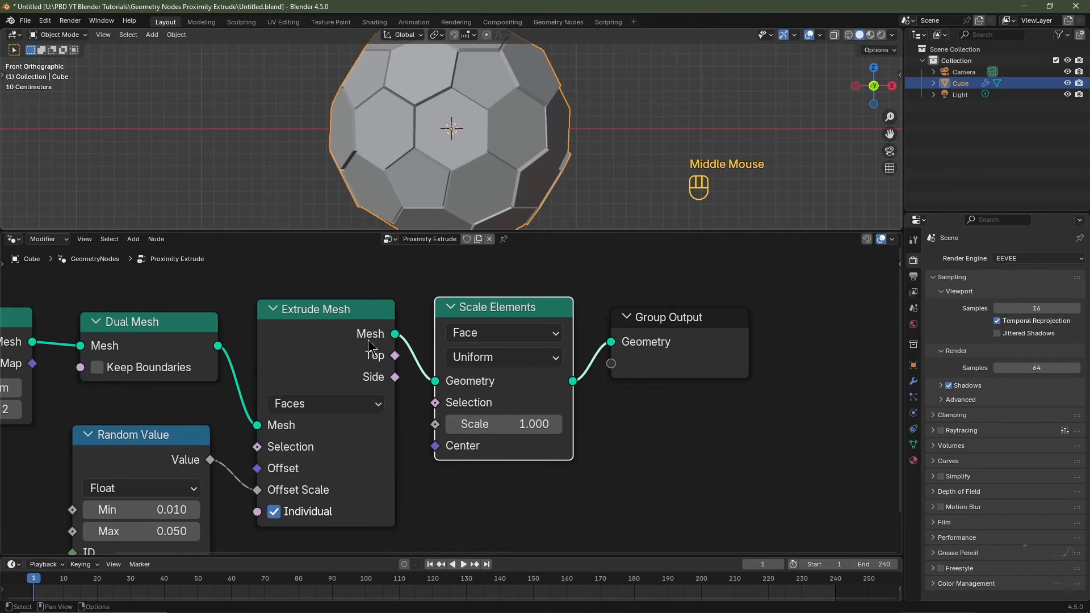
Step: Connect the Extrude Mesh node's Top output to the Scale Elements node's Selection and set its Scale to 0.9
drag(391, 354, 521, 424)
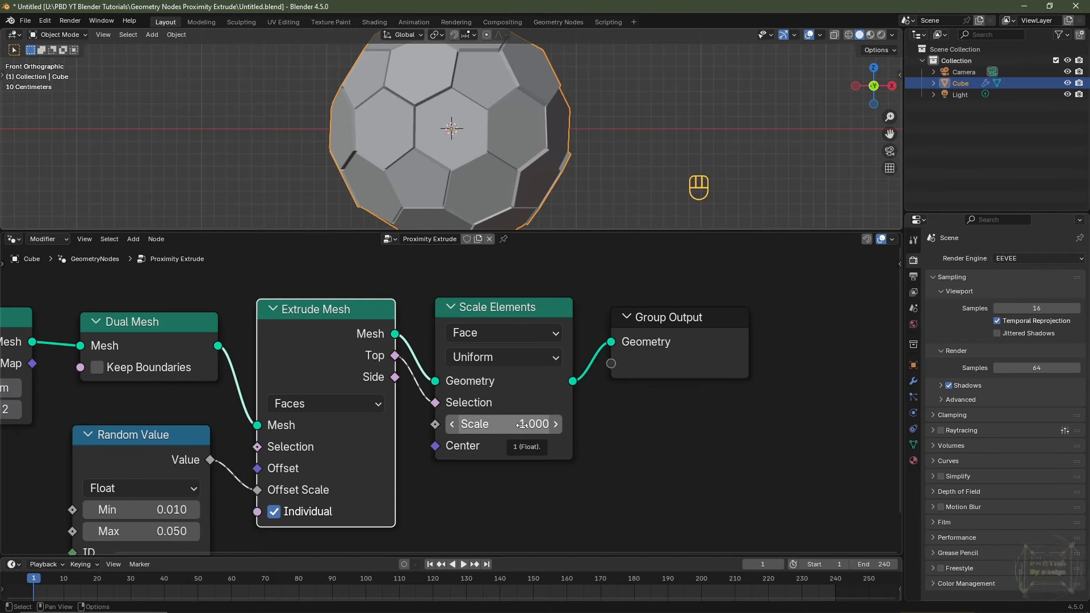
click(521, 424)
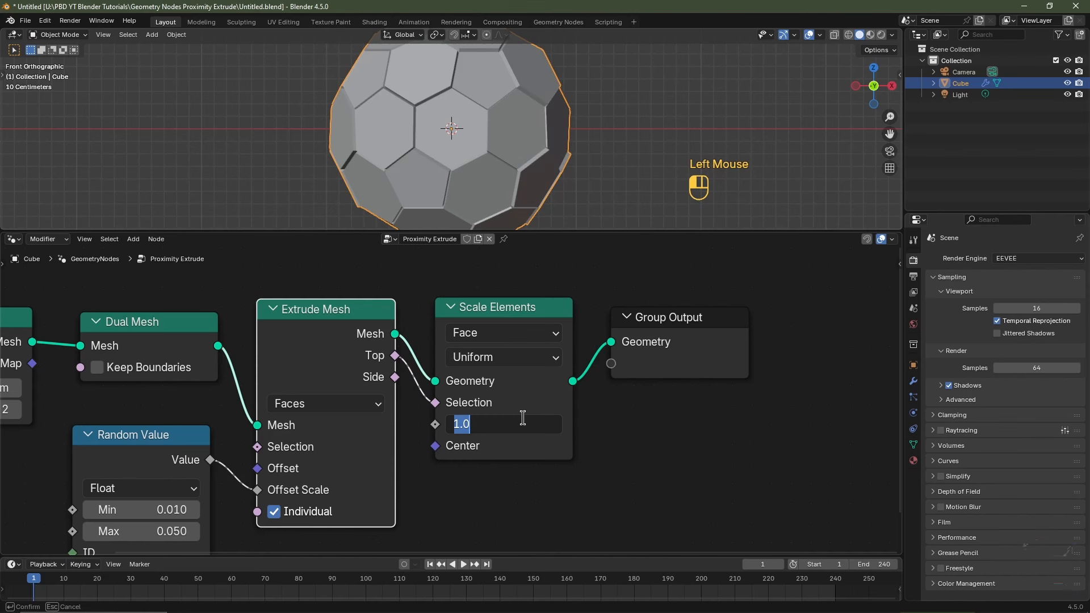
text(.9)
click(644, 406)
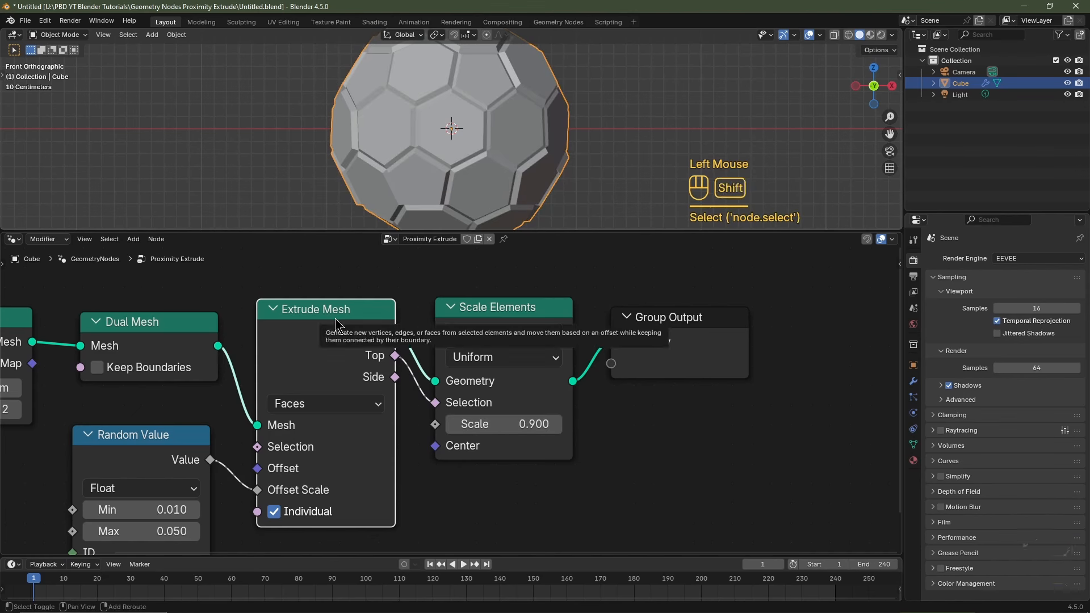
Step: Duplicate the Extrude Mesh node and insert the copy on the link between Scale Elements and Group Output
key(shift+d)
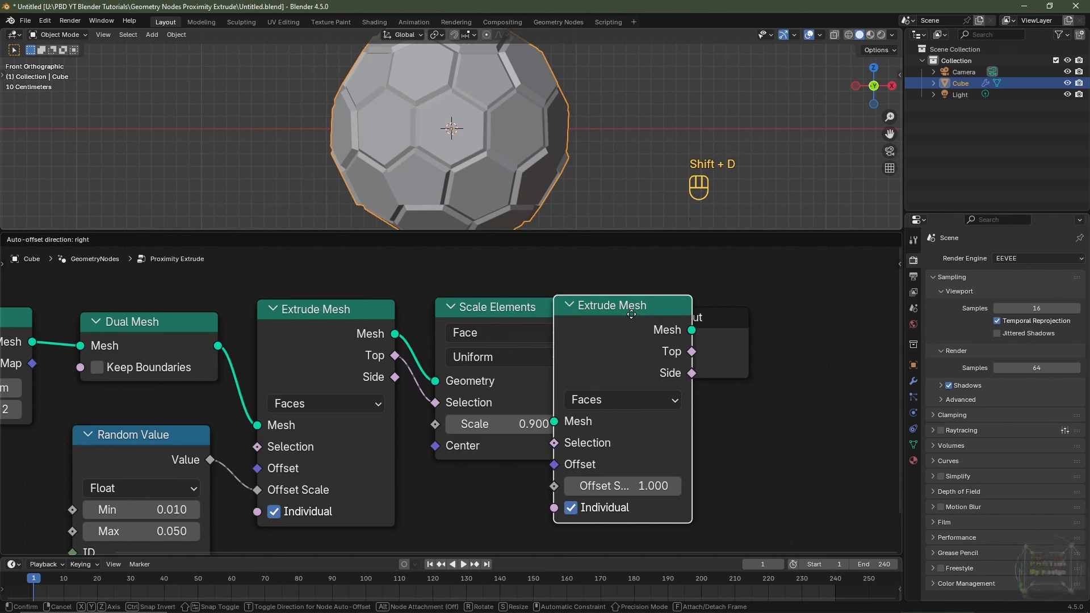
click(632, 314)
scroll(571, 311, down, 1)
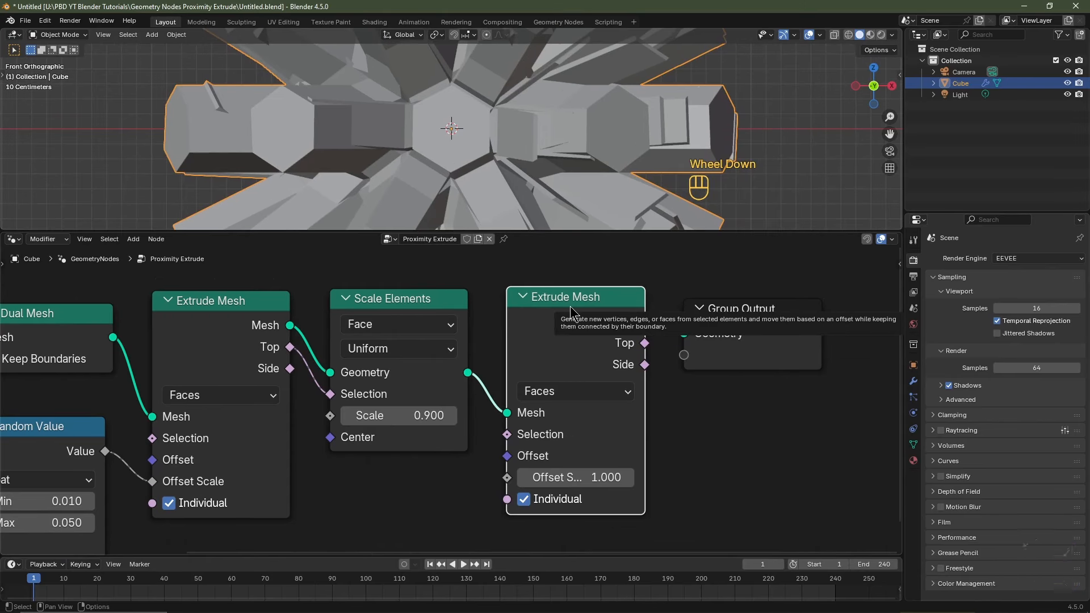
Step: Temporarily mute the second Extrude Mesh node and examine the scaled faces up close from the front and at an angle
click(570, 305)
key(m)
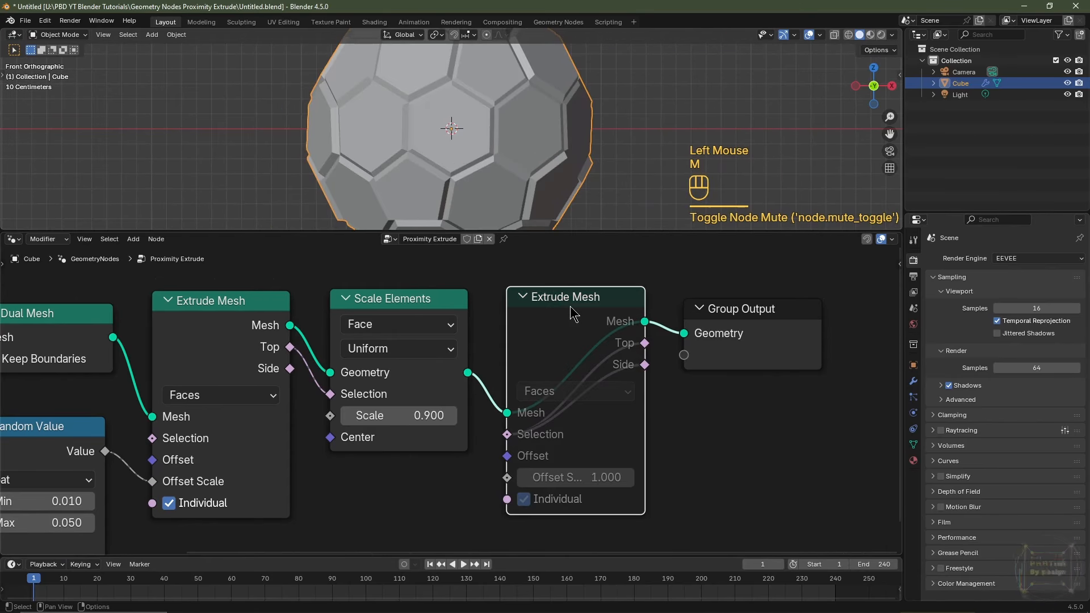
scroll(528, 182, up, 2)
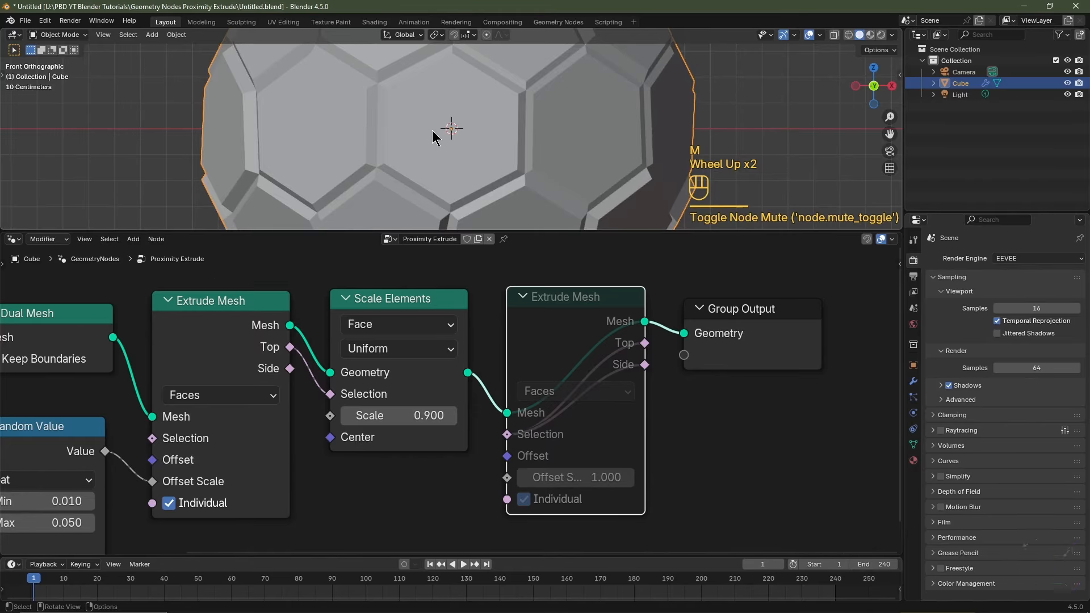
scroll(488, 144, up, 2)
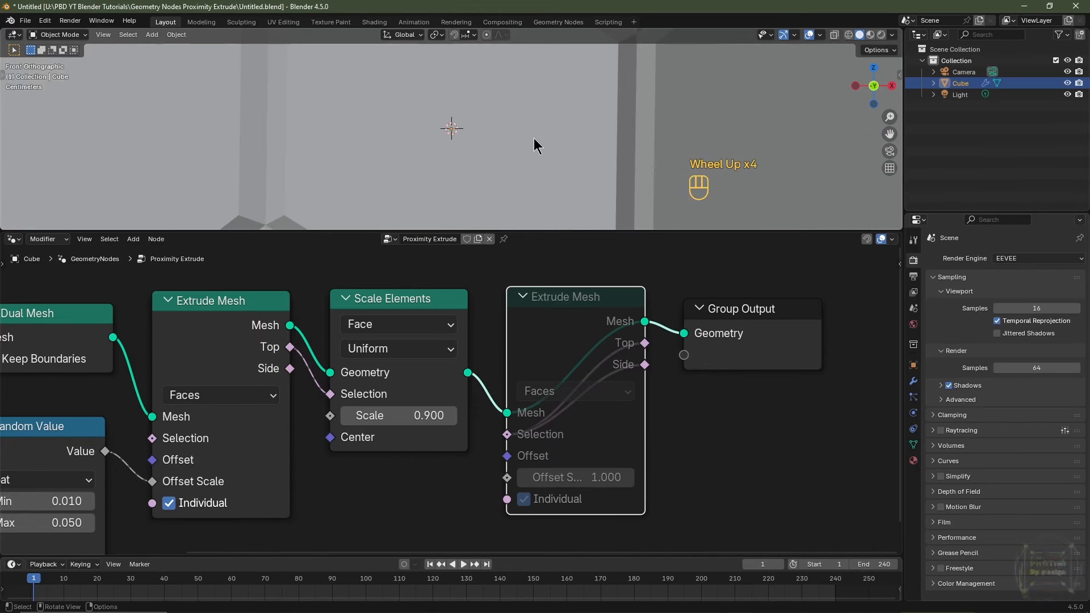
middle_drag(533, 138, 584, 137)
scroll(573, 139, down, 1)
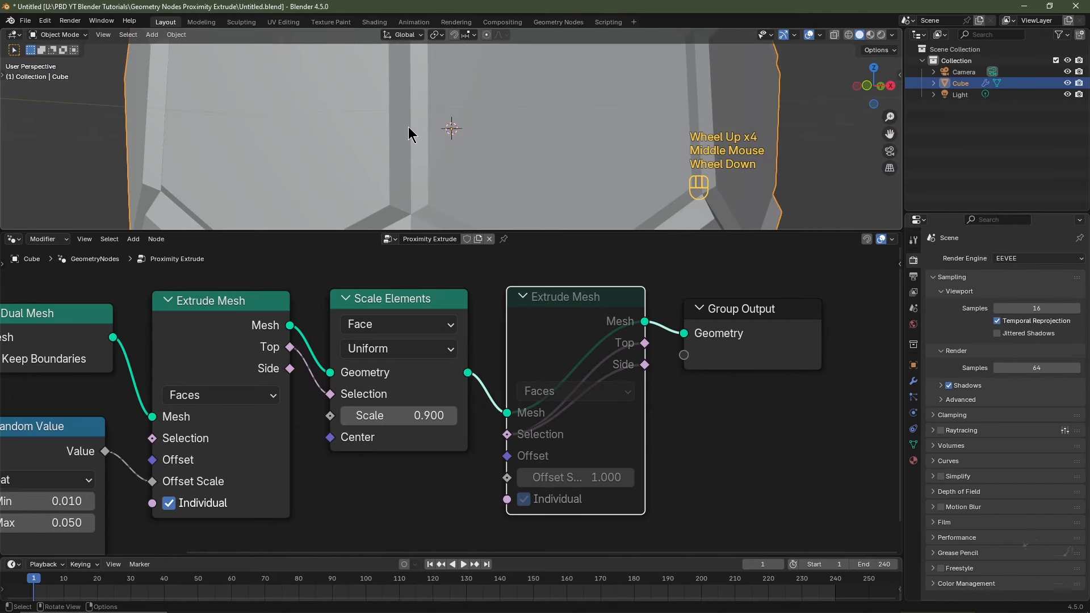
key(KP_1)
scroll(418, 128, down, 2)
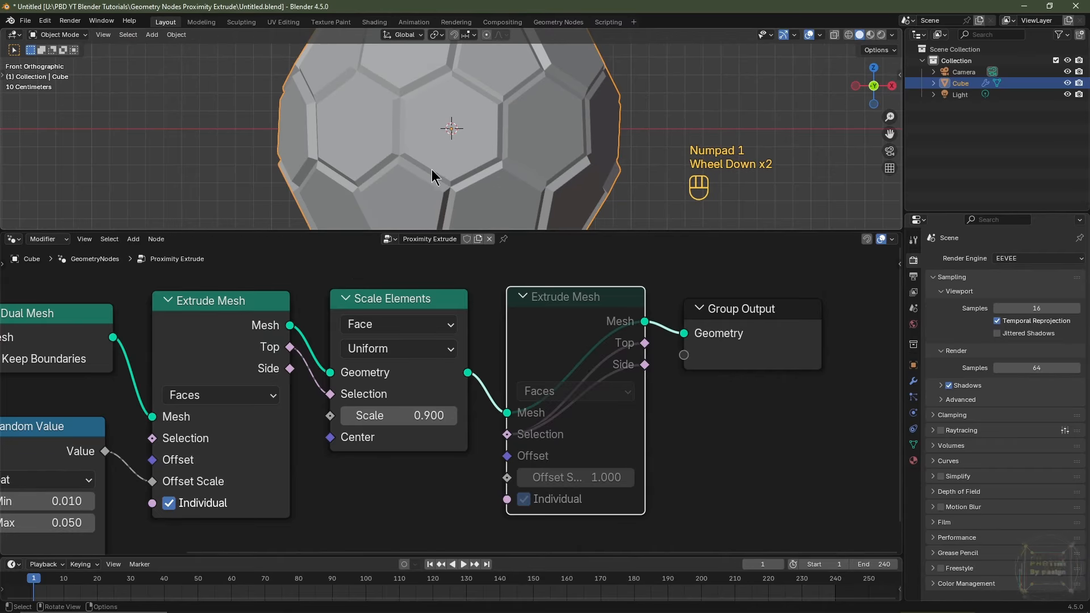
key(m)
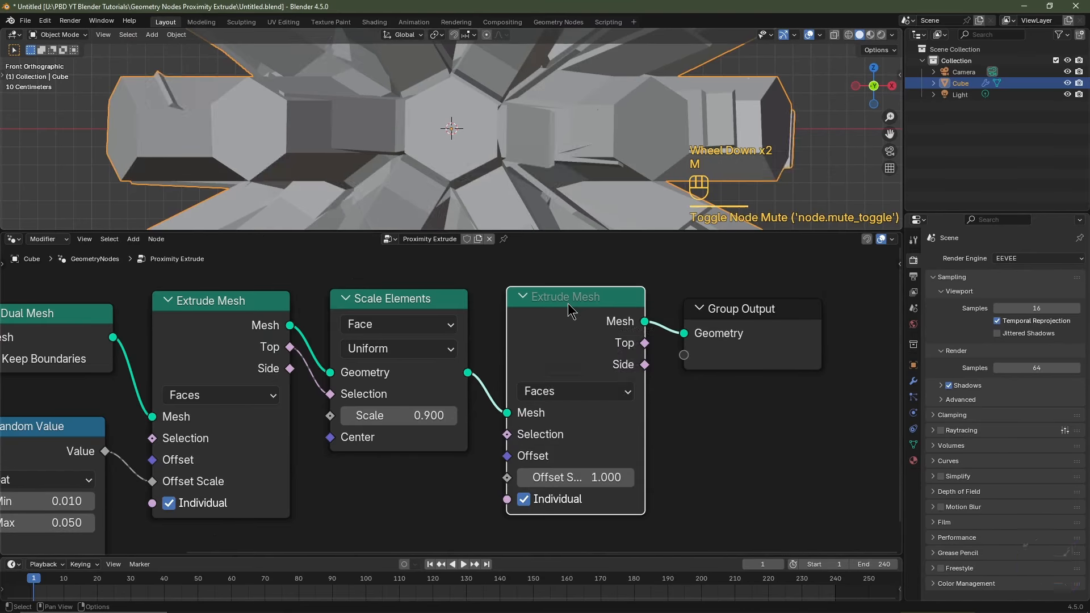
Step: Connect the first Extrude Mesh's Top to the second Extrude Mesh's Selection and set the second node's Offset Scale to 0
right_click(291, 355)
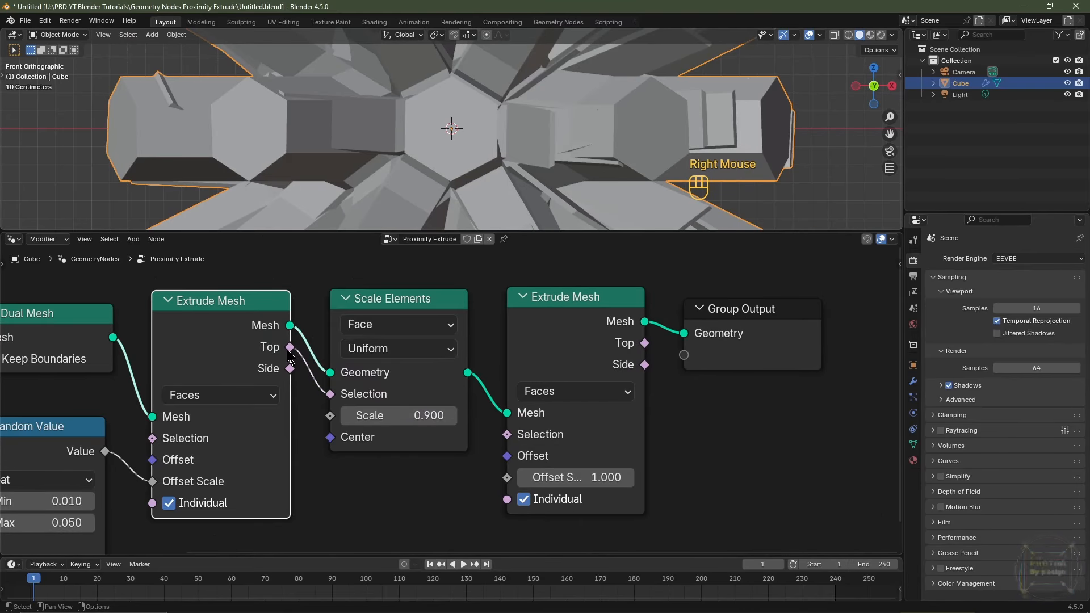
drag(289, 351, 502, 436)
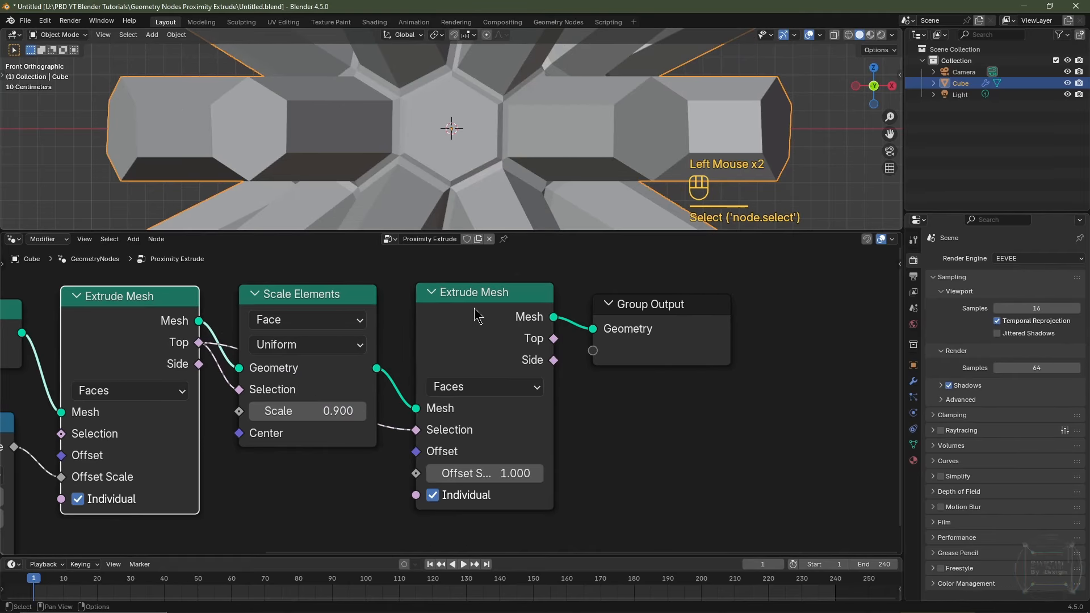
click(474, 308)
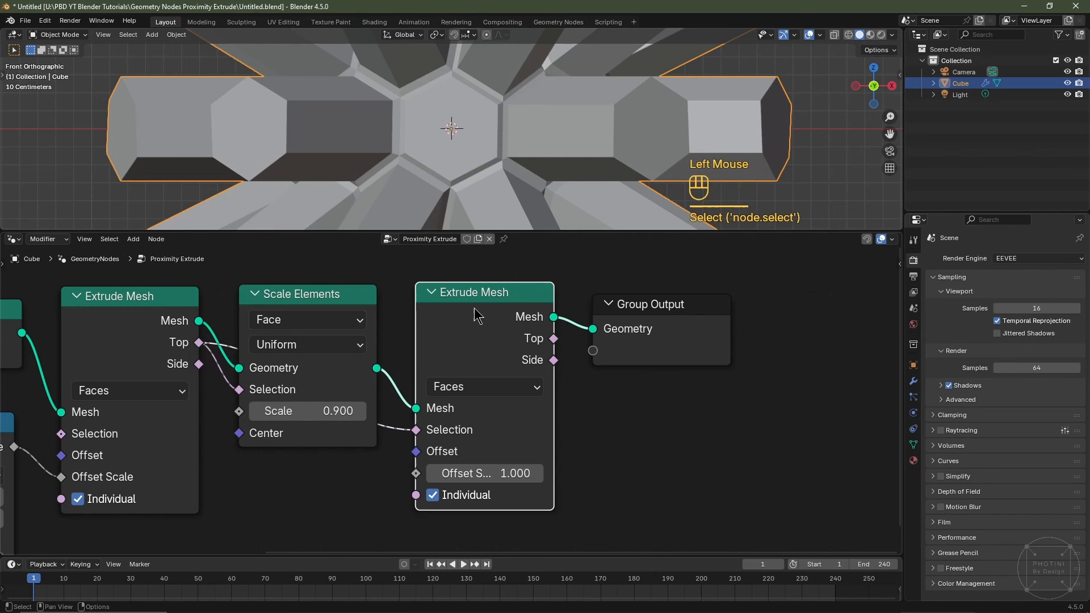
double_click(493, 475)
text(0)
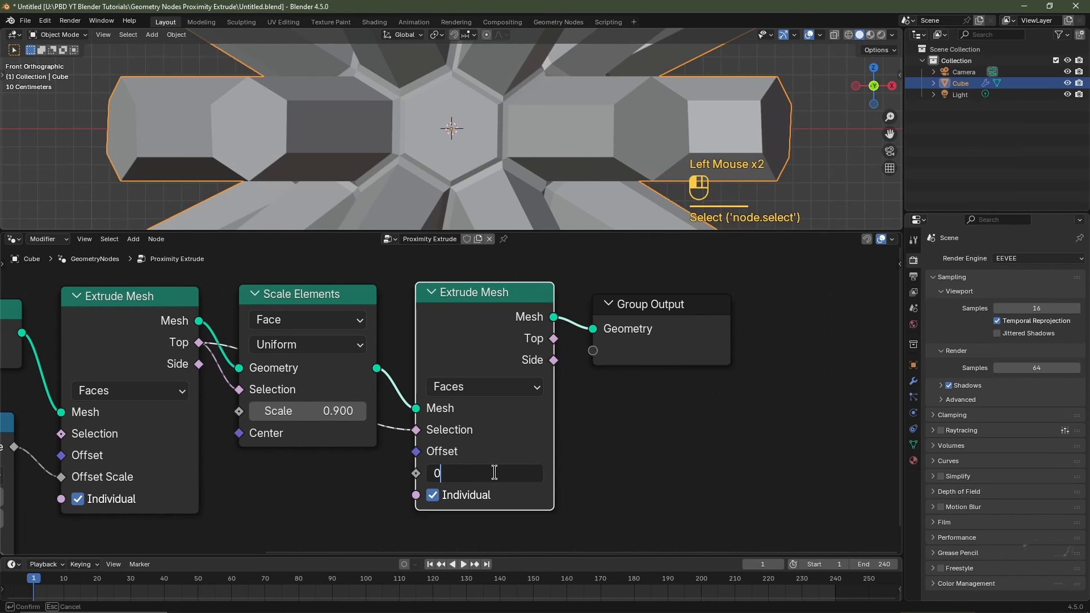
key(Return)
scroll(459, 207, down, 2)
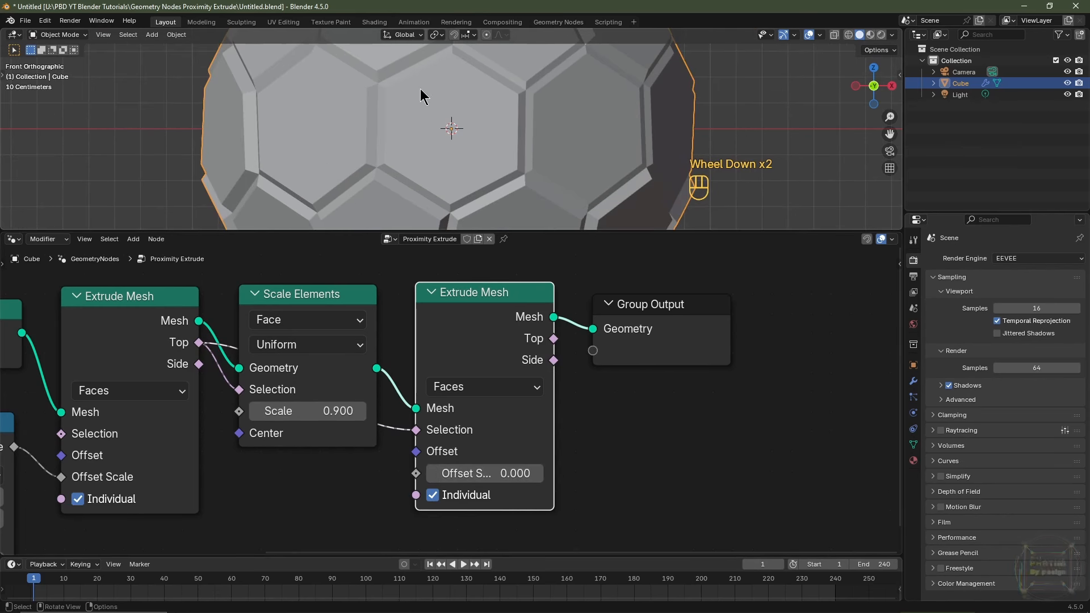
Step: Insert a duplicate of Scale Elements before Group Output and connect the second Extrude Mesh's Top to its Selection
click(323, 305)
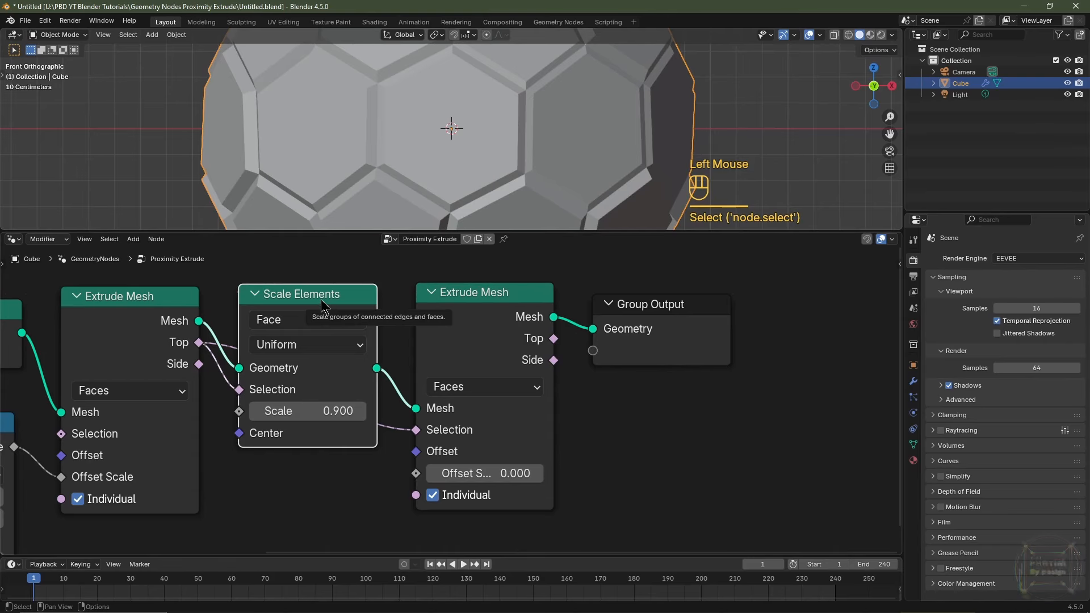
key(shift+d)
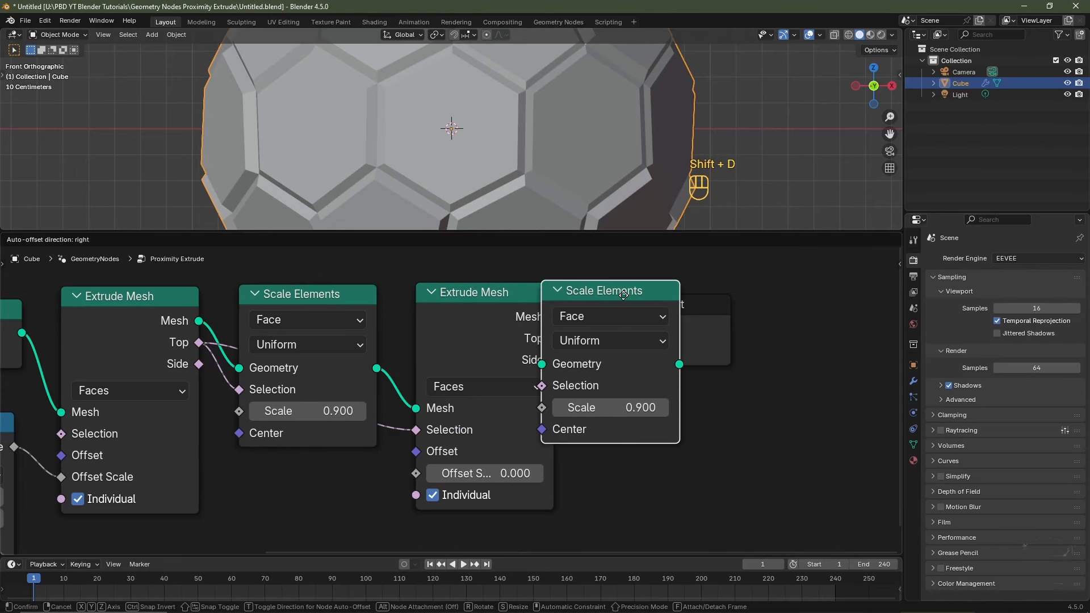
click(624, 295)
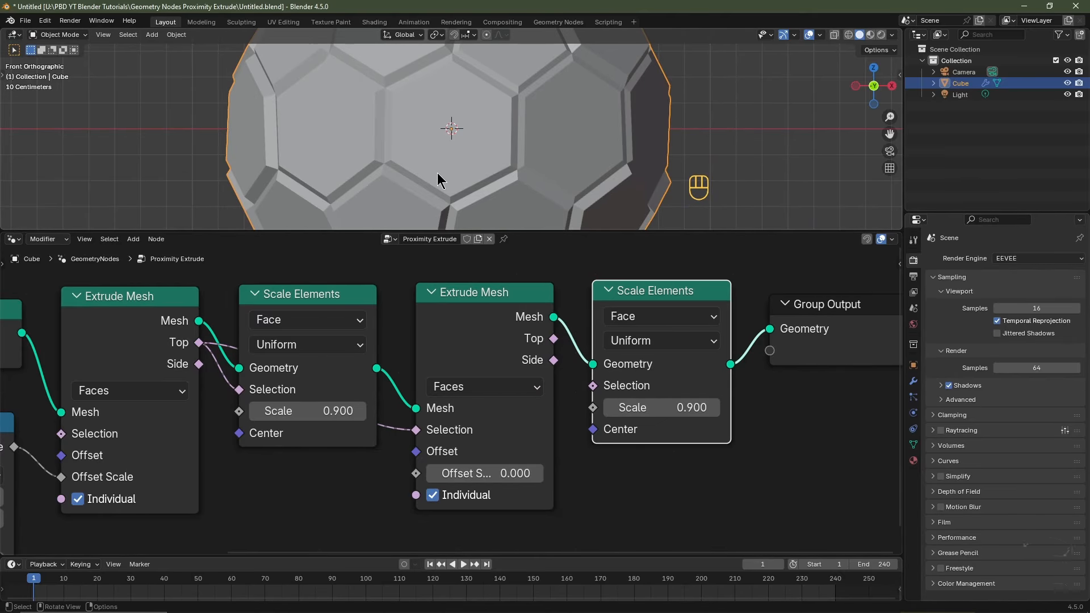
click(486, 301)
right_click(506, 316)
drag(554, 339, 596, 395)
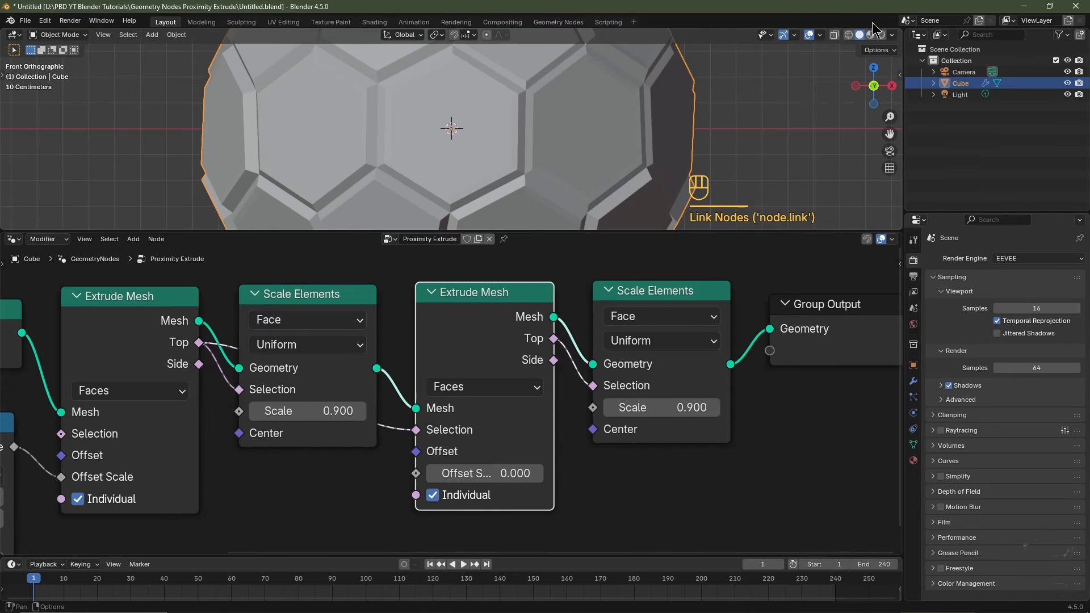
Step: Set the second Scale Elements node's Scale to 0.75 while checking the inset faces in wireframe, and return to solid shading
click(848, 35)
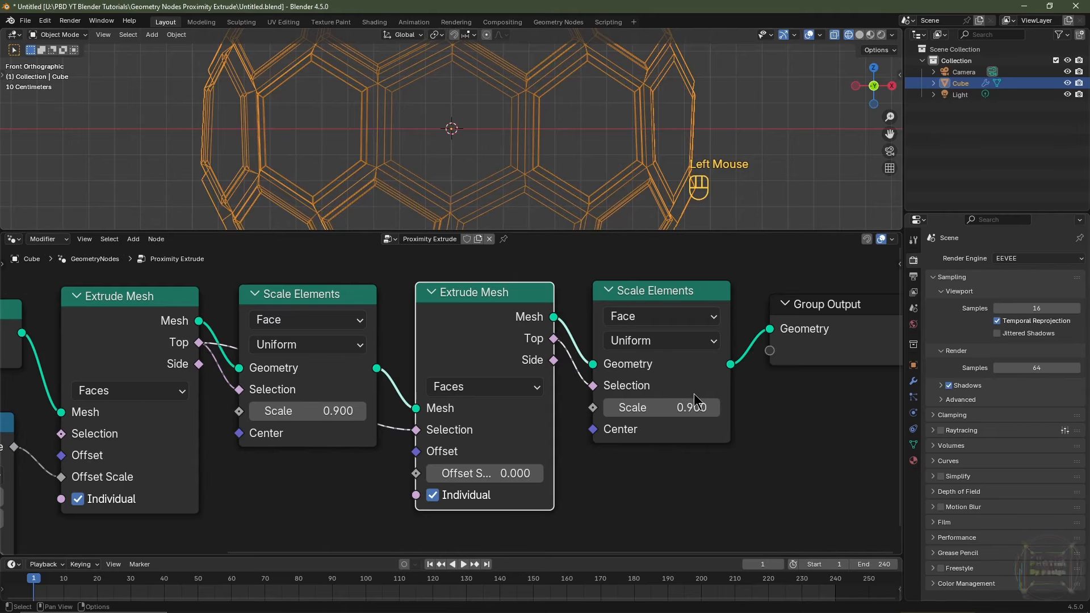
shift+drag(681, 408, 642, 407)
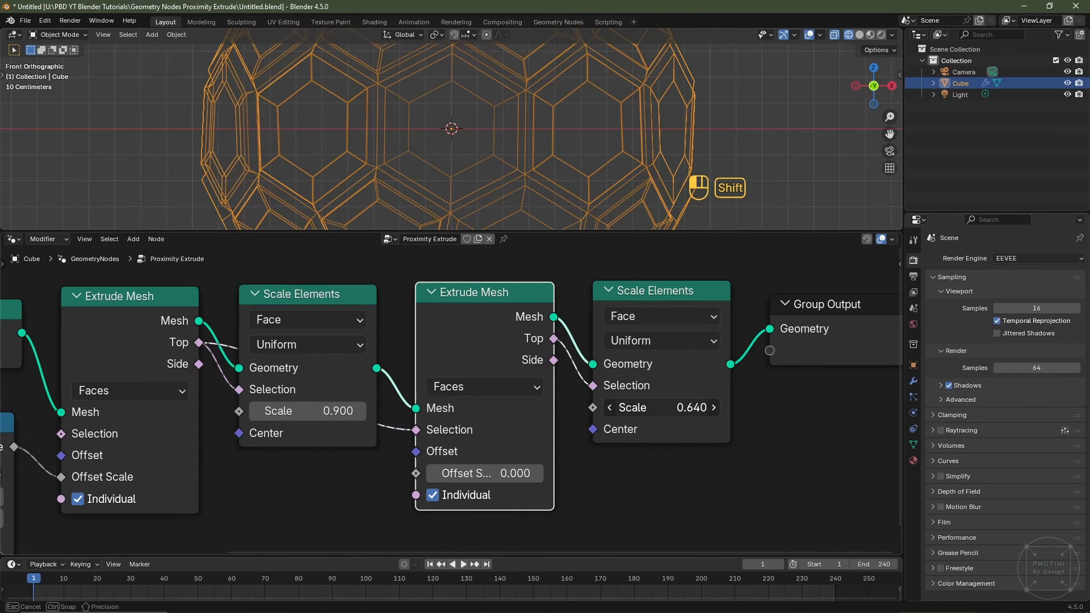
click(694, 407)
text(.)
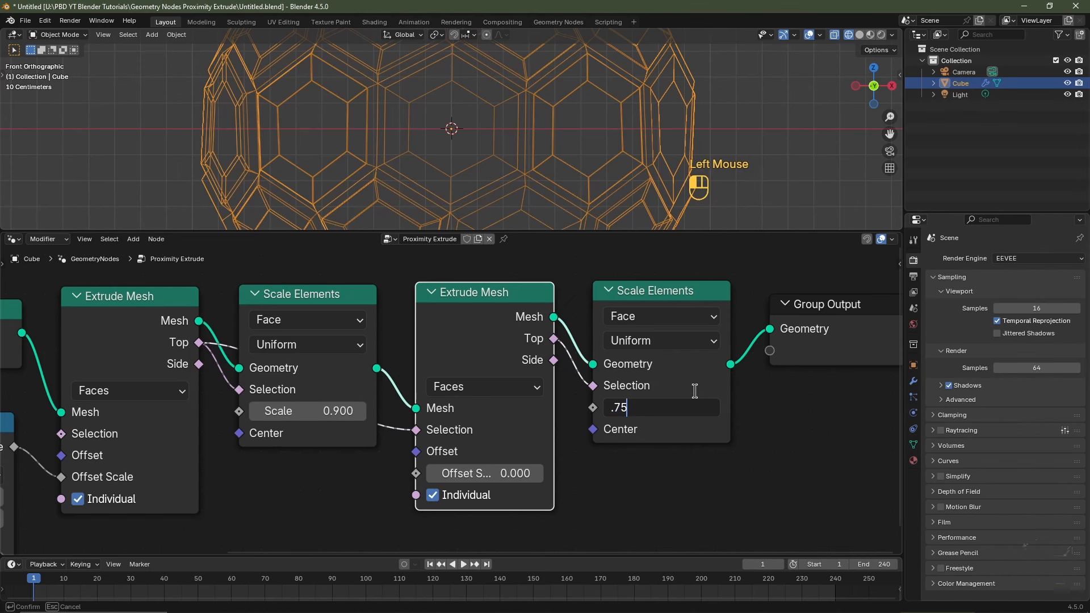
text(75)
key(Return)
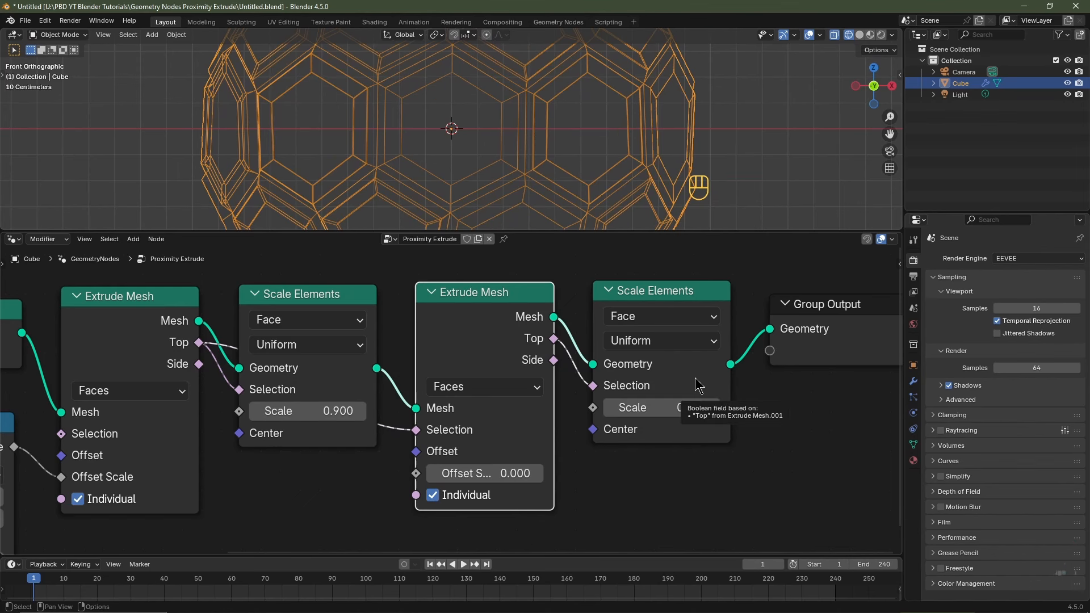
click(860, 35)
Step: Duplicate the second Extrude Mesh node and insert the copy between the second Scale Elements and Group Output
click(467, 302)
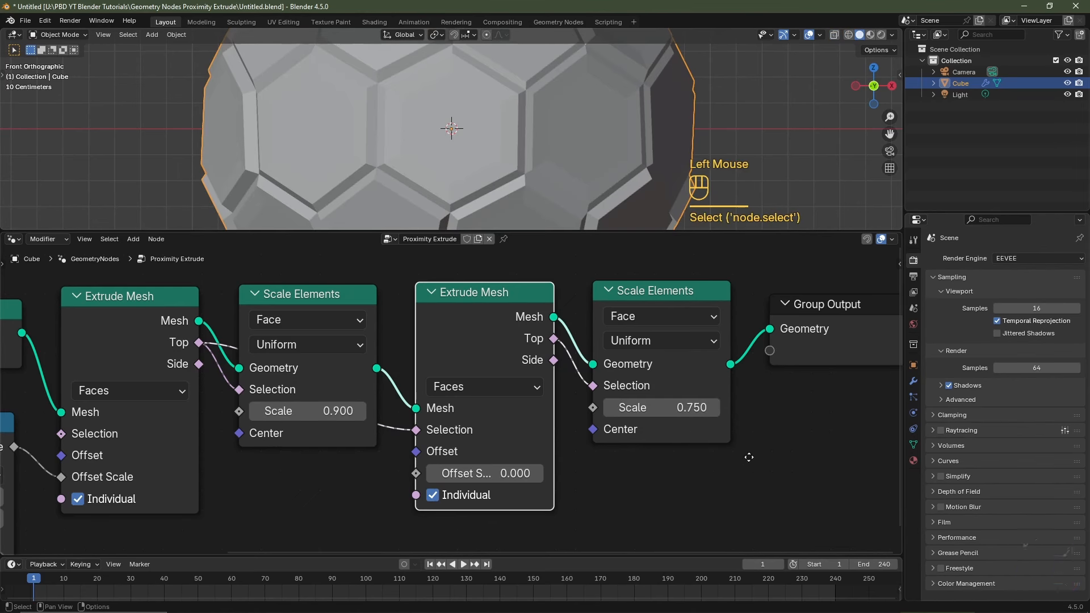
middle_drag(749, 457, 504, 448)
key(shift+d)
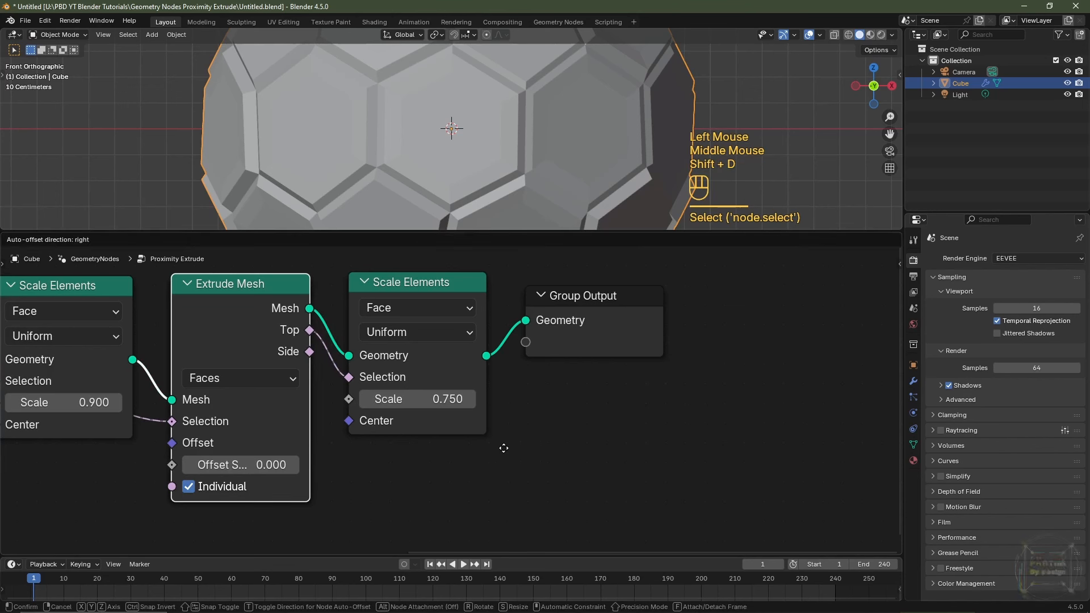
click(816, 450)
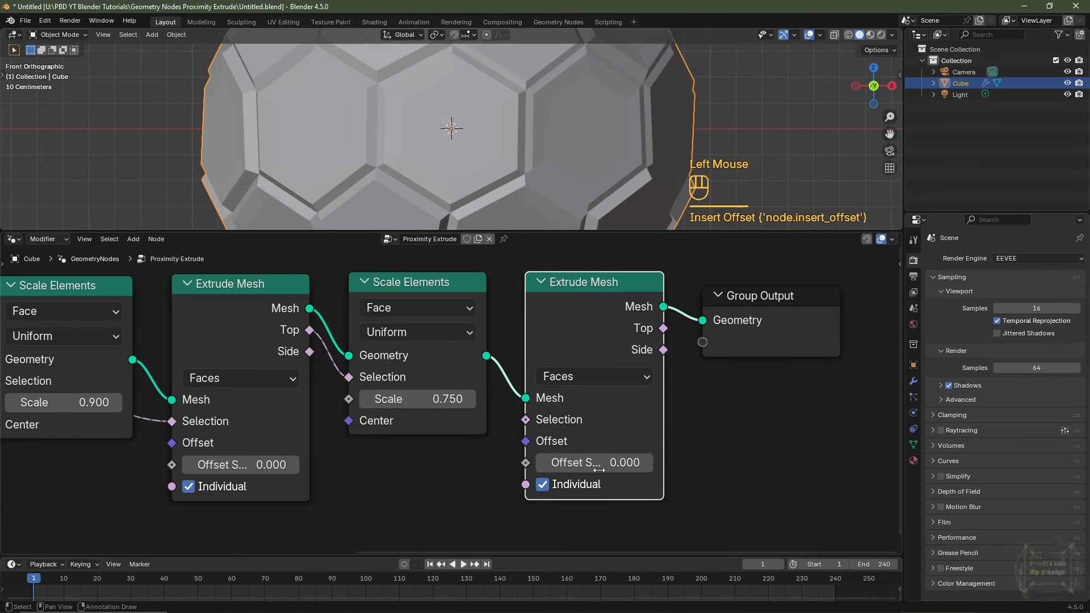
Step: Set the third Extrude Mesh's Offset Scale to 0.36 and connect the second Extrude Mesh's Top to its Selection
shift+drag(599, 470, 678, 470)
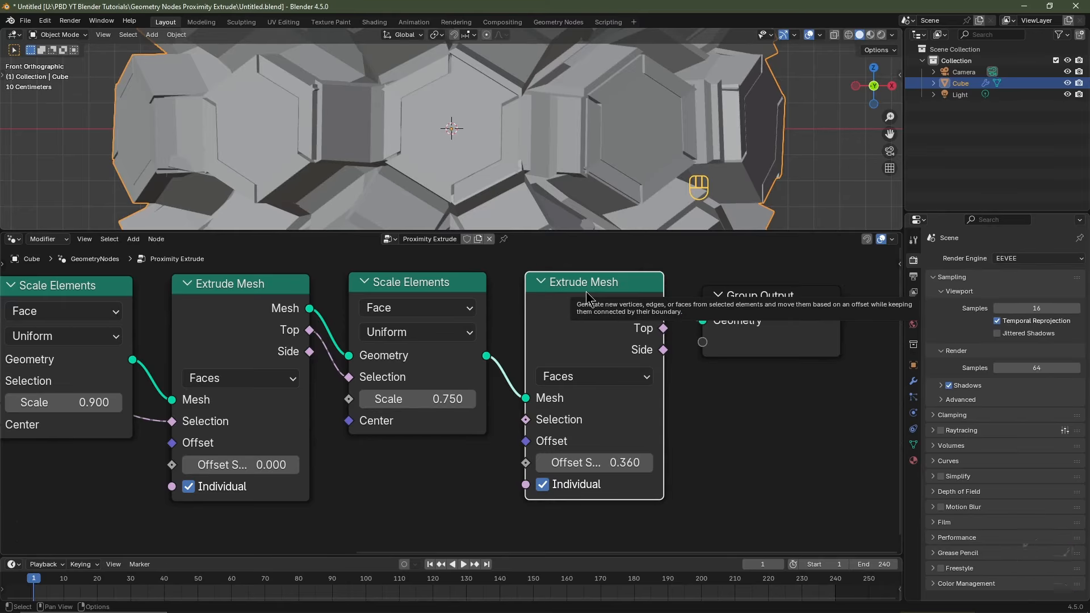
drag(310, 330, 524, 421)
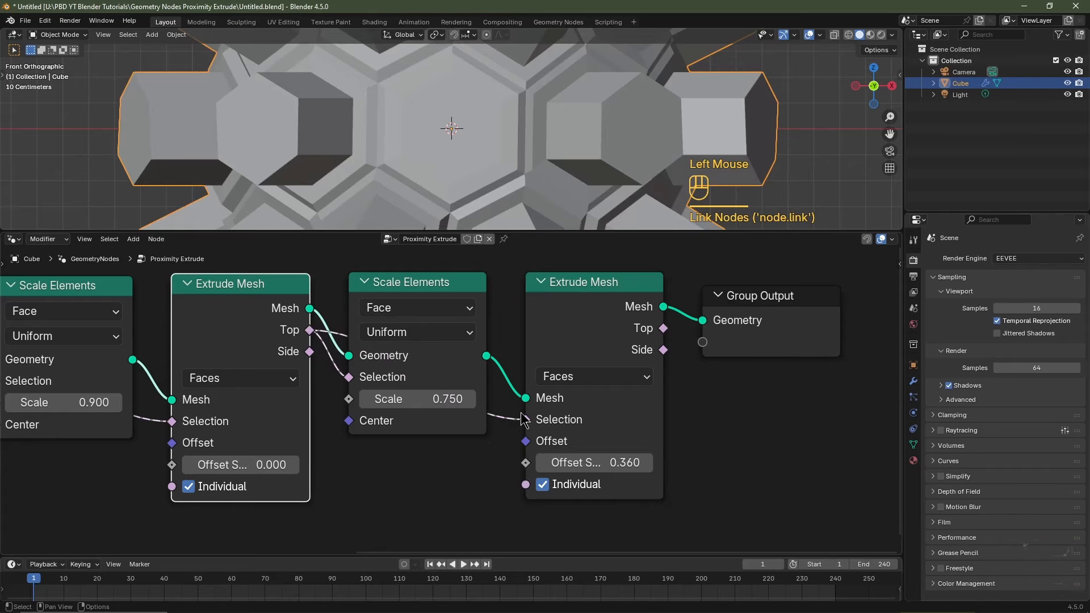
mouse_move(590, 462)
shift+mouse_down()
mouse_move(636, 463)
mouse_move(581, 462)
shift+mouse_up()
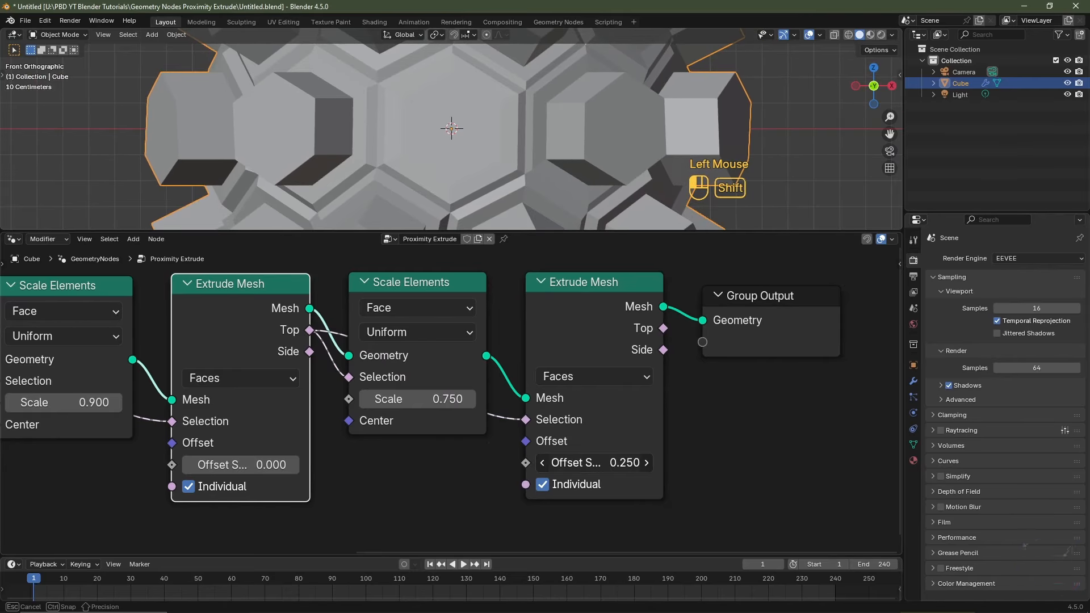
middle_drag(517, 131, 506, 156)
scroll(513, 171, down, 2)
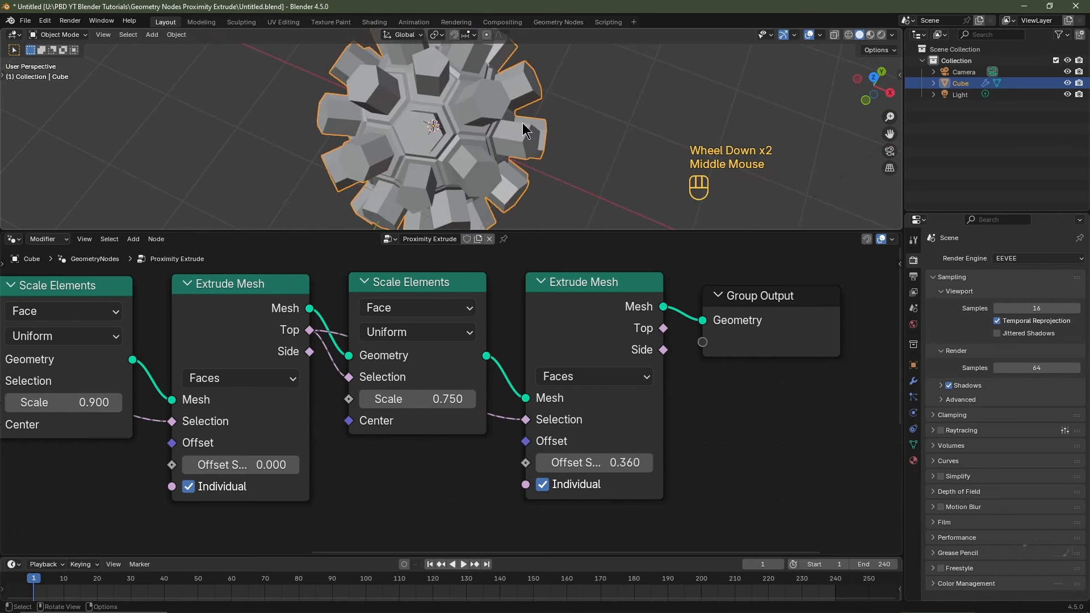
middle_drag(477, 152, 507, 143)
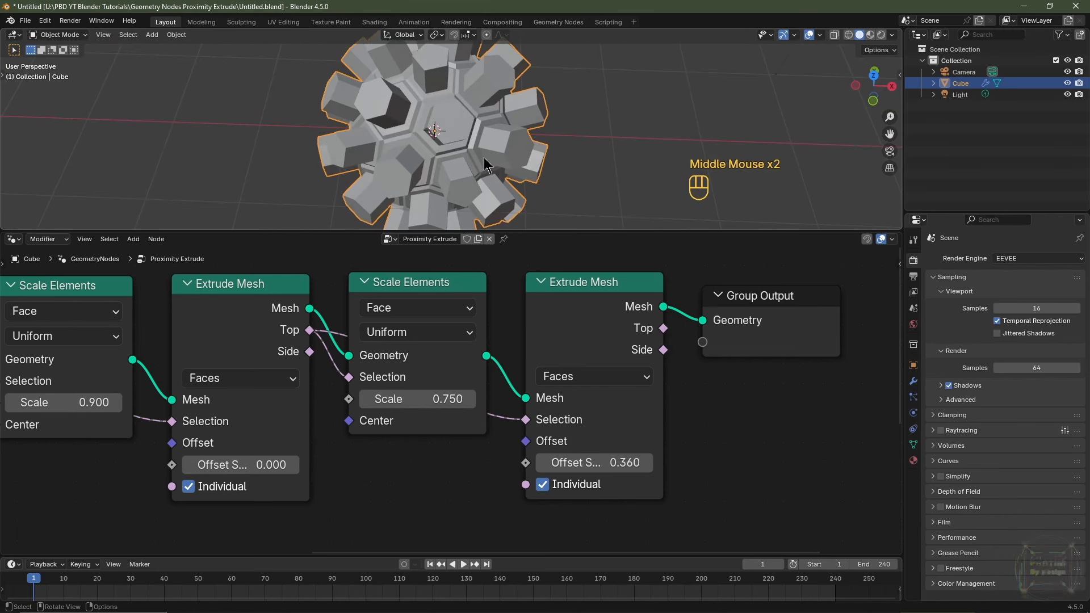
Step: Enlarge the 3D viewport and add a Sphere empty to the scene
drag(528, 231, 534, 265)
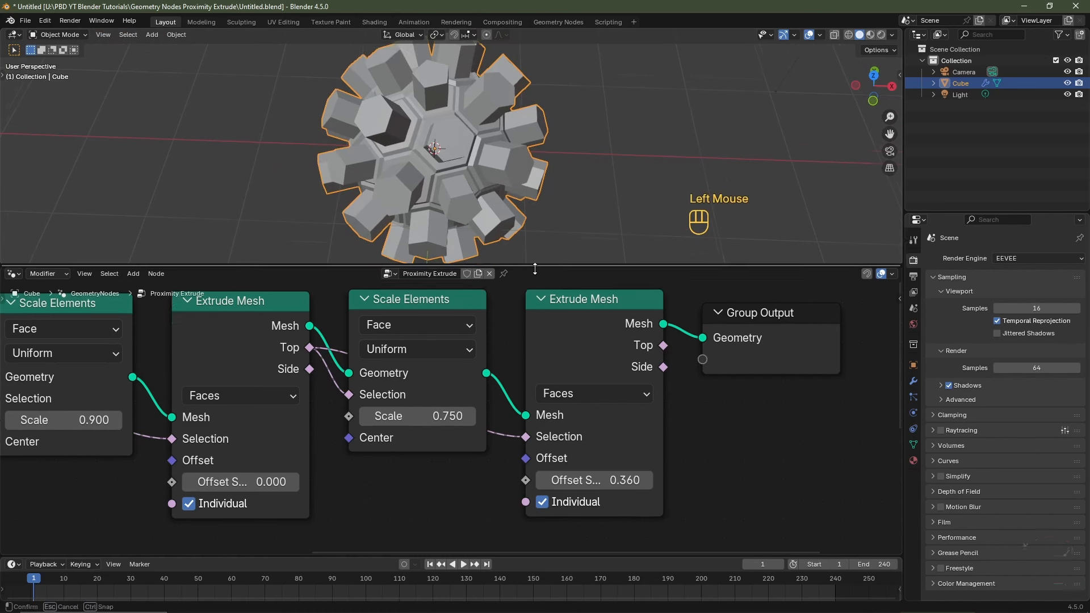
key(shift+a)
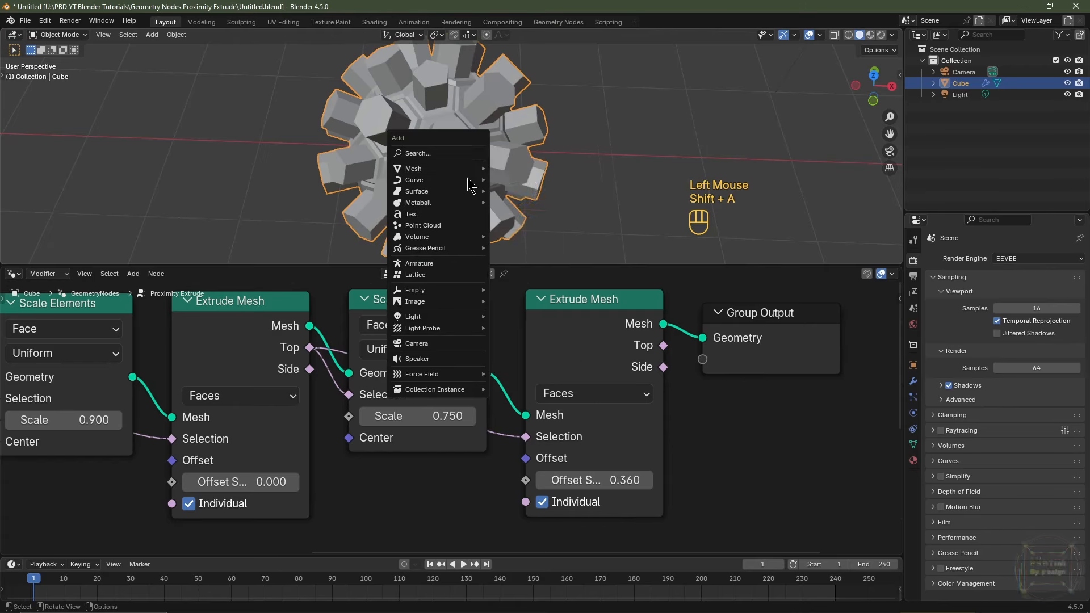
mouse_move(464, 292)
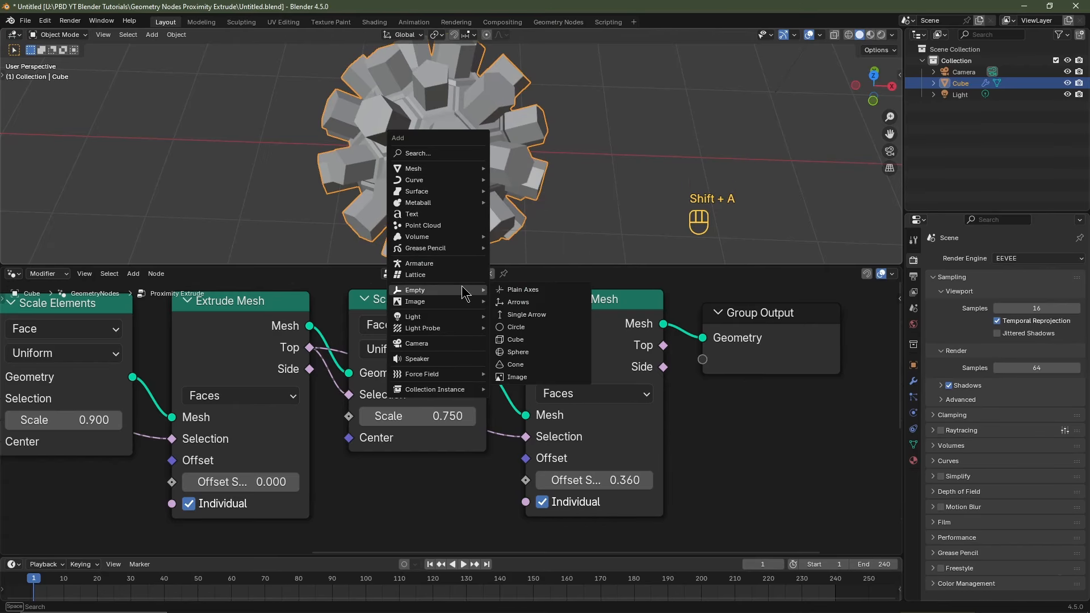
click(528, 355)
Step: Move the empty about 1 m along negative global Y in top view, snapping to increments
key(KP_7)
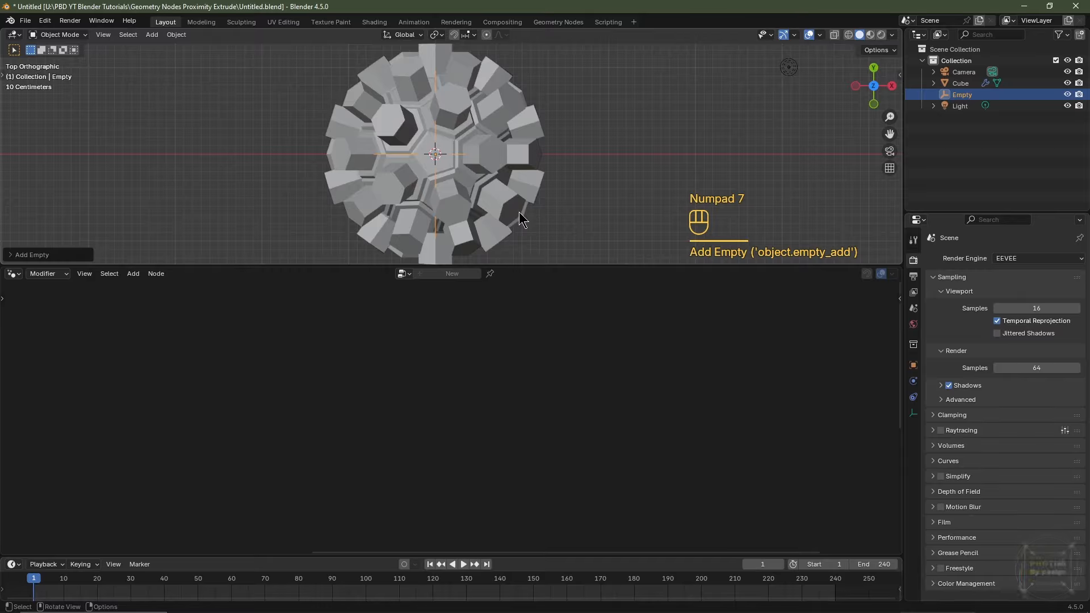
shift+middle_drag(576, 220, 576, 170)
key(g)
key(y)
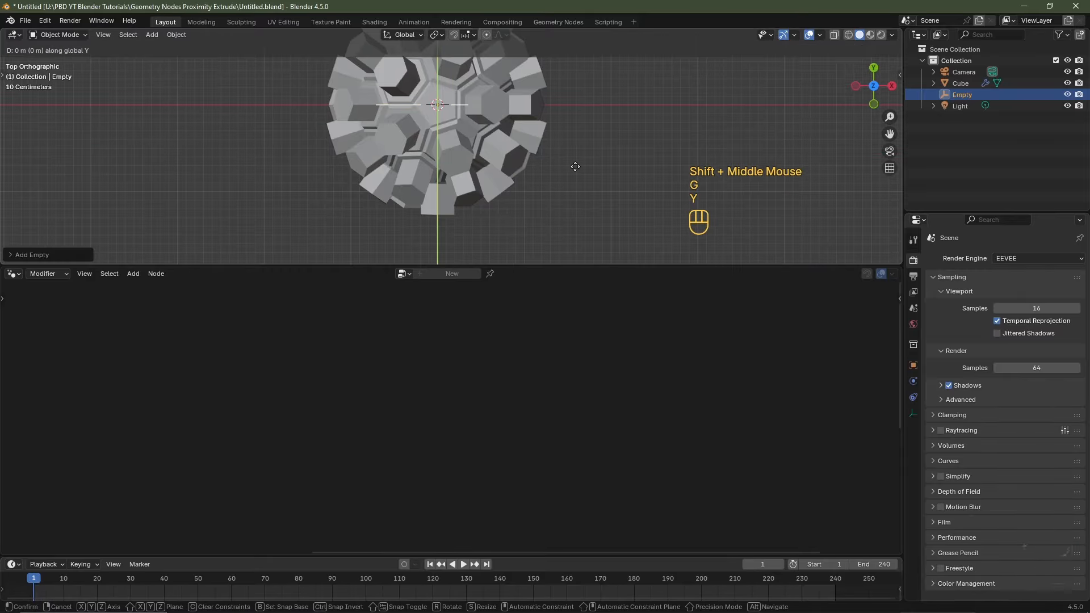
key(ctrl)
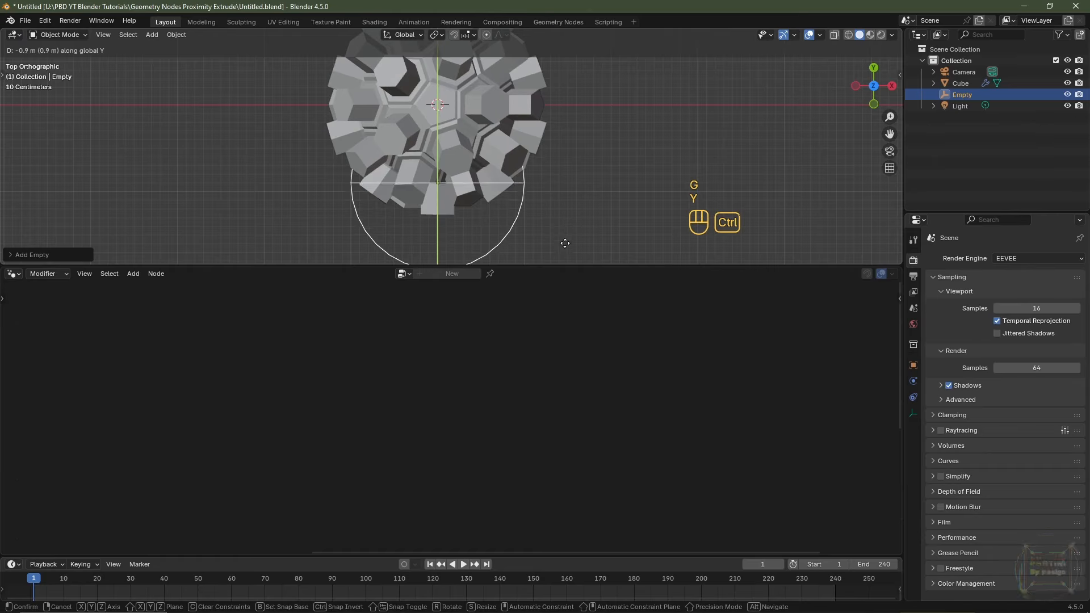
ctrl+click(566, 258)
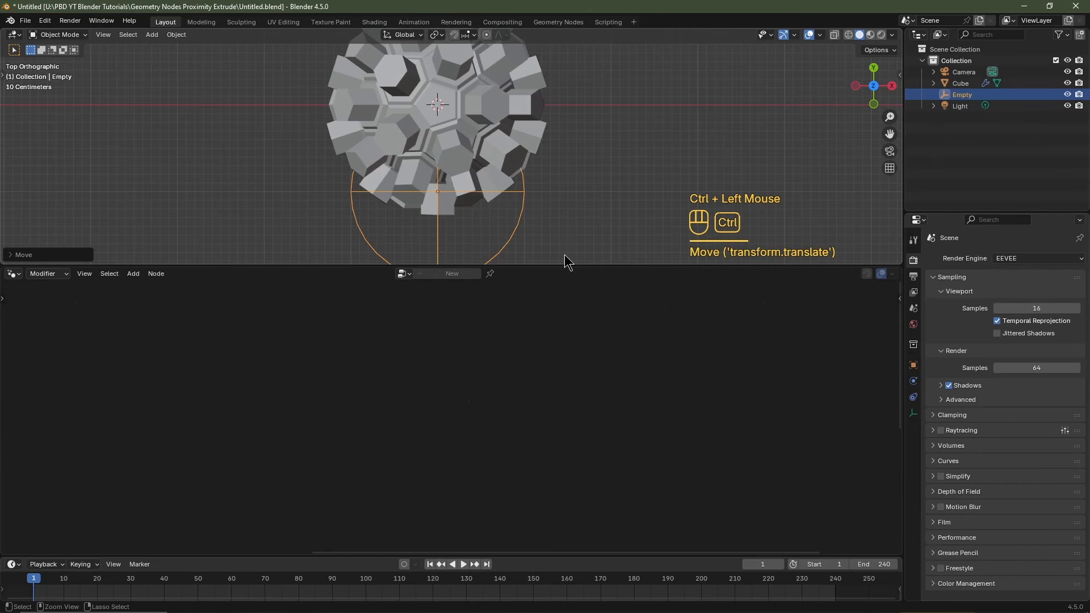
Step: Rename the new empty to Proximity Empty
double_click(968, 93)
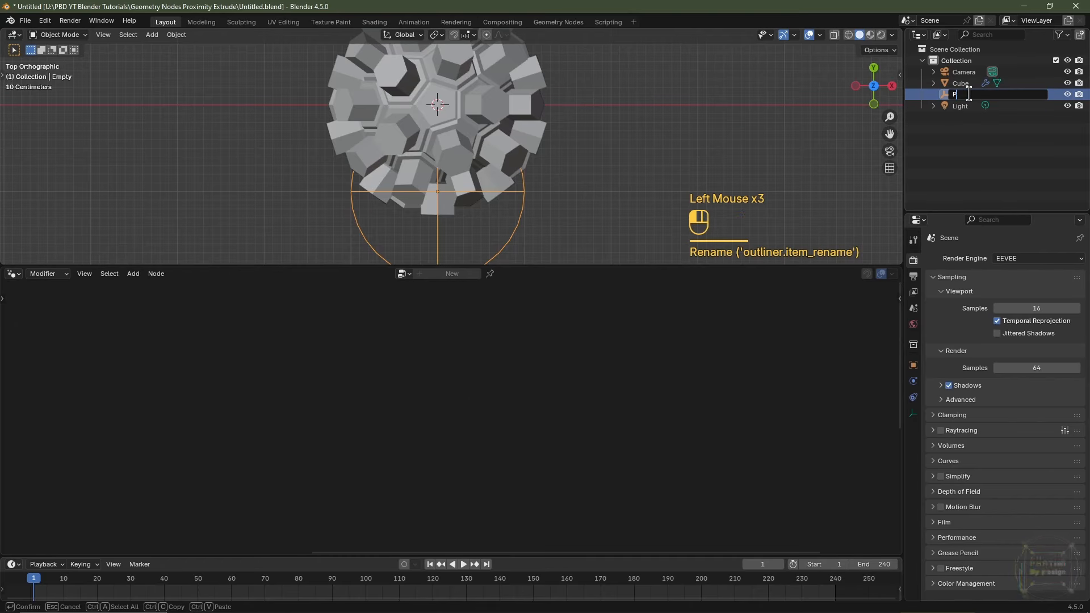
text(Proximity Empty)
key(Return)
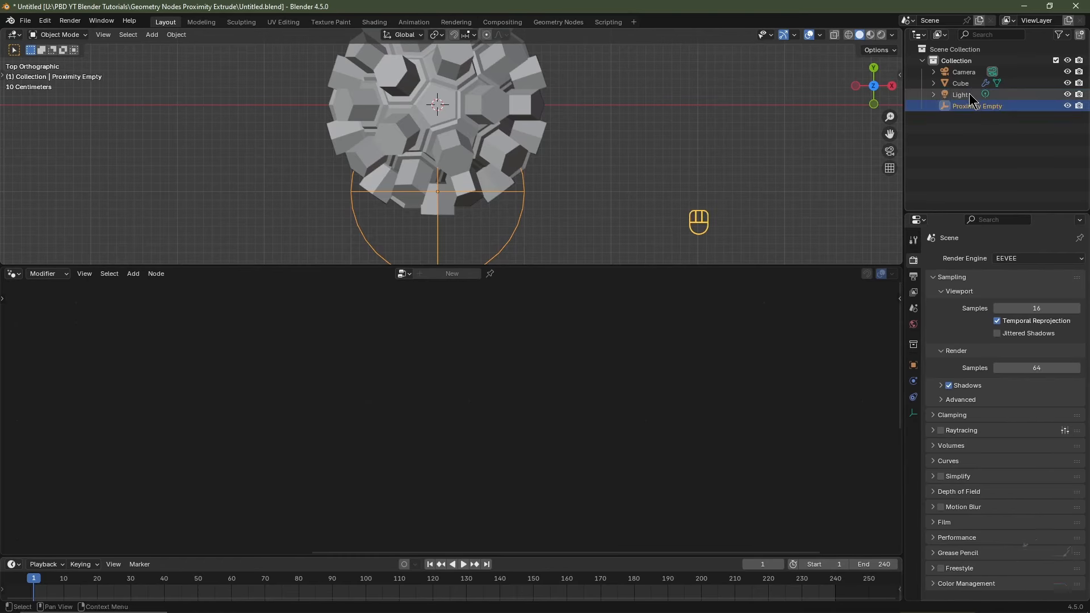
Step: Bring the Proximity Empty into the Cube's node tree as an Object Info node below the first Extrude Mesh
click(471, 116)
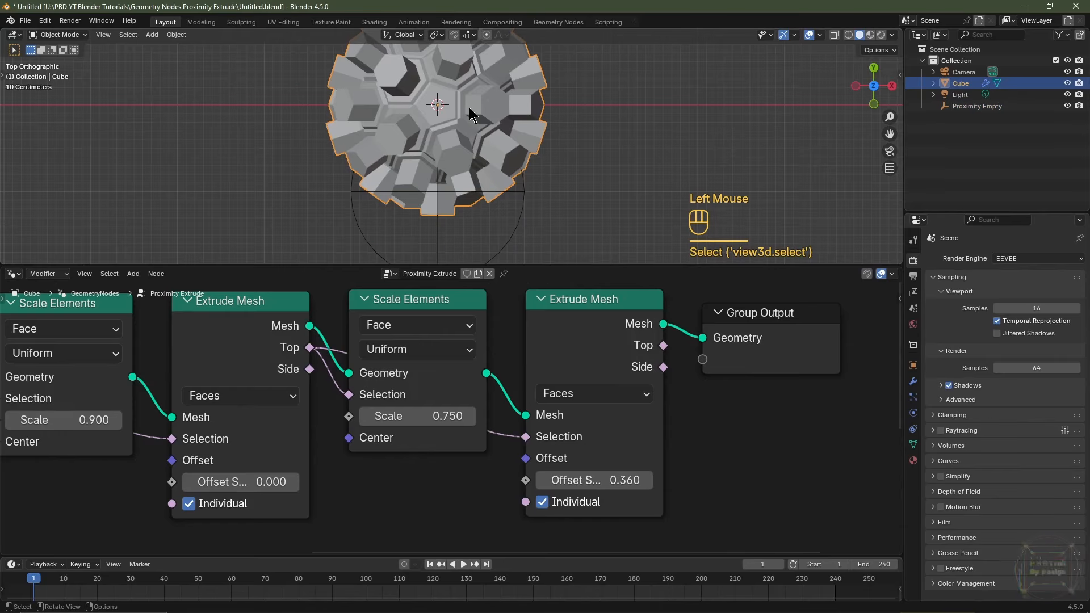
key(KP_1)
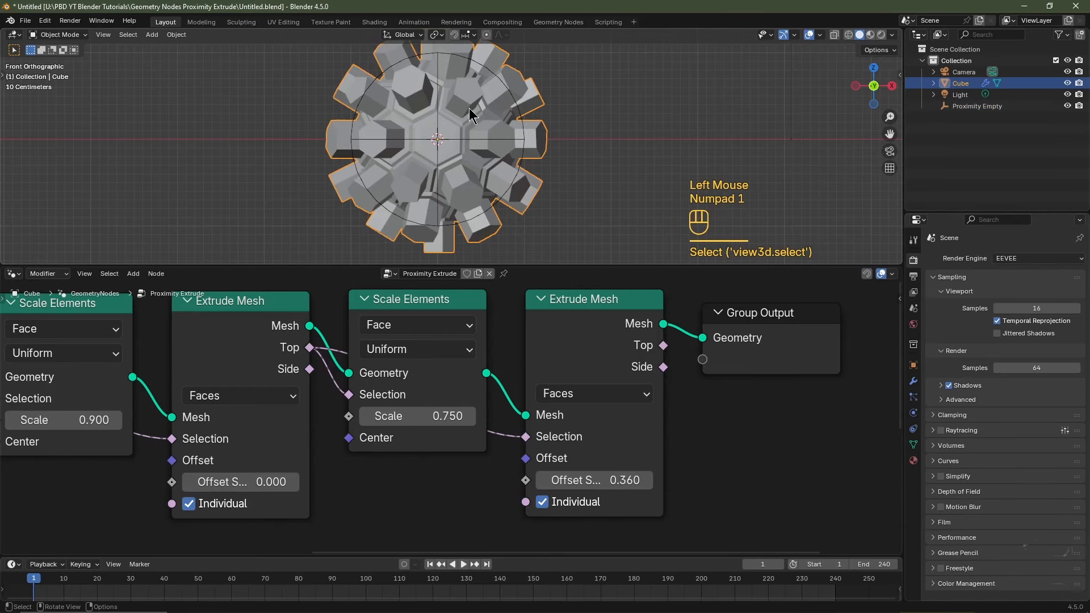
drag(454, 265, 453, 181)
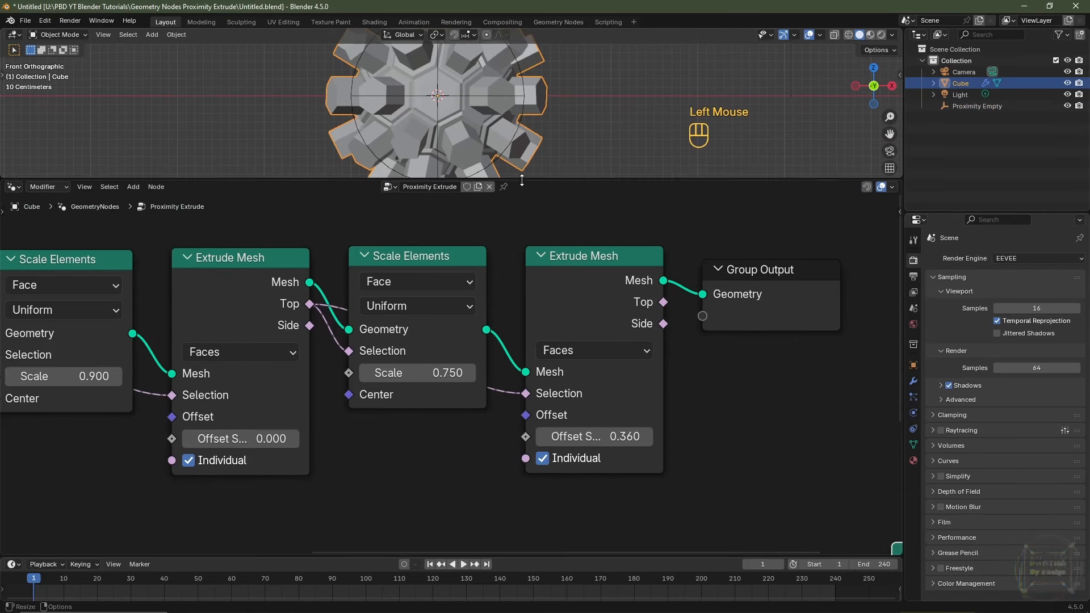
scroll(448, 340, down, 2)
key(Delete)
middle_drag(500, 454, 590, 427)
scroll(511, 454, down, 4)
scroll(471, 444, up, 2)
middle_drag(432, 480, 487, 445)
middle_drag(486, 446, 488, 431)
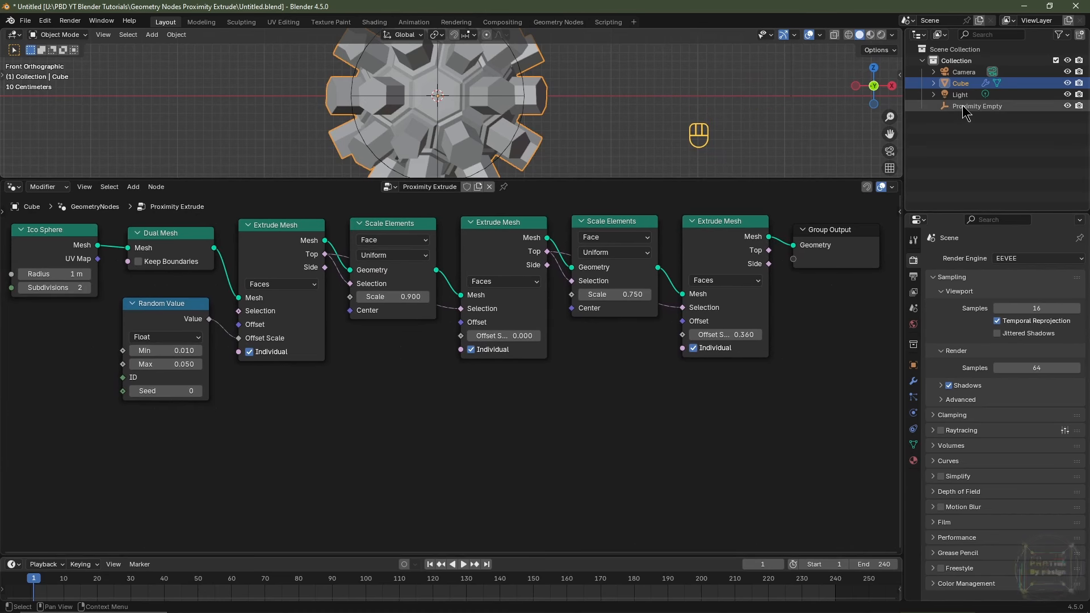
drag(965, 111, 234, 465)
scroll(234, 465, up, 2)
middle_drag(405, 515, 340, 438)
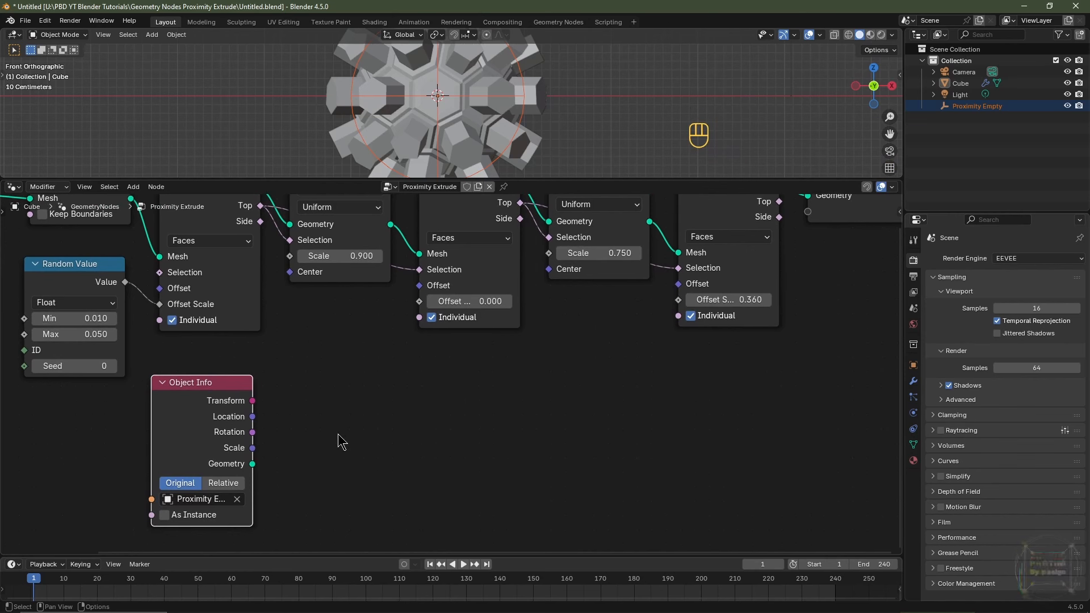
Step: Add a Mesh Line node beside Object Info and set its Count to 1
key(shift+a)
mouse_move(341, 439)
mouse_move(341, 469)
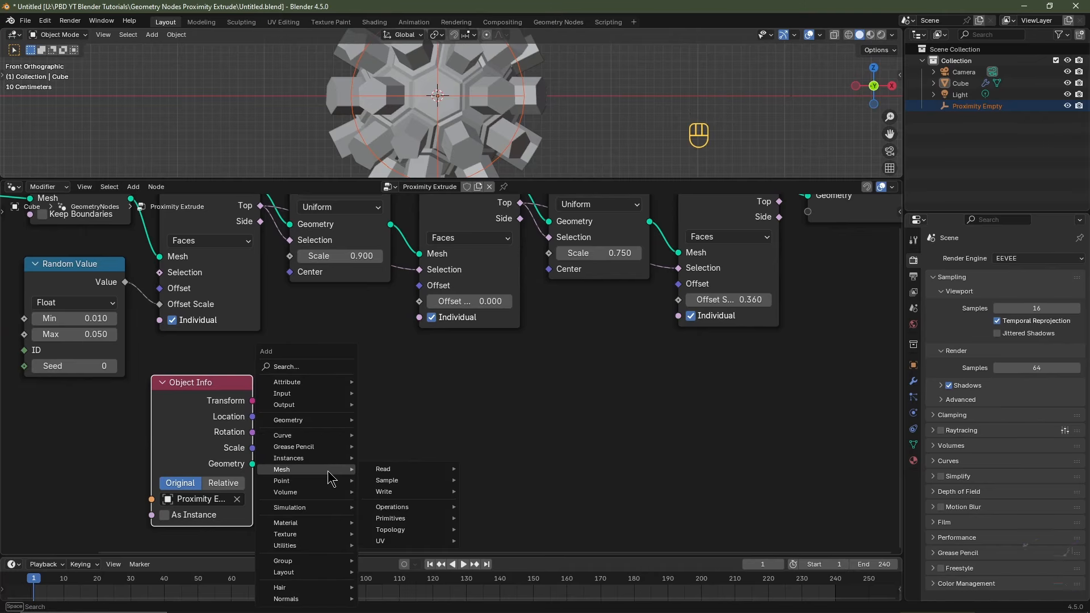
mouse_move(440, 519)
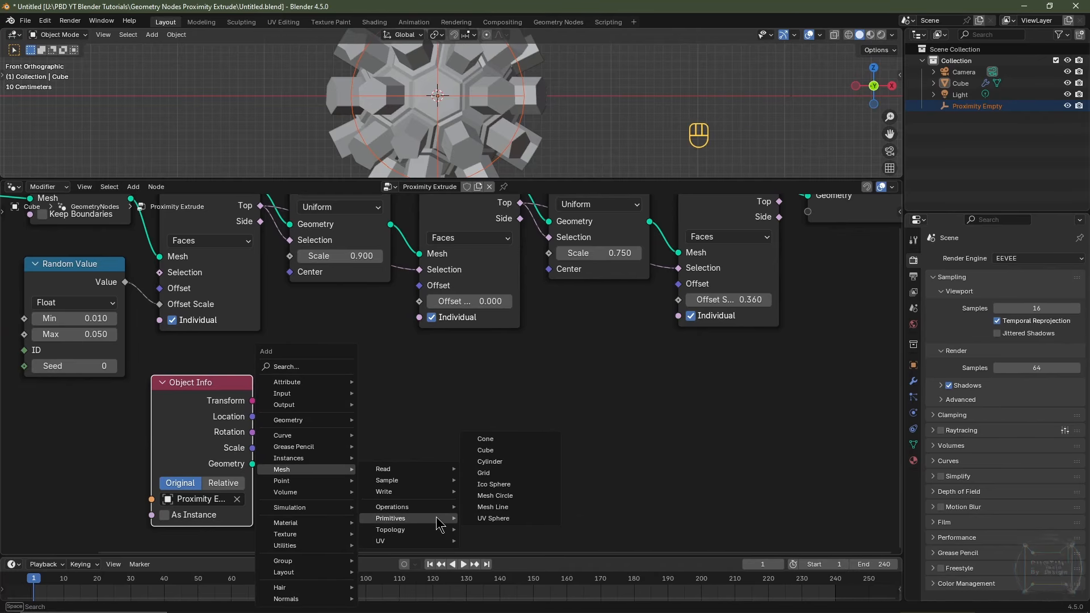
click(489, 507)
click(284, 378)
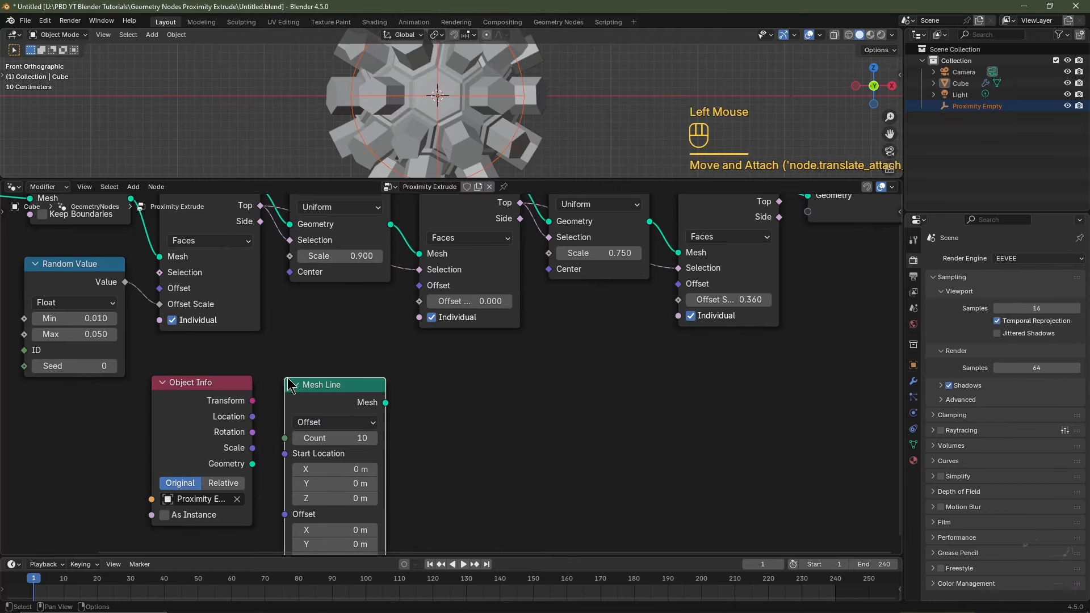
ctrl+drag(352, 438, 354, 442)
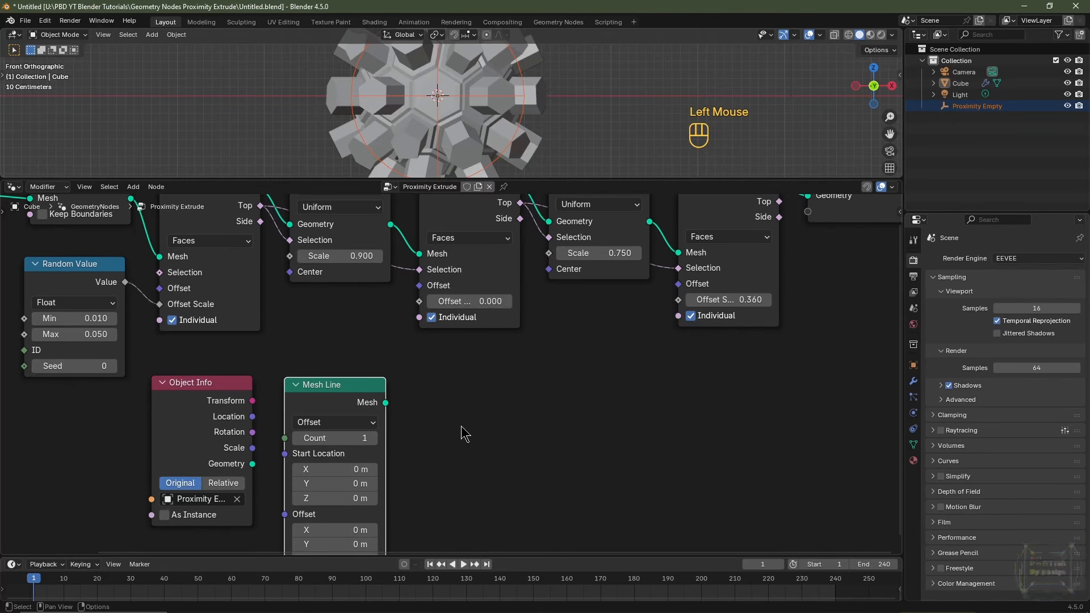
Step: Add a Geometry Proximity node beside the Mesh Line node
key(shift+a)
mouse_move(462, 437)
mouse_move(461, 384)
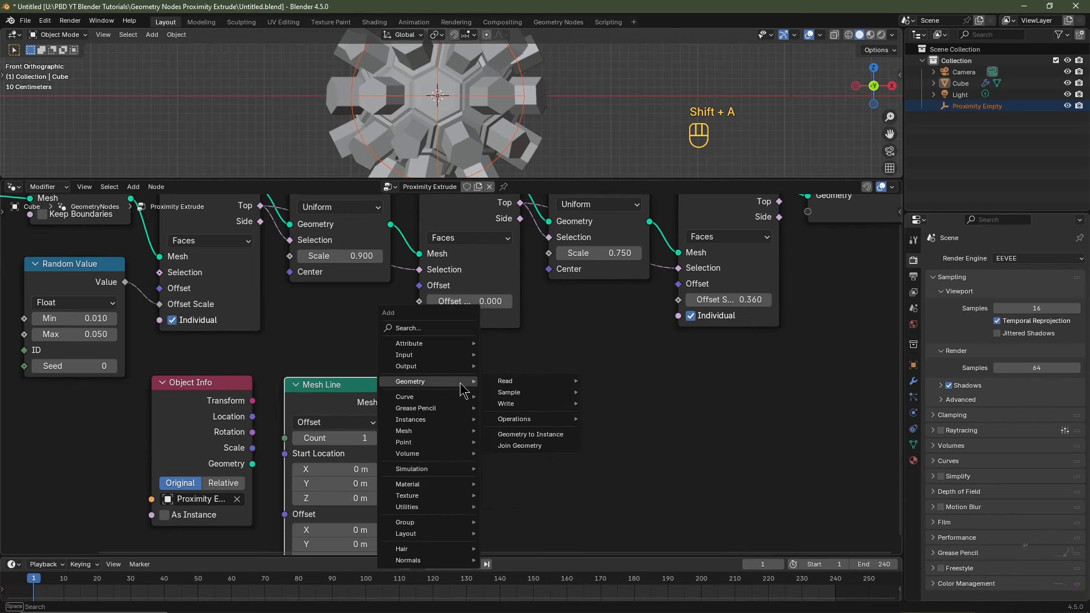
mouse_move(510, 394)
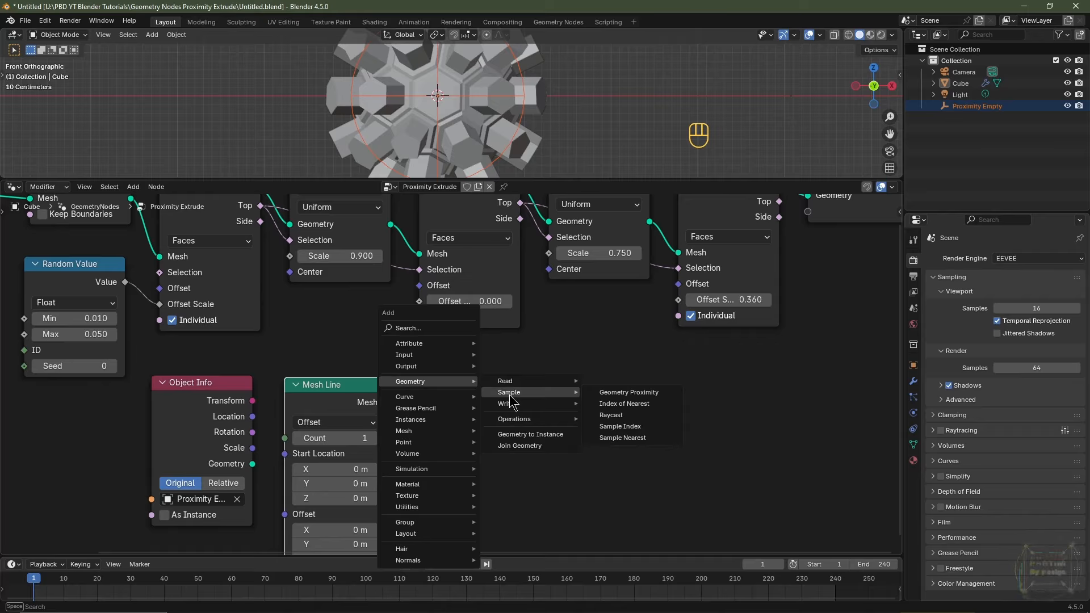
click(627, 393)
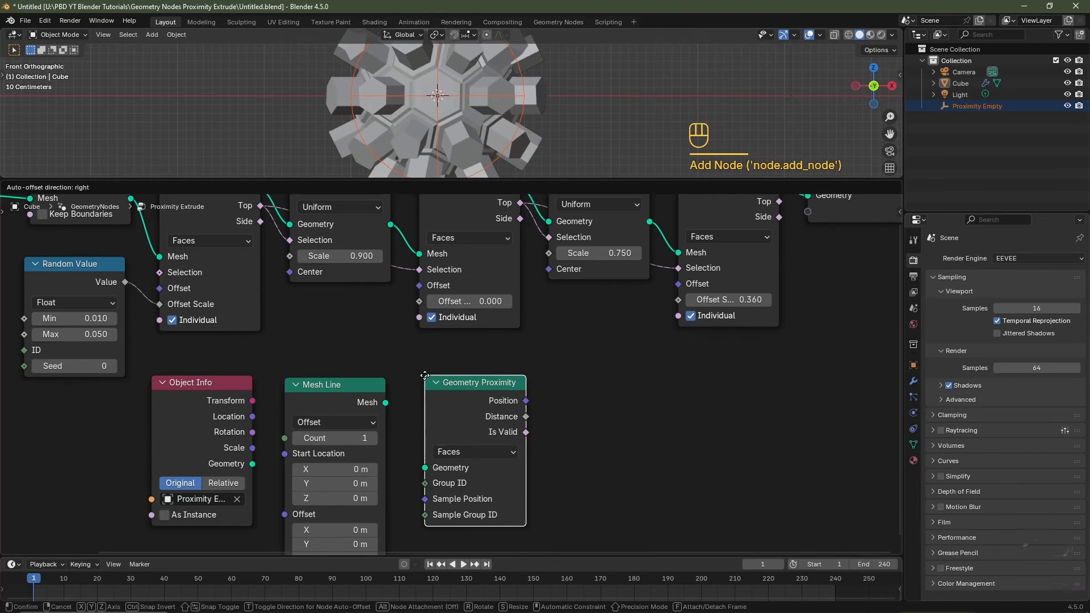
click(425, 376)
Step: Add a Map Range node beside Geometry Proximity, below the extrusion chain
key(shift+a)
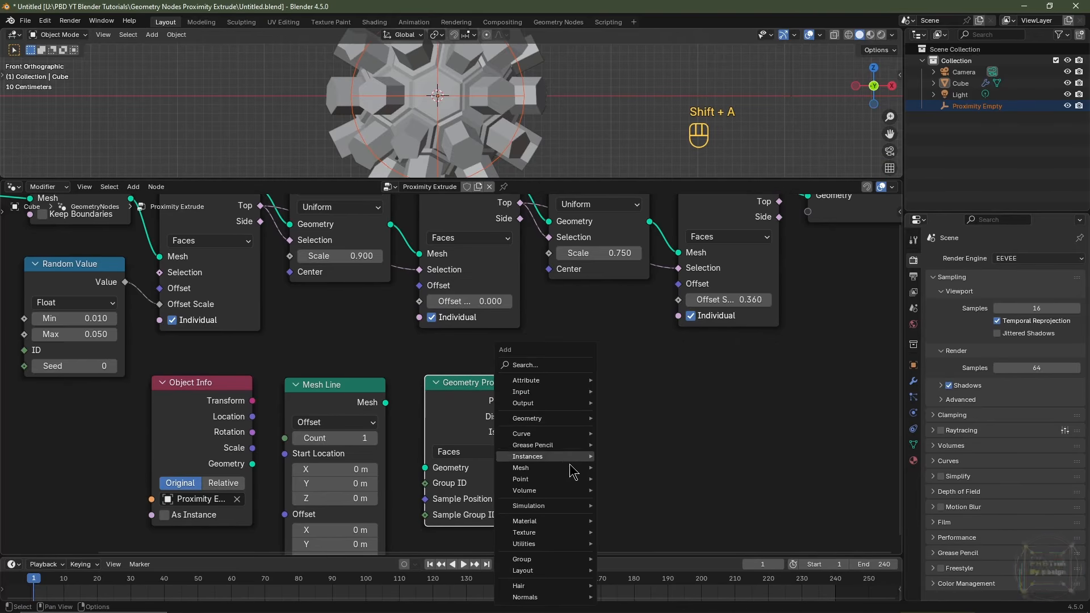
mouse_move(554, 545)
mouse_move(664, 441)
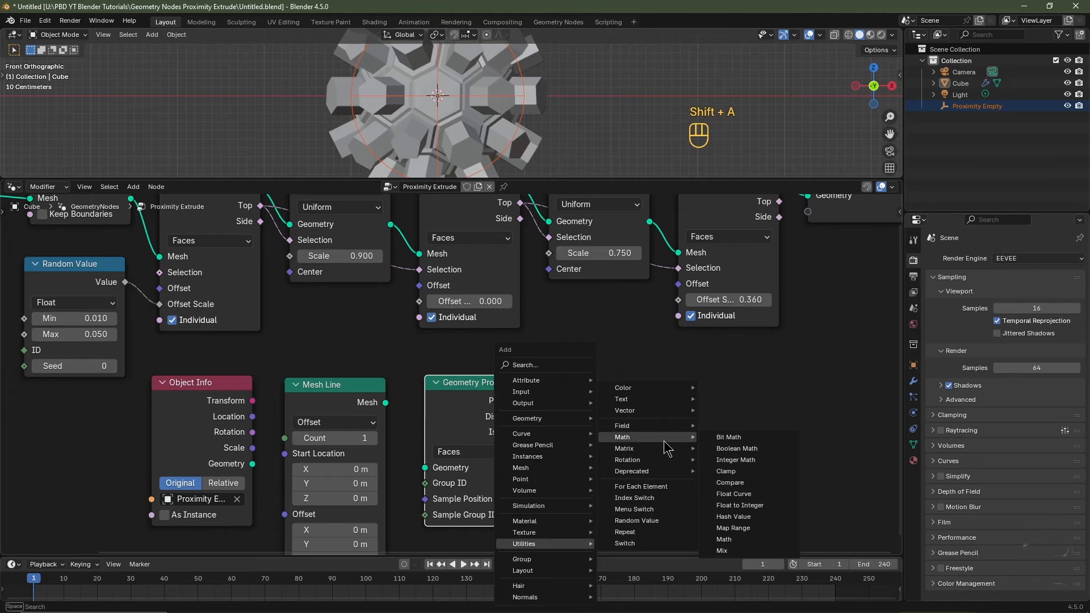
click(733, 528)
click(567, 370)
key(ctrl+z)
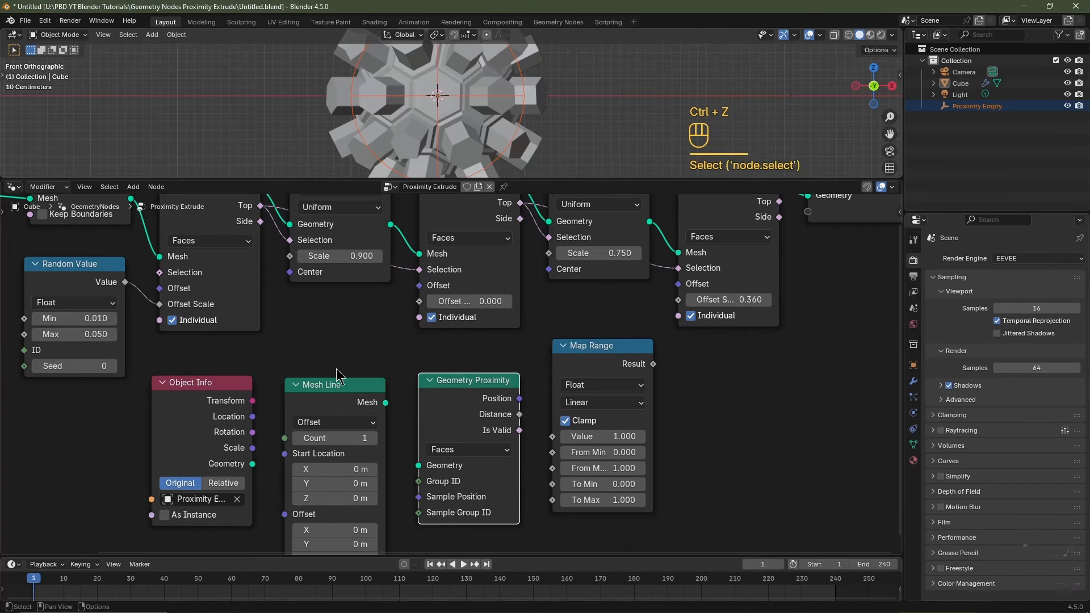
Step: Connect Object Info's Location to Mesh Line's Start Location and Mesh Line's Mesh to Geometry Proximity's Geometry
click(212, 399)
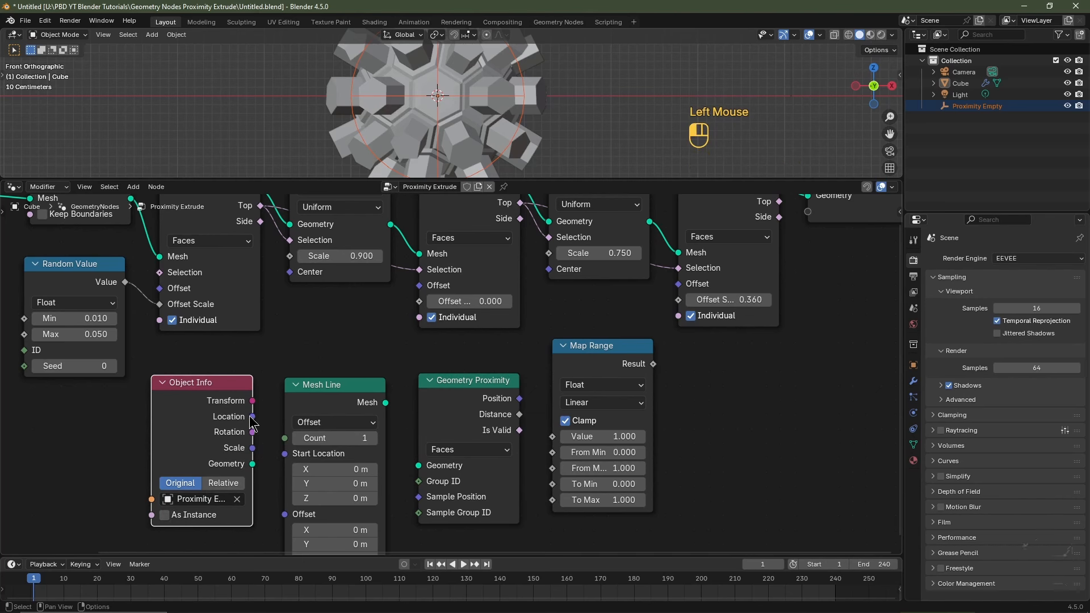
drag(252, 416, 295, 457)
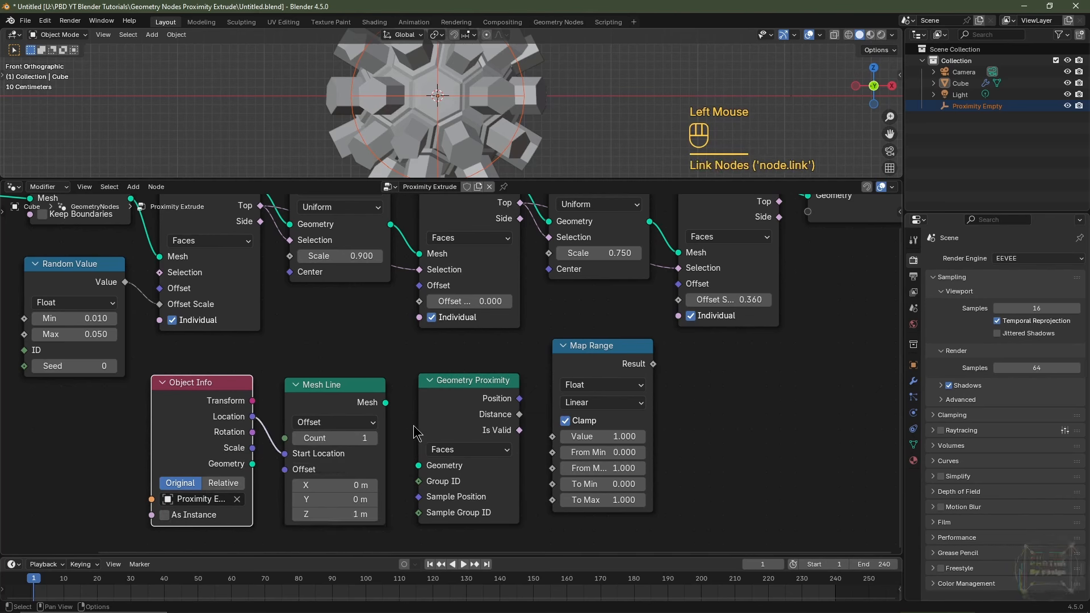
drag(386, 403, 419, 464)
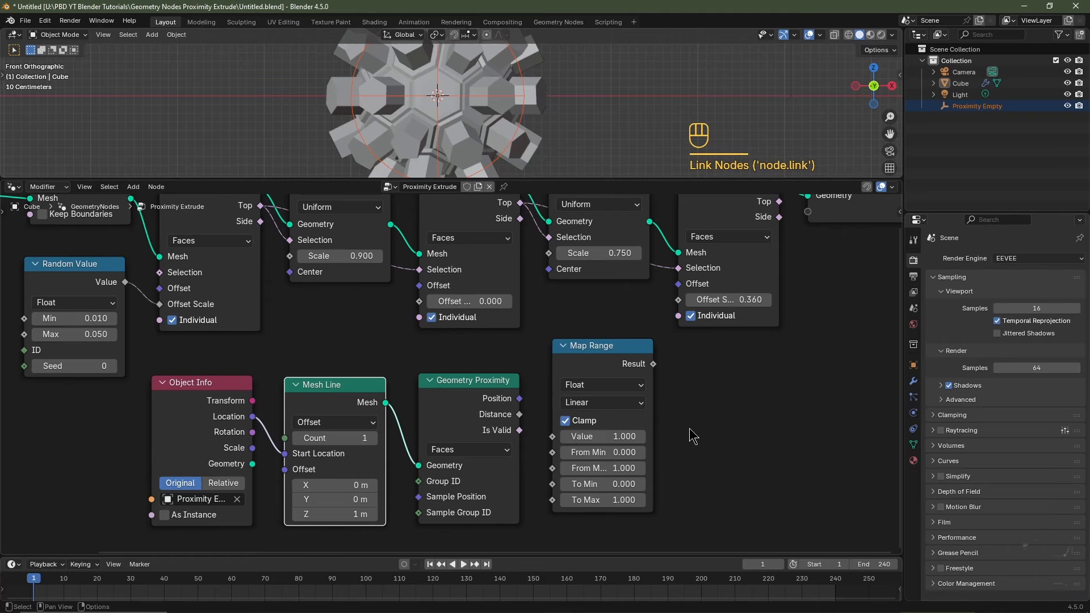
Step: Connect Geometry Proximity's Distance to Map Range's Value and Map Range's Result to the third Extrude Mesh's Offset Scale
drag(520, 415, 552, 436)
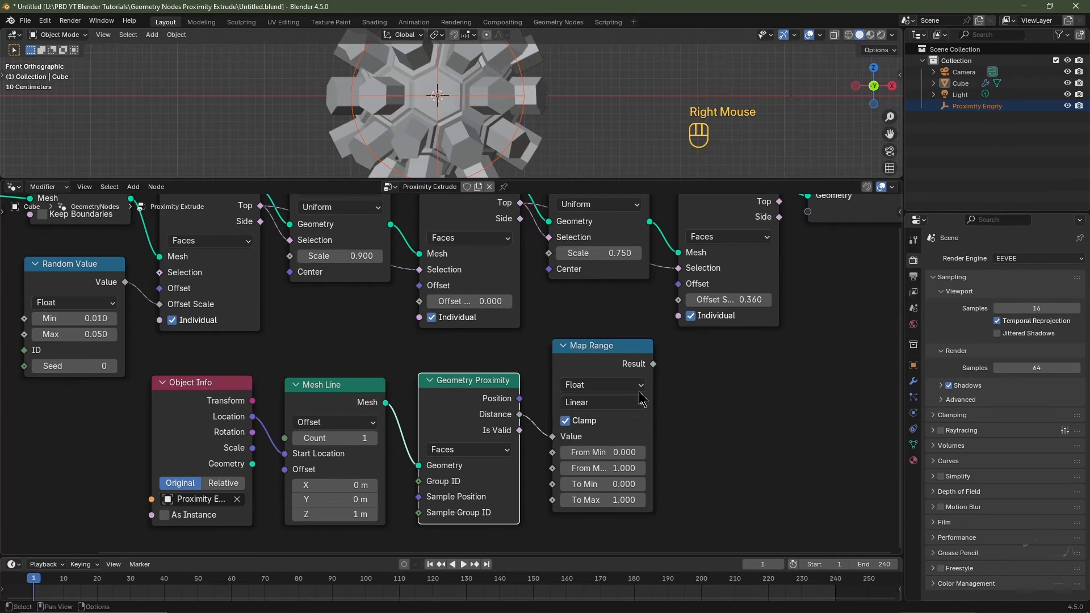
drag(653, 364, 678, 300)
middle_drag(746, 256, 728, 305)
middle_drag(728, 305, 731, 261)
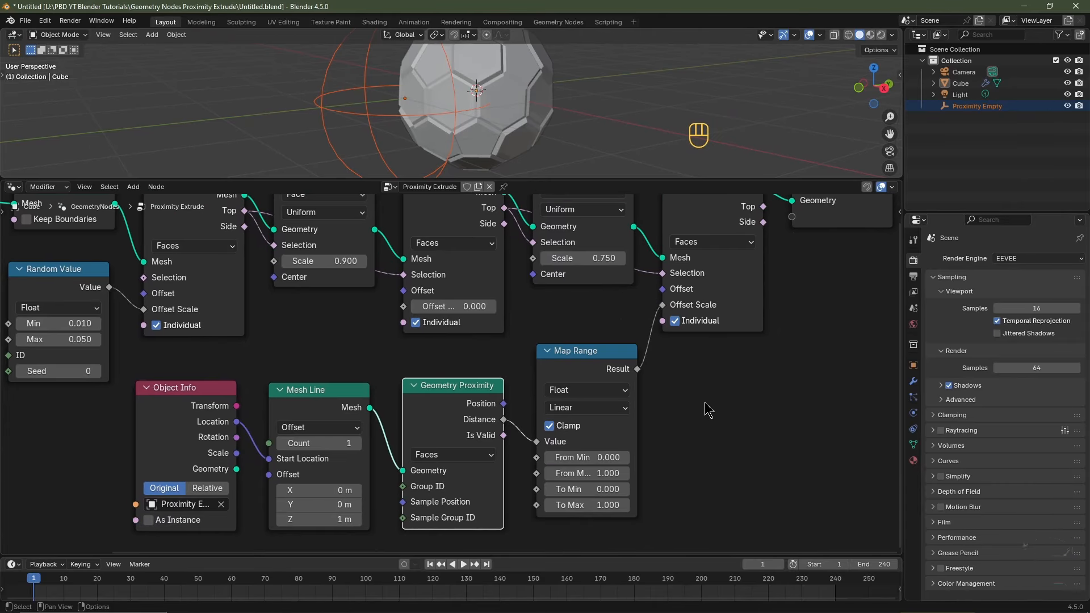
Step: Set the Geometry Proximity node's target geometry to Points
click(440, 398)
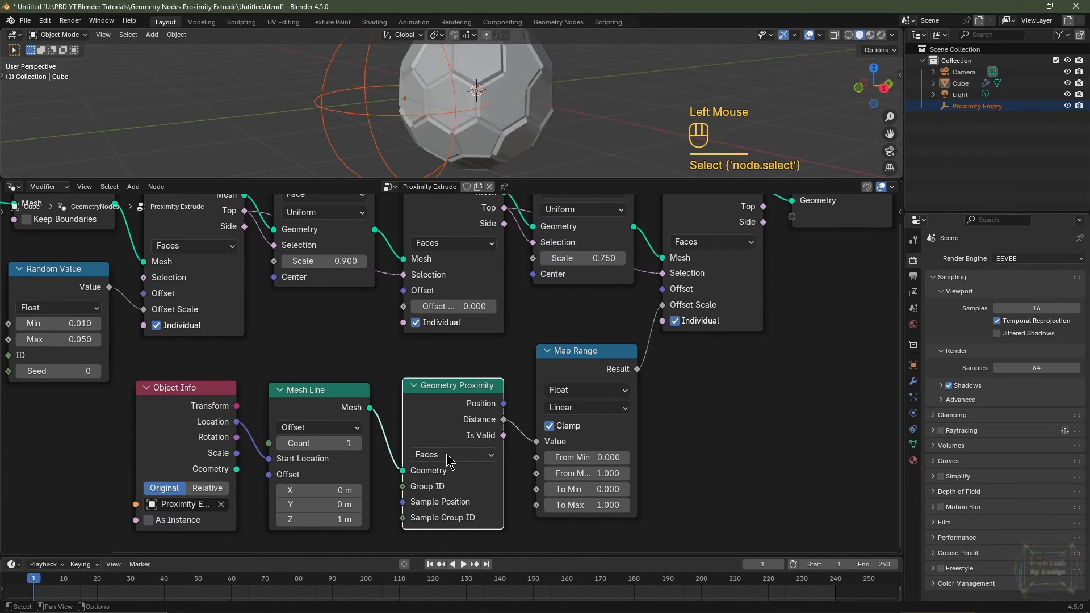
click(447, 456)
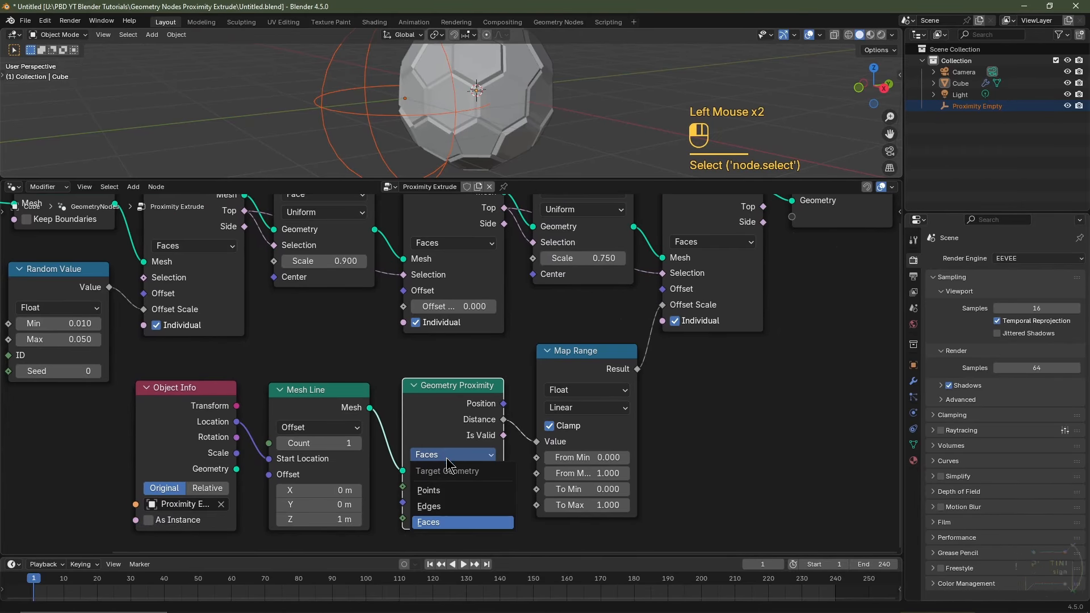
click(447, 490)
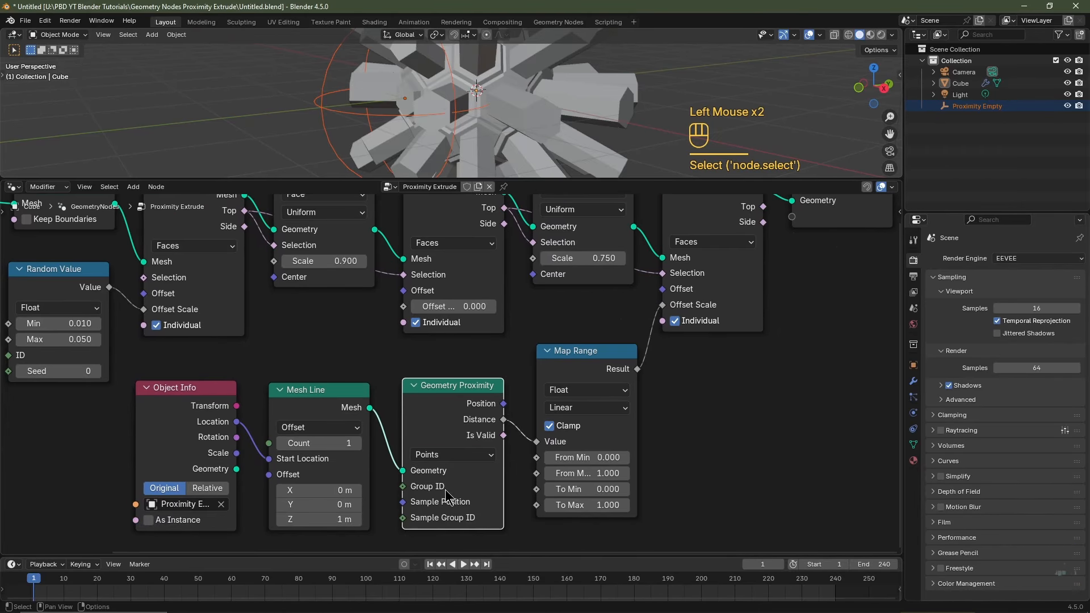
Step: Set the Map Range node to From Min 0.9, From Max 0.5, To Min 0.5 and To Max 0.05
click(571, 457)
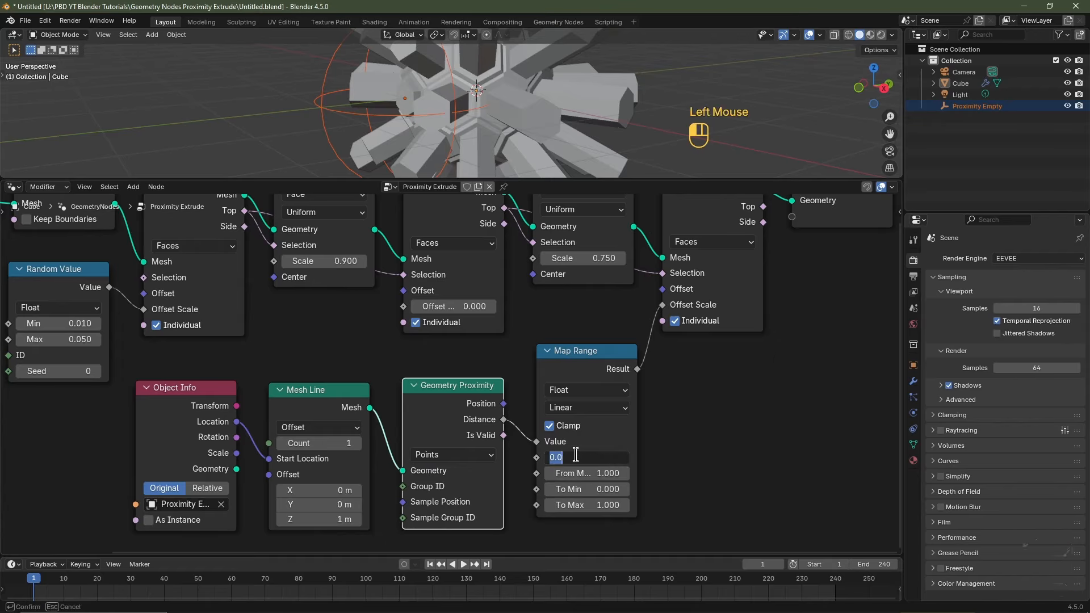
text(0.9)
key(Tab)
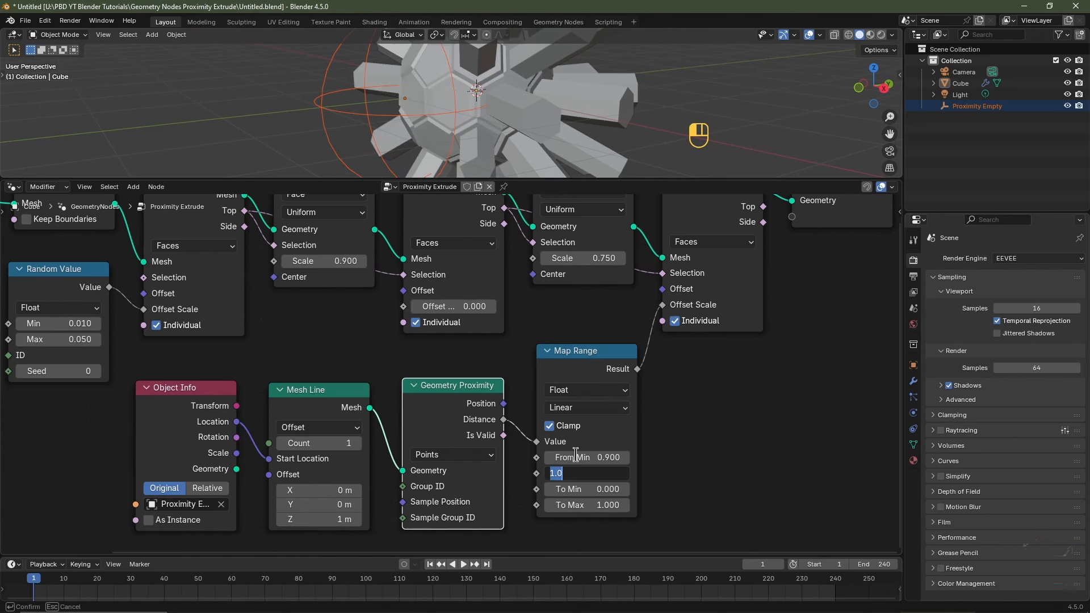
key(Tab)
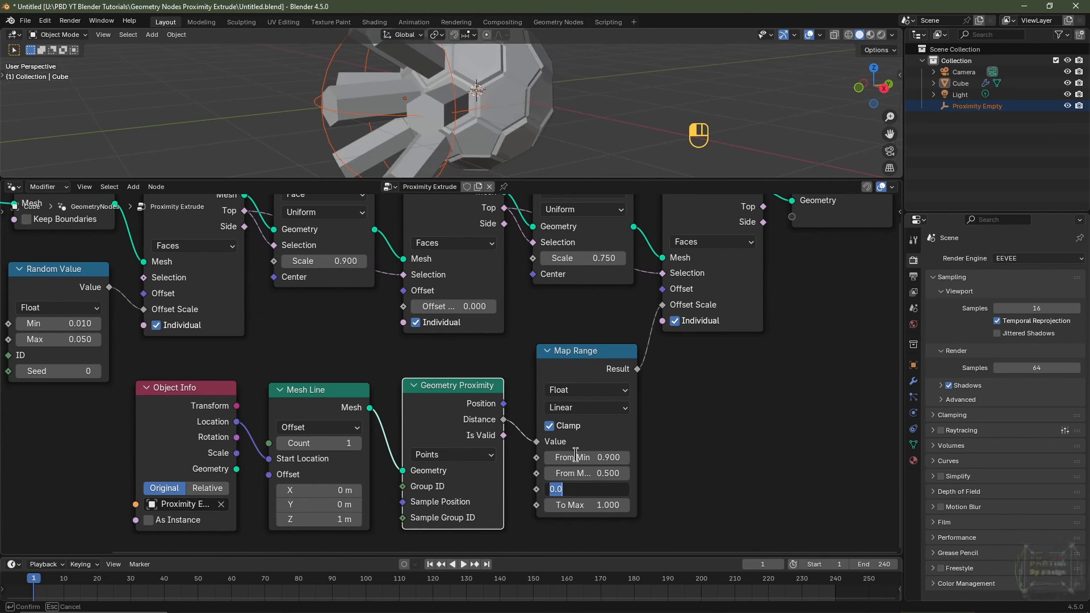
text(.5)
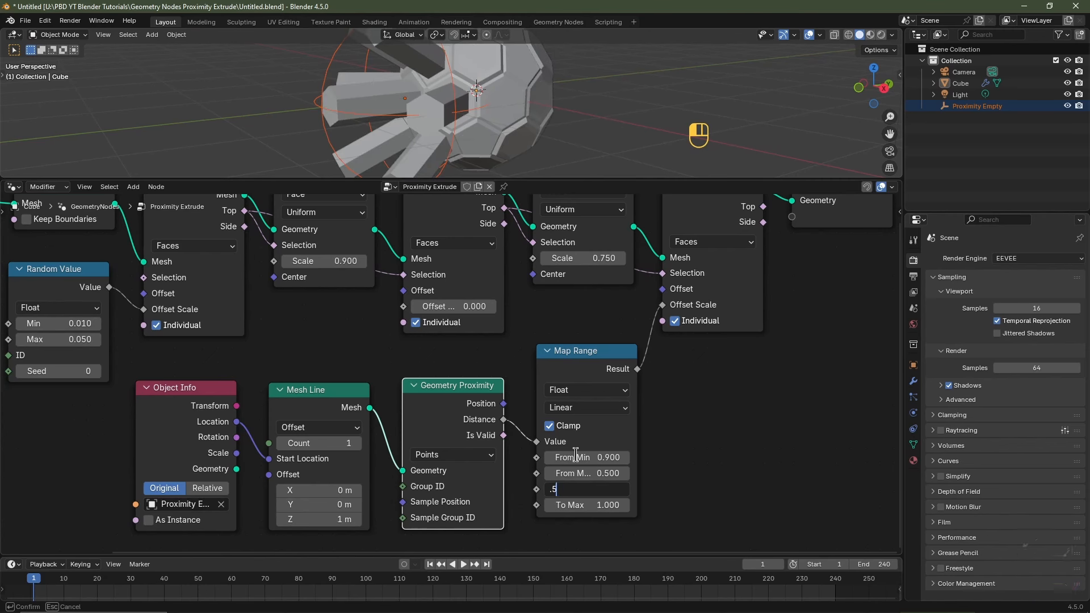
key(Tab)
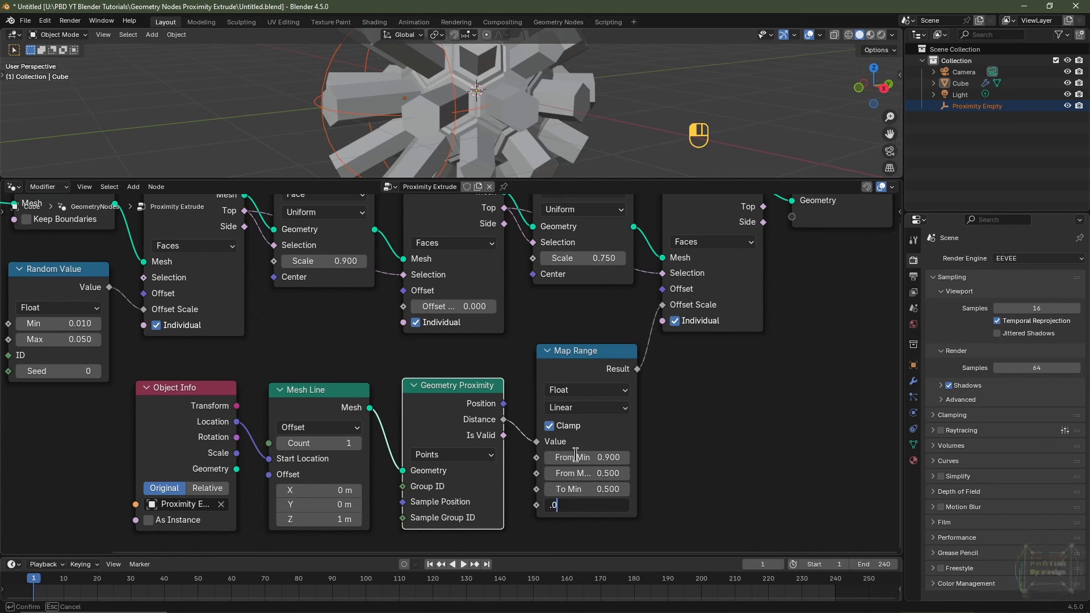
key(Return)
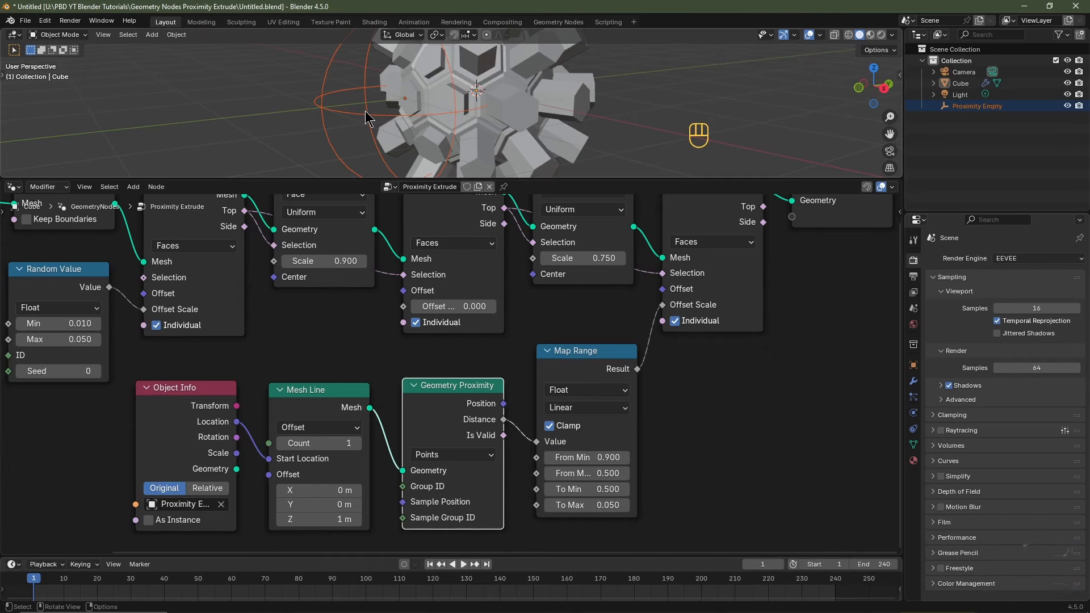
Step: Try moving the Proximity Empty and varying Map Range's From Min to test how the extrusions respond
click(368, 118)
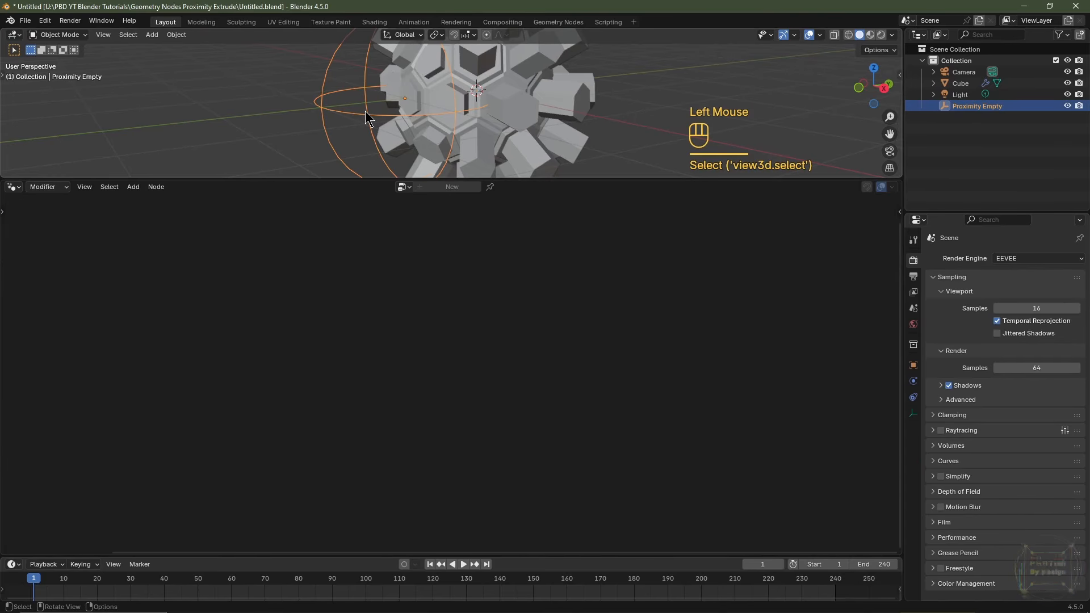
key(g)
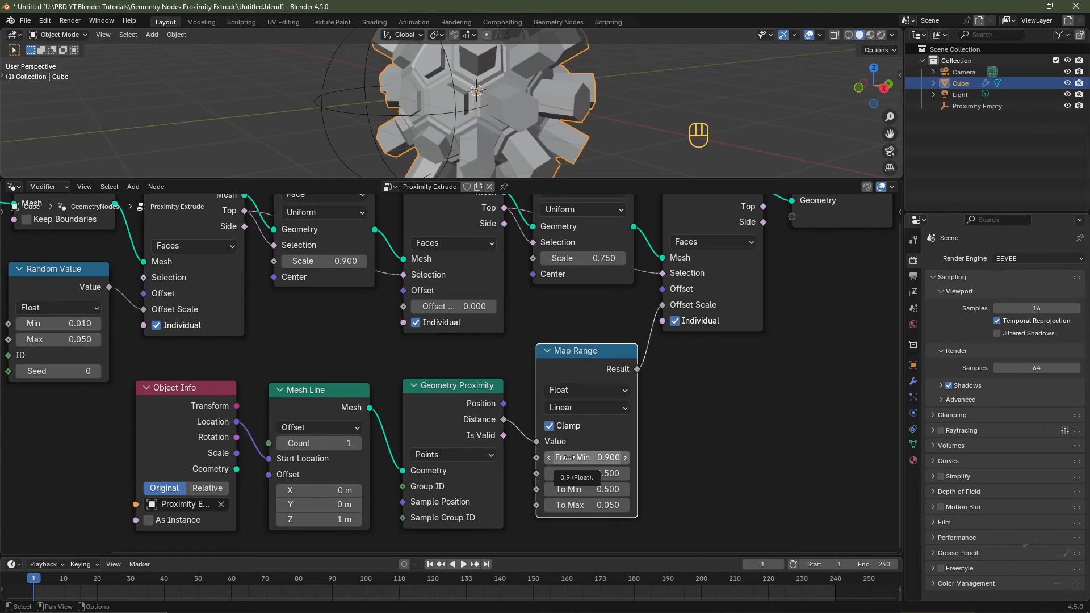
shift+drag(569, 457, 616, 458)
right_click(616, 458)
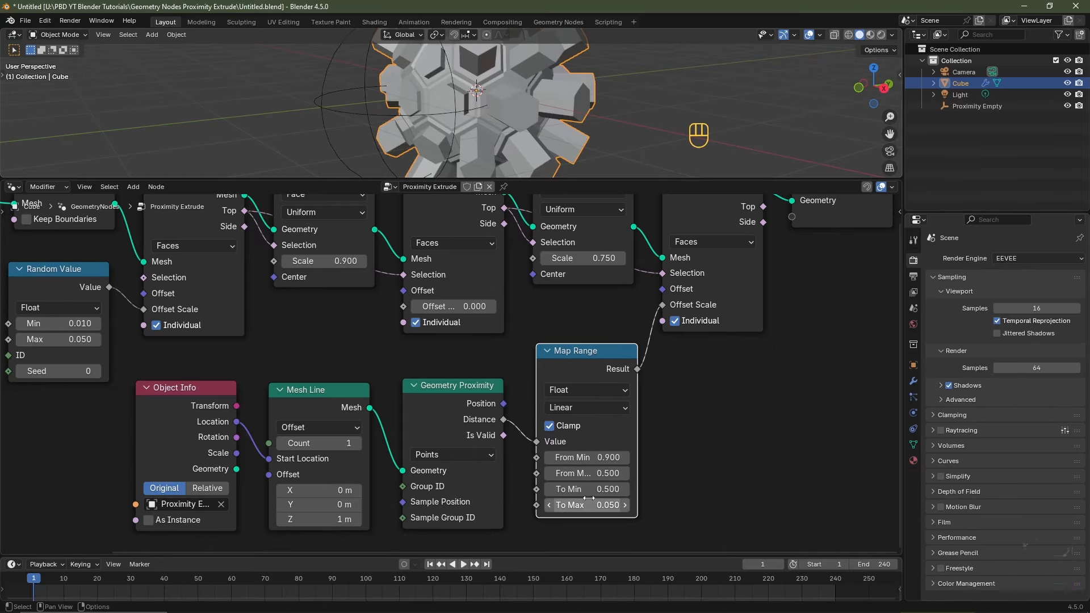
Step: Insert a Subdivision Surface node between the last Extrude Mesh and Group Output
scroll(642, 375, down, 2)
middle_drag(641, 374, 622, 400)
scroll(621, 400, up, 1)
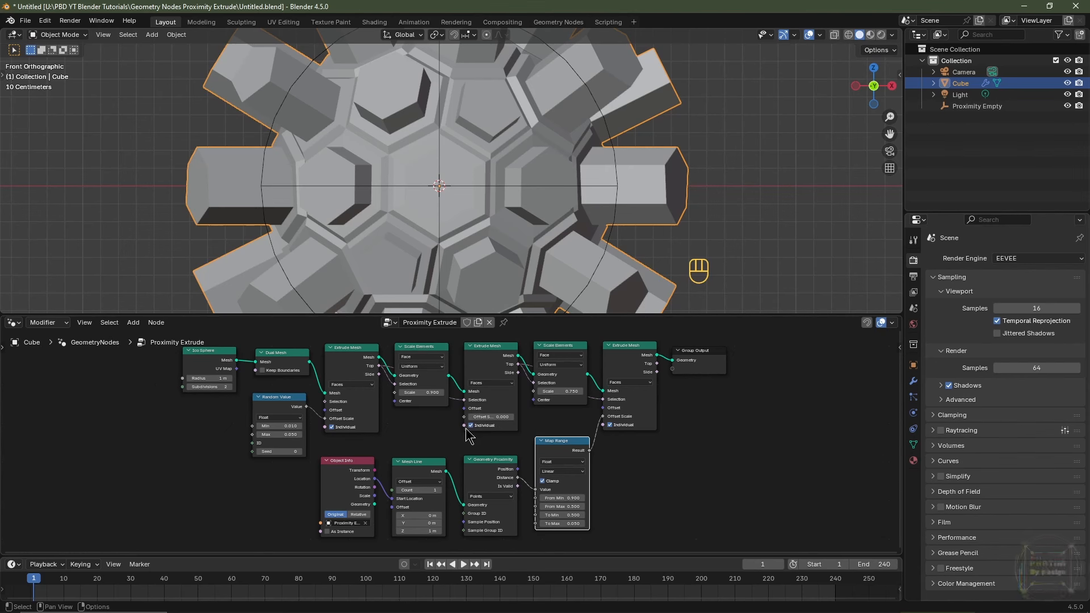
scroll(434, 252, up, 3)
shift+middle_drag(435, 250, 445, 106)
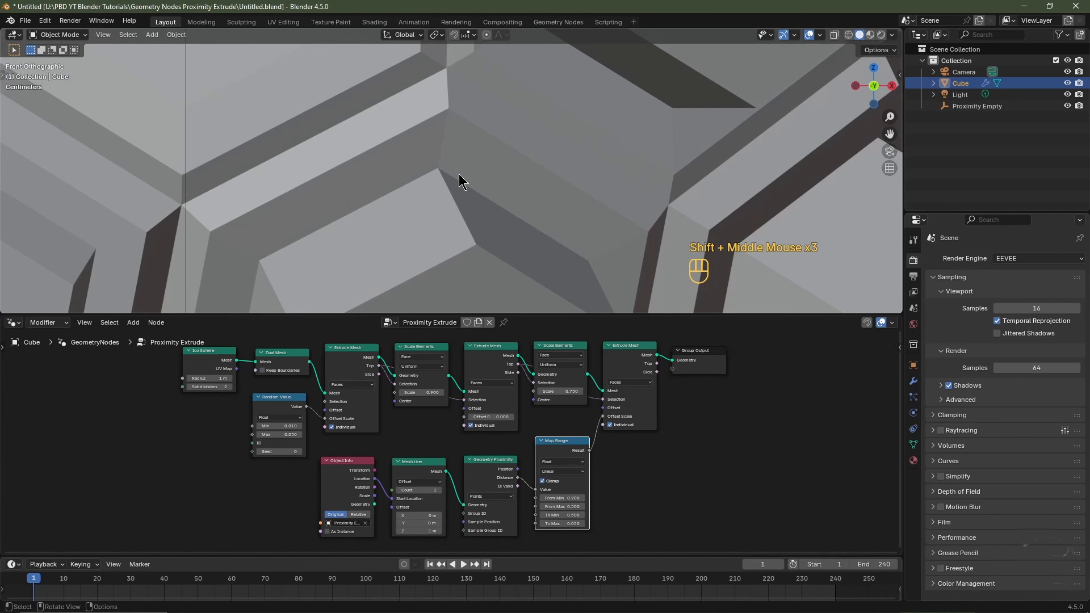
shift+middle_drag(666, 218, 400, 250)
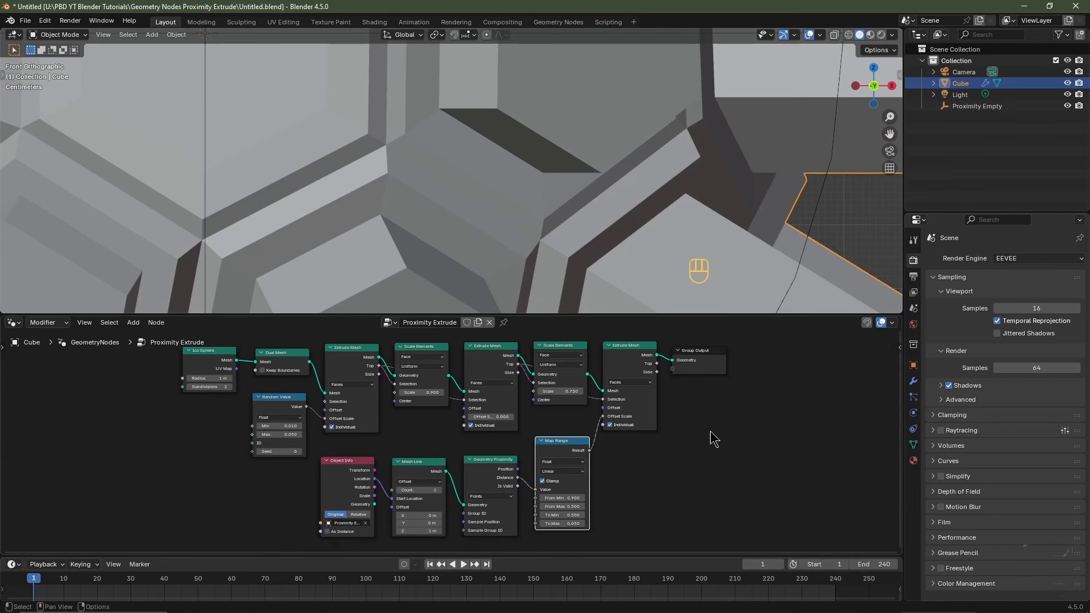
key(shift+a)
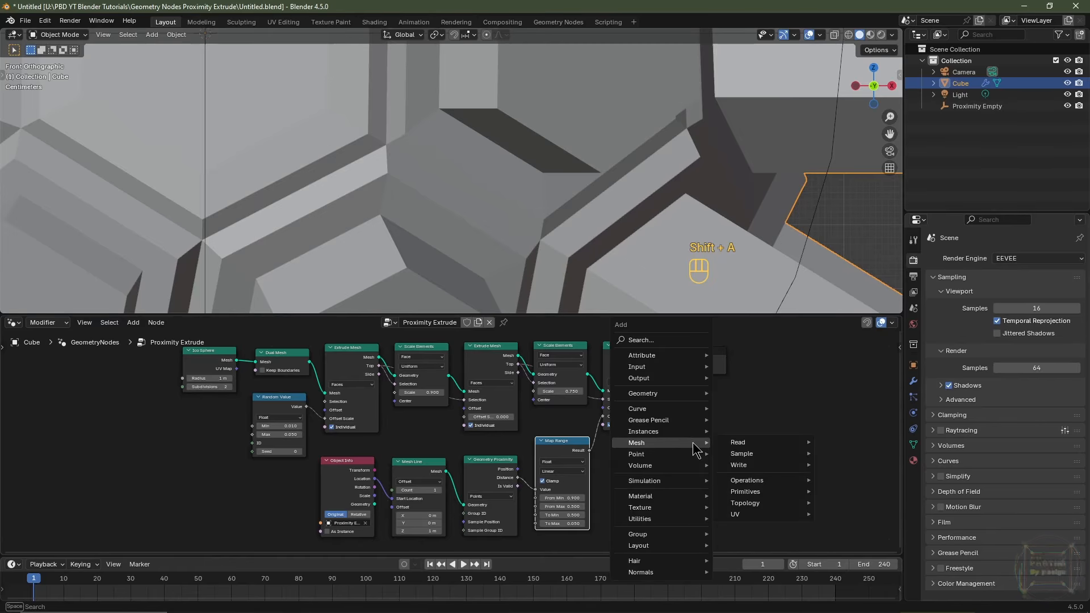
mouse_move(768, 487)
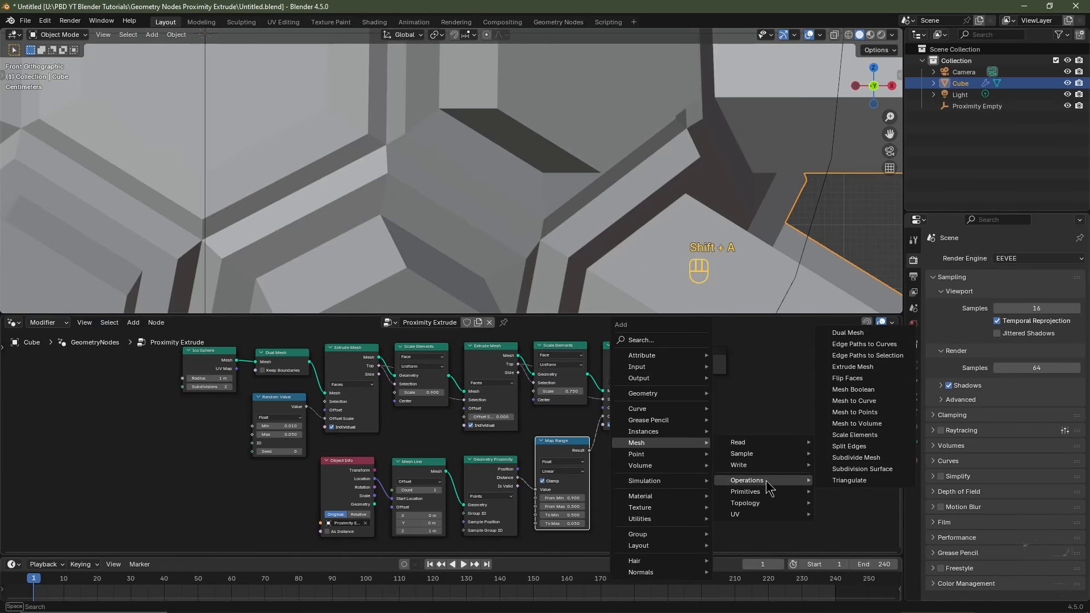
click(862, 469)
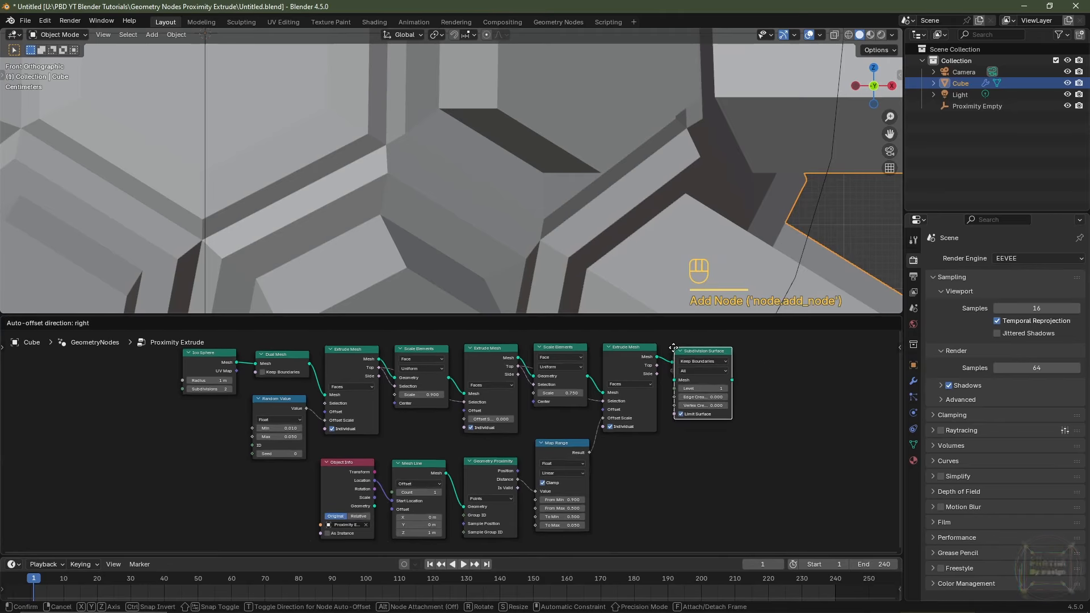
click(667, 385)
Step: Set the Subdivision Surface node's Level to 2 and its Edge Crease to 1.000
middle_drag(755, 446, 732, 448)
scroll(732, 448, up, 2)
middle_drag(684, 427, 622, 440)
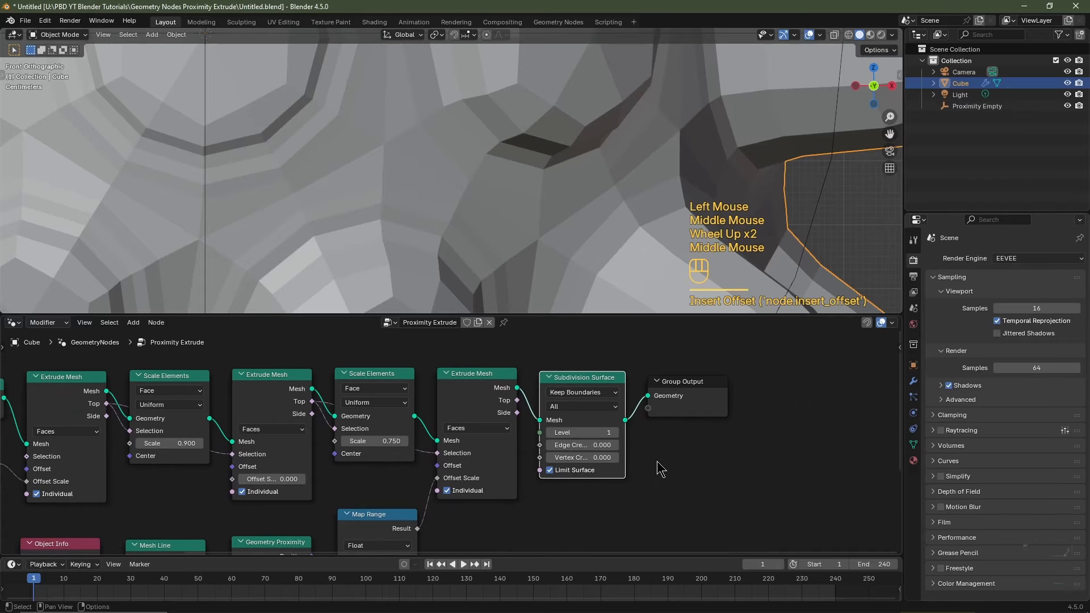
click(618, 434)
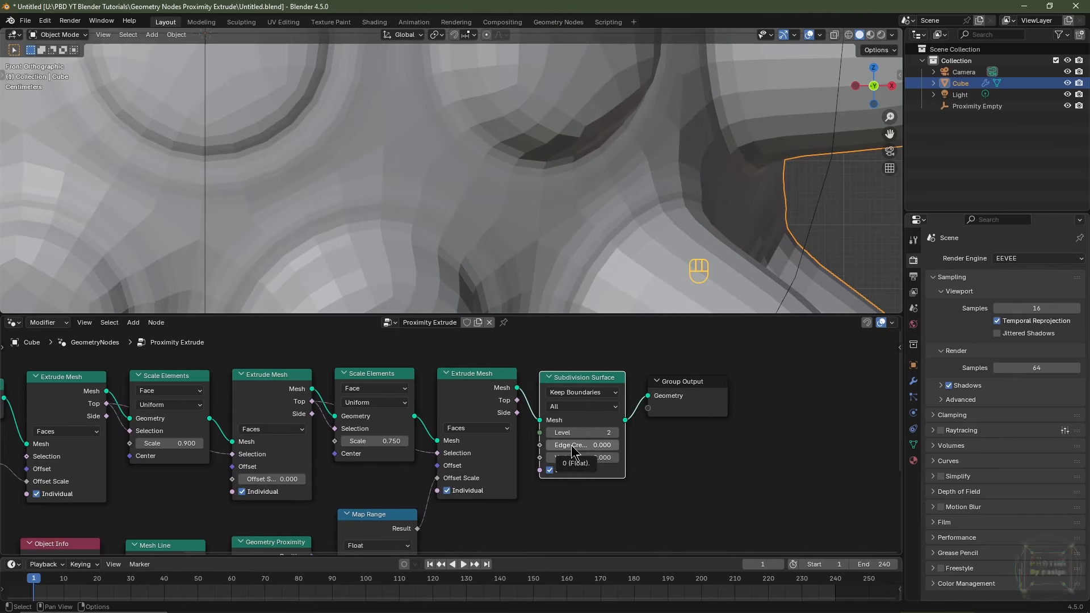
drag(574, 452, 624, 452)
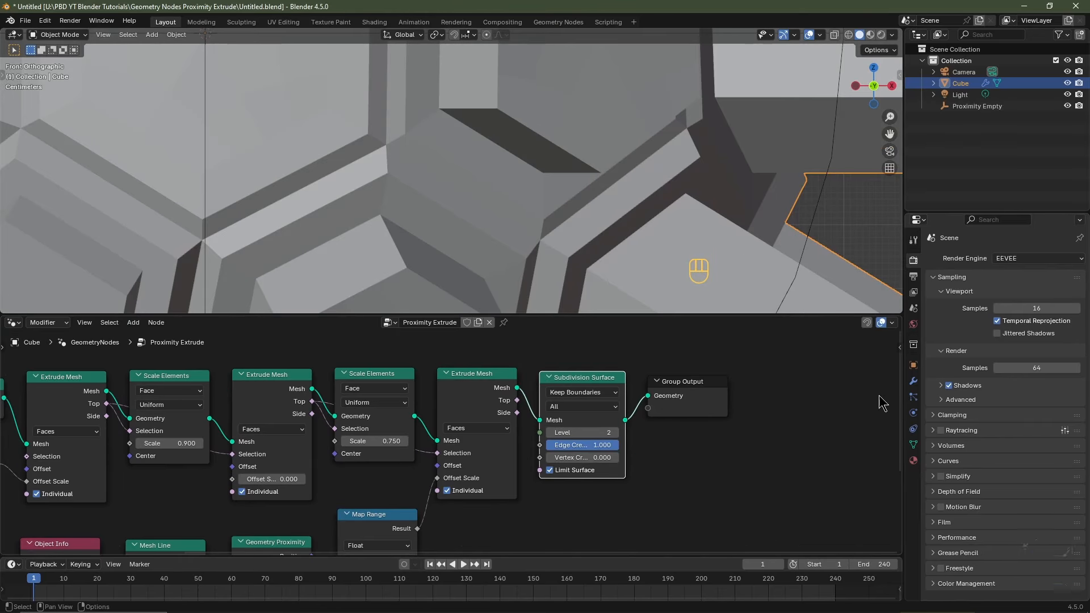
Step: Add a Weighted Normal modifier to the Cube and make the Geometry Nodes modifier active again
click(913, 383)
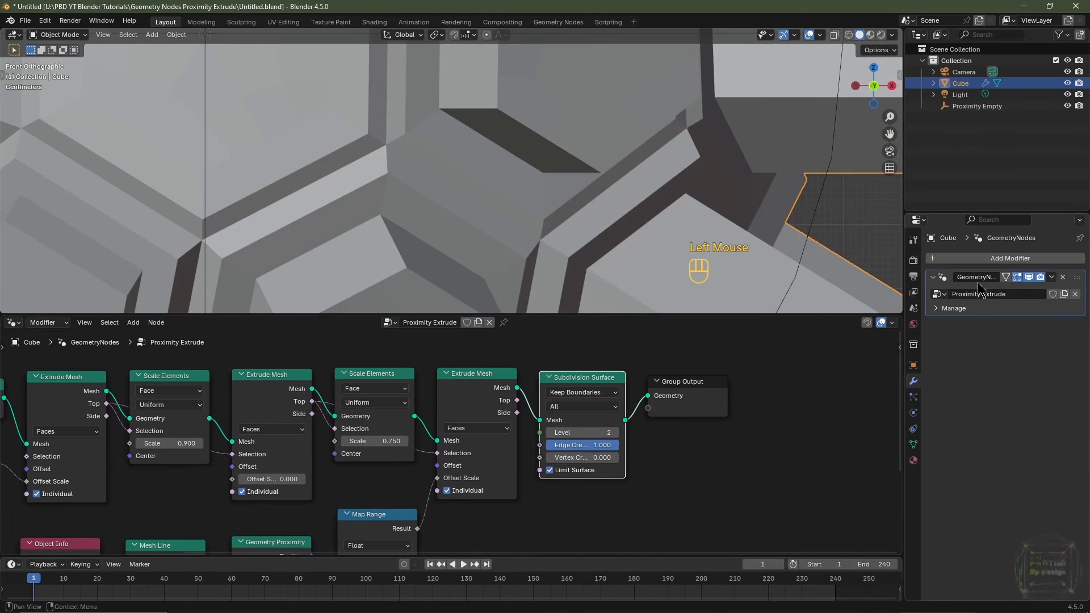
click(976, 261)
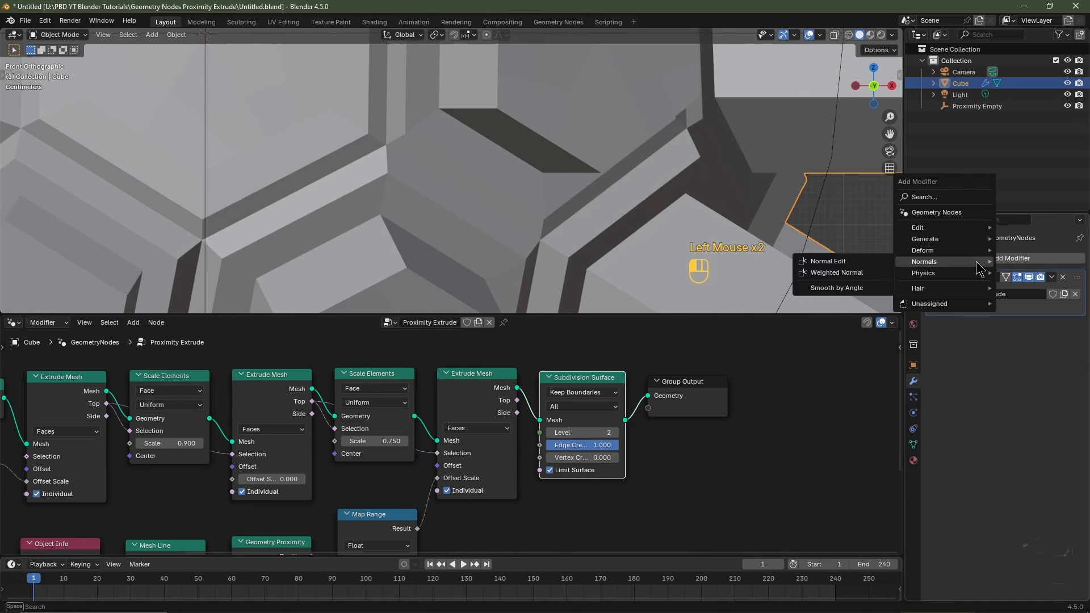
click(871, 272)
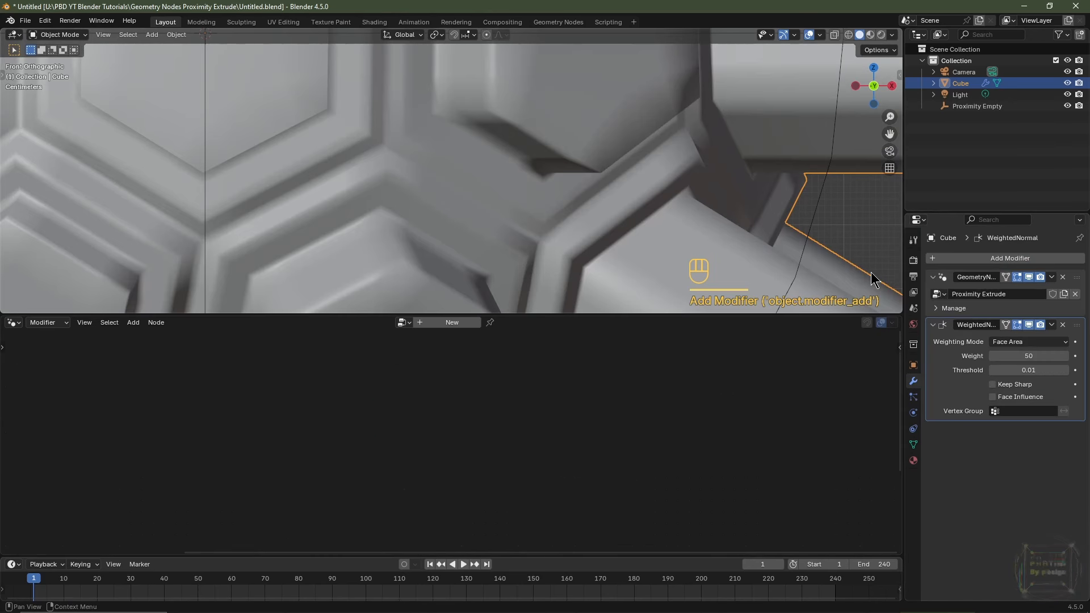
click(942, 280)
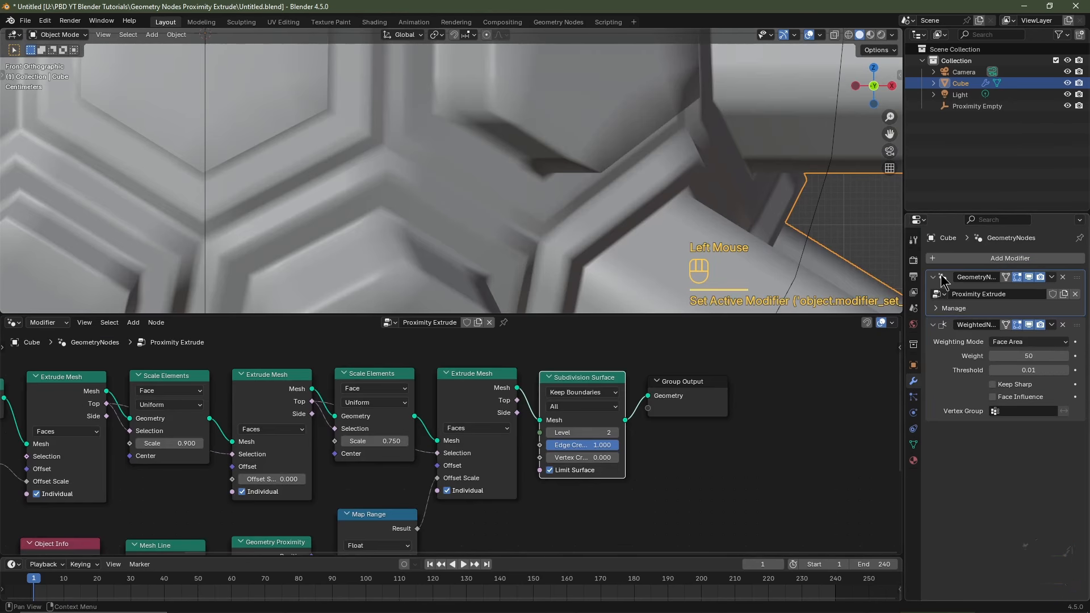
Step: Raise the Subdivision Surface node's Level to 4 and check the bevelled edges on the mesh
click(616, 433)
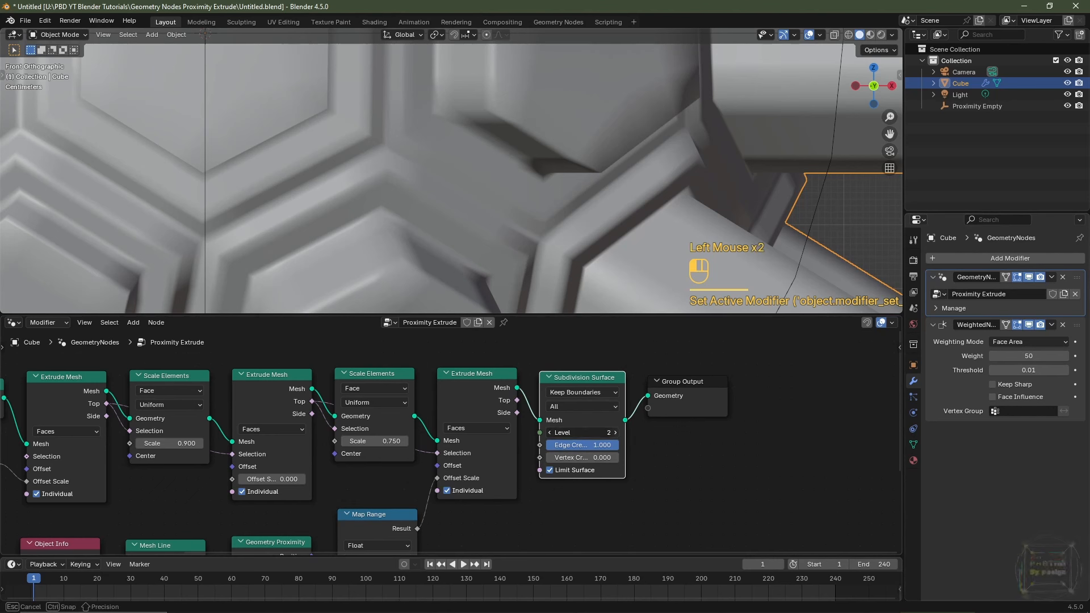
click(615, 433)
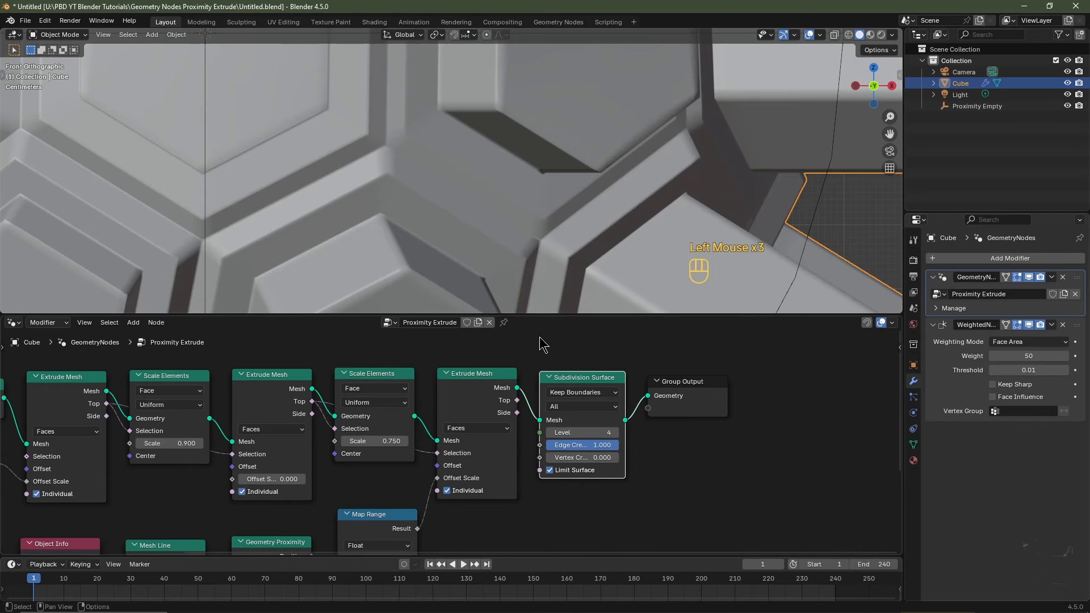
scroll(525, 285, down, 3)
scroll(521, 273, up, 1)
scroll(519, 266, down, 1)
scroll(518, 265, down, 4)
scroll(482, 256, up, 5)
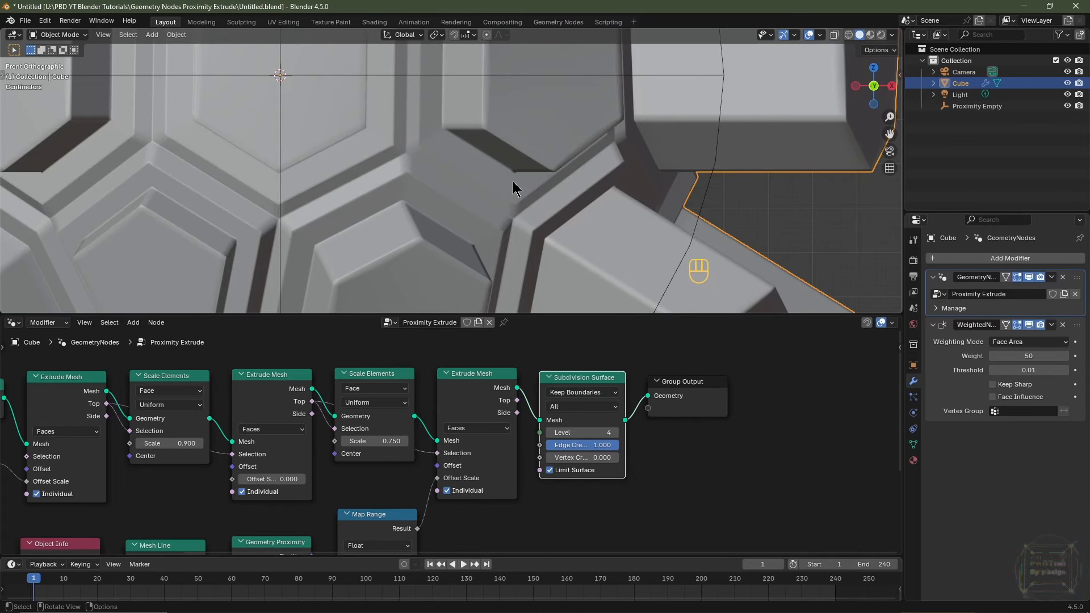
Step: Move Group Output farther along and insert a Store Named Attribute node between it and Subdivision Surface
click(914, 260)
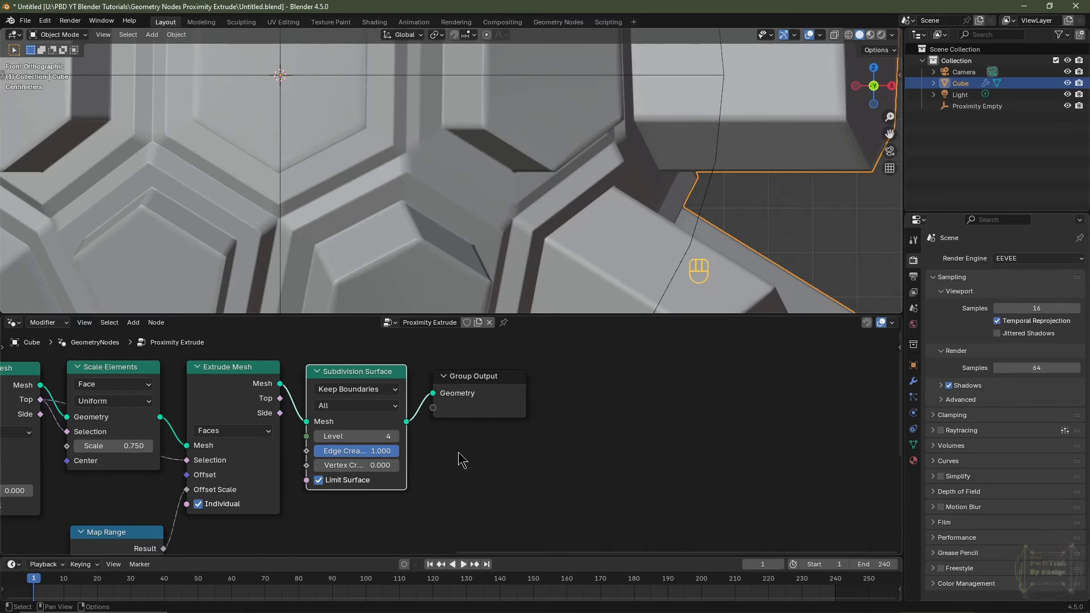
click(479, 386)
drag(480, 386, 635, 380)
key(shift+a)
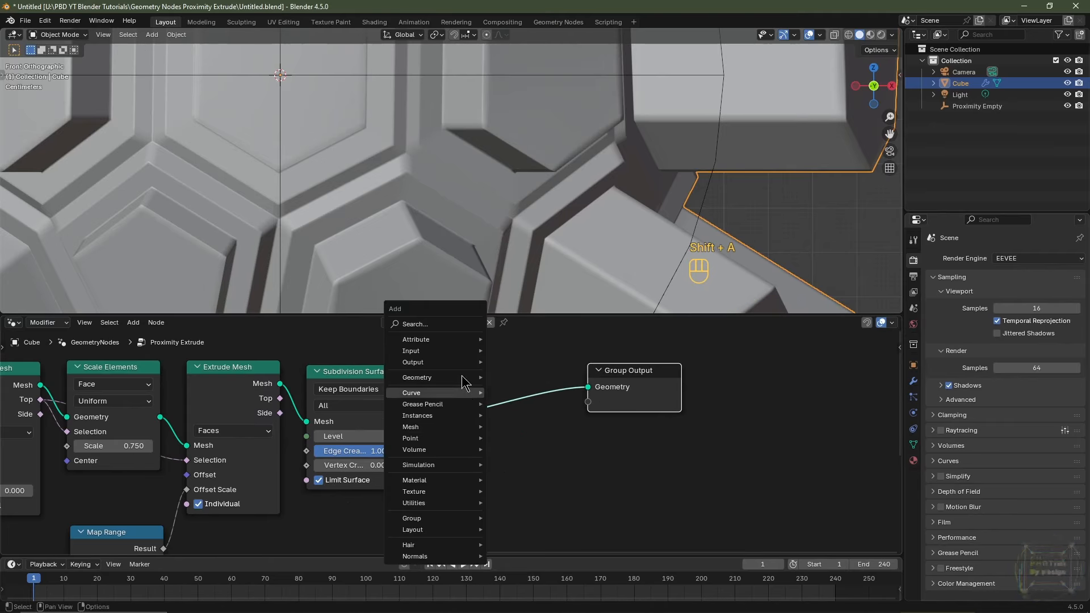
mouse_move(458, 341)
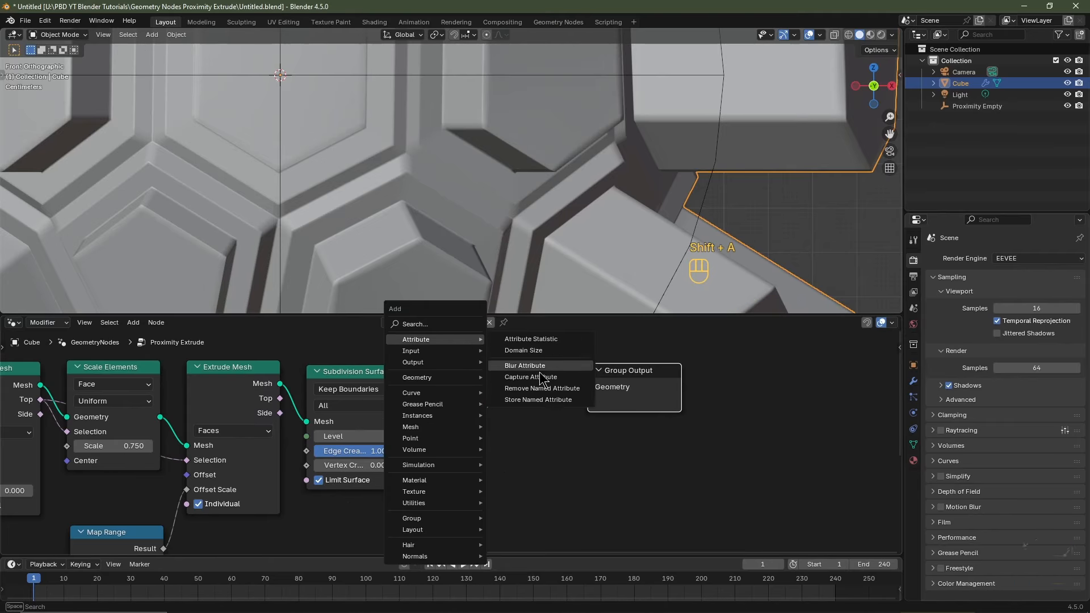
click(545, 401)
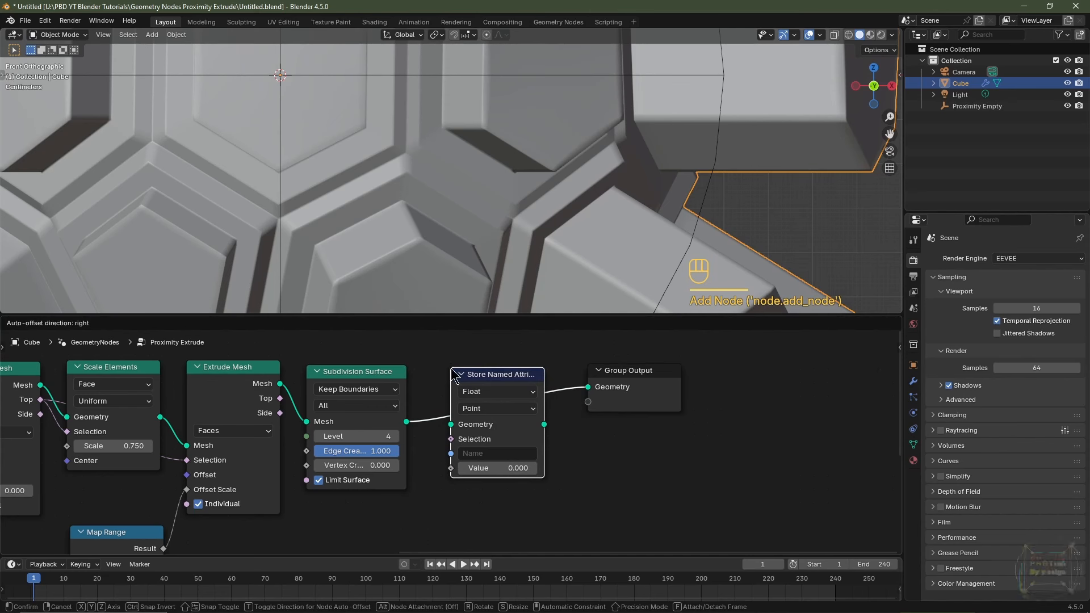
click(451, 368)
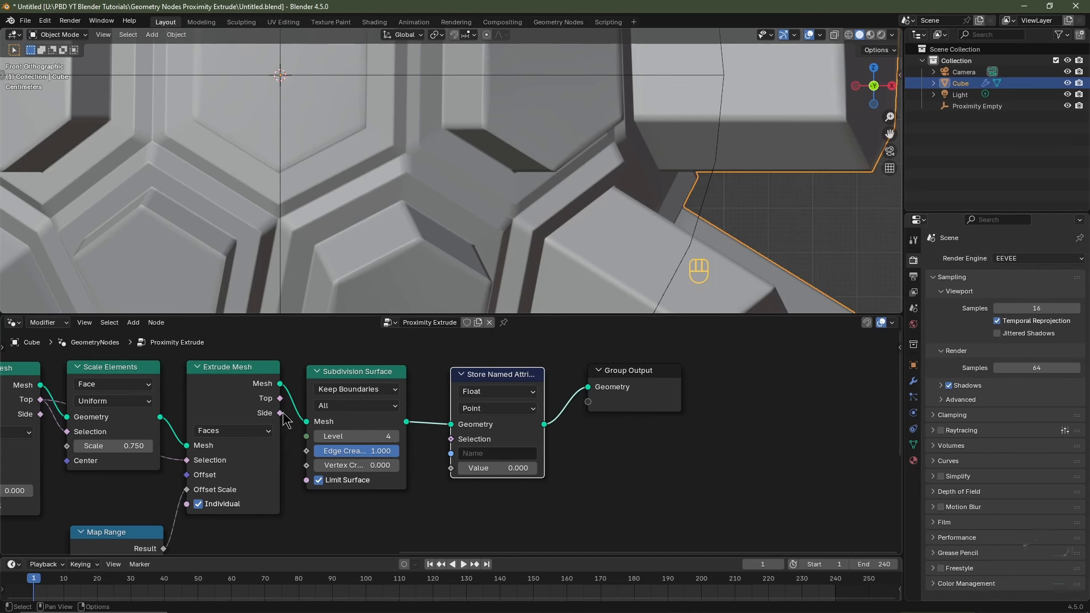
Step: Connect the last Extrude Mesh's Side to Store Named Attribute's Value and its Top to Selection
drag(279, 413, 409, 469)
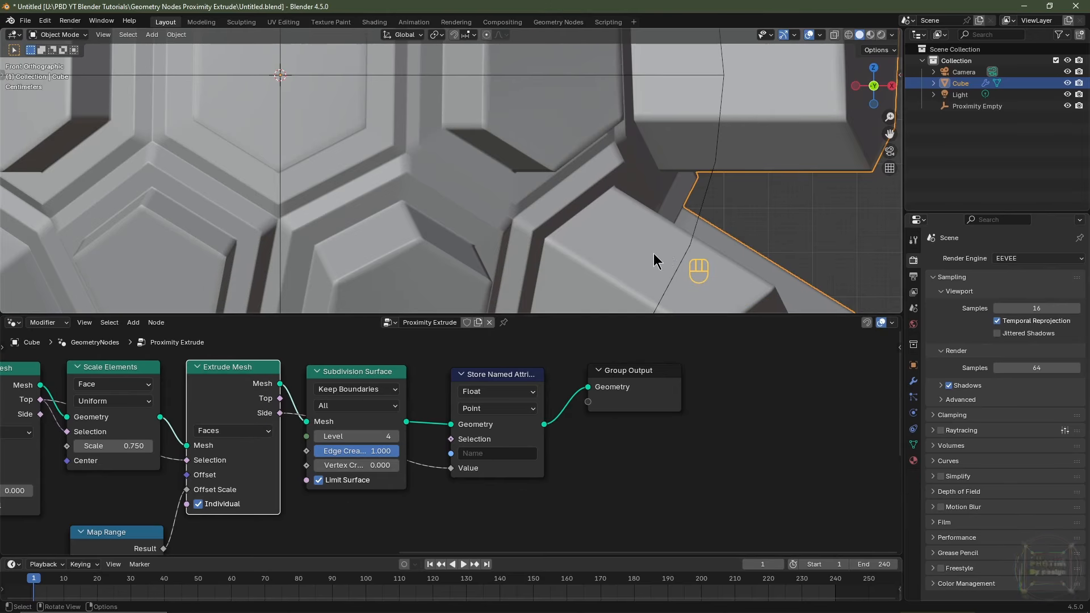
drag(281, 400, 458, 440)
drag(460, 442, 451, 439)
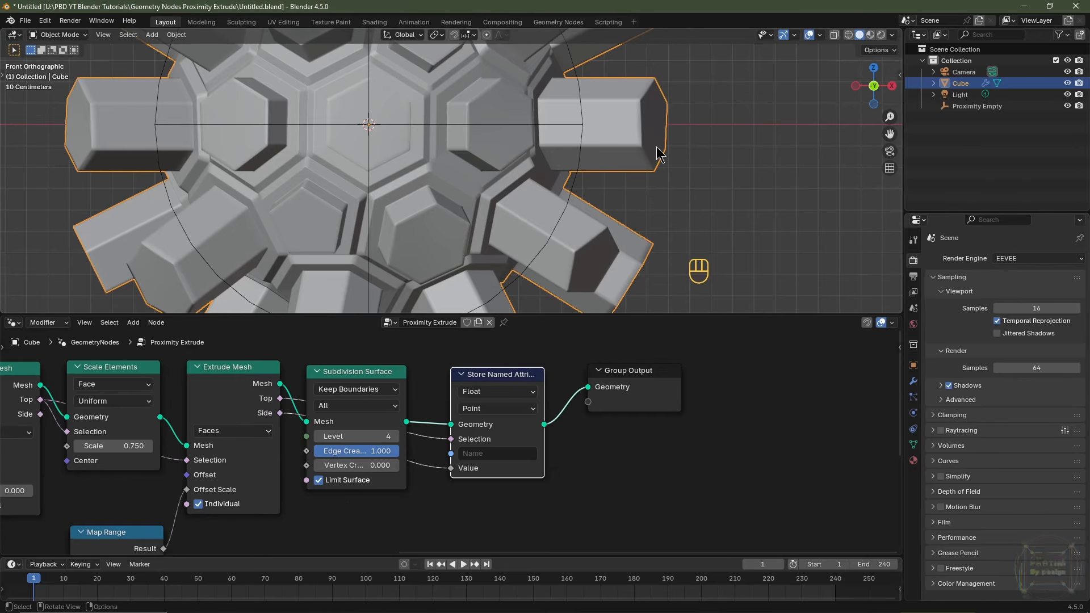
Step: Name the attribute on the Store Named Attribute node M
scroll(532, 445, up, 2)
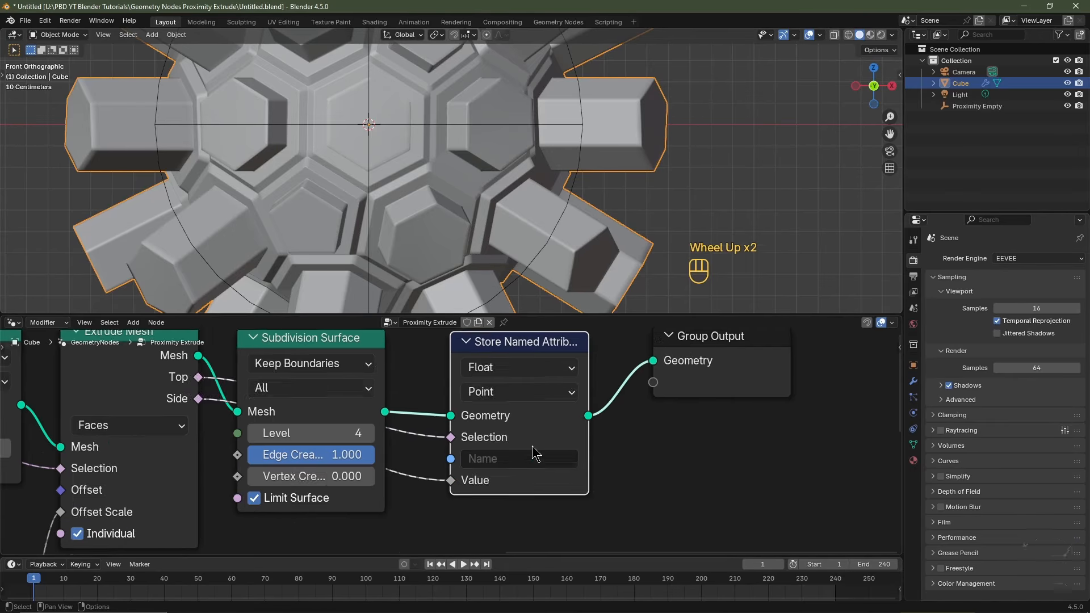
middle_drag(533, 445, 544, 470)
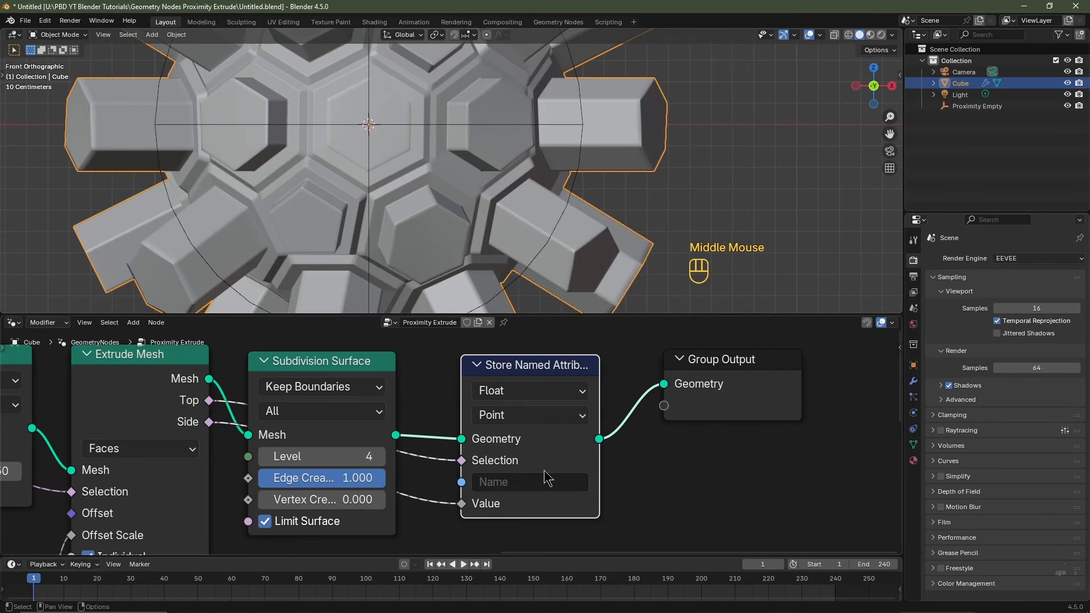
click(512, 484)
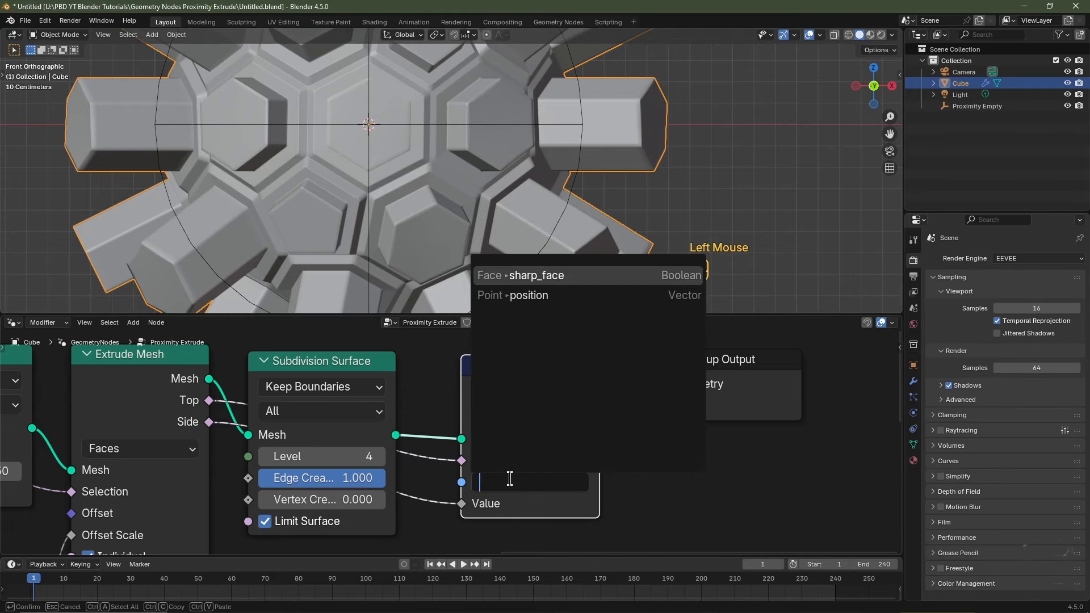
text(M)
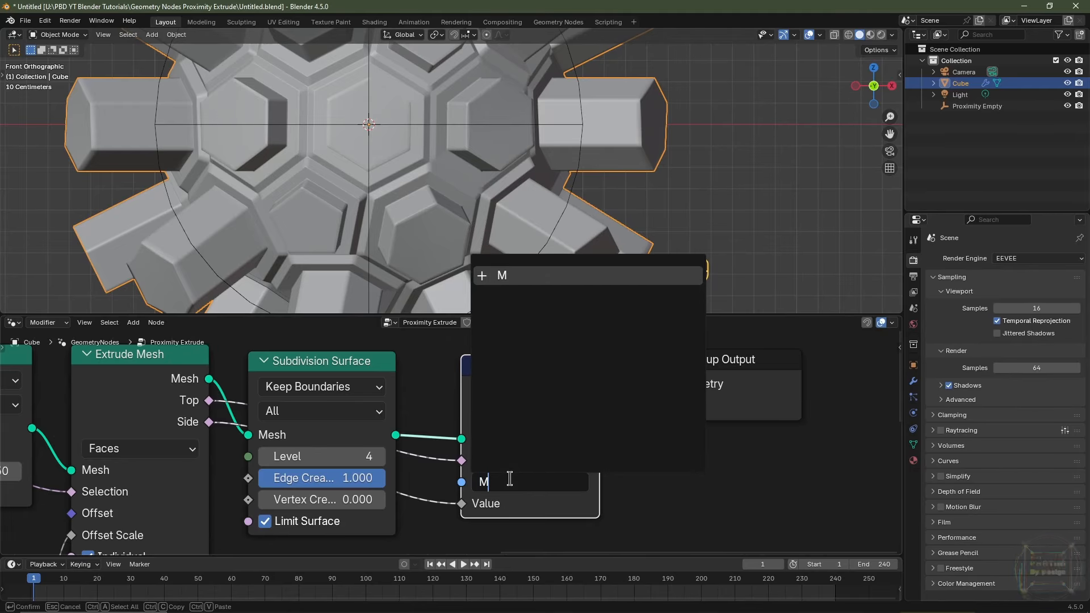
key(Return)
Step: Save the project as a new file named Like And Subscribe.blend in the current folder
scroll(565, 445, down, 12)
middle_drag(564, 445, 683, 386)
scroll(470, 263, down, 3)
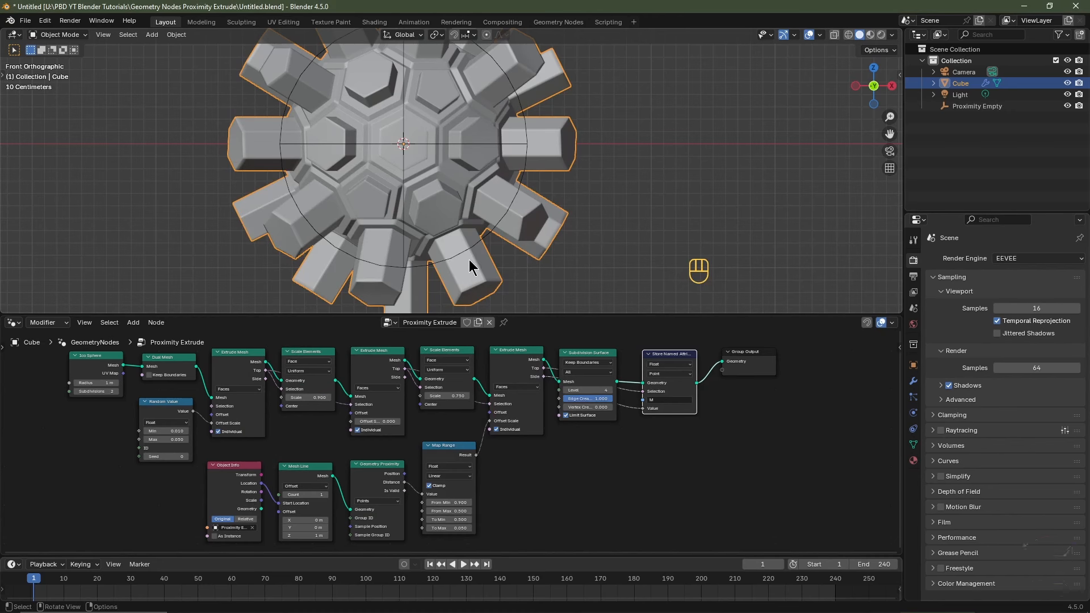
shift+middle_drag(442, 240, 479, 250)
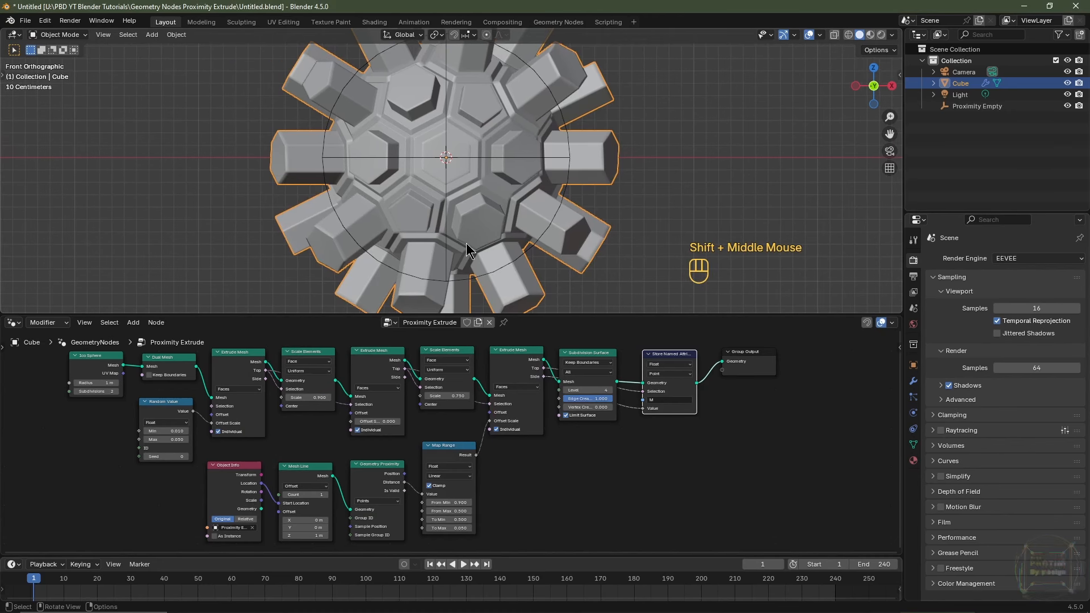
click(25, 20)
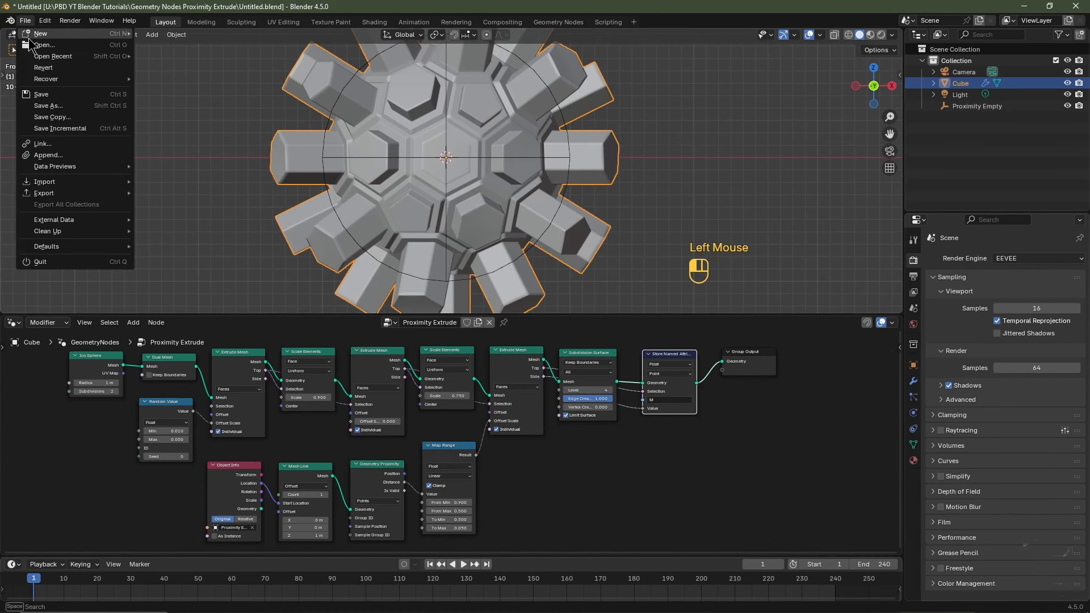
click(51, 108)
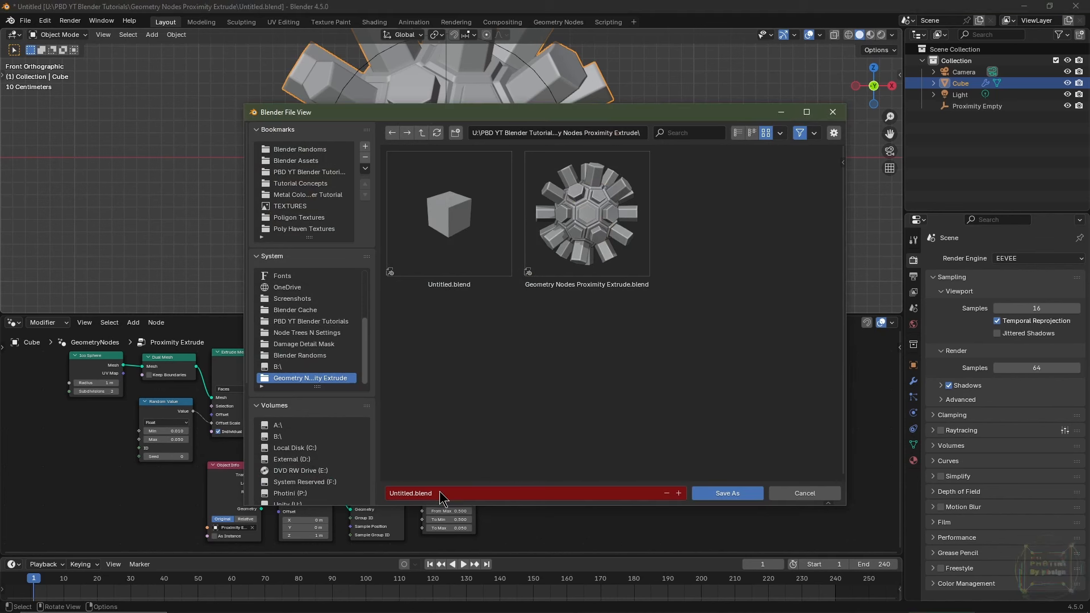
click(439, 491)
text(Like And Subscrib)
key(Return)
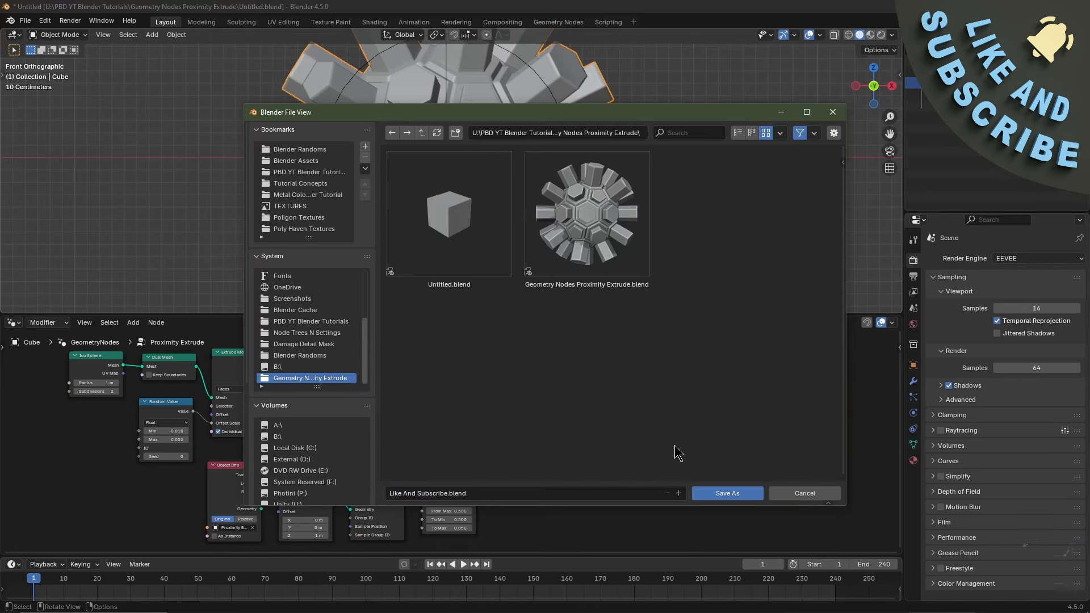
click(722, 494)
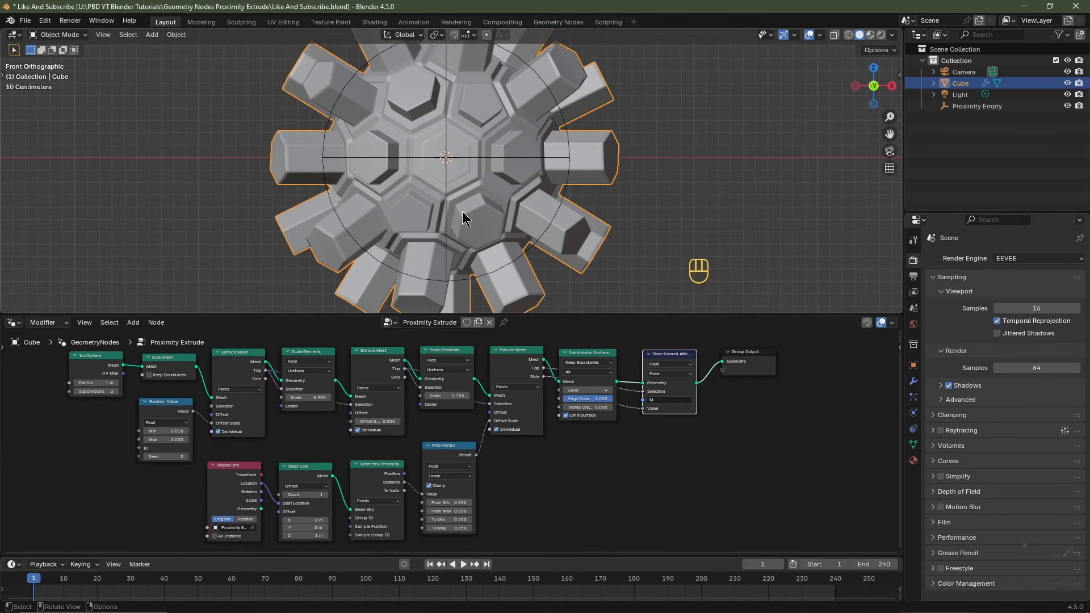
Step: Mute the Subdivision Surface node in the Proximity Extrude node tree
scroll(655, 369, up, 4)
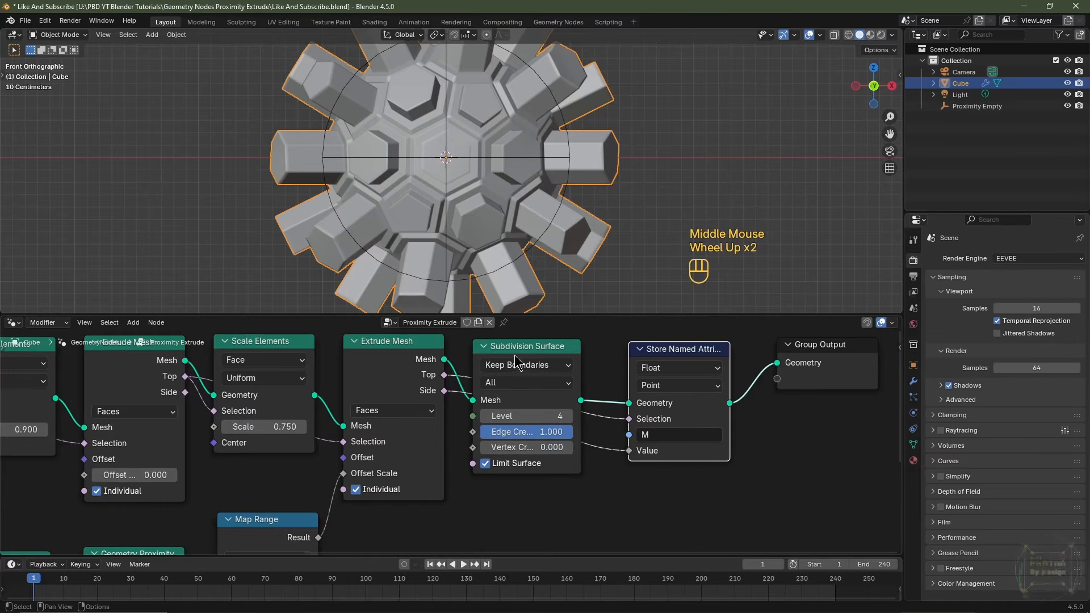
click(515, 350)
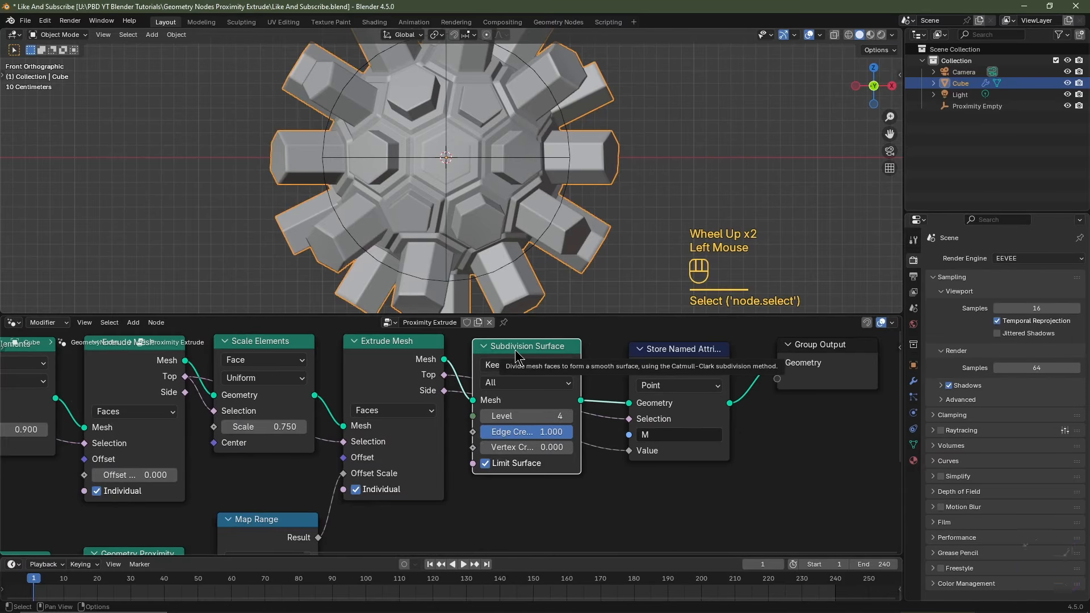
key(m)
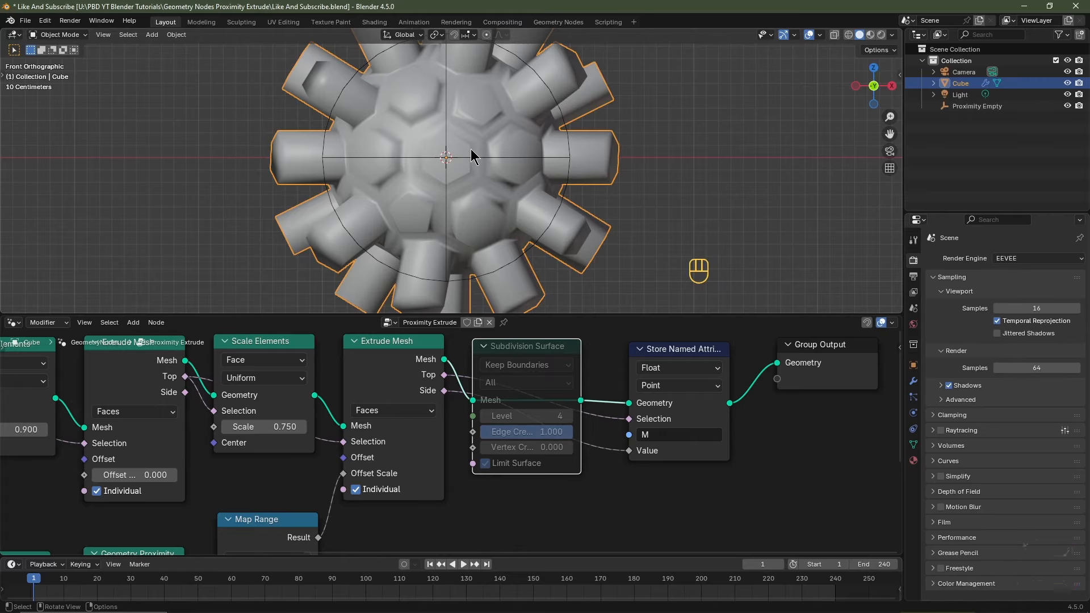
Step: Switch to the top view and add a sphere empty at the world origin
key(KP_7)
scroll(471, 156, down, 2)
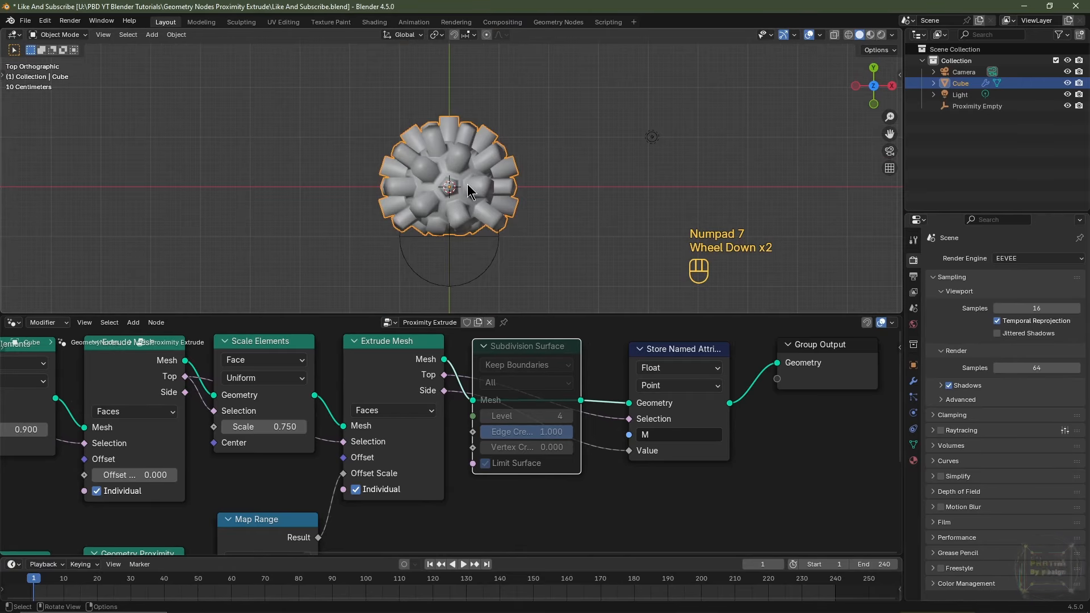
shift+middle_drag(468, 184, 462, 202)
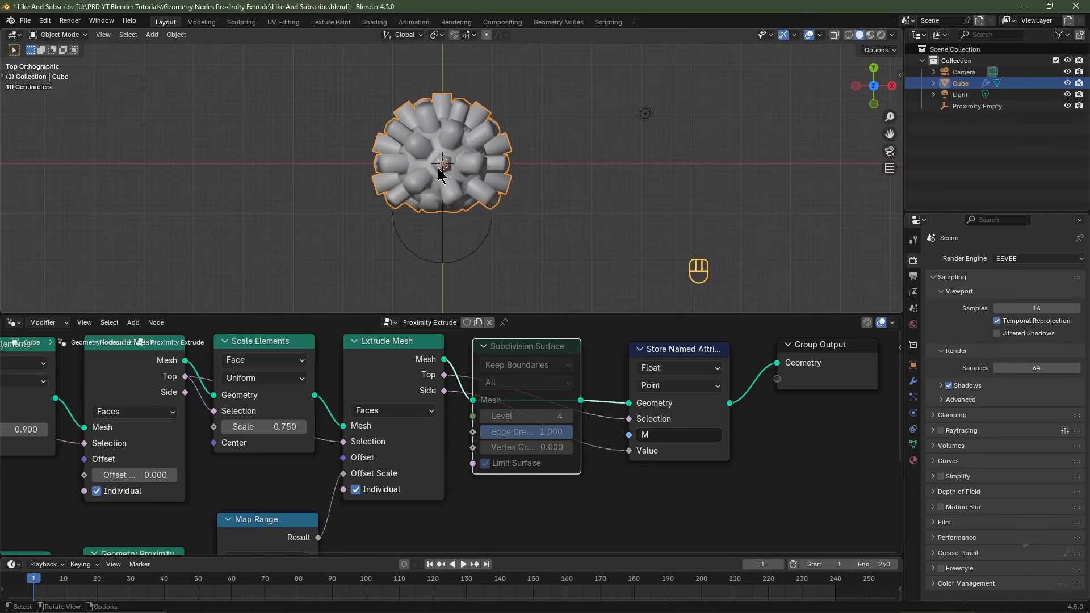
key(shift+a)
mouse_move(421, 307)
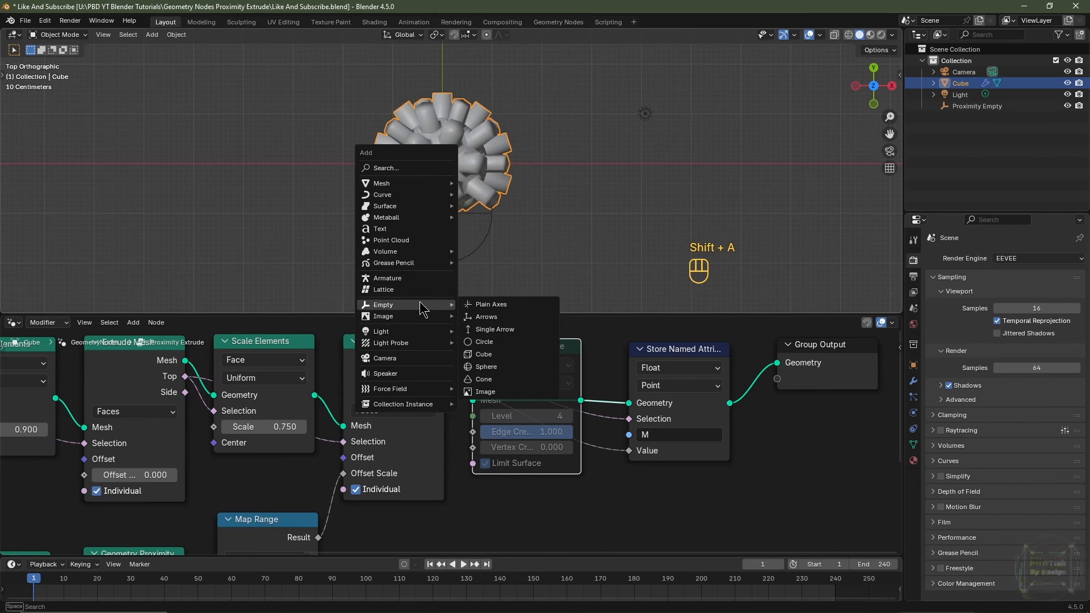
click(485, 367)
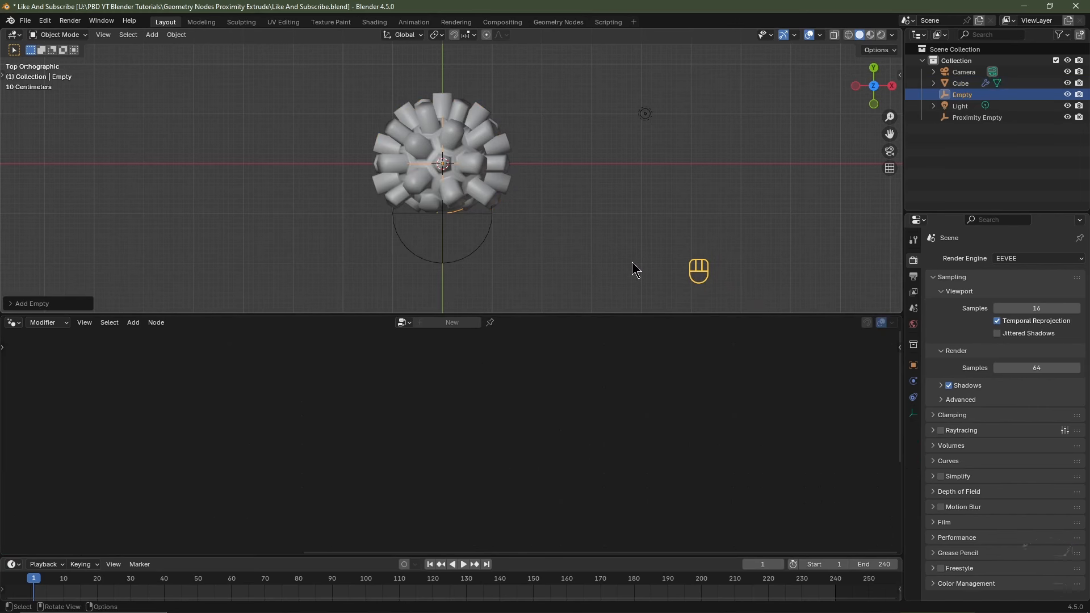
Step: Set the new sphere empty's display size to 2 m
click(913, 412)
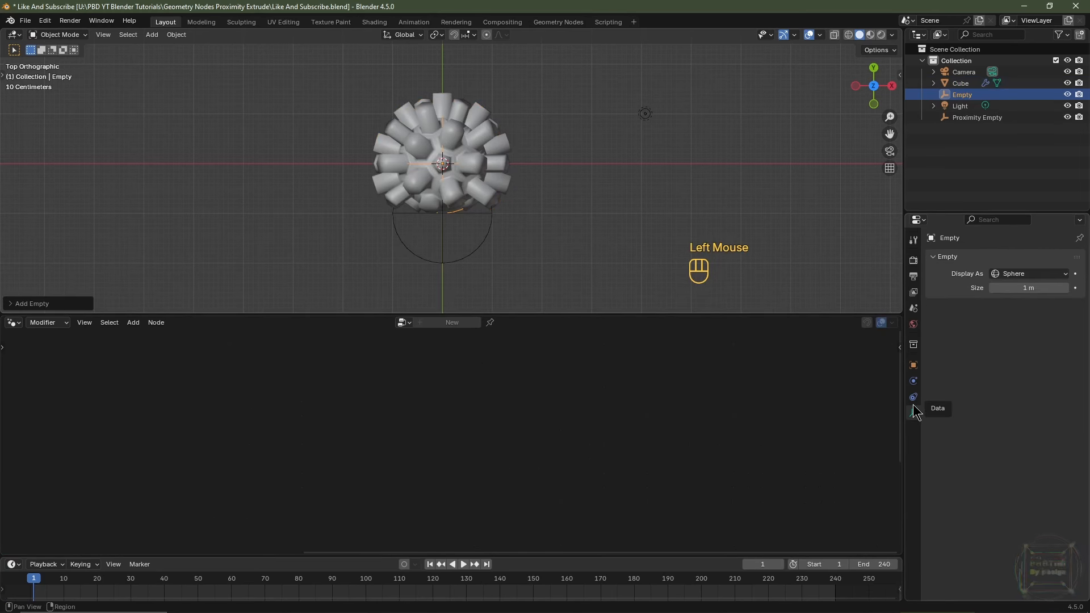
double_click(1021, 289)
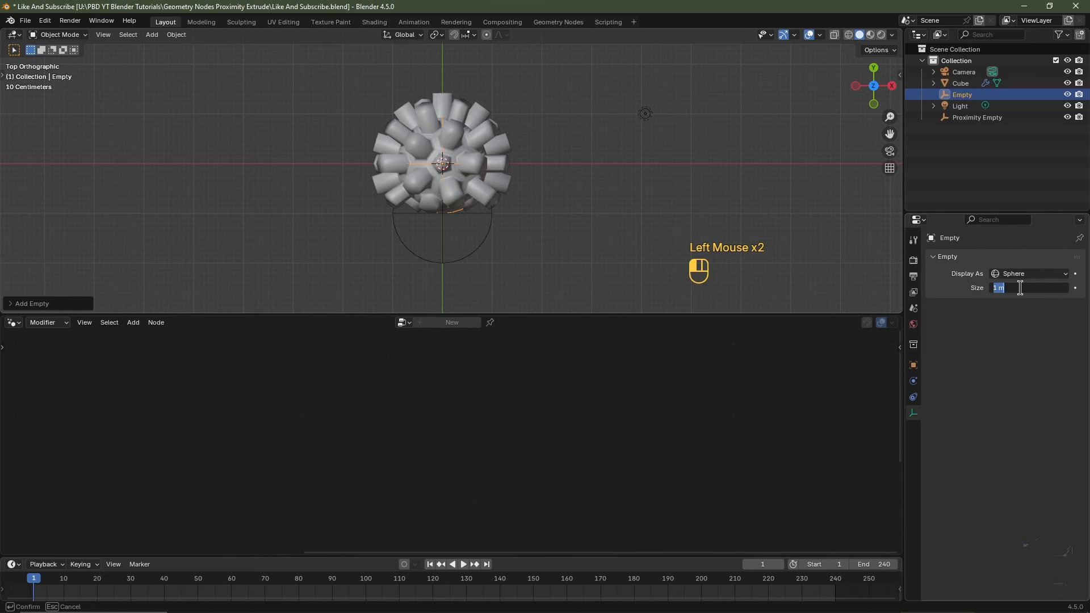
text(2)
key(Return)
scroll(820, 287, up, 4)
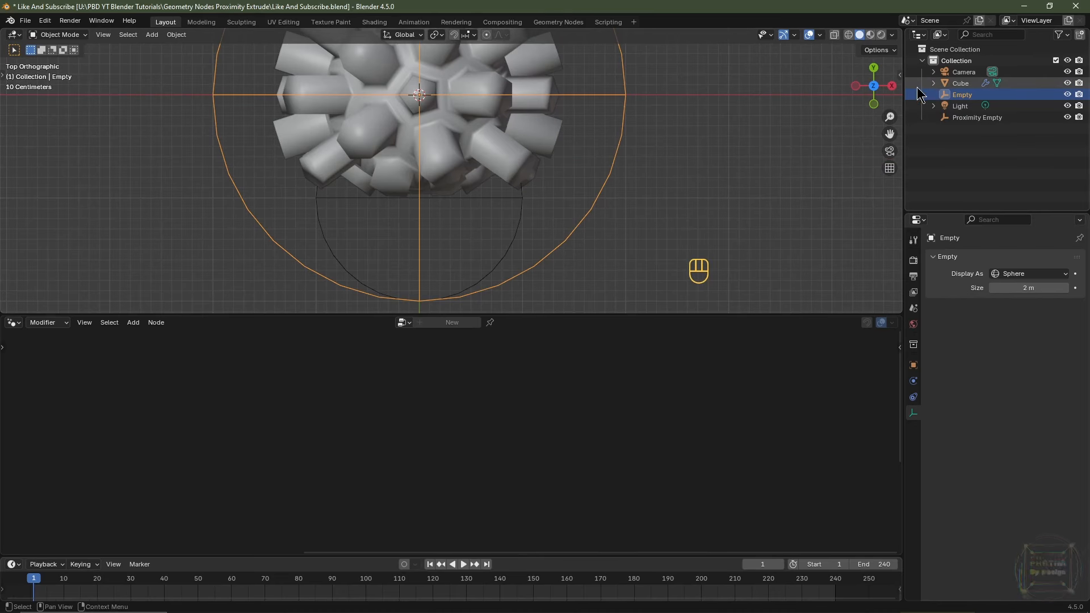
Step: Rename the new sphere empty to Rotate Empty
click(965, 97)
double_click(964, 97)
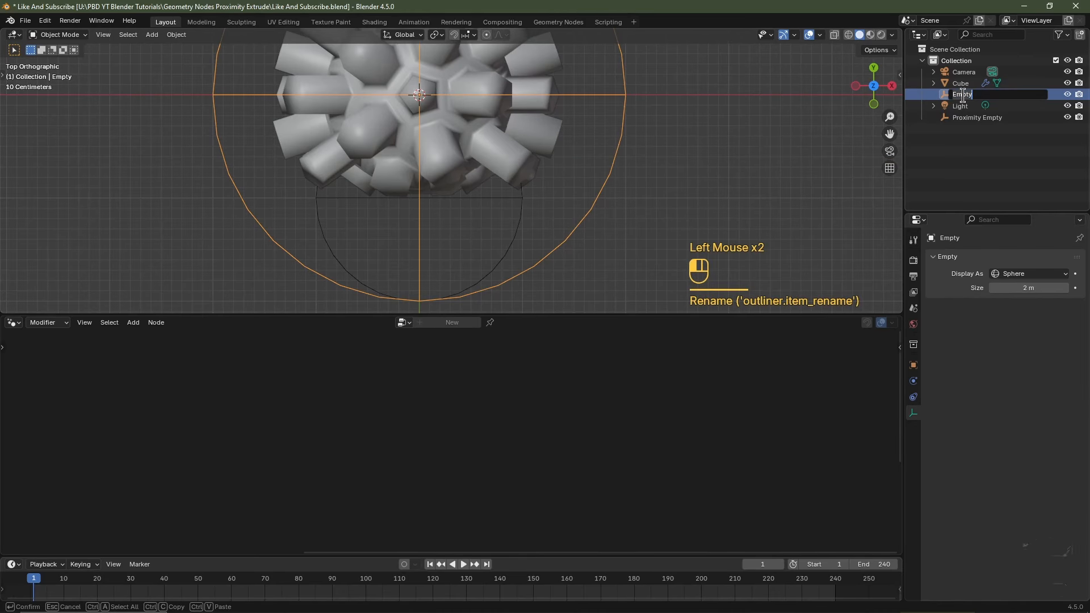
text(Rotate Empty)
key(Return)
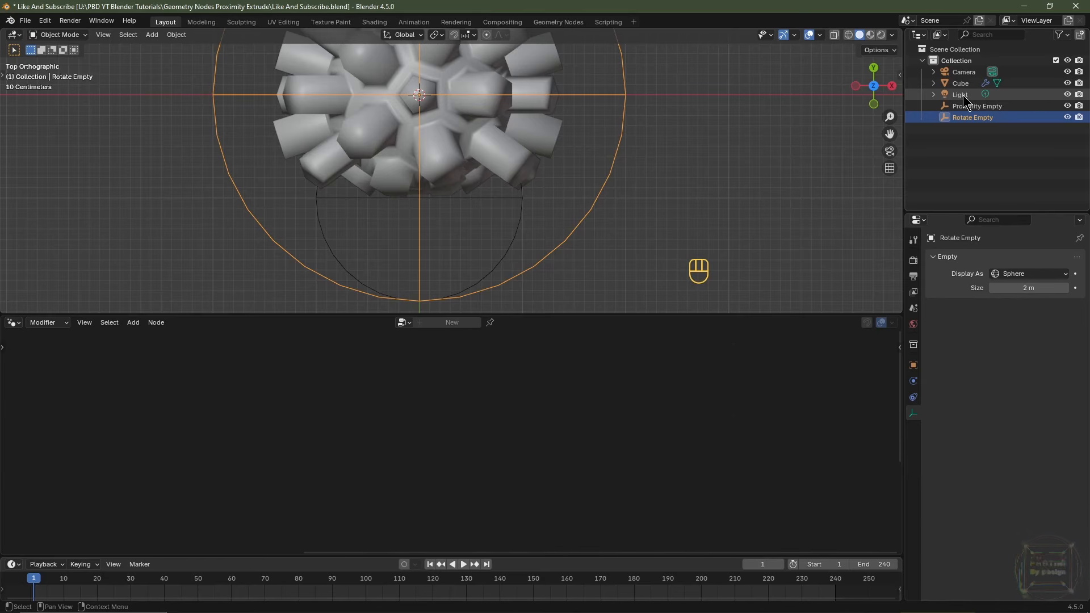
Step: Parent Proximity Empty to Rotate Empty with Object (Keep Transform) and test rotating Rotate Empty alone
click(523, 213)
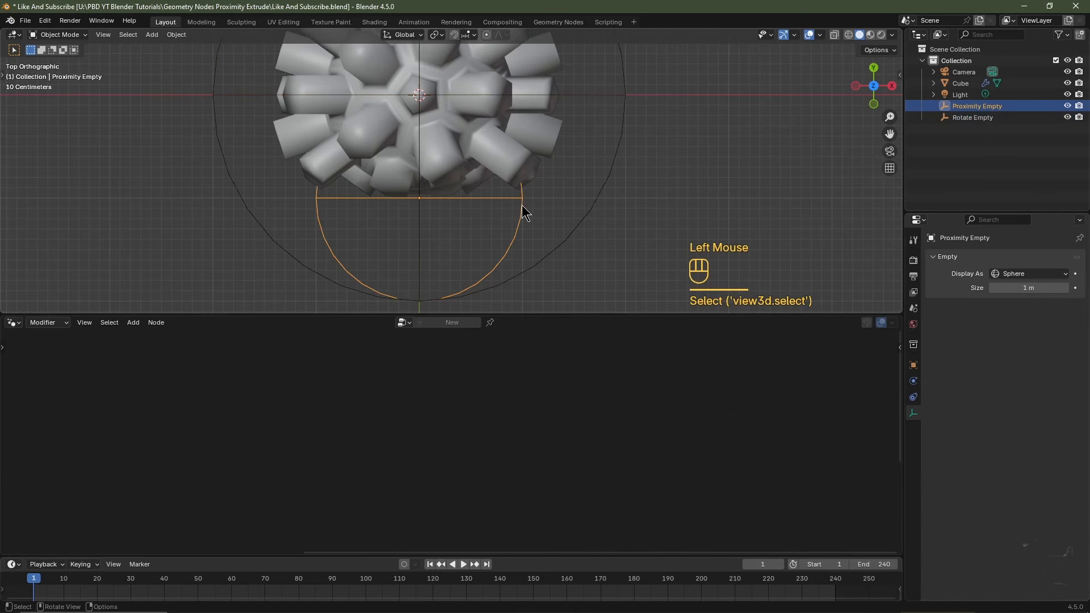
shift+click(594, 213)
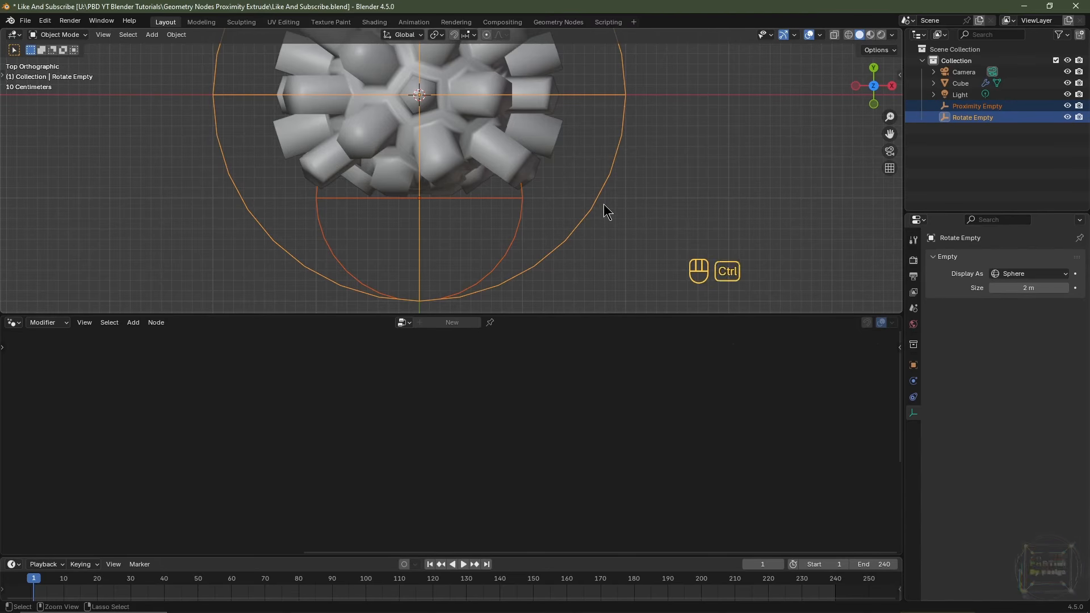
key(ctrl+p)
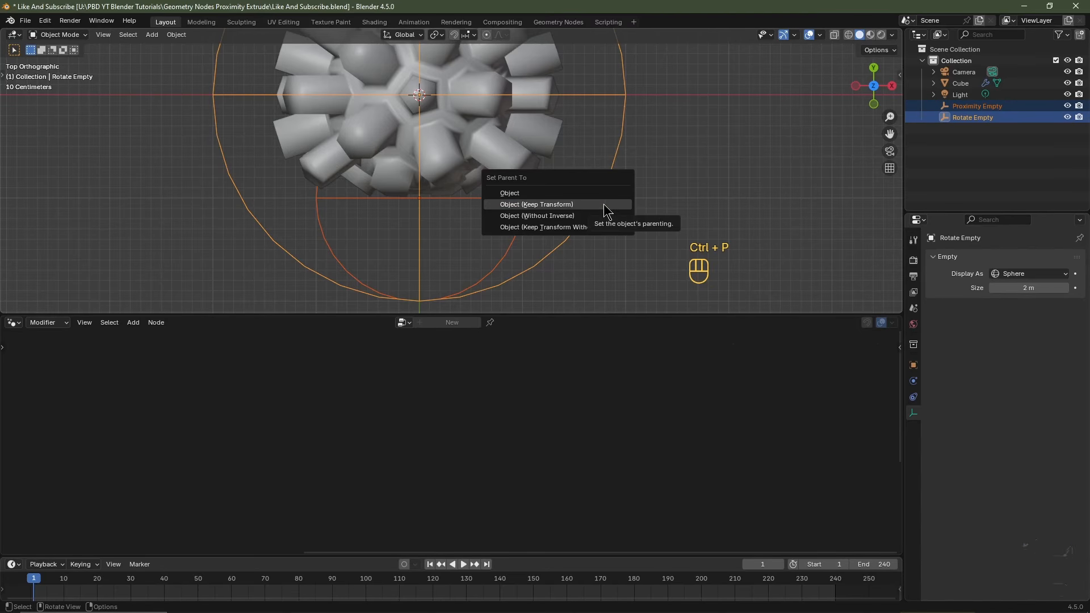
click(604, 206)
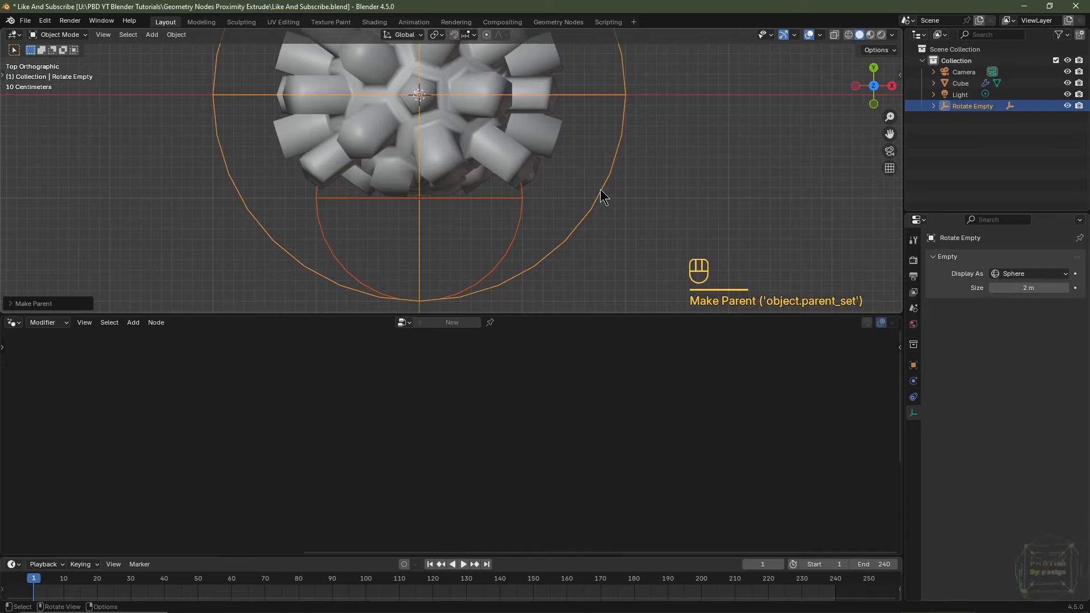
click(600, 190)
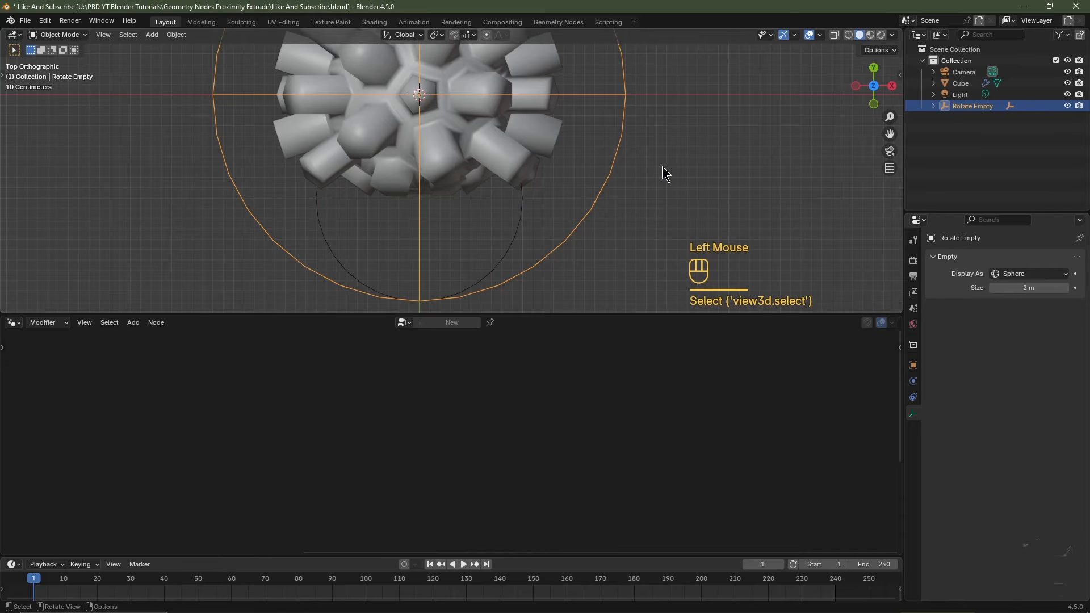
key(r)
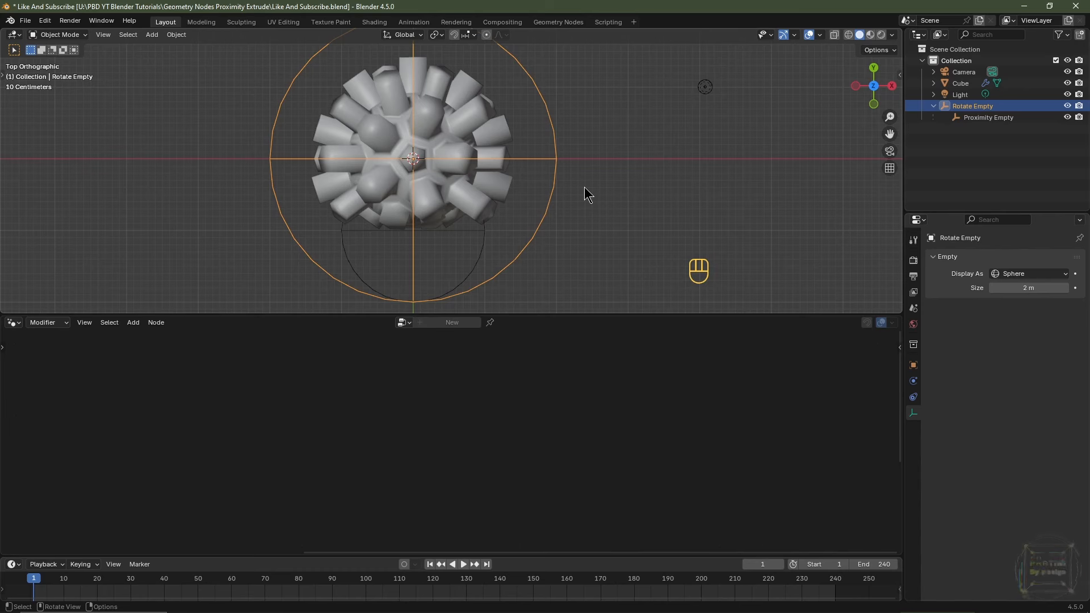
Step: Keyframe Rotate Empty's Z rotation at 0° on frame 1
click(913, 365)
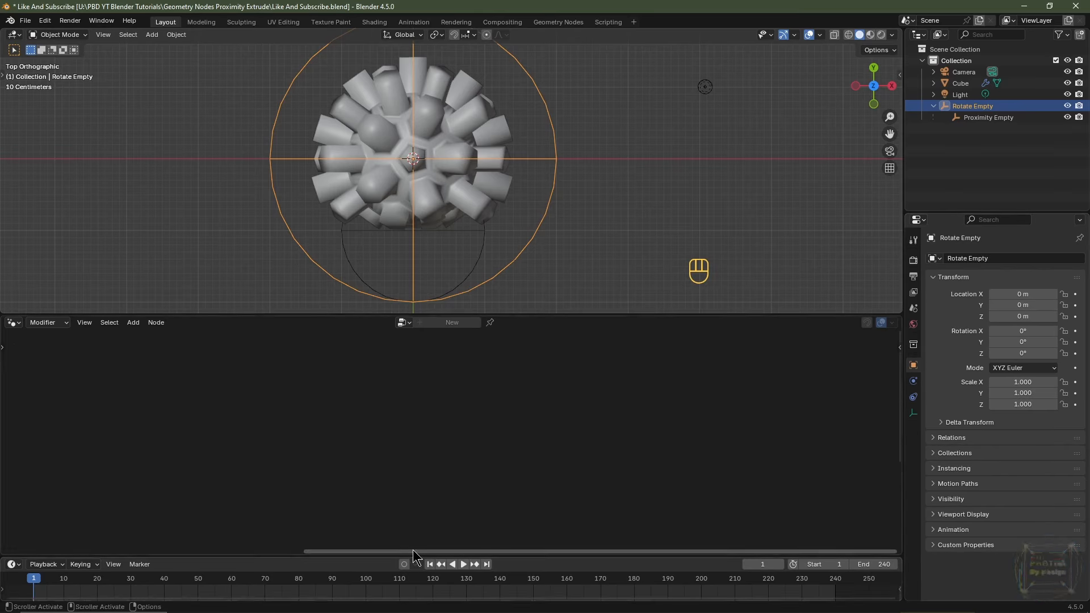
click(430, 565)
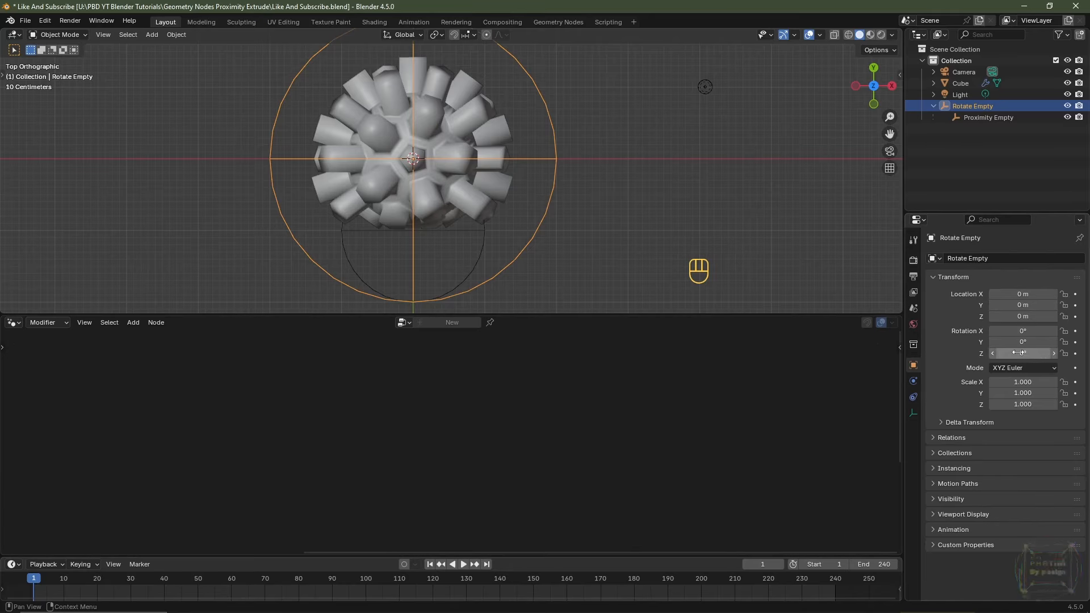
click(1076, 354)
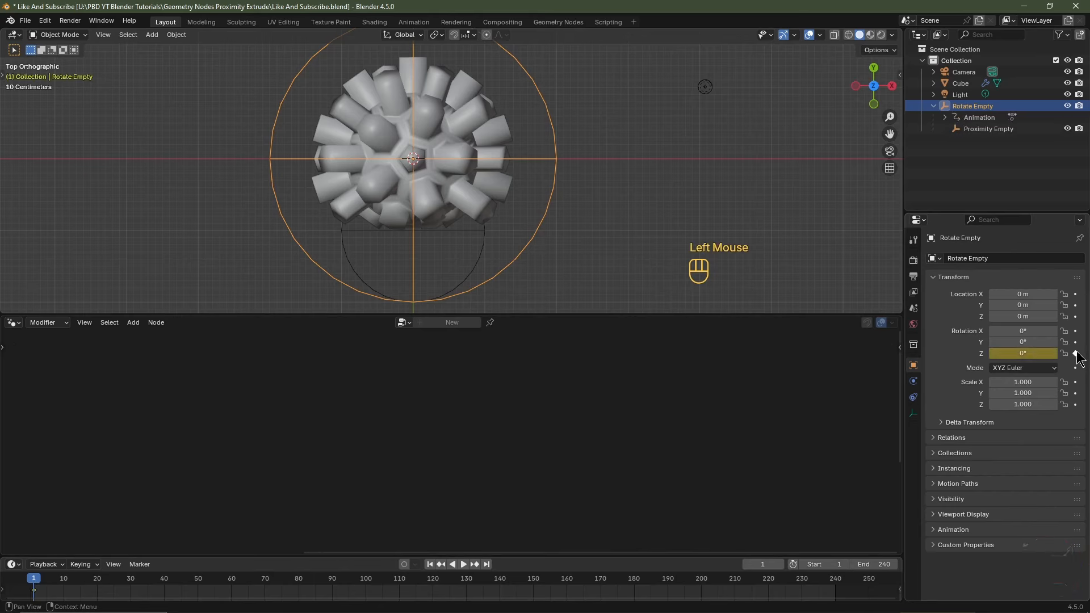
Step: Keyframe Rotate Empty's Z rotation at -360° on frame 241
click(487, 564)
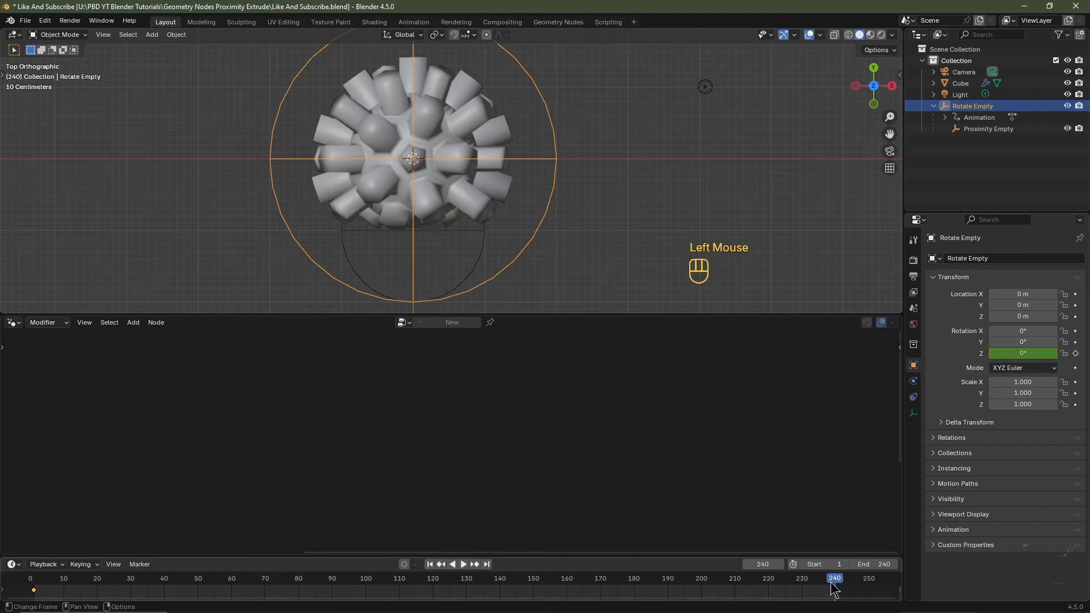
click(781, 565)
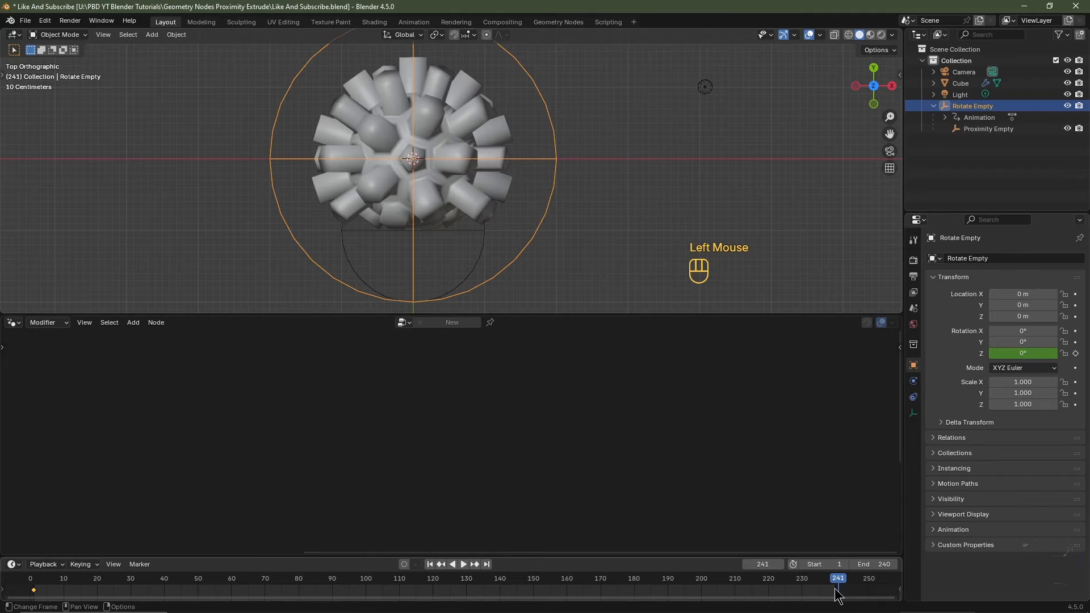
click(1018, 354)
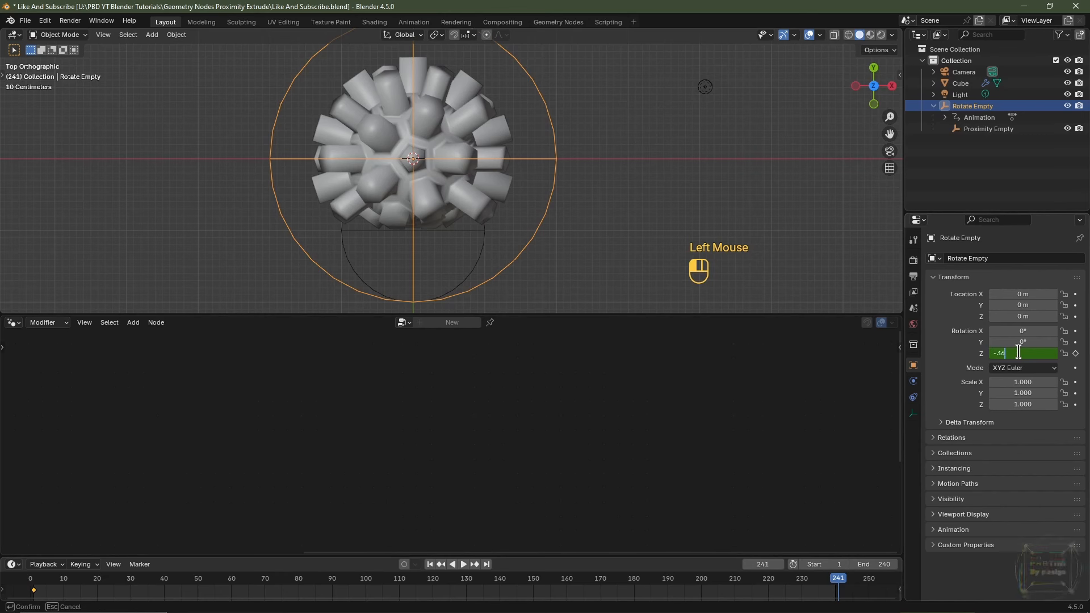
text(-360)
key(Return)
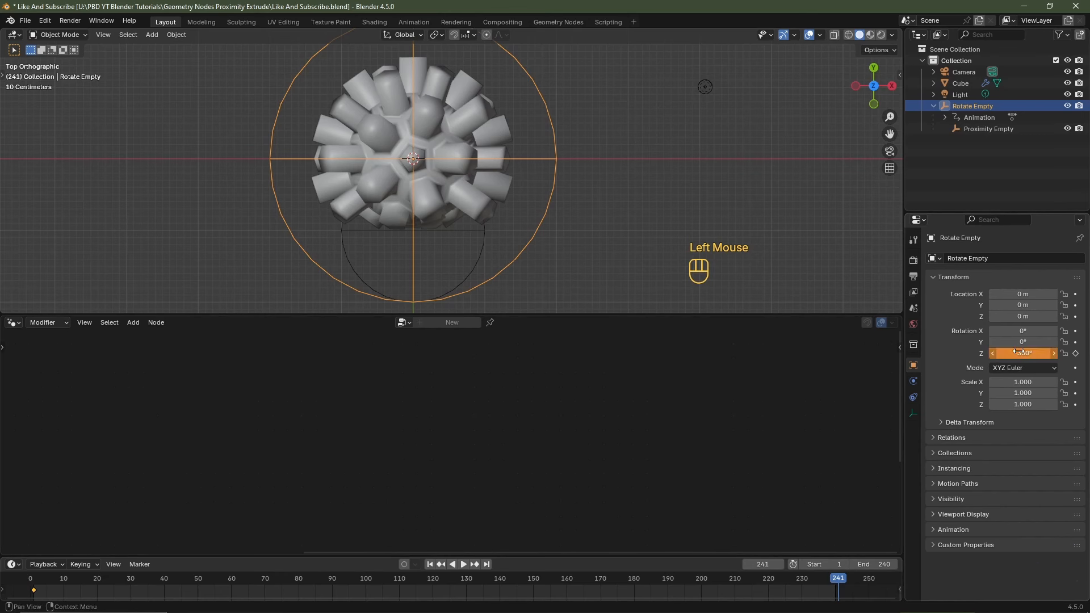
click(1076, 353)
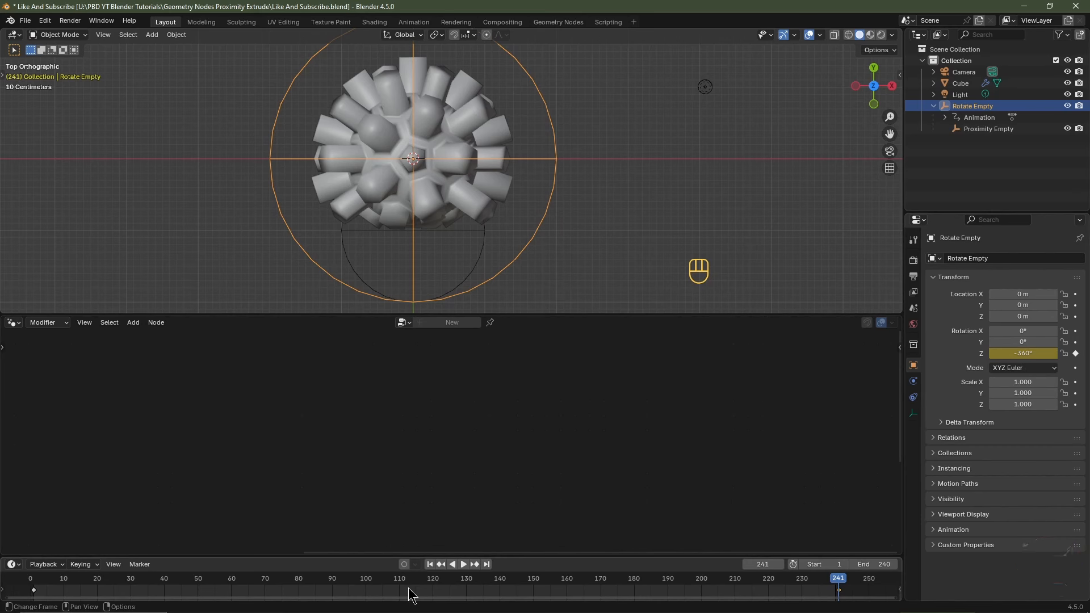
Step: Play the rotation animation, return to frame 1 and change the interpolation mode of all Rotate Empty keyframes
key(space)
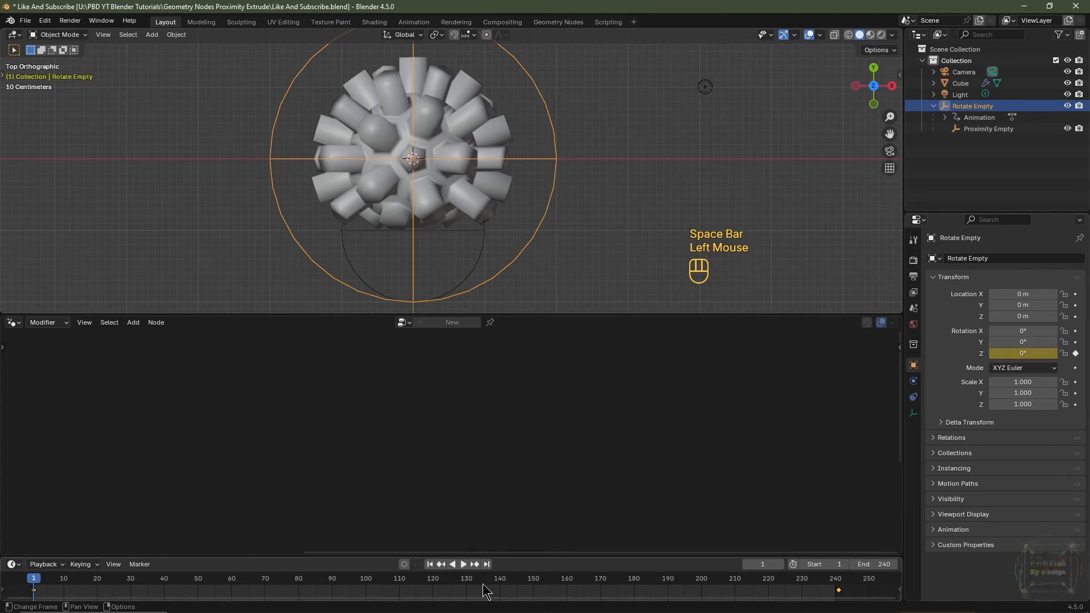
key(a)
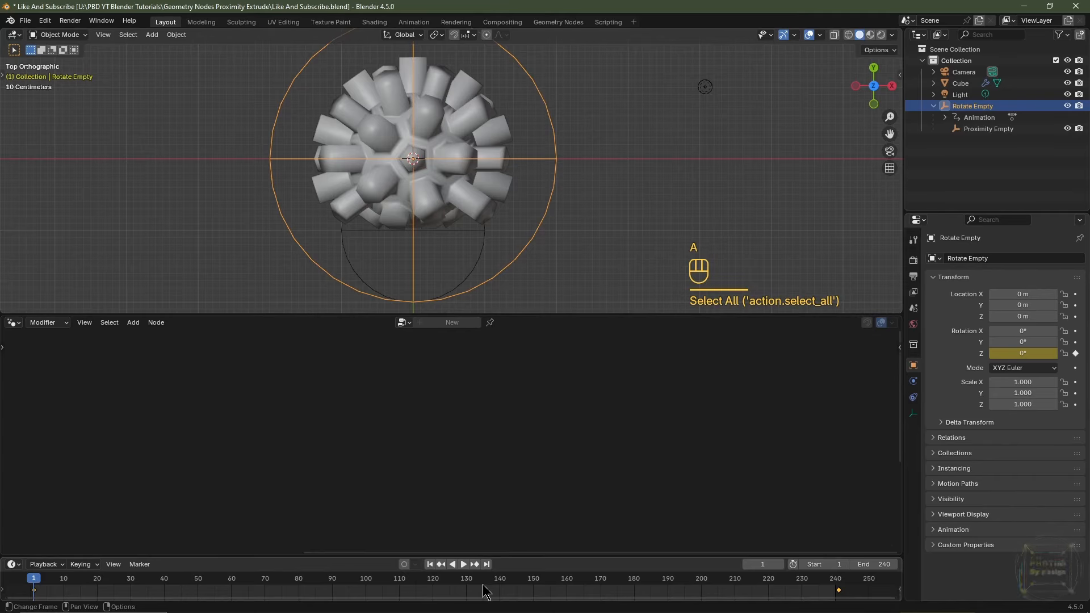
key(t)
click(276, 532)
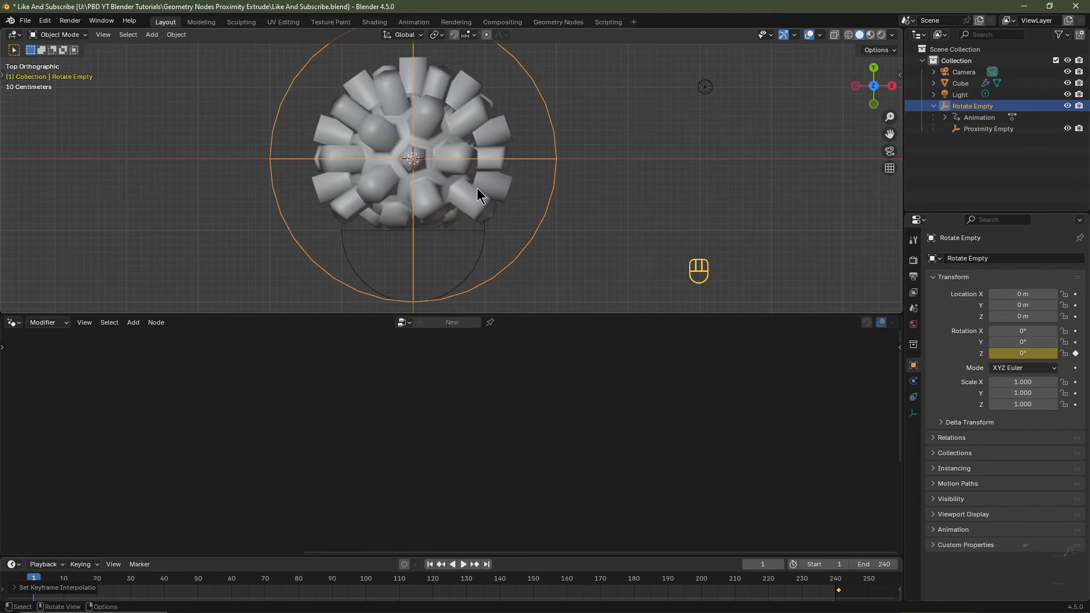
Step: Select the cube in front view, split the 3D viewport in two and turn the new area into a Shader Editor
key(KP_1)
key(KP_Decimal)
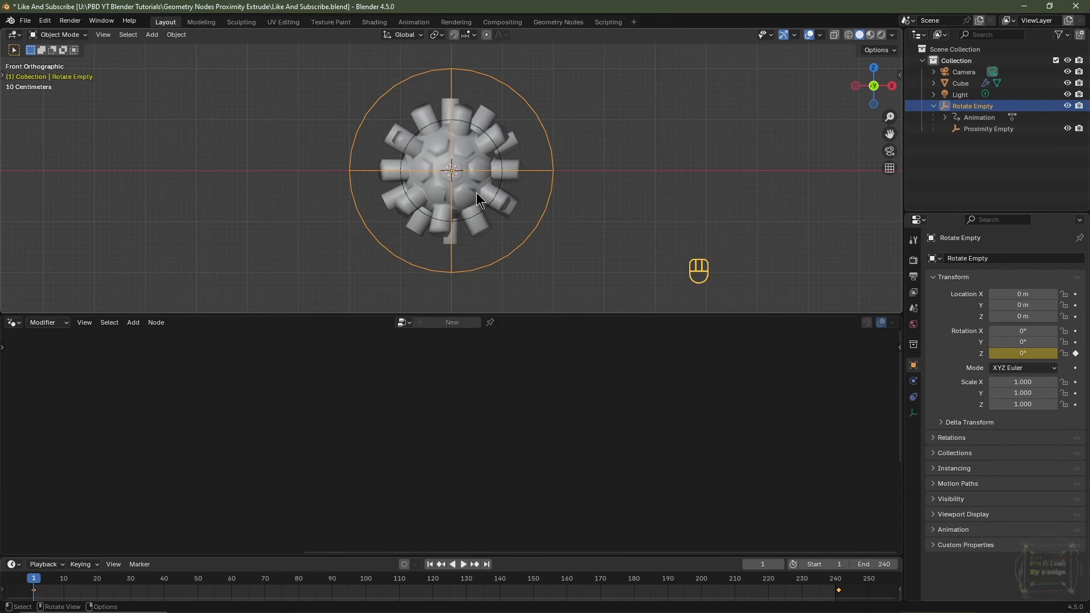
click(477, 193)
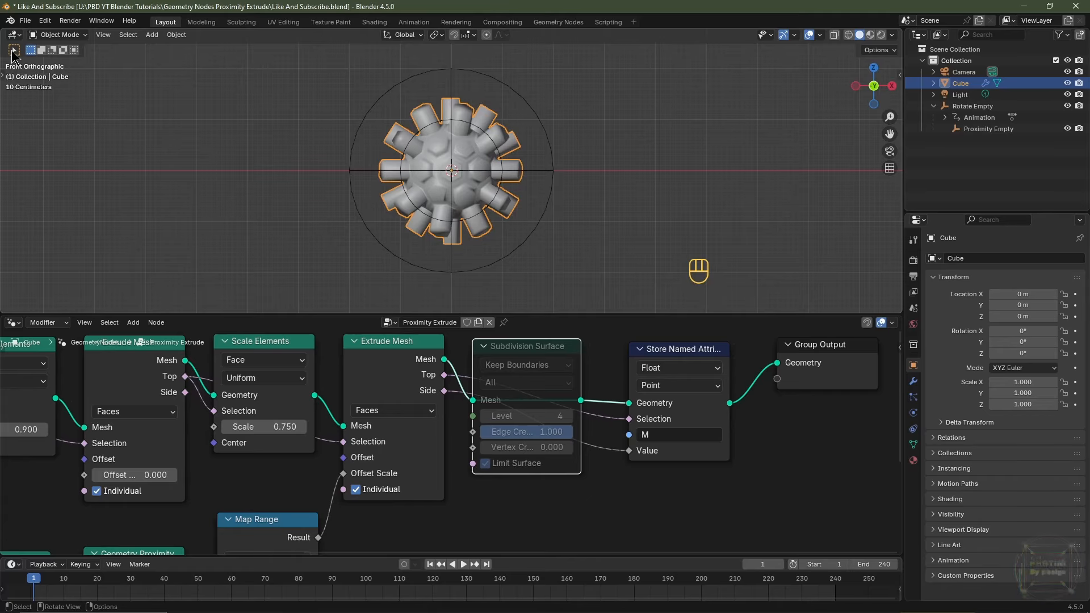
drag(4, 39, 499, 62)
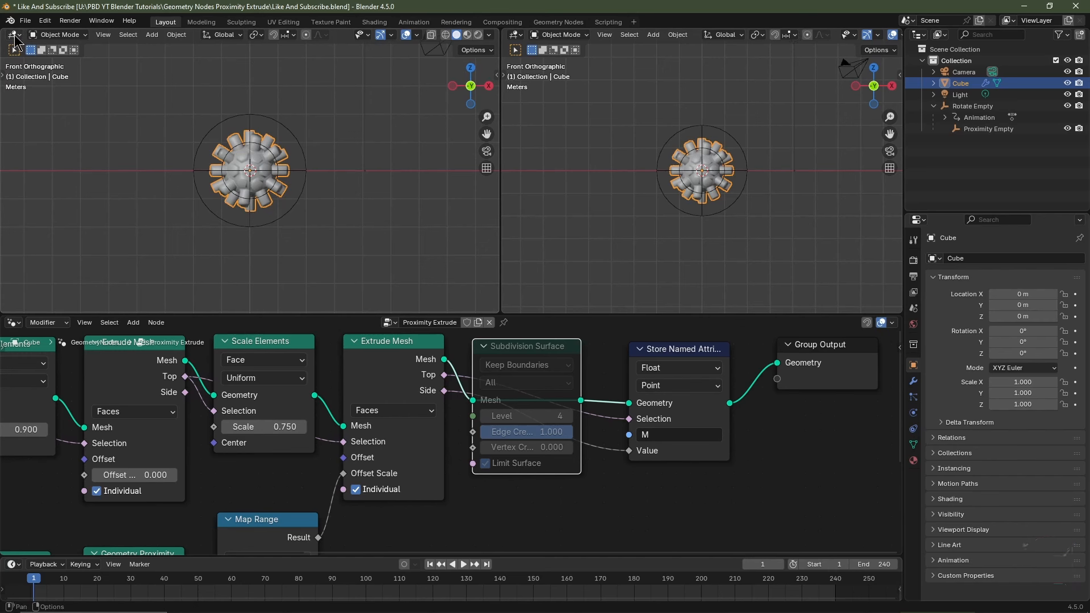
click(14, 38)
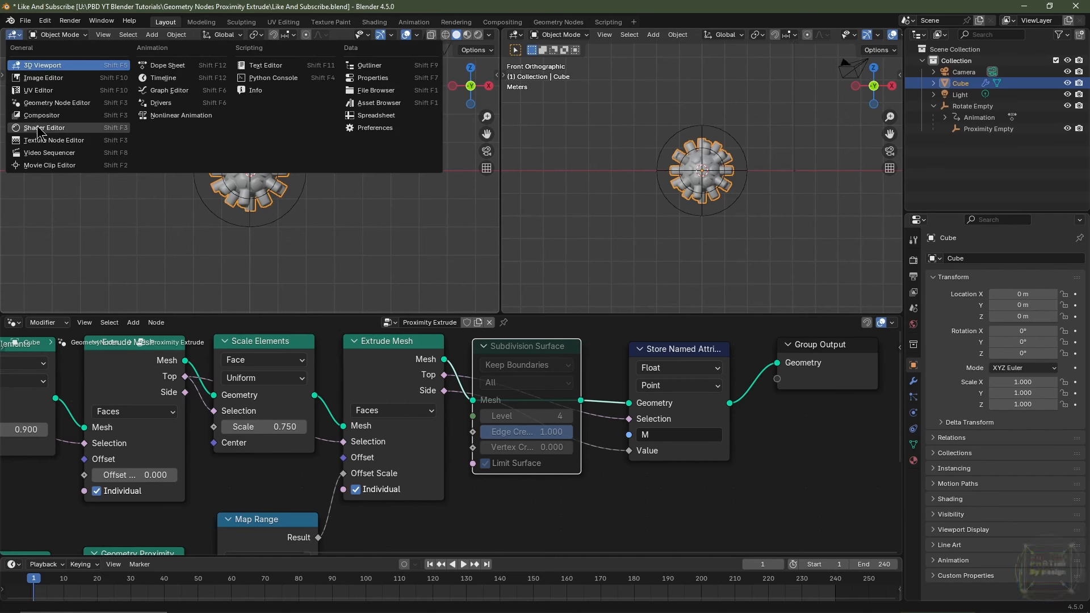
click(38, 133)
key(n)
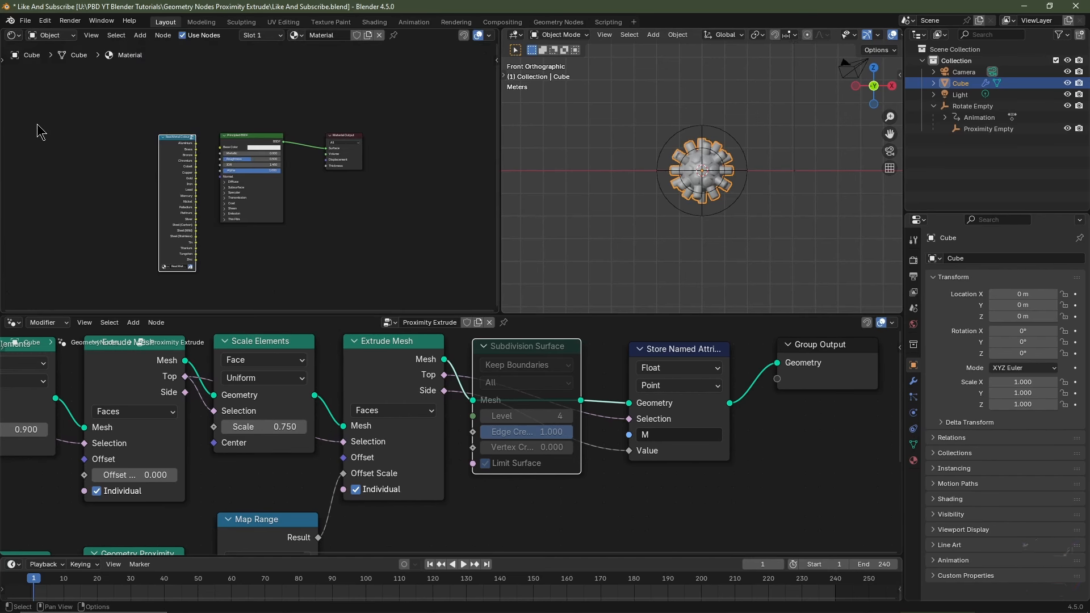
Step: Delete the Real Metal Colors node from the cube's material and set the Principled BSDF base color to black
scroll(116, 170, up, 4)
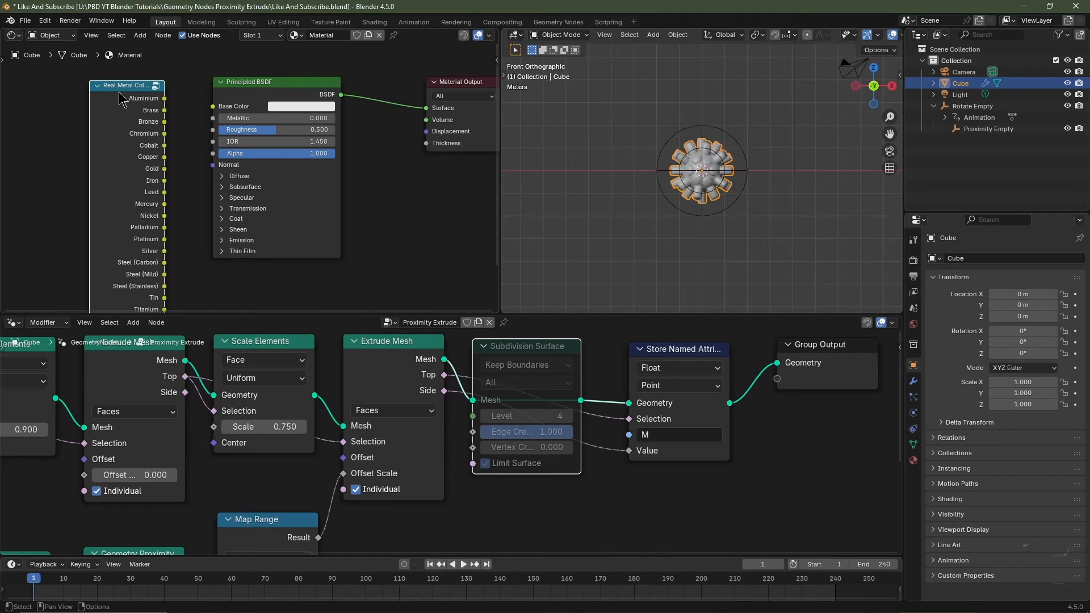
key(x)
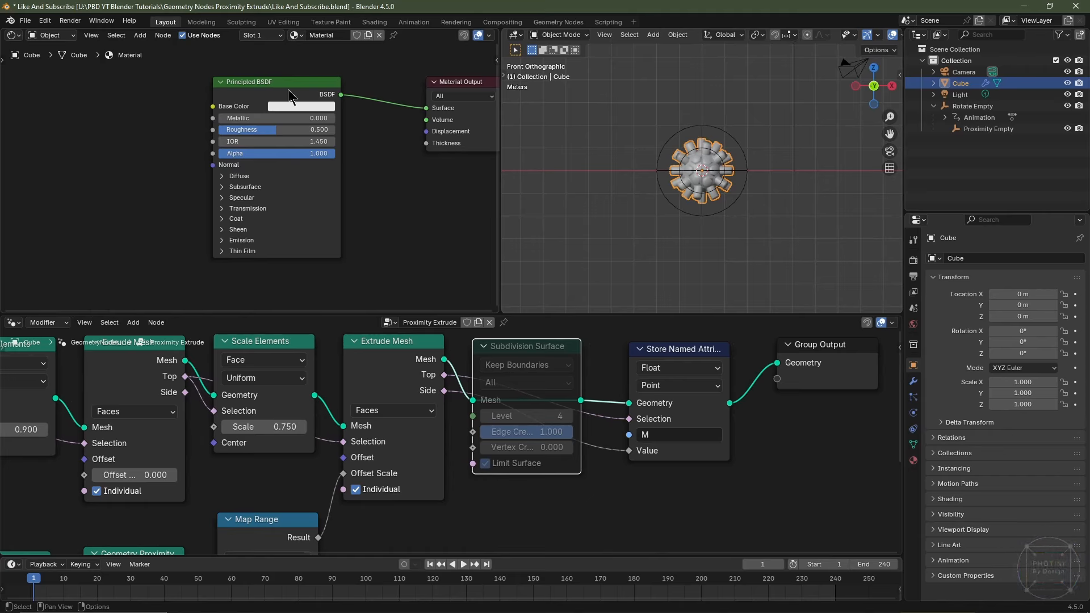
click(321, 108)
scroll(319, 107, down, 12)
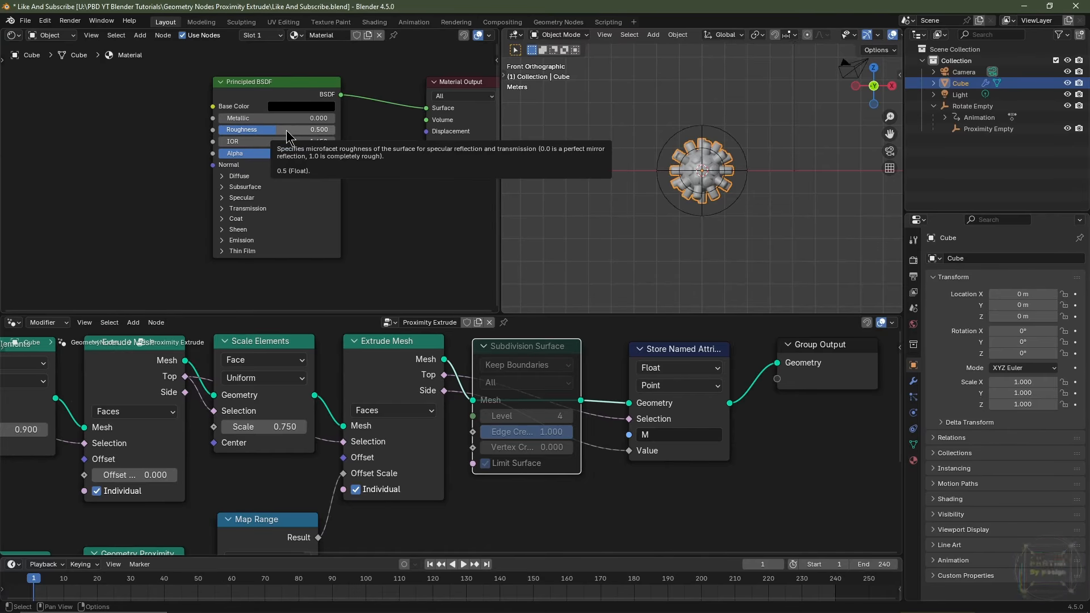
Step: Look through the camera and set its location to X 0 m, Y -5 m and Z 0 m
scroll(785, 220, up, 5)
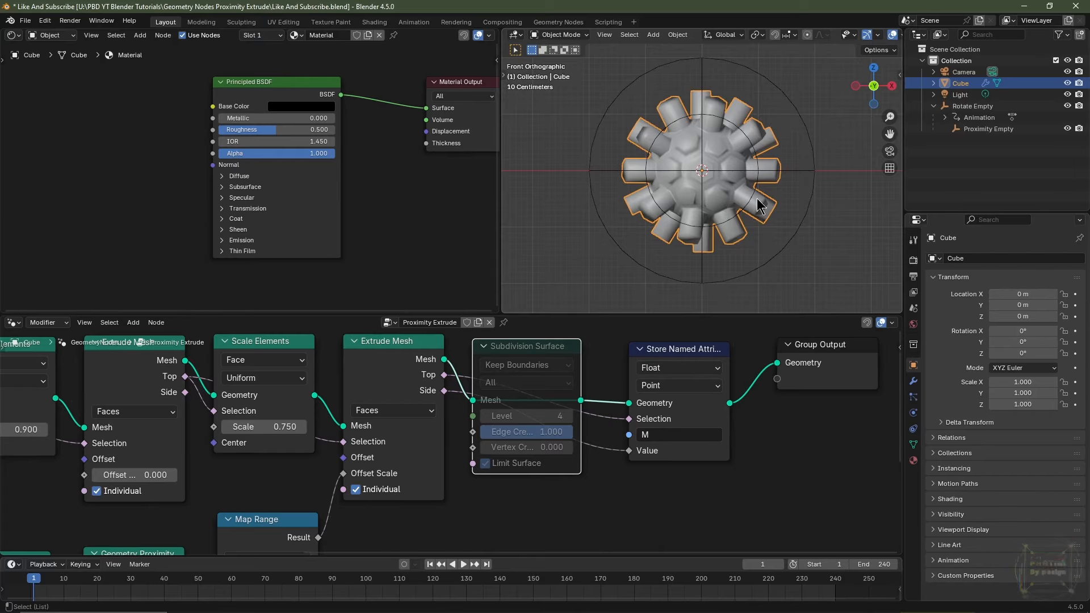
key(KP_0)
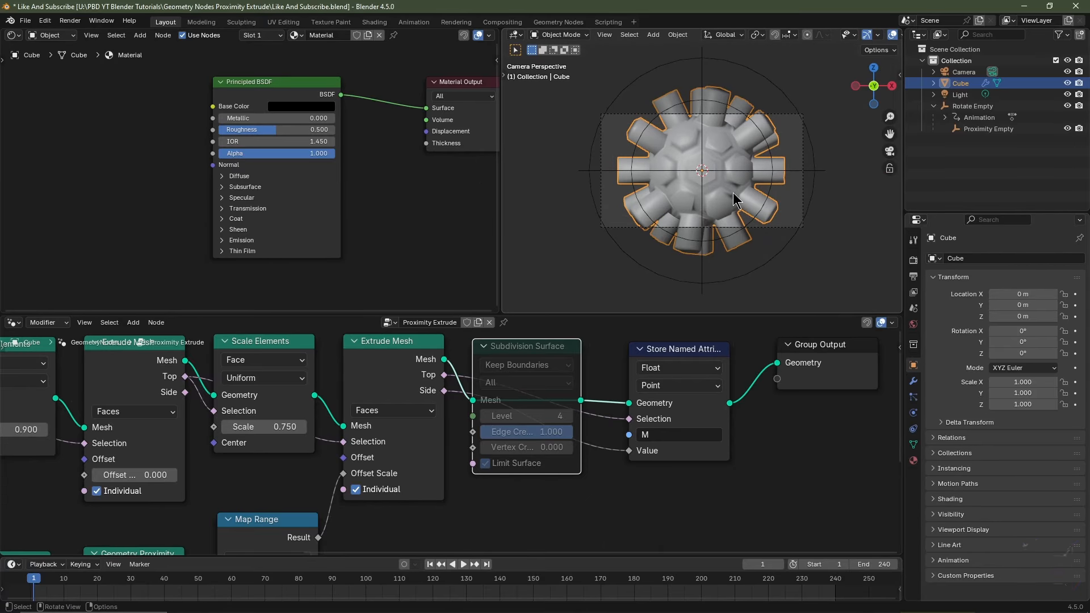
click(792, 113)
drag(1023, 294, 1032, 290)
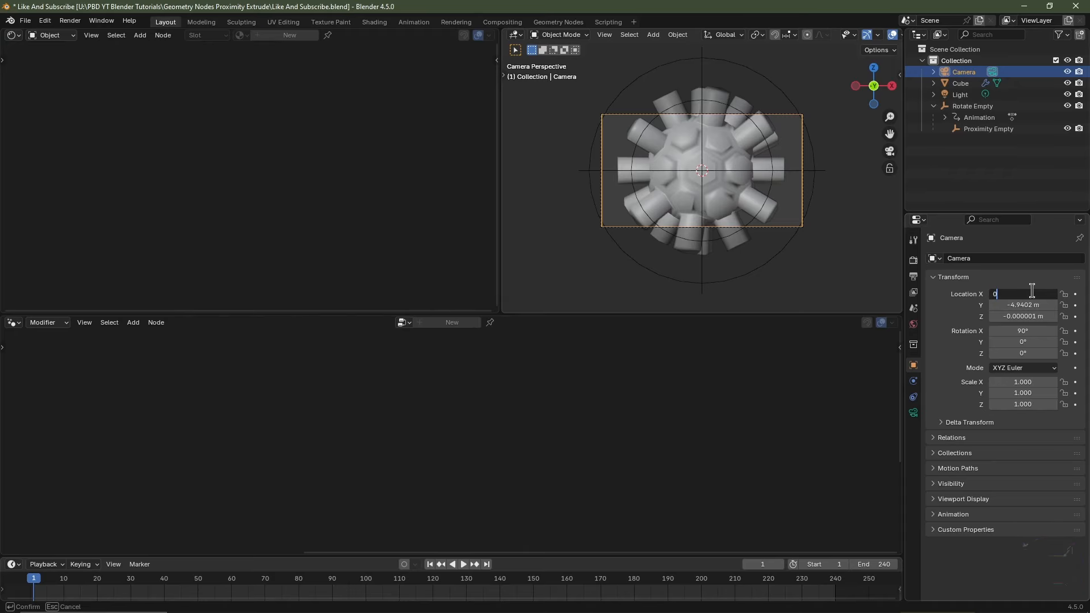
text(0)
key(Tab)
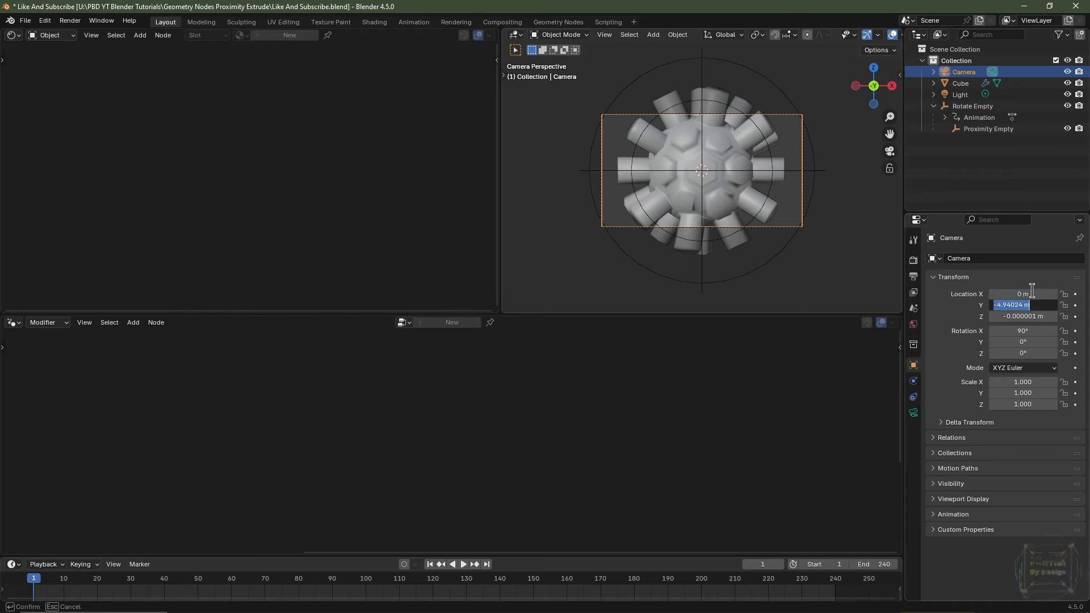
text(-5)
key(Tab)
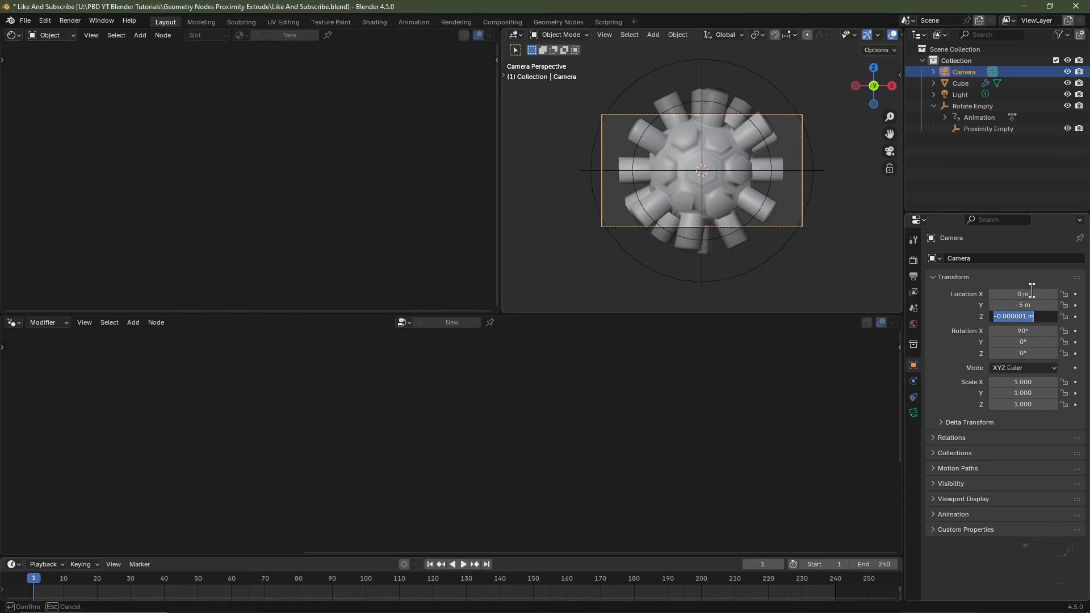
text(0)
key(Return)
scroll(775, 142, up, 2)
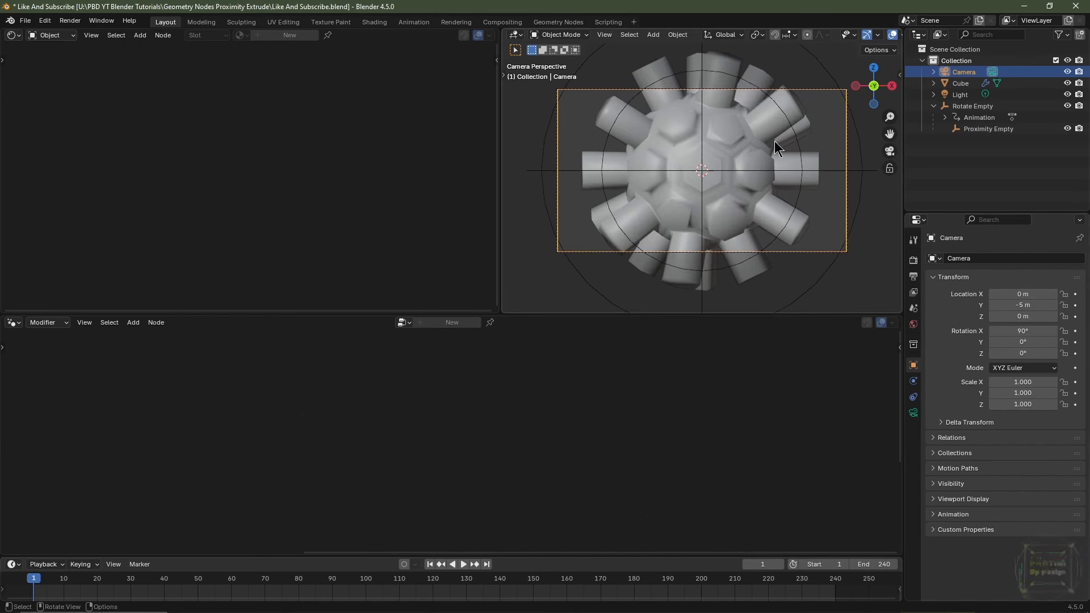
Step: Select the cube again and unmute the Subdivision Surface node in its Proximity Extrude tree
click(738, 131)
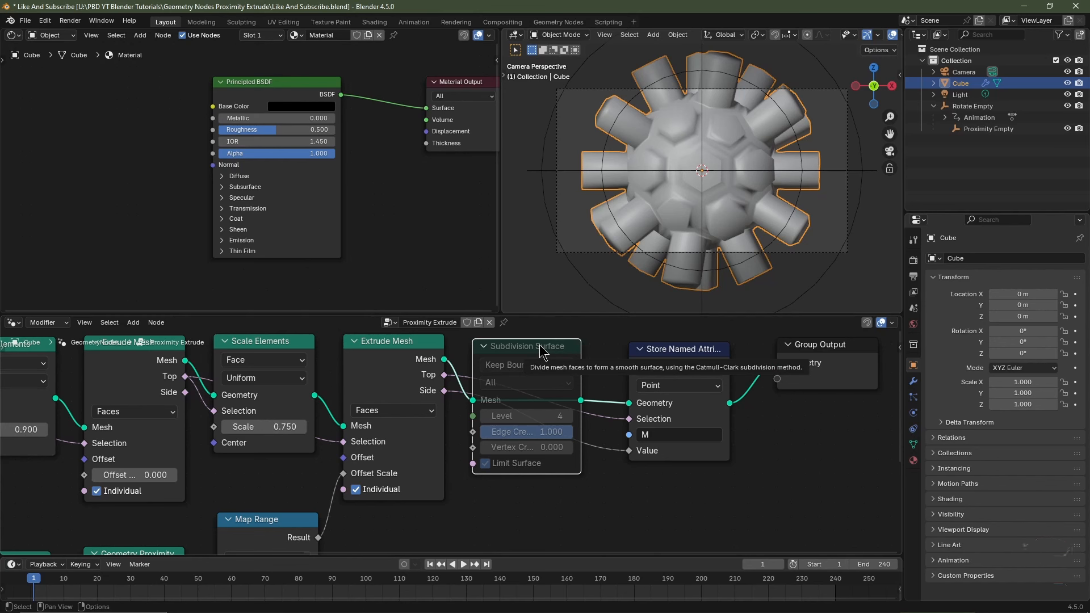
key(m)
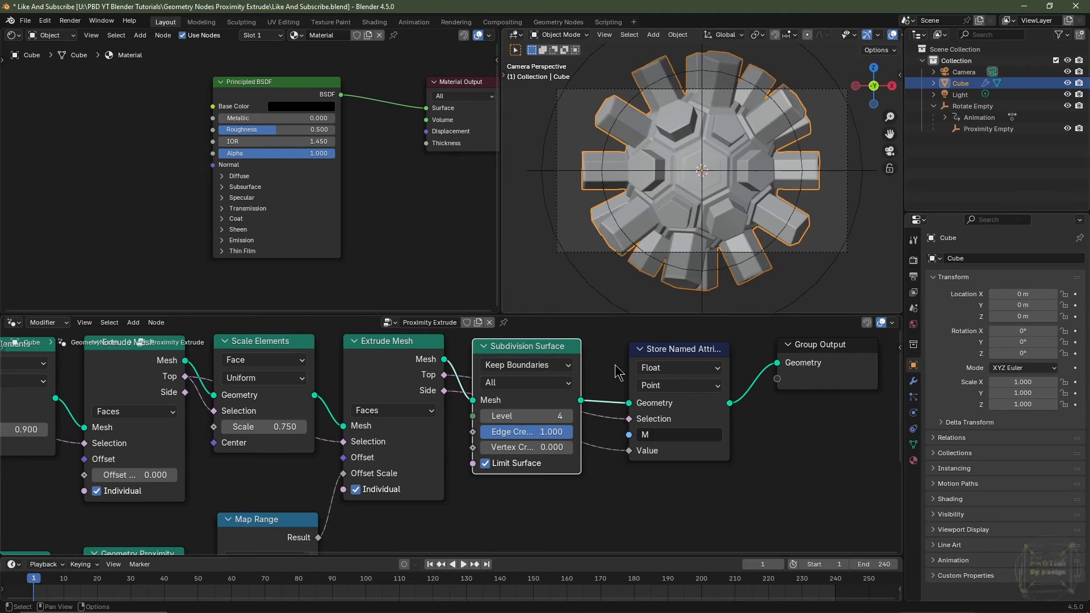
Step: Switch the render engine to Cycles and set its device to GPU Compute
click(913, 260)
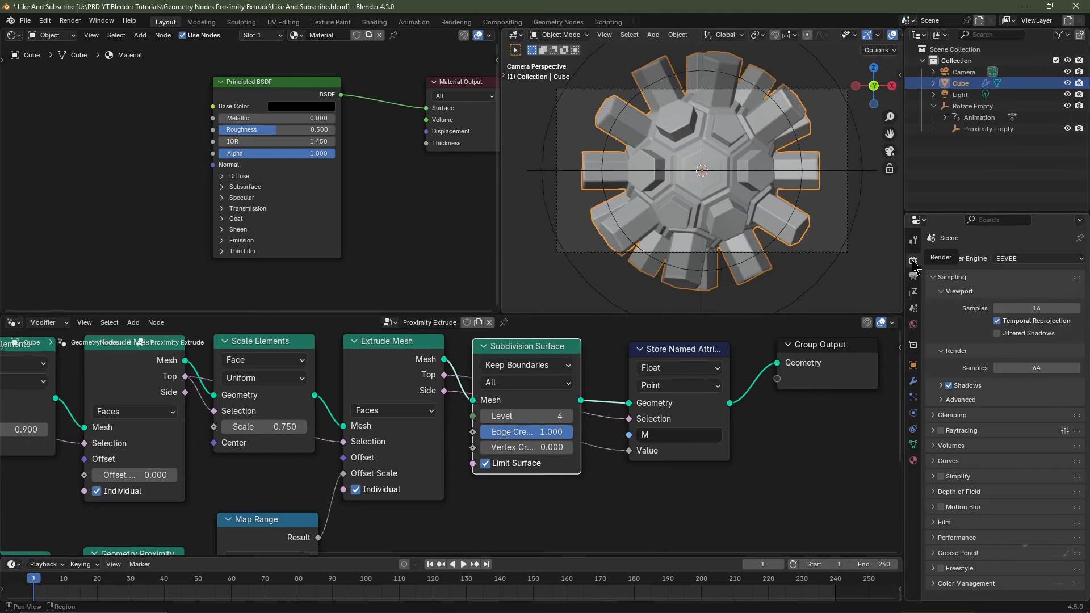
click(1021, 260)
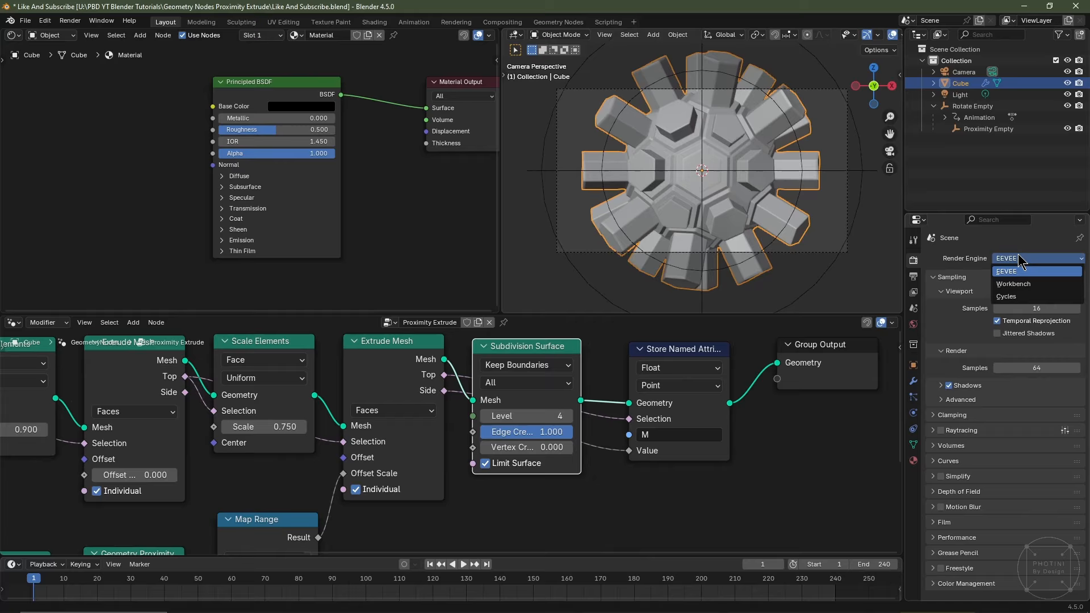
click(1010, 297)
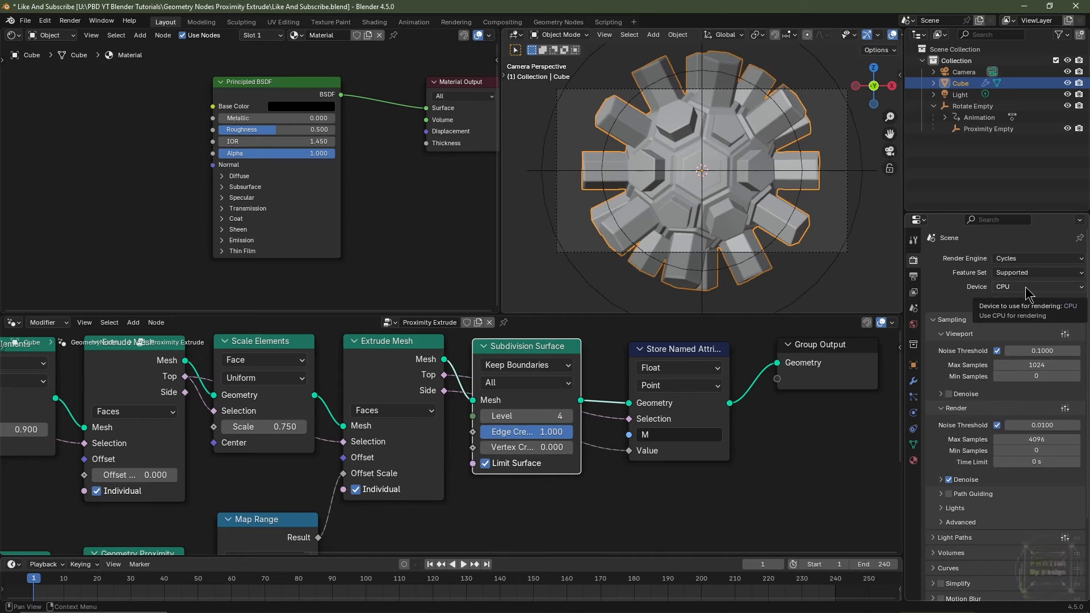
click(1027, 287)
click(1022, 314)
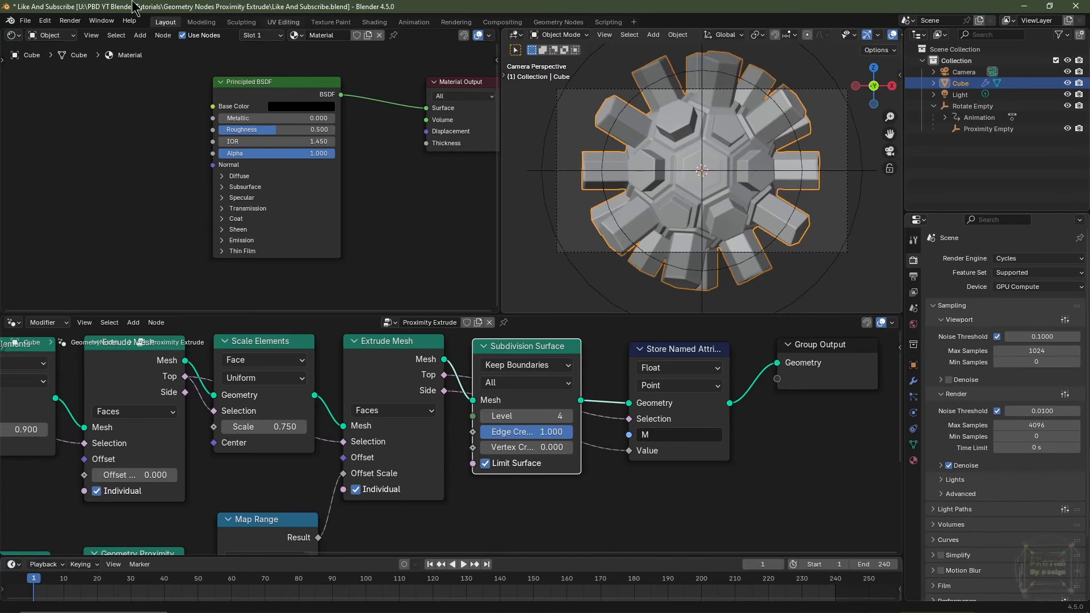
Step: Check the Cycles render devices in the System preferences, save the preferences and close them
click(45, 21)
click(64, 167)
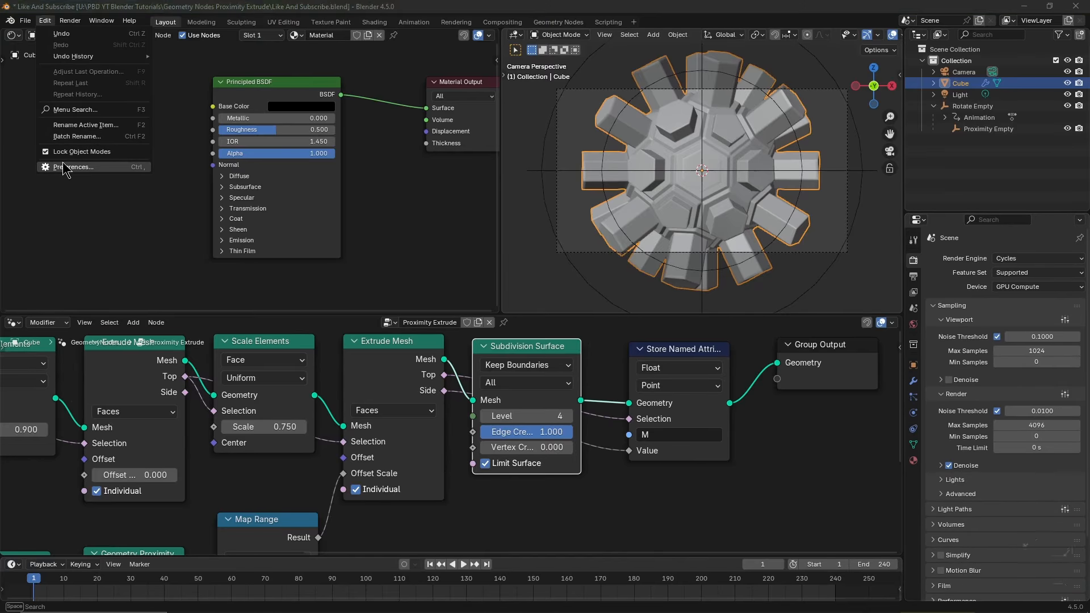
click(30, 208)
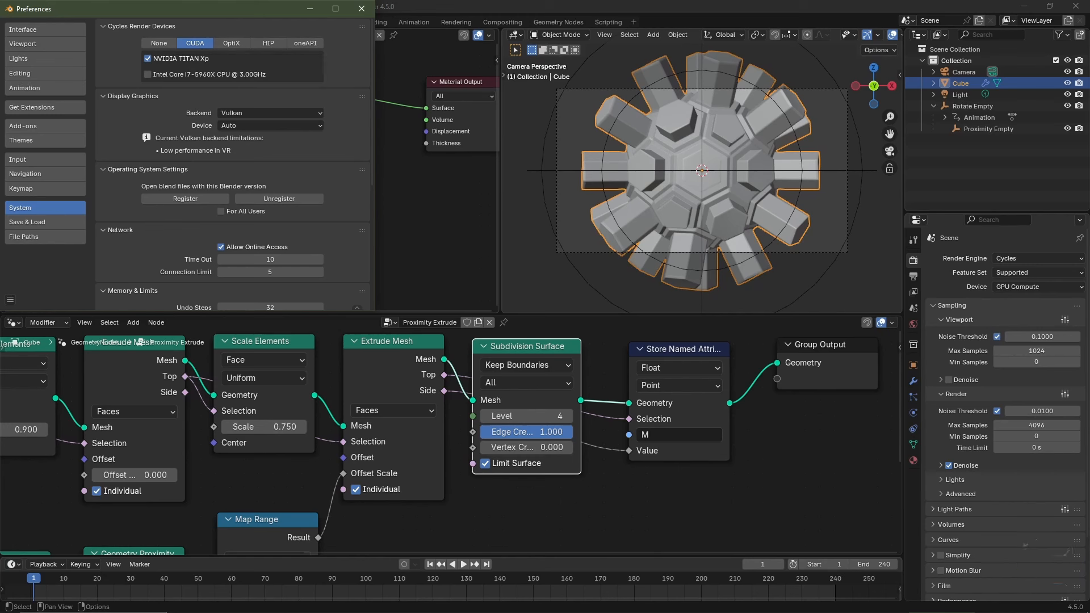
click(10, 299)
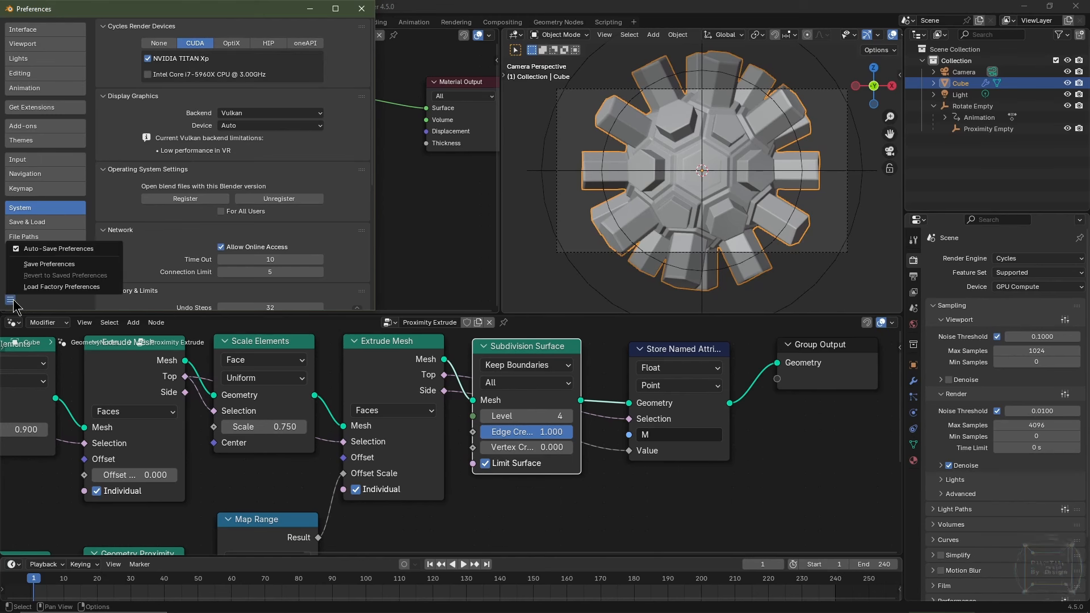
click(50, 264)
click(361, 9)
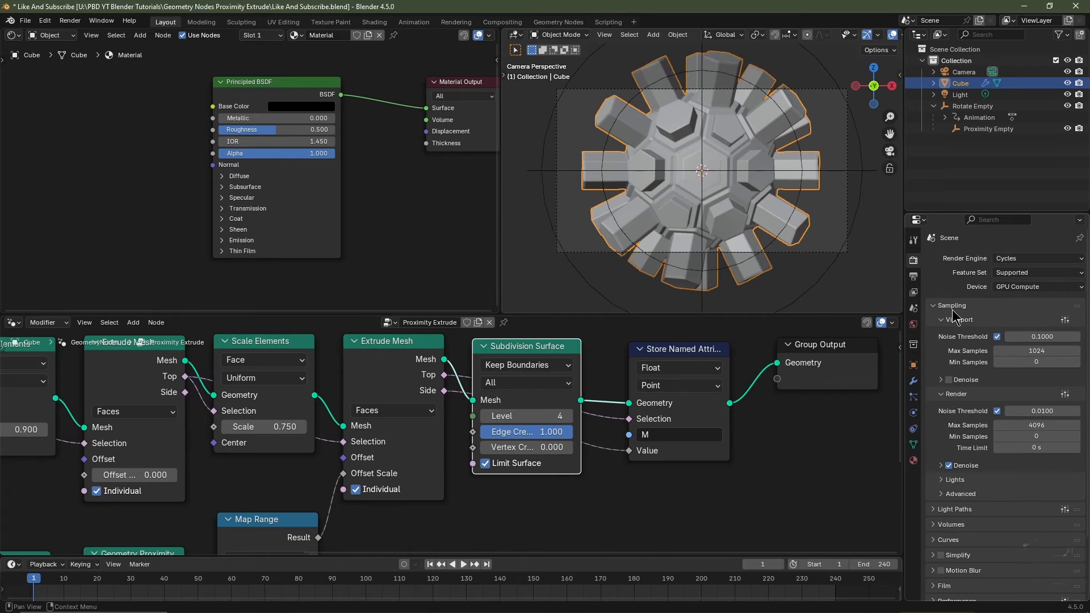
Step: Enable denoising for the Cycles viewport sampling
click(948, 380)
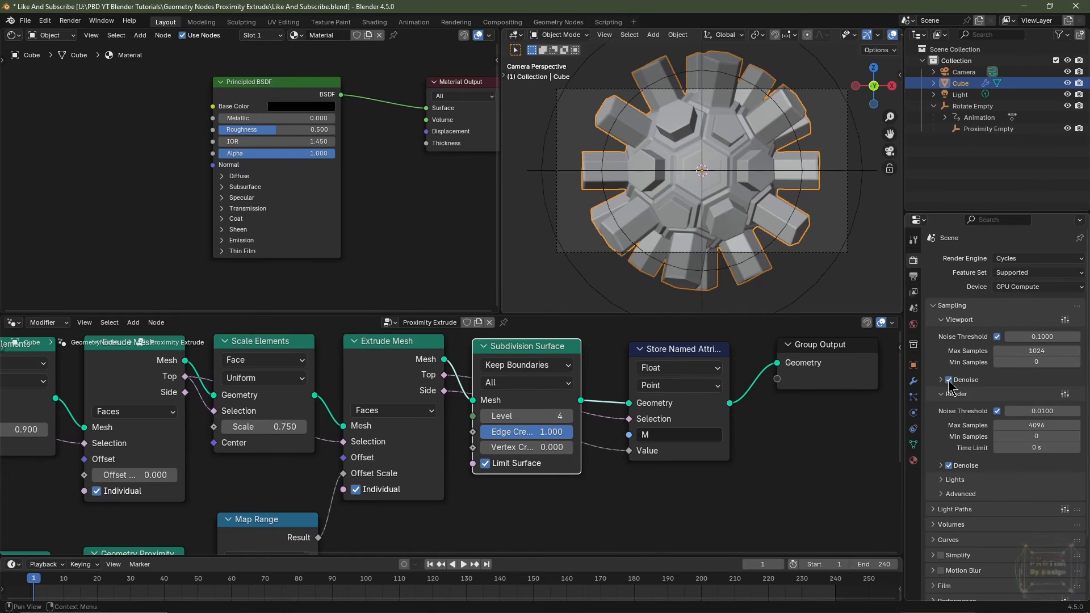
Step: Snap the 3D cursor to the Proximity Empty and add a point light there
middle_drag(795, 173, 619, 145)
click(614, 131)
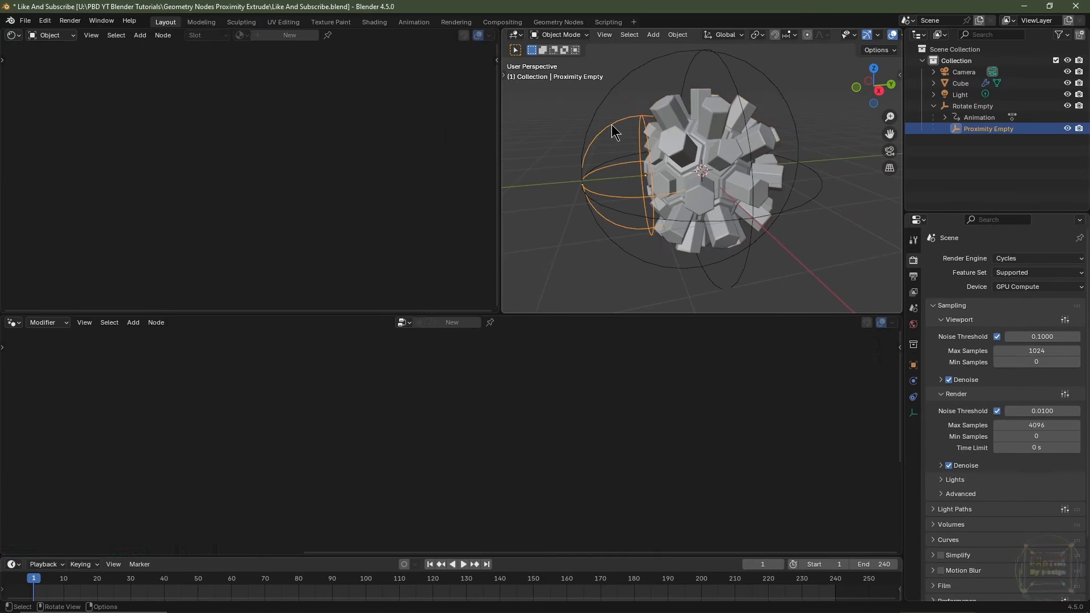
middle_drag(617, 222, 671, 239)
key(shift+s)
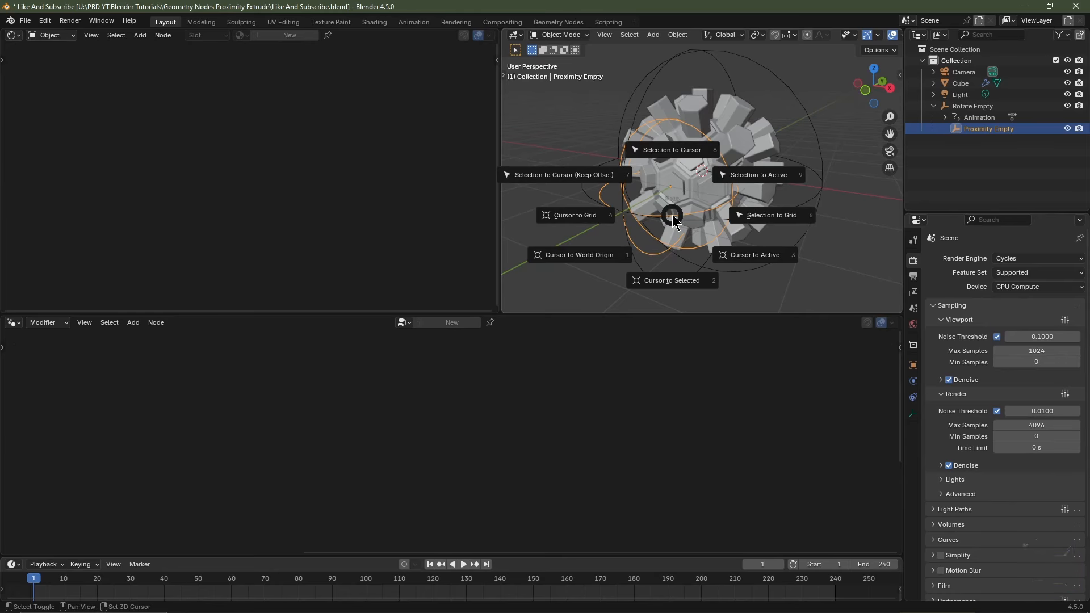
click(672, 281)
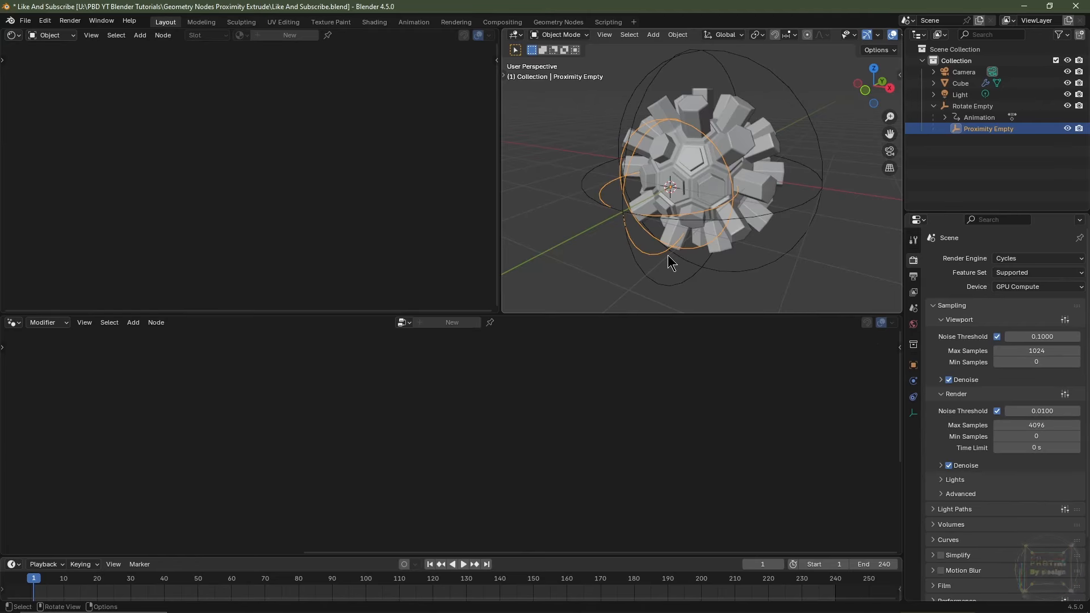
key(shift+a)
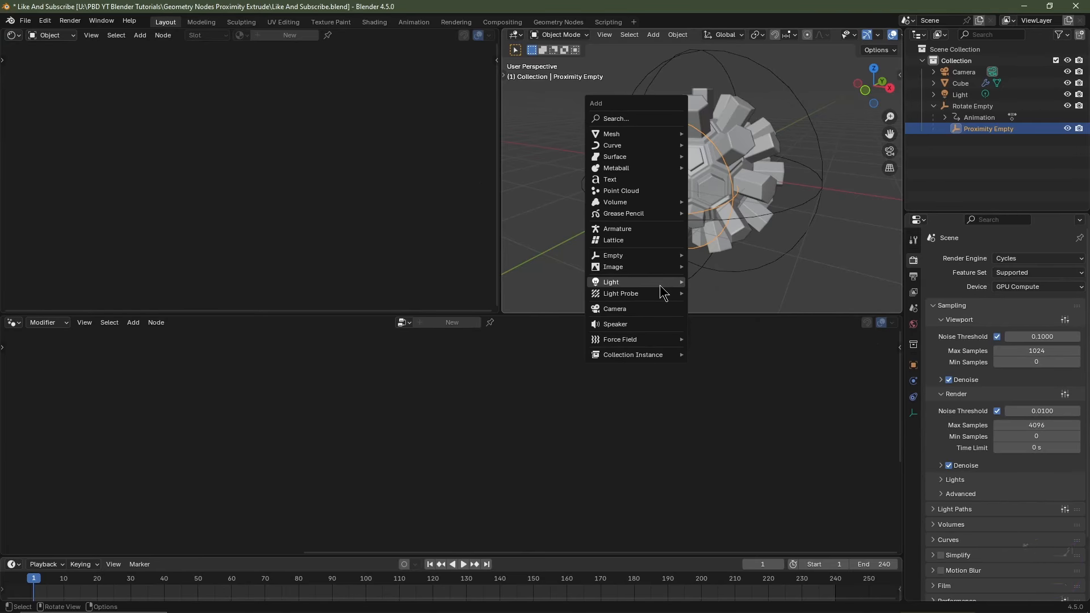
mouse_move(660, 285)
click(720, 282)
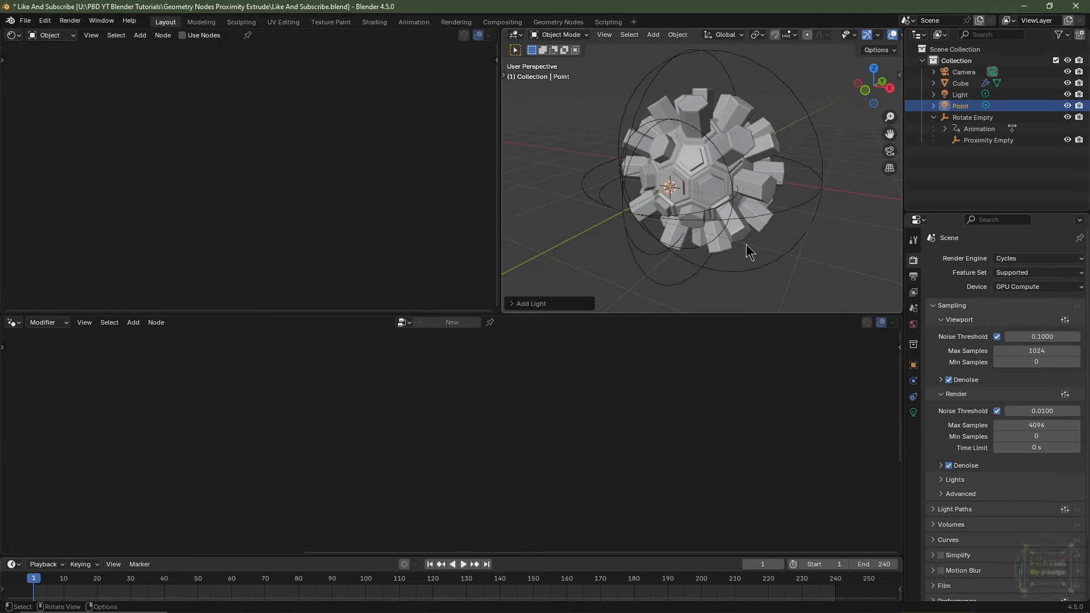
Step: Move the point light along Y to -2 m and raise it along Z to 2 m, finishing in camera view
key(KP_3)
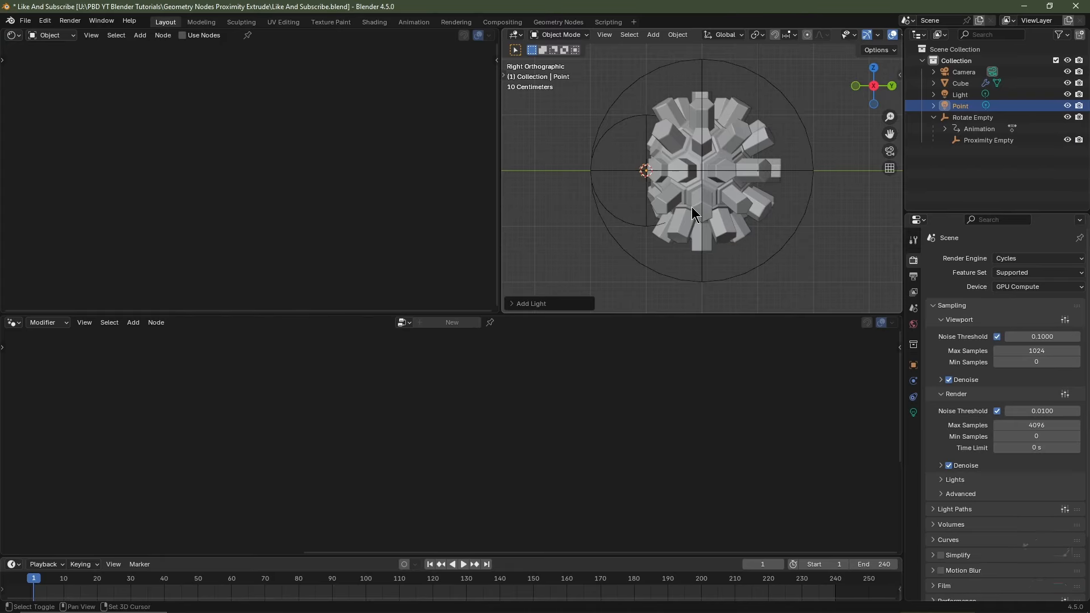
shift+middle_drag(725, 204, 813, 209)
key(g)
key(y)
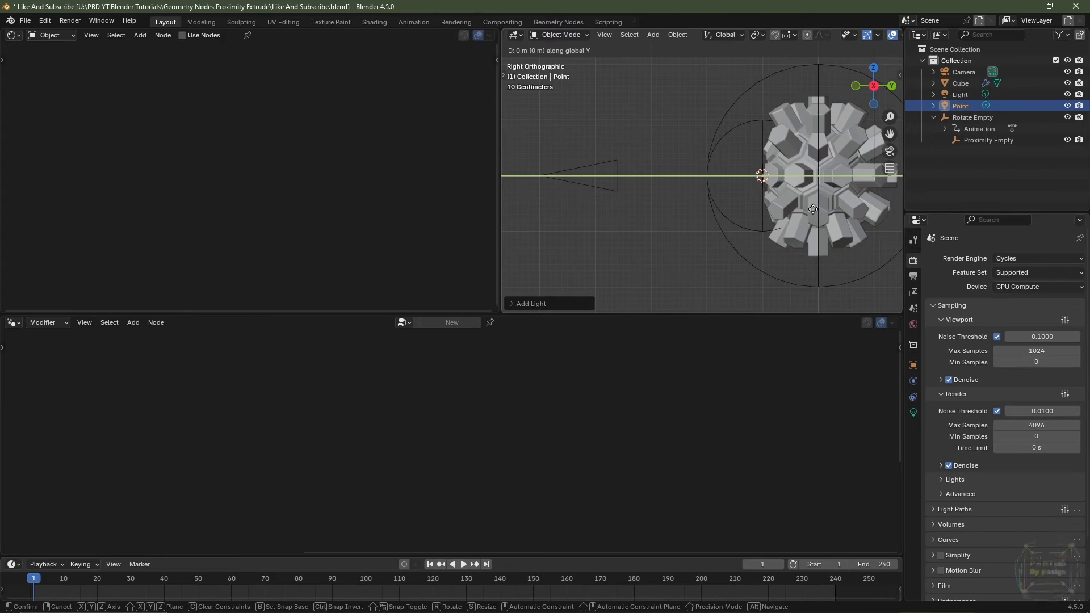
click(756, 210)
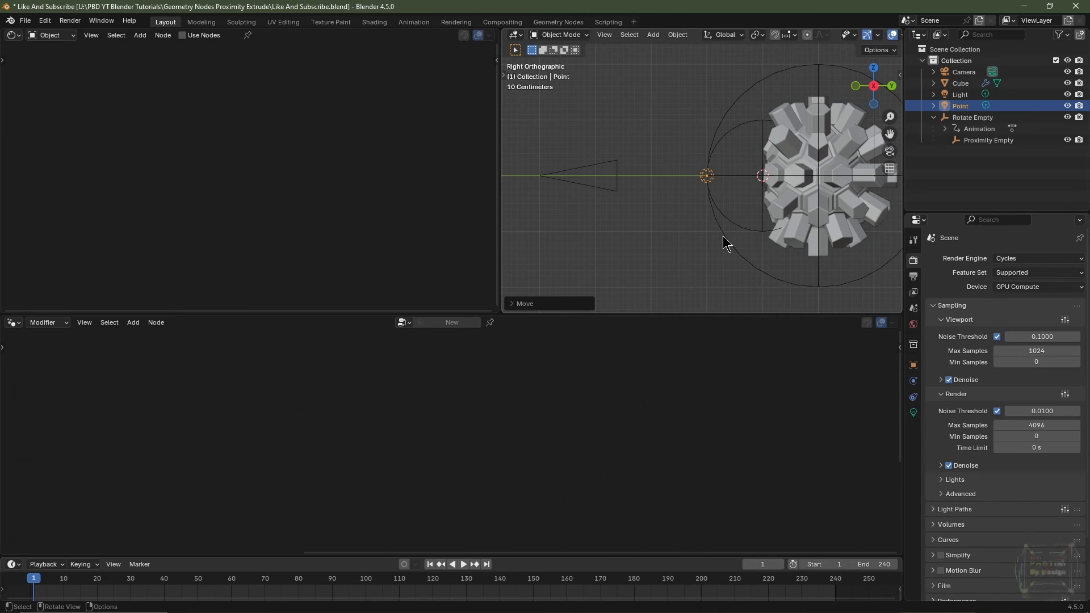
key(g)
key(z)
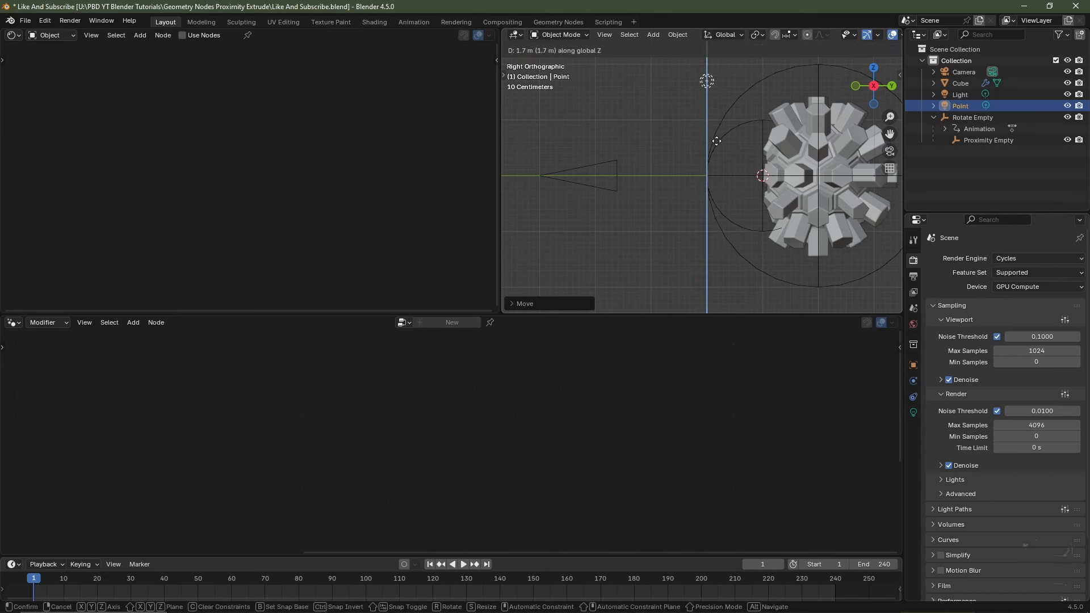
click(714, 123)
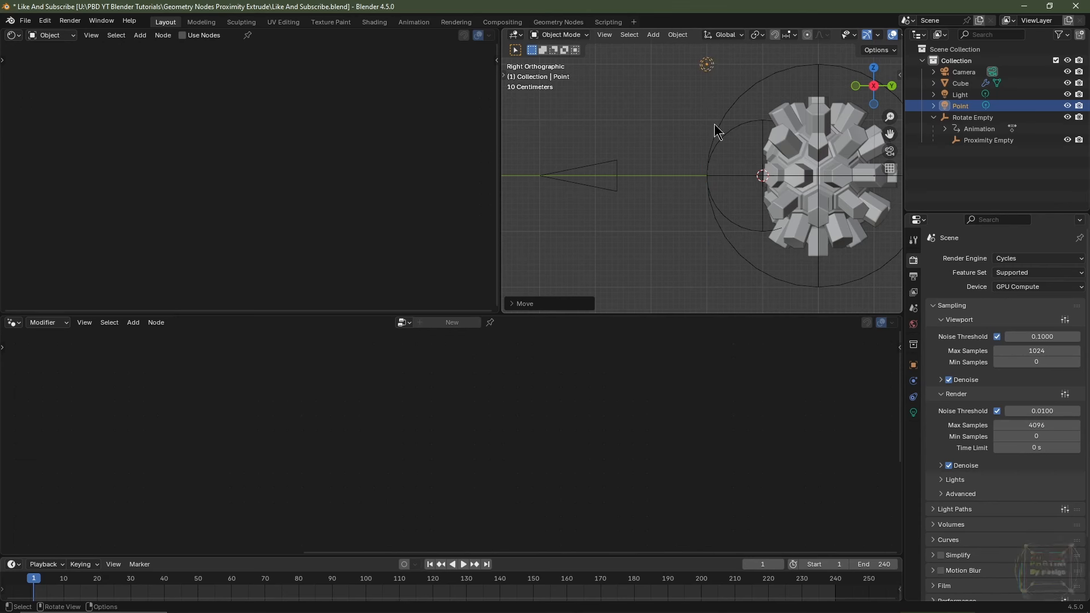
key(KP_0)
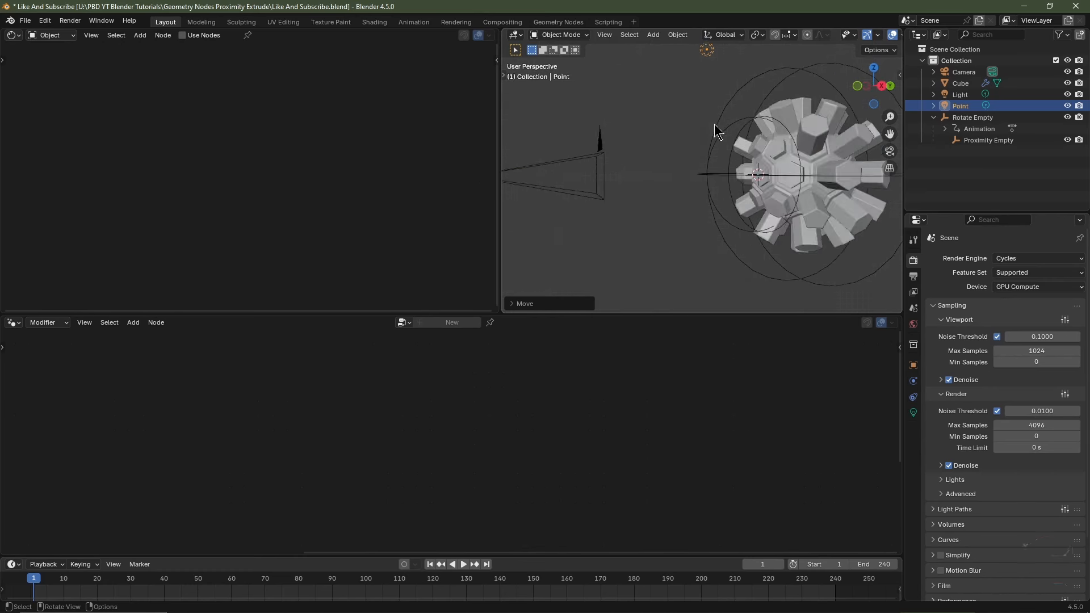
Step: Set the point light's color to magenta and switch the viewport to rendered shading
click(949, 109)
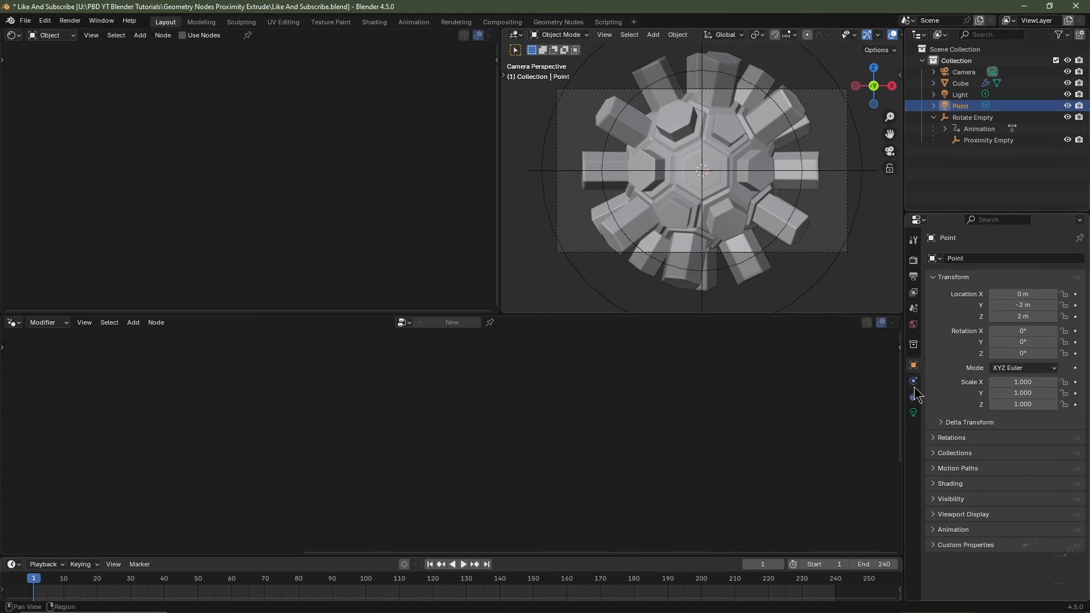
click(913, 413)
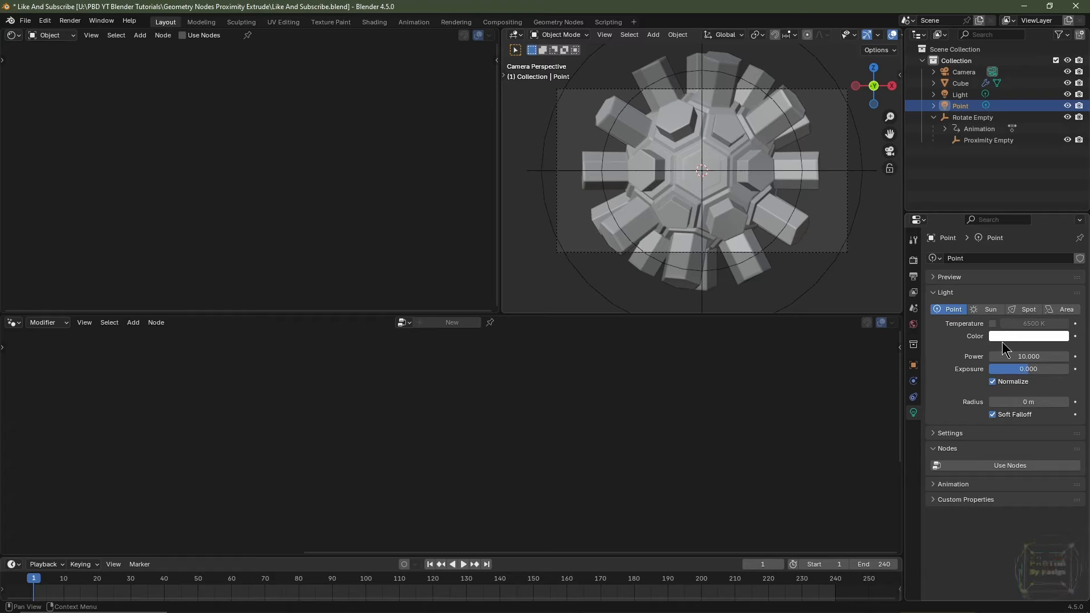
click(1003, 336)
drag(1034, 242, 1042, 234)
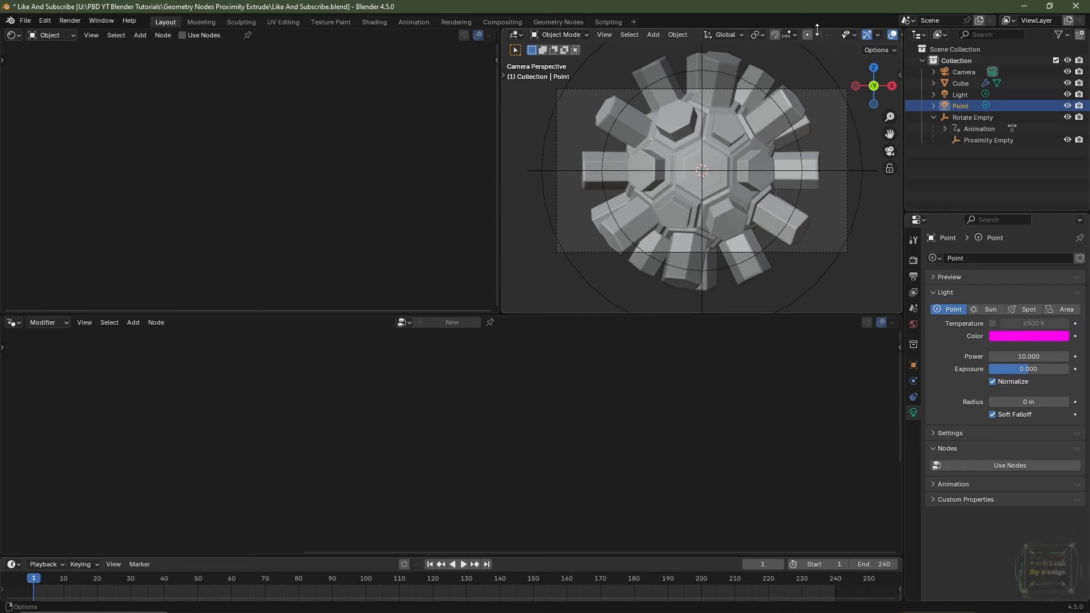
scroll(817, 35, down, 4)
click(882, 35)
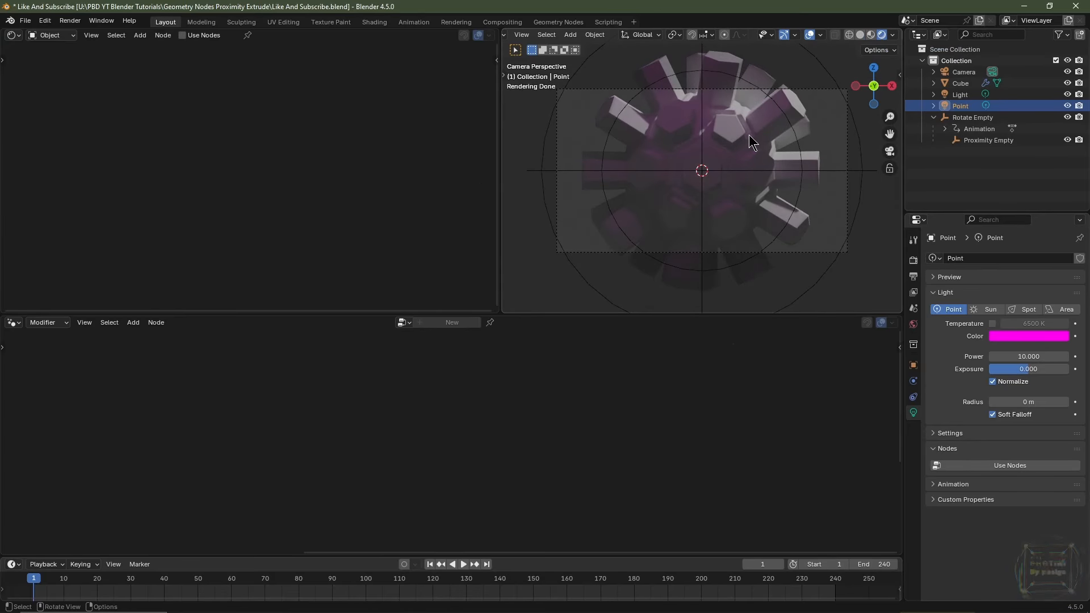
Step: Delete the original Light object and set the world background strength to 0
click(961, 95)
key(x)
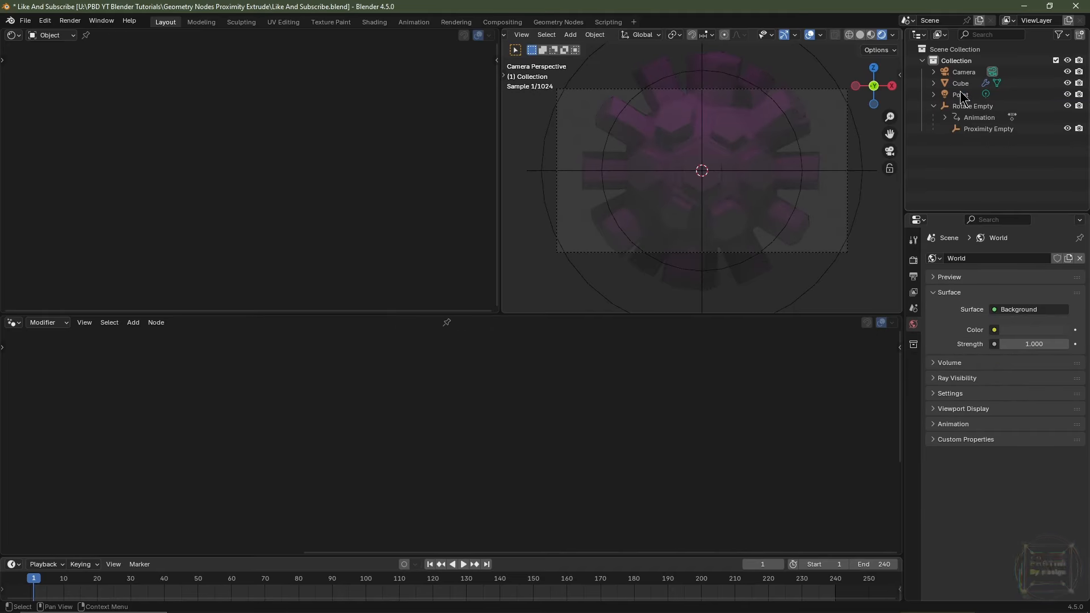
click(962, 94)
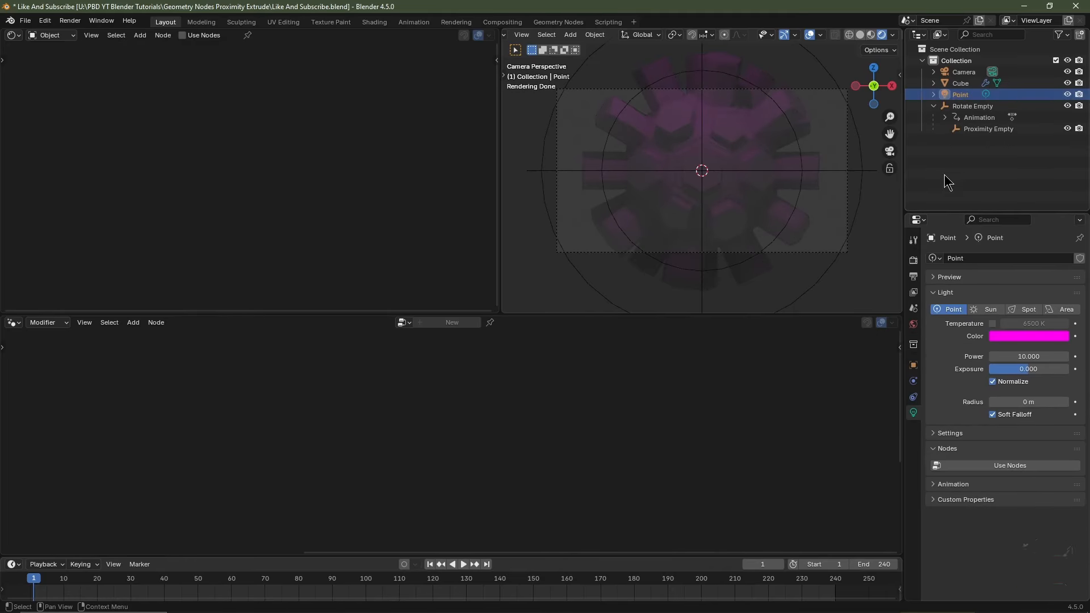
click(915, 326)
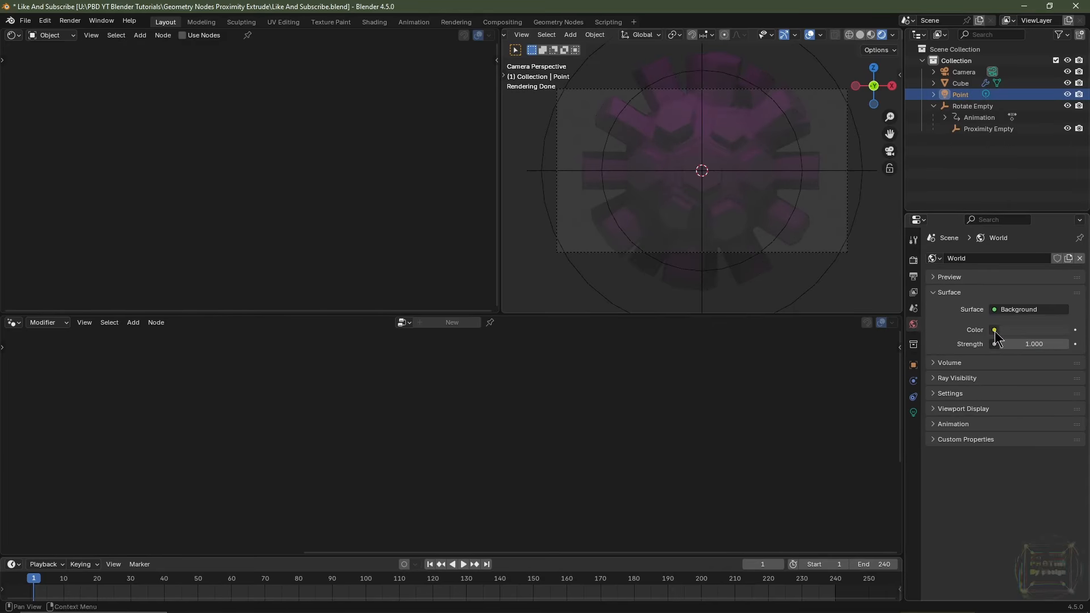
key(BackSpace)
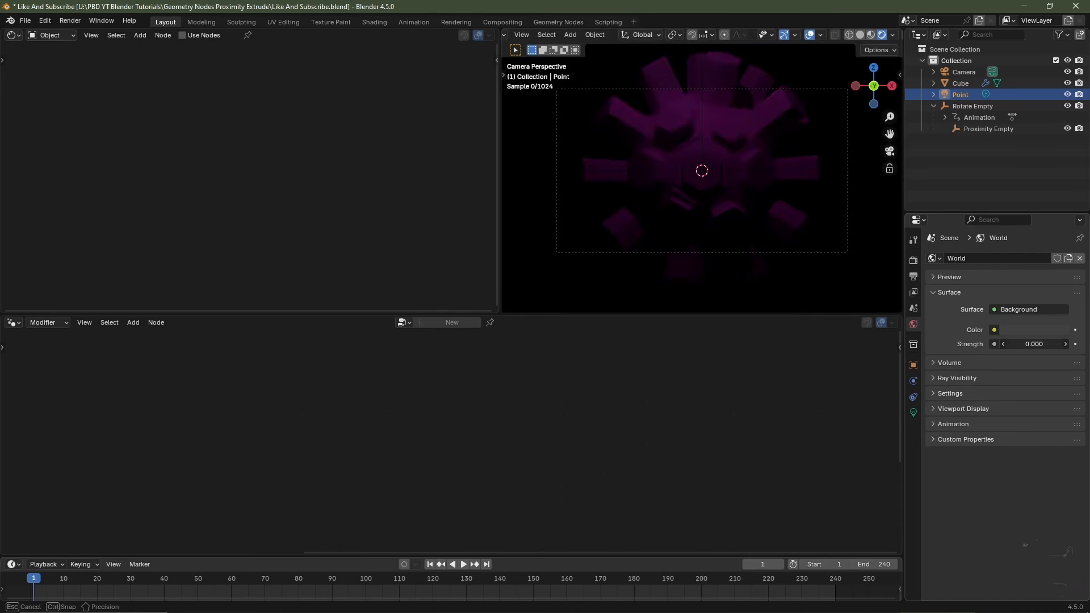
Step: Set the point light's power to 5000
click(913, 413)
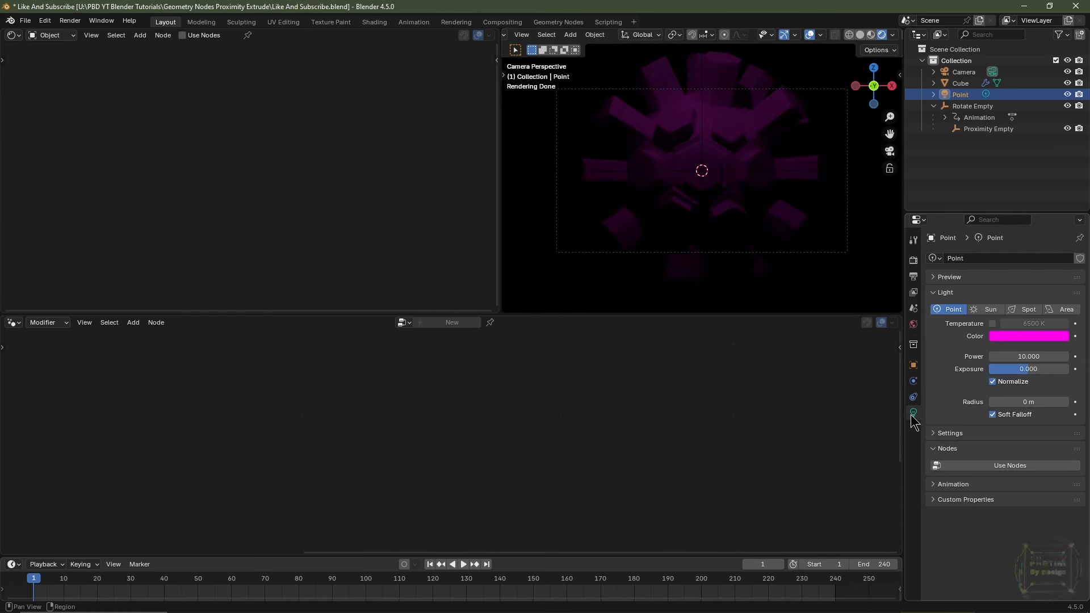
click(1014, 356)
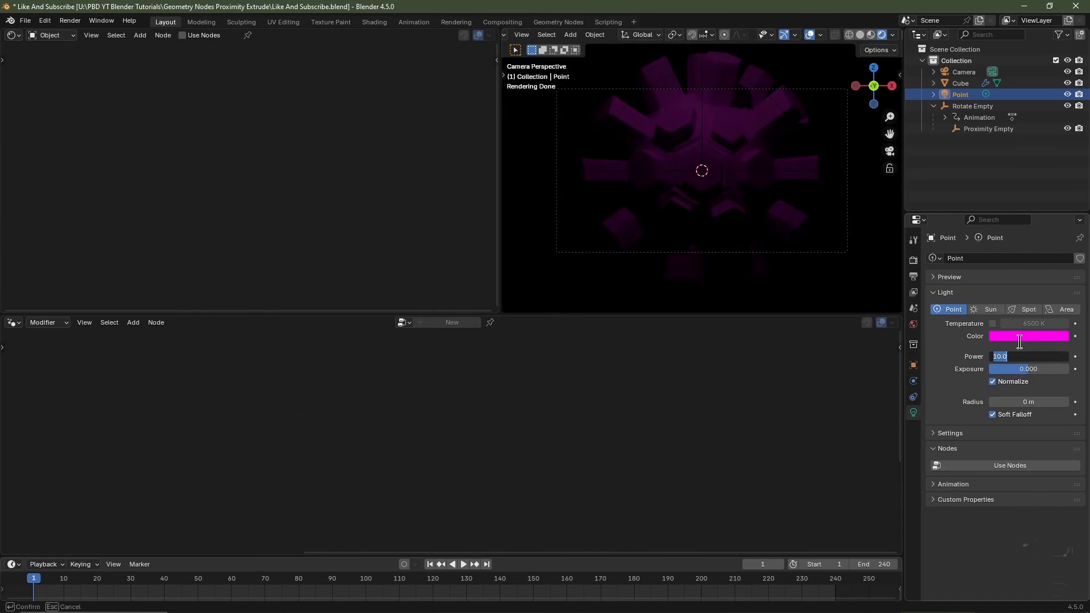
text(5000)
key(Return)
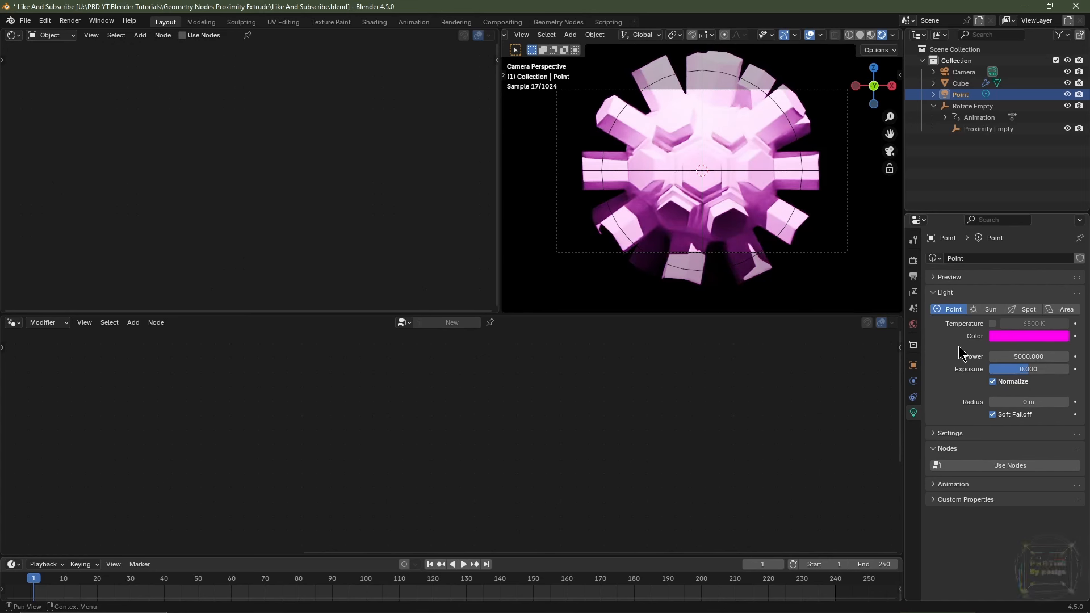
Step: Insert a Set Material node between Store Named Attribute and Group Output in the cube's tree, and assign Material to it
click(742, 207)
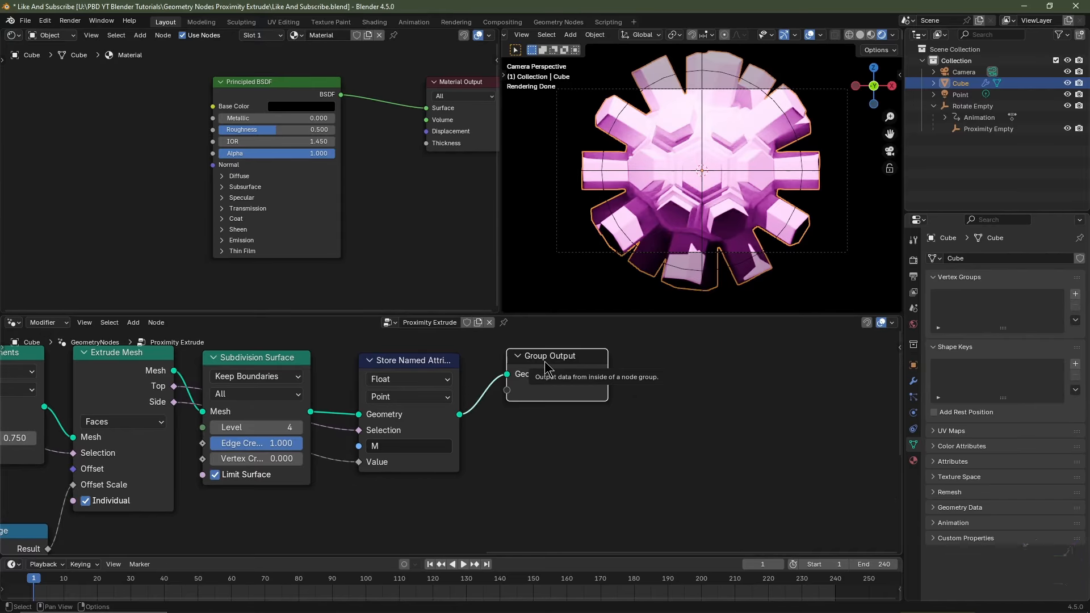
drag(545, 365, 707, 374)
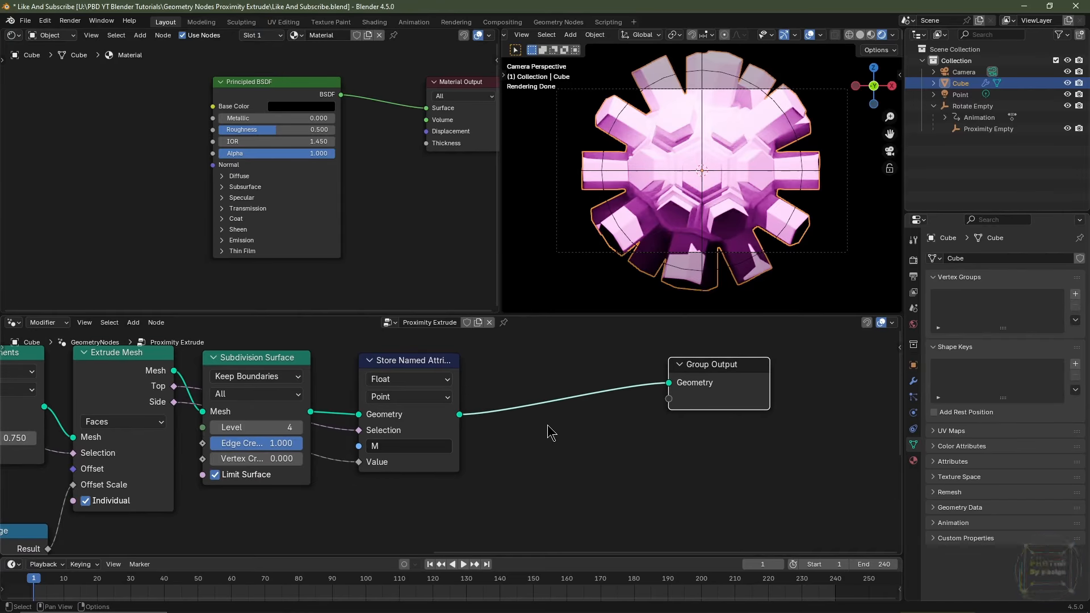
key(shift+a)
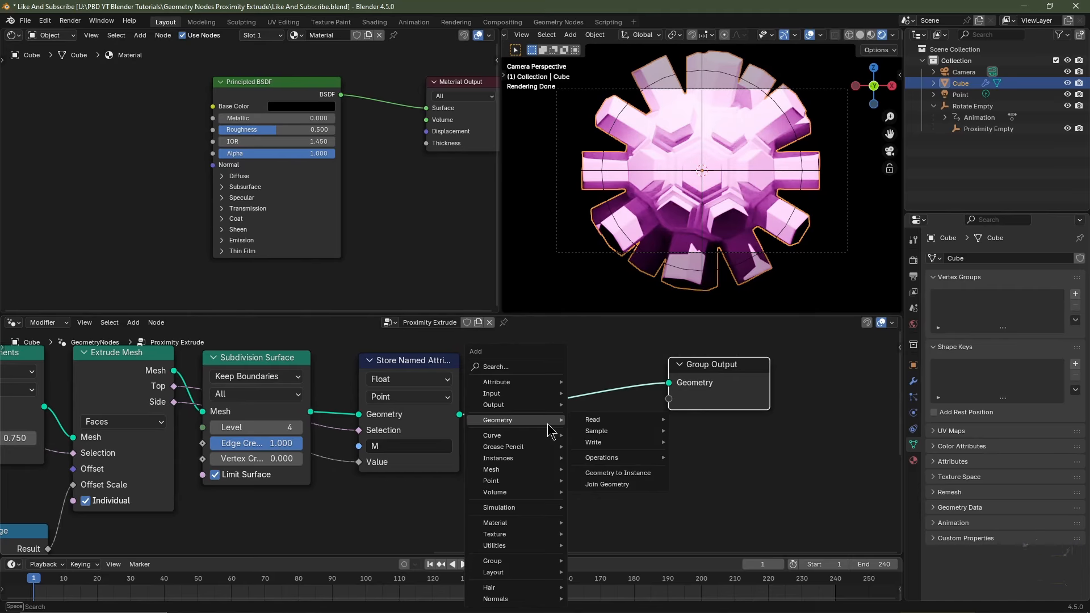
mouse_move(518, 523)
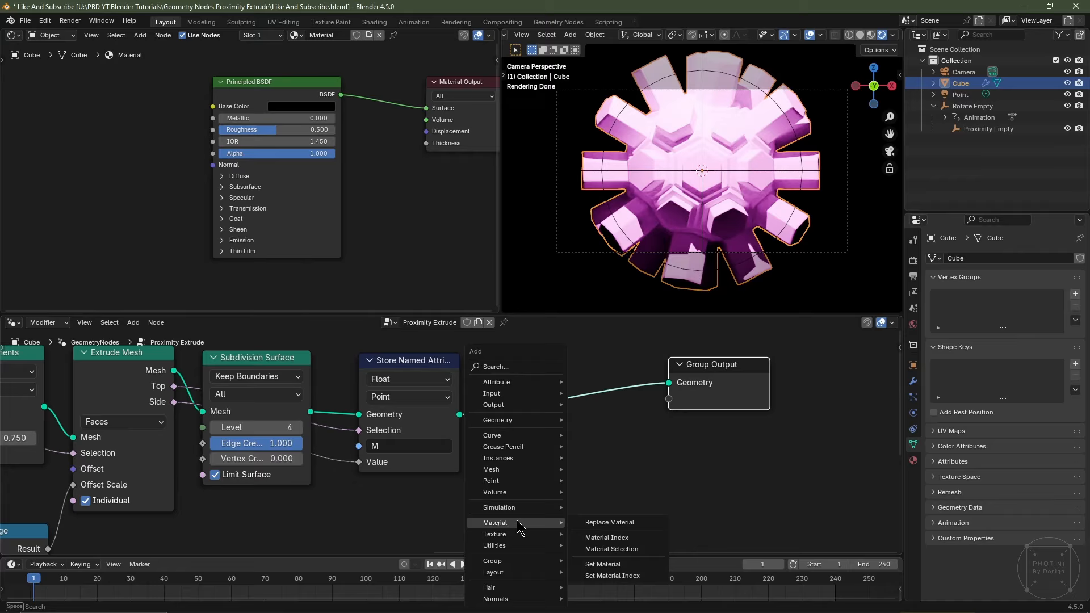
click(605, 565)
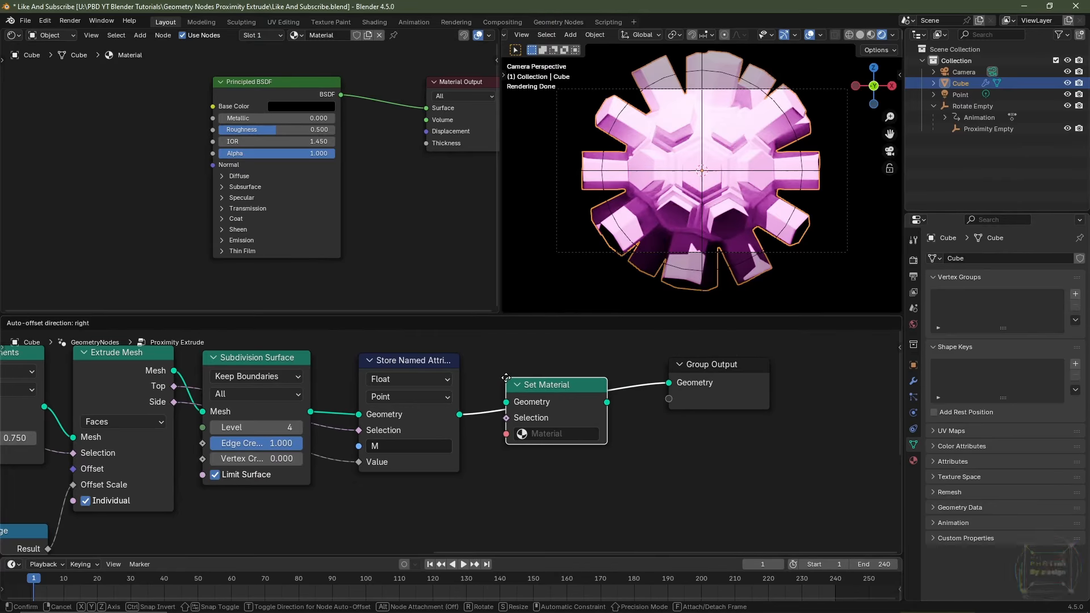
click(506, 377)
scroll(511, 398, down, 1)
click(513, 425)
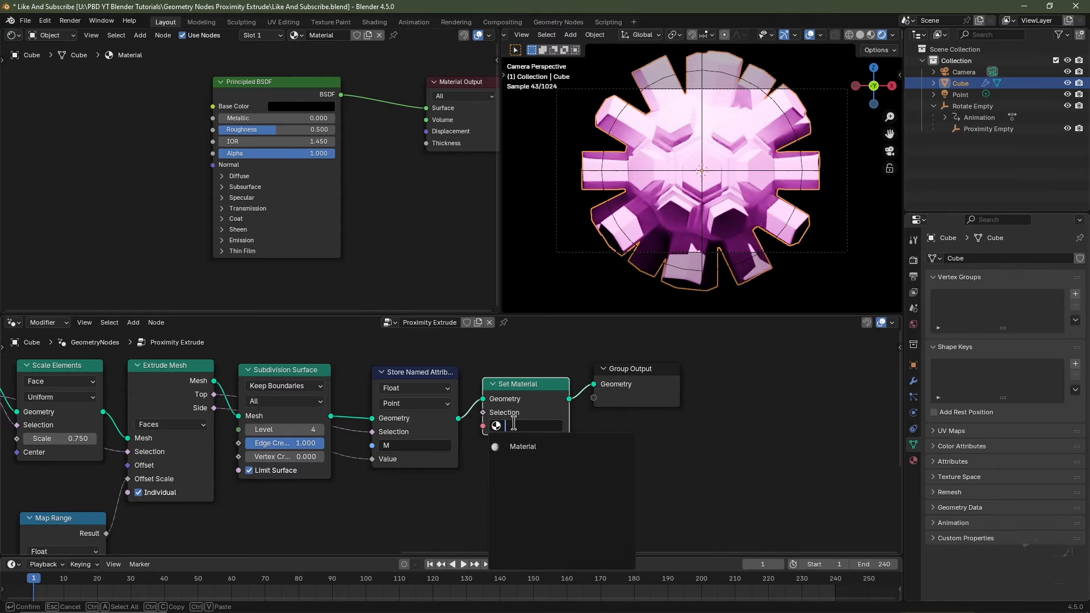
click(522, 446)
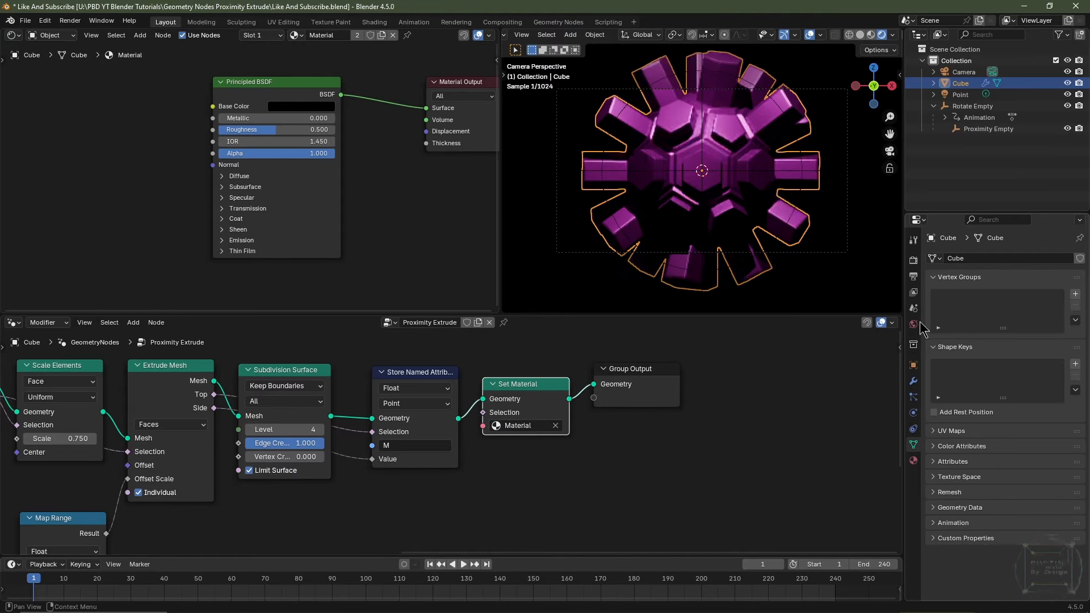
Step: Set the point light's radius to 2 m
click(959, 95)
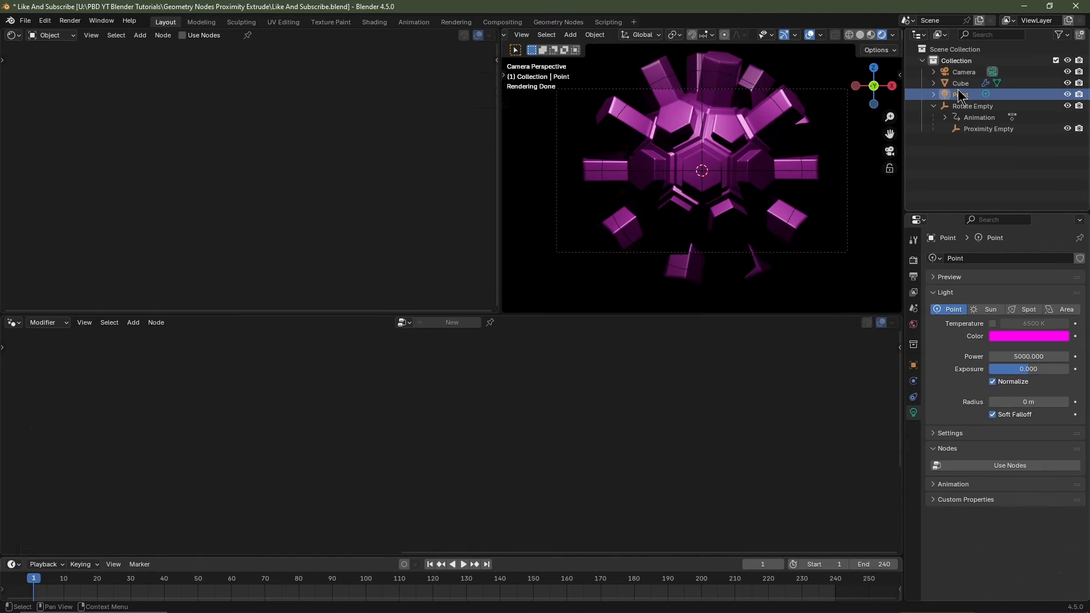
click(1021, 403)
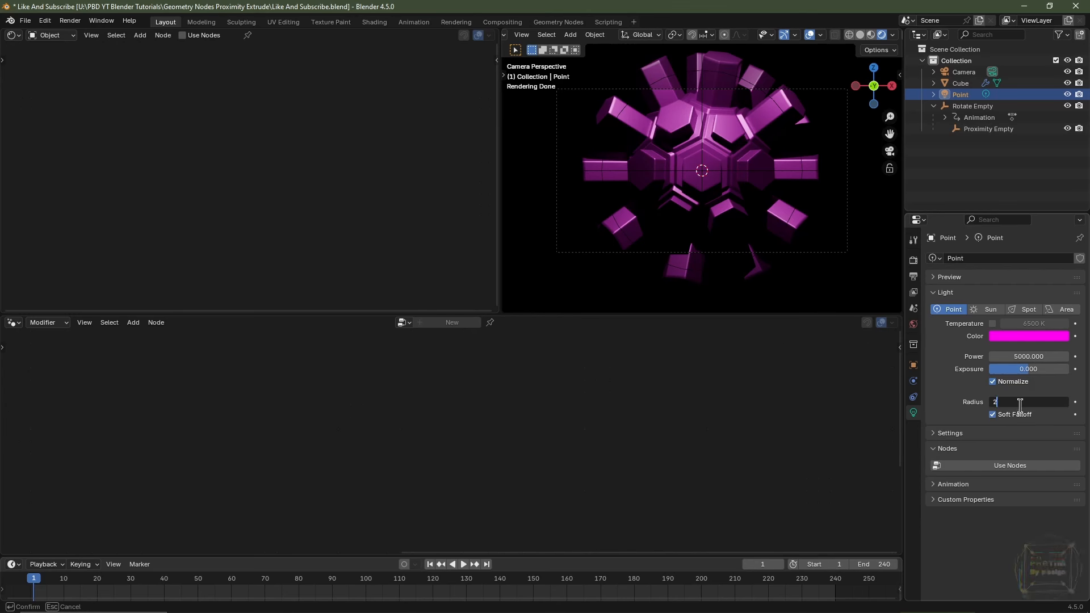
key(Return)
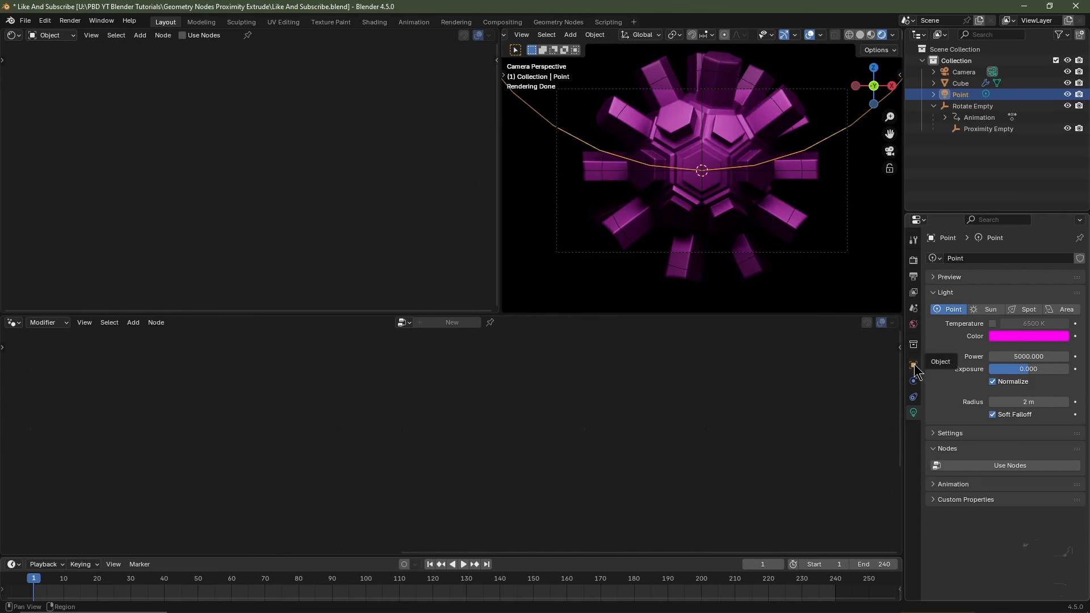
Step: Duplicate the magenta point light in place and set the copy's Z location to -2 m
click(914, 366)
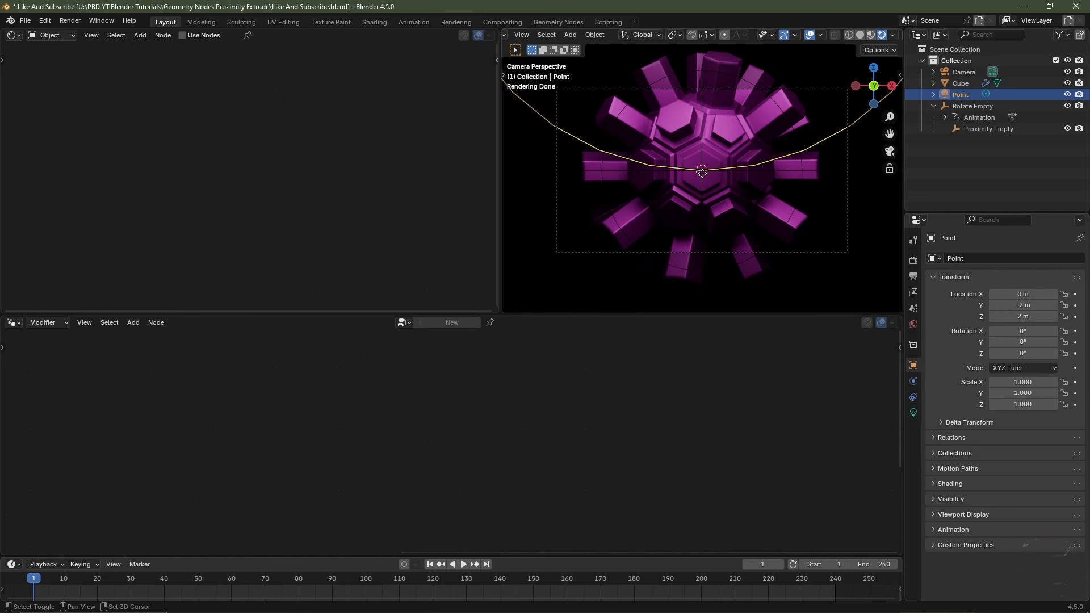
key(shift+d)
right_click(702, 173)
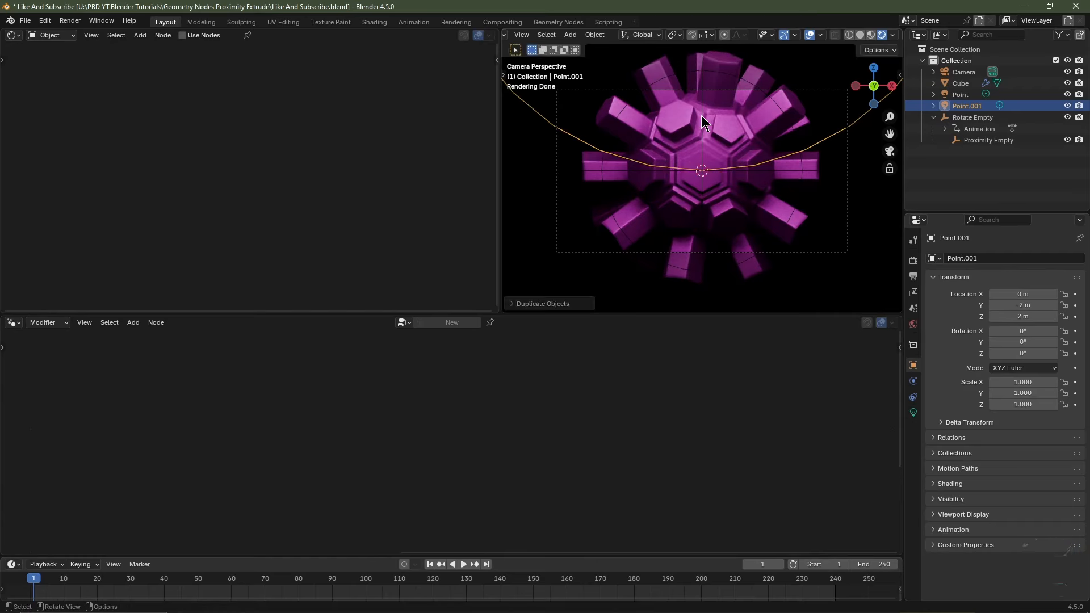
click(1015, 314)
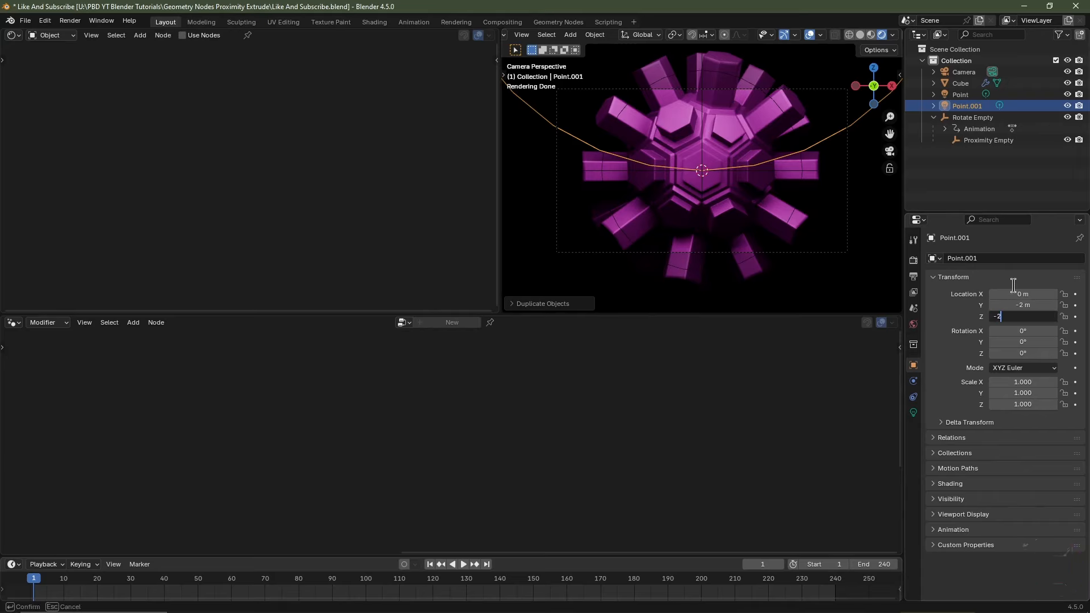
text(-2)
key(Return)
Step: Change the lower point light's color to blue, #0084FF
click(913, 412)
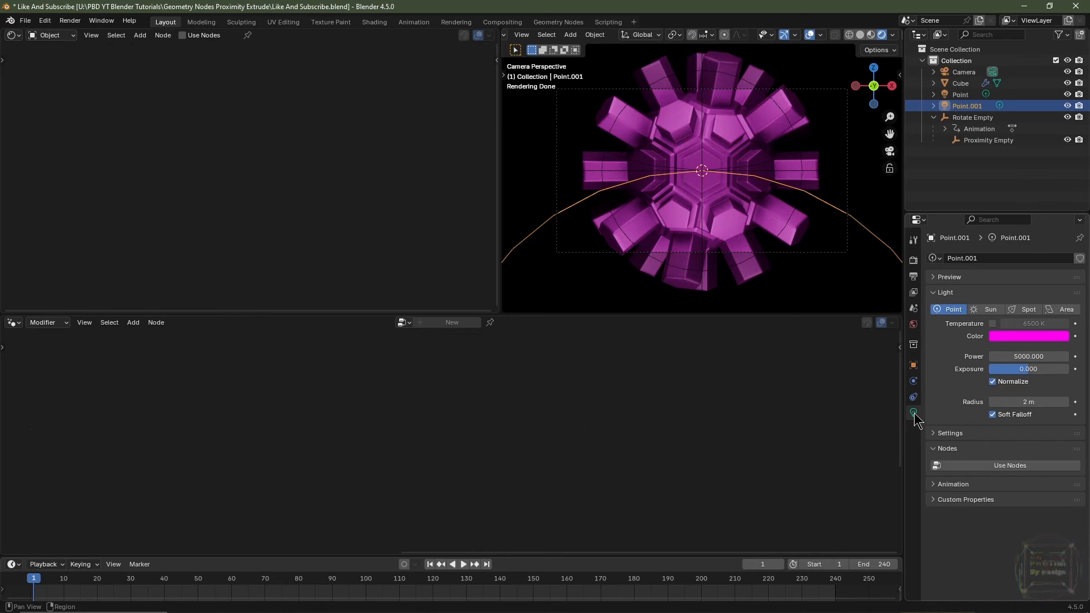
click(1020, 342)
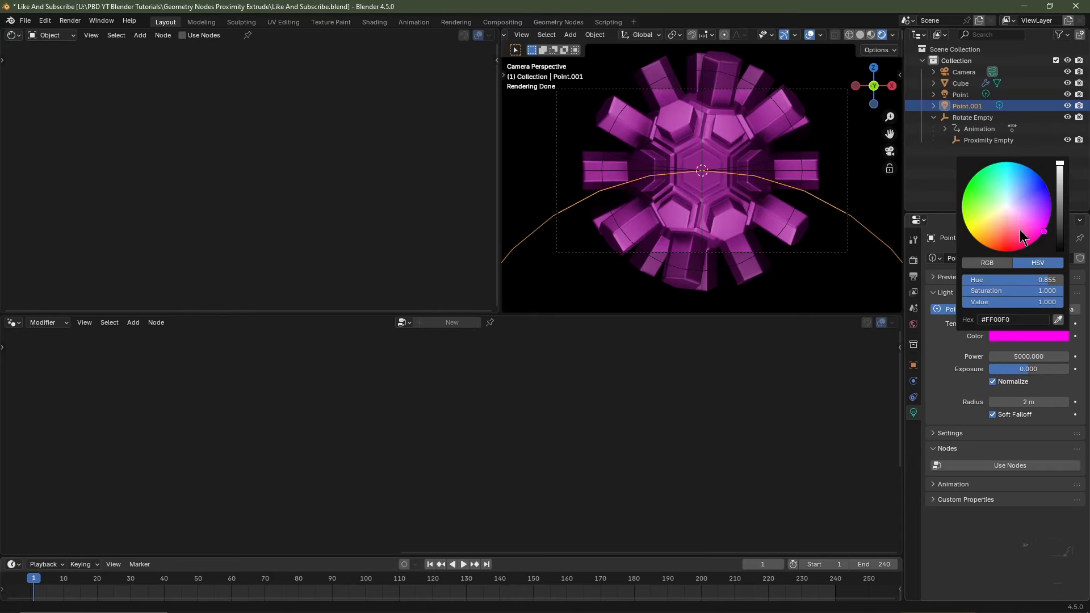
drag(1025, 212, 1028, 168)
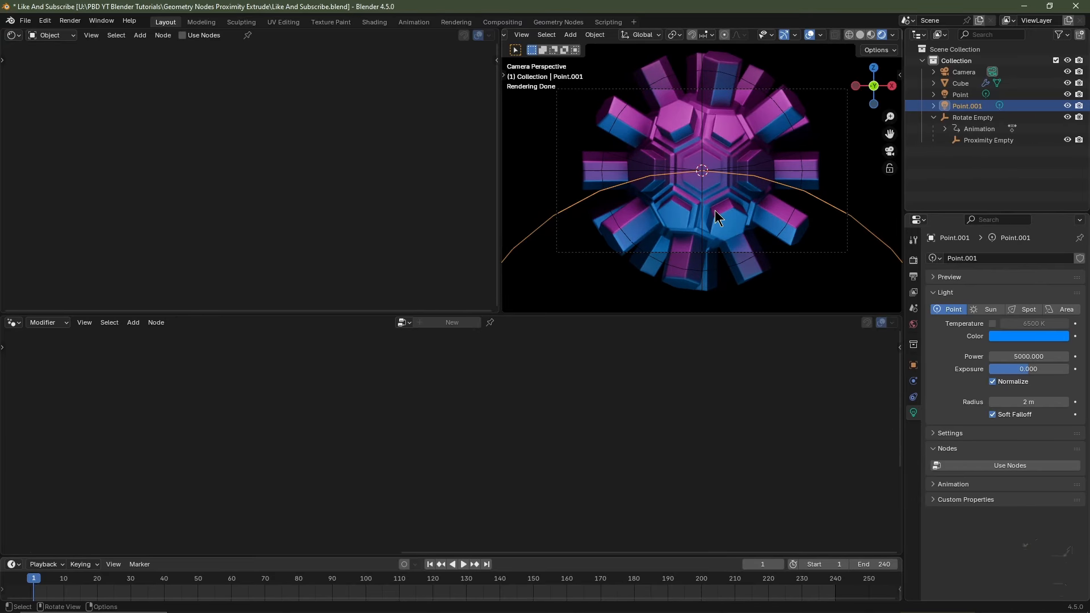
Step: Duplicate the blue point light in place and give the copy a pale cream color
key(shift+d)
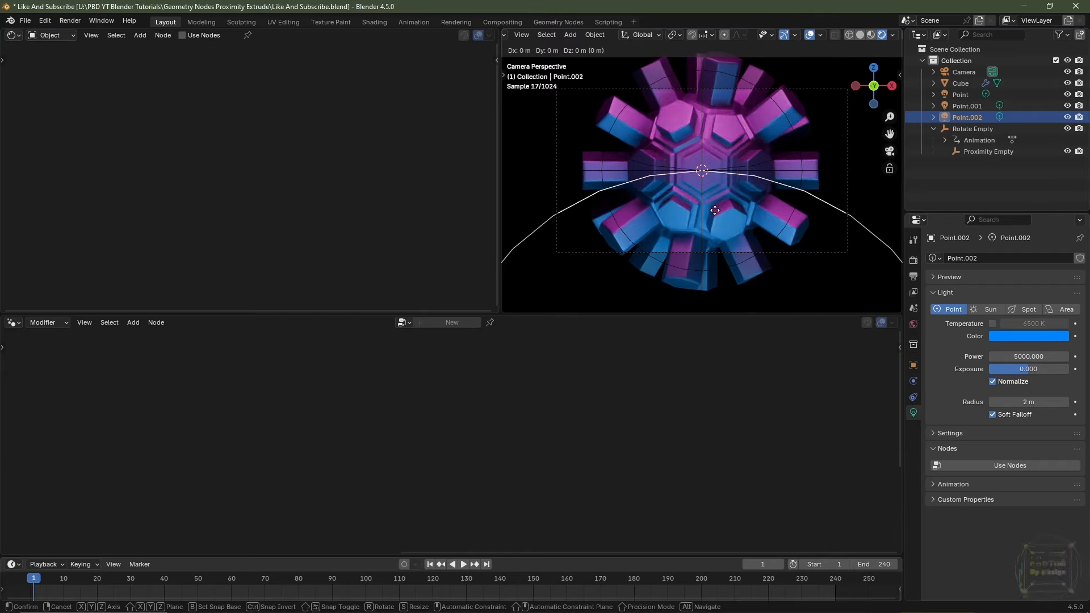
right_click(715, 211)
click(1015, 336)
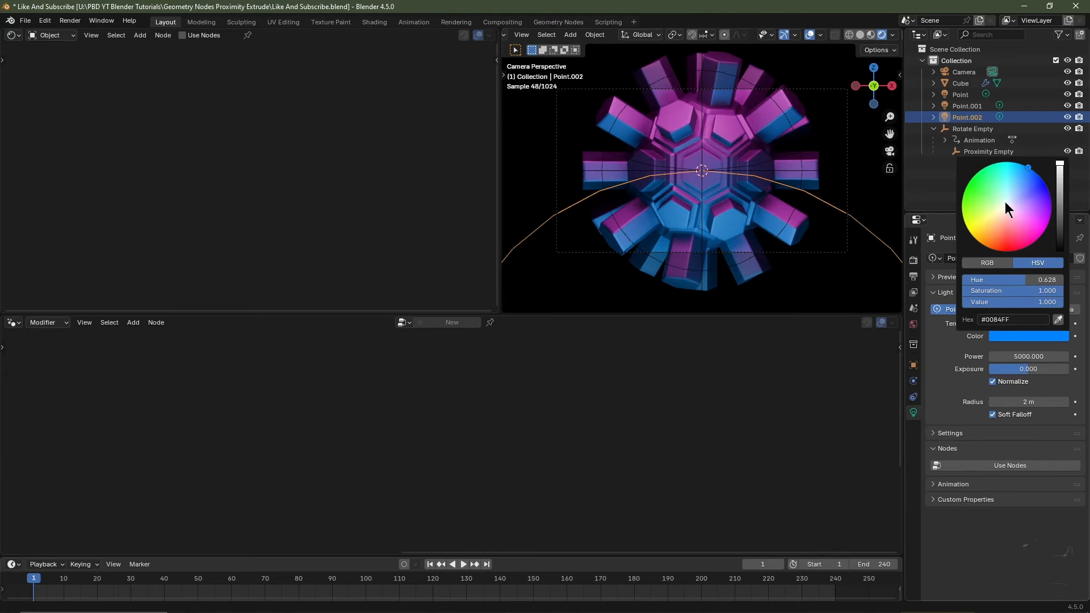
drag(1003, 208, 1003, 213)
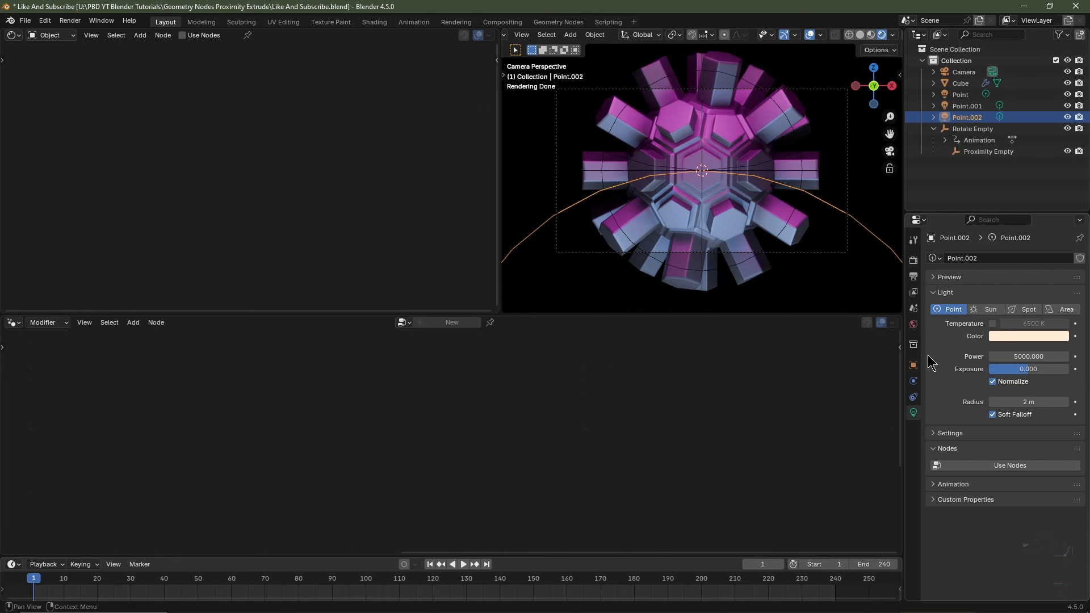
Step: Set the cream point light's Z location to 0 m
click(913, 365)
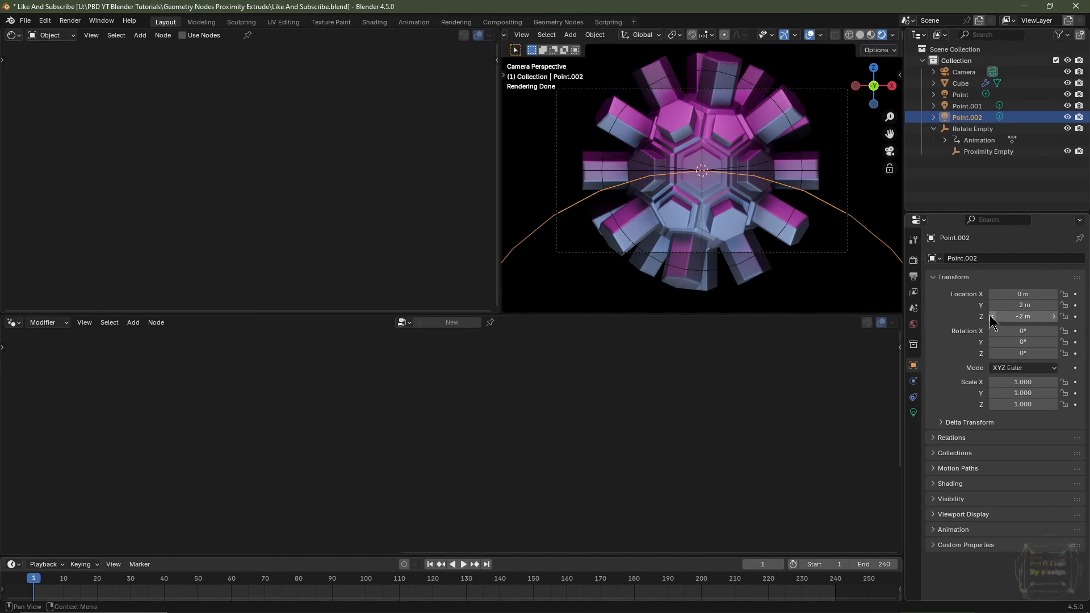
click(1020, 315)
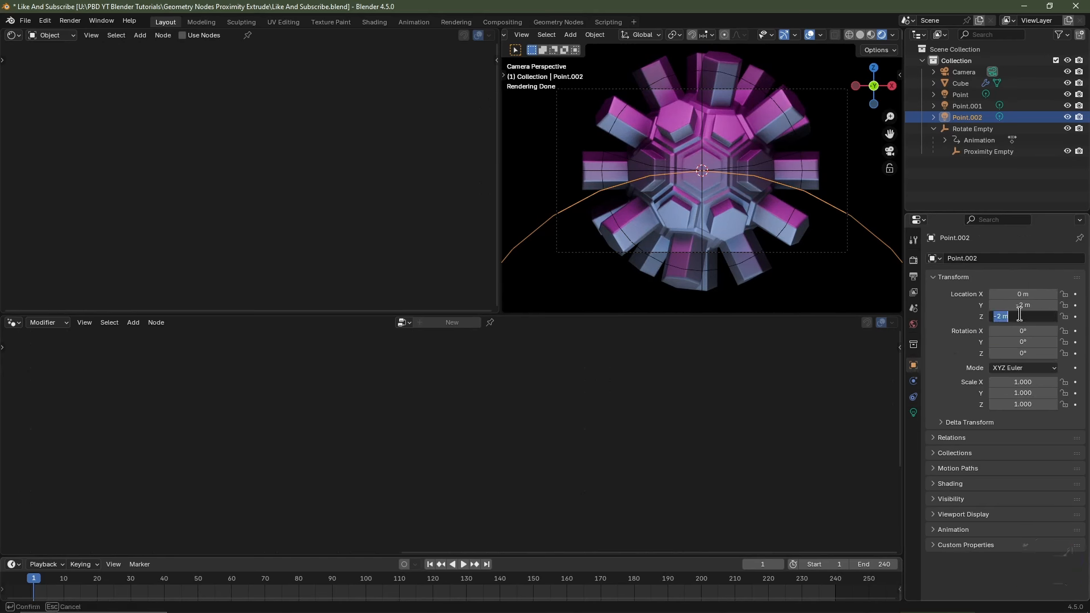
text(0)
key(Return)
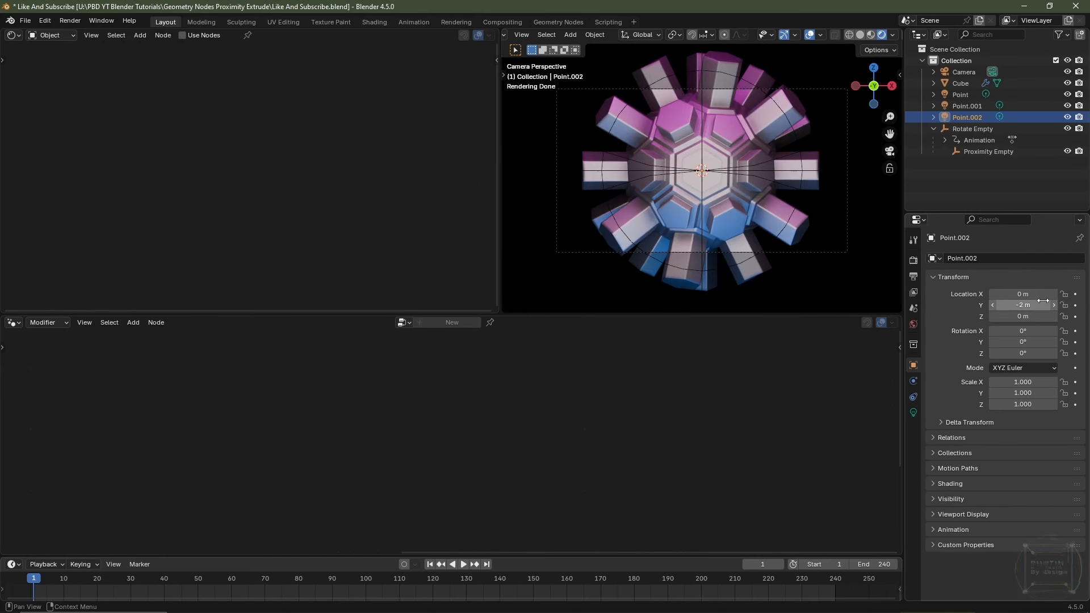
Step: Set the cream point light's radius to 0.25 m and its power to 100
click(914, 413)
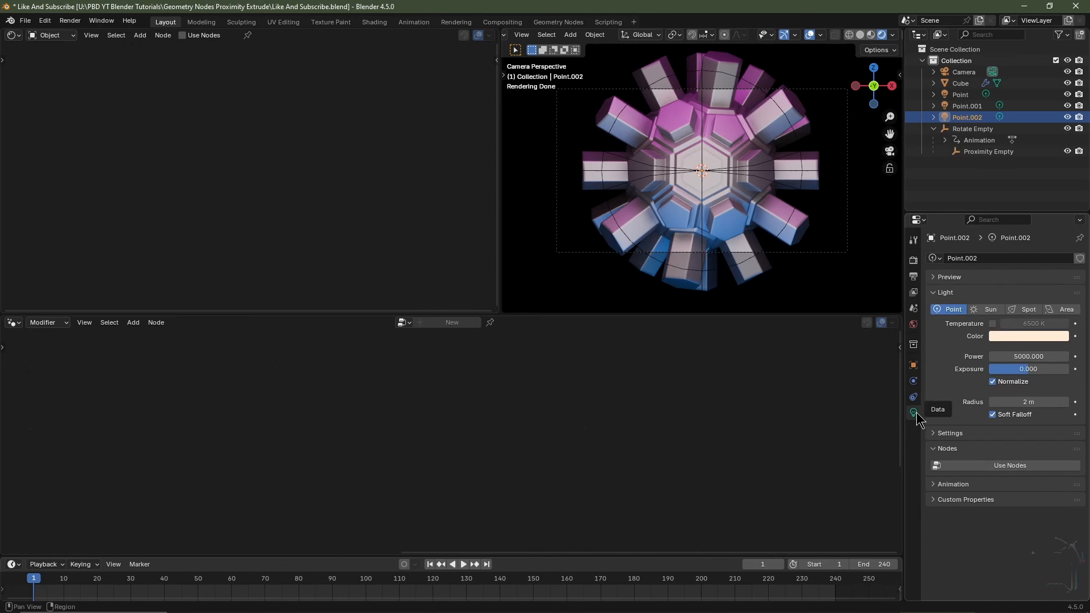
click(1026, 401)
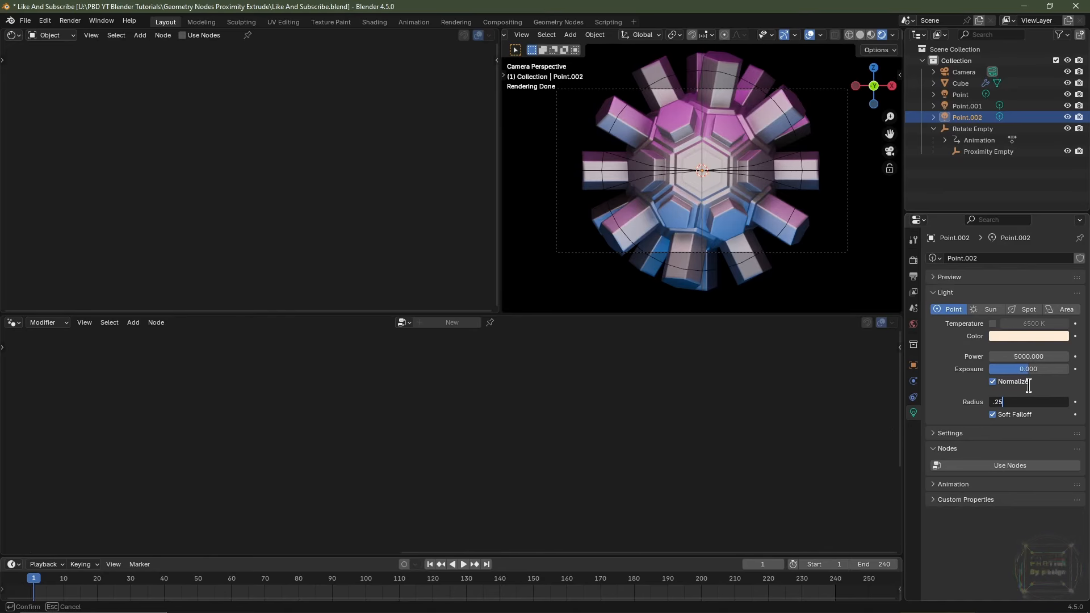
text(.25)
key(Return)
click(1009, 357)
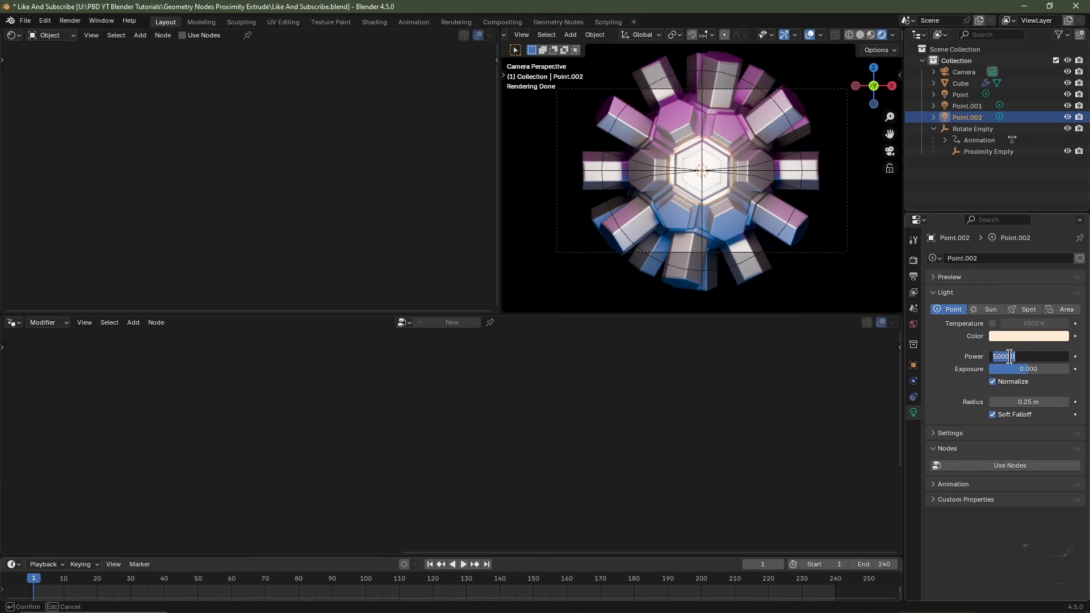
text(100)
key(Return)
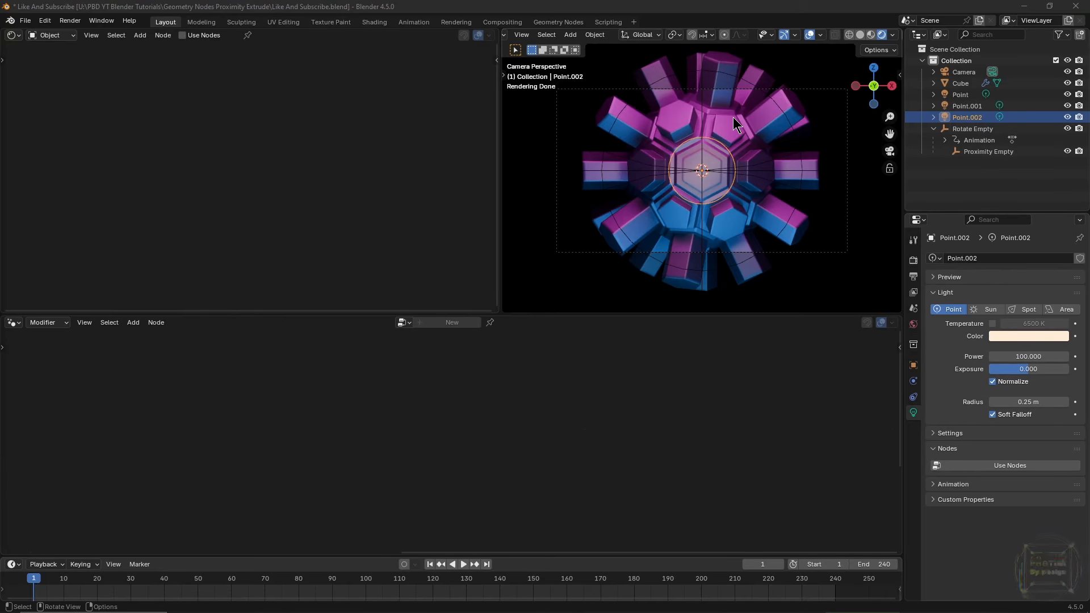
Step: Select the cube and enlarge the shader editor area in both height and width
click(733, 117)
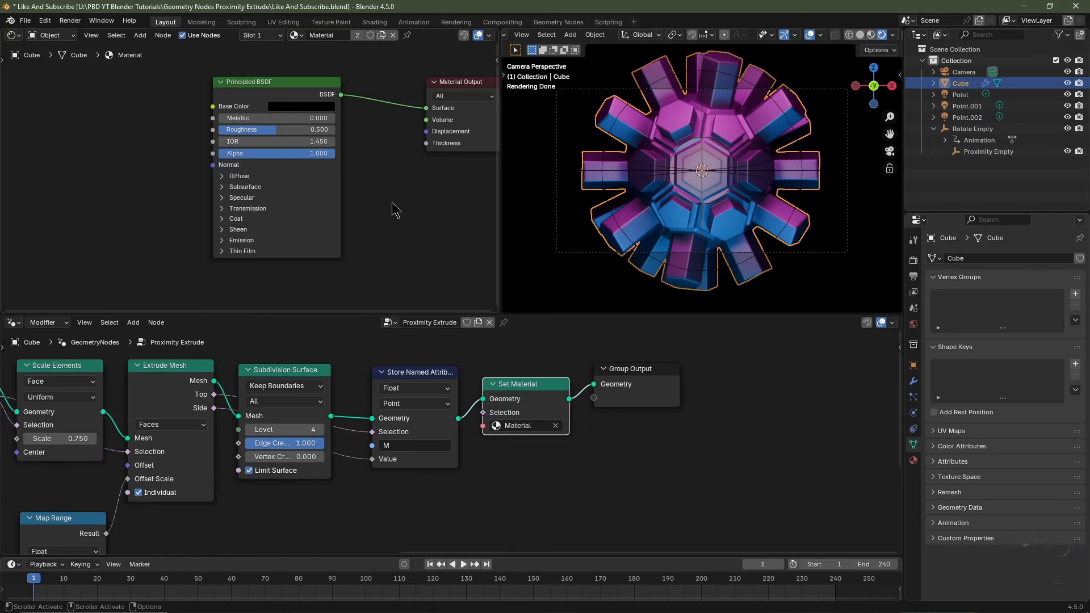
drag(409, 314, 417, 448)
drag(500, 360, 611, 348)
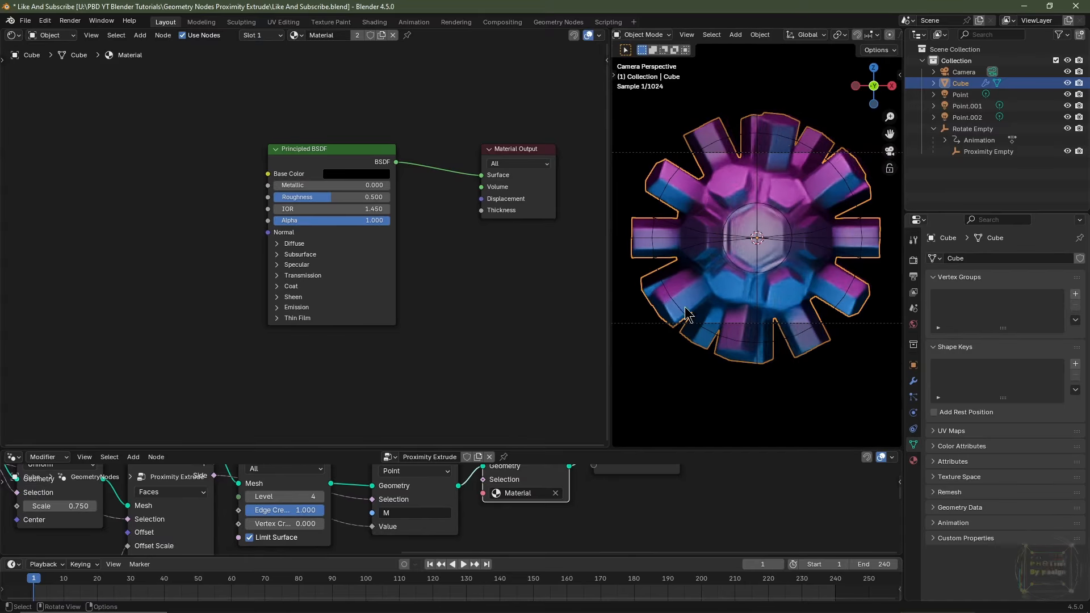
Step: Set the Principled BSDF's roughness to 0.6 in the cube's material
scroll(454, 227, up, 2)
double_click(452, 216)
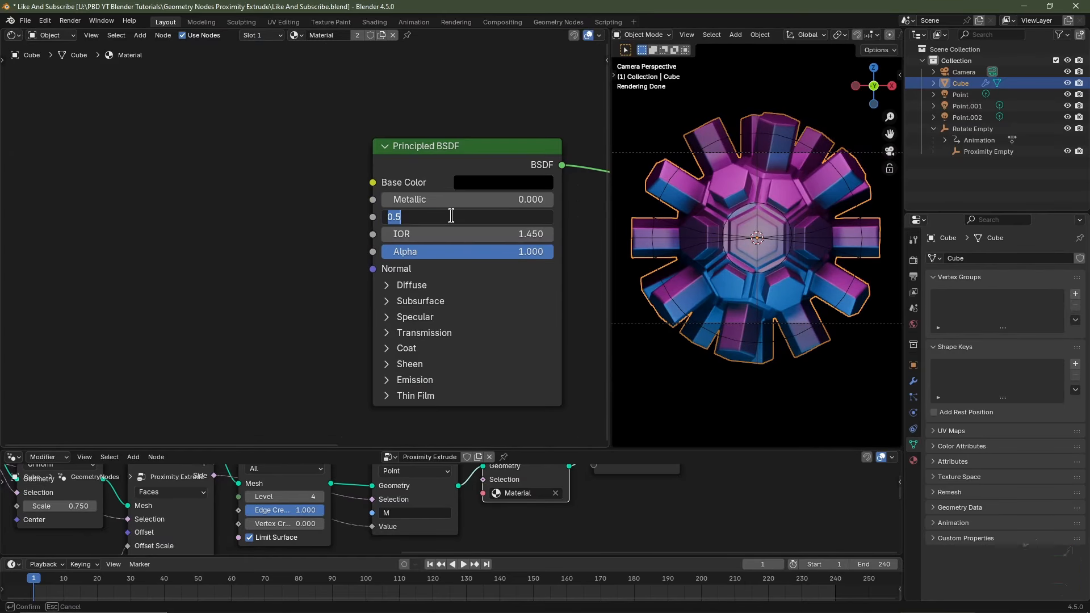
text(0.6)
key(Return)
Step: Add a Metallic BSDF node above the Principled BSDF in the cube's material
middle_drag(450, 219, 306, 368)
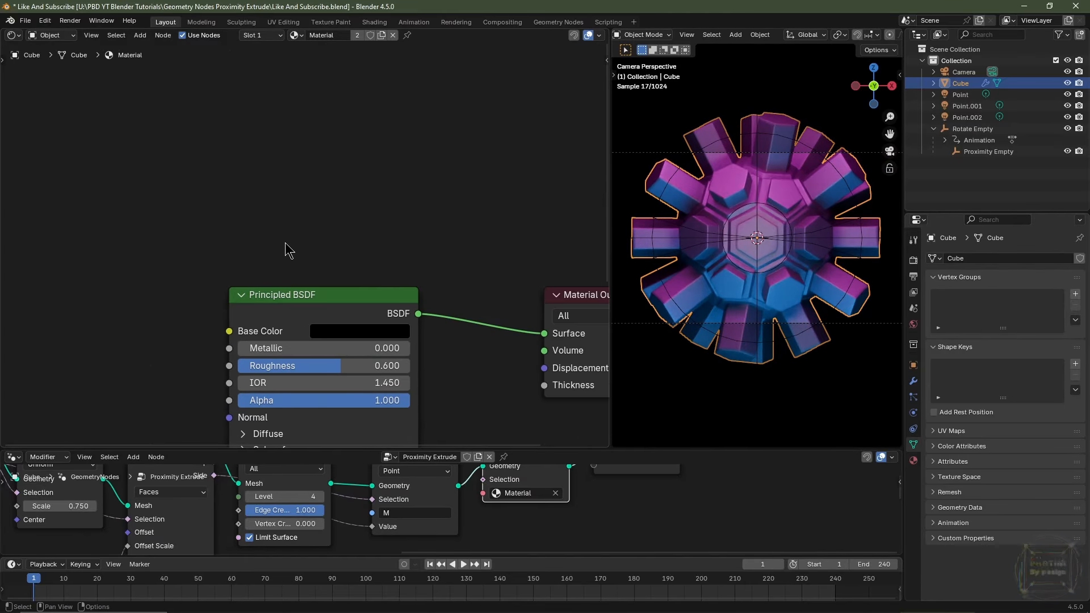
key(shift+a)
mouse_move(288, 250)
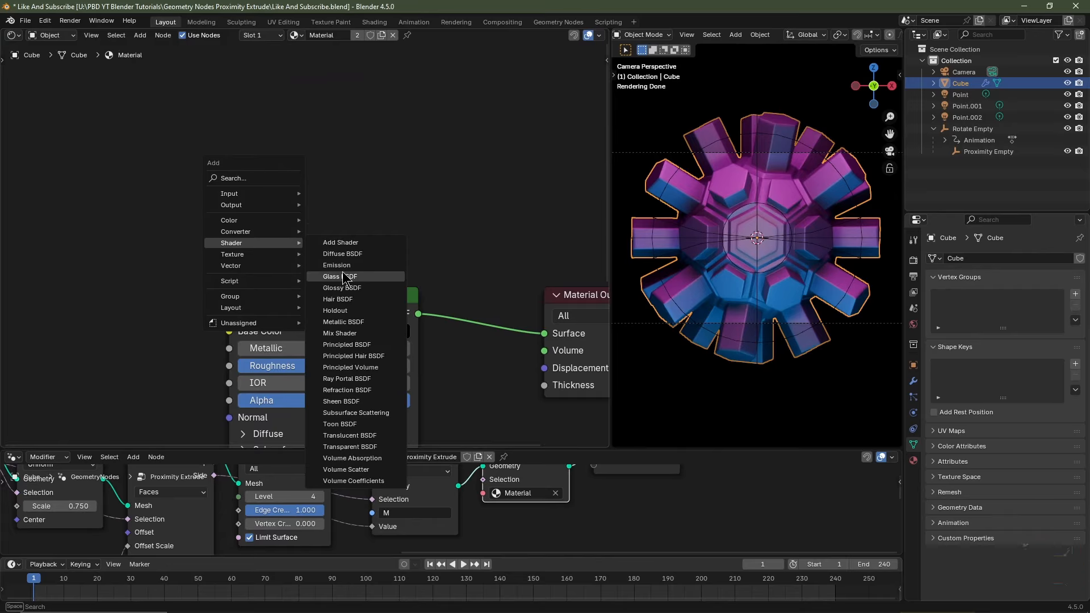
click(353, 323)
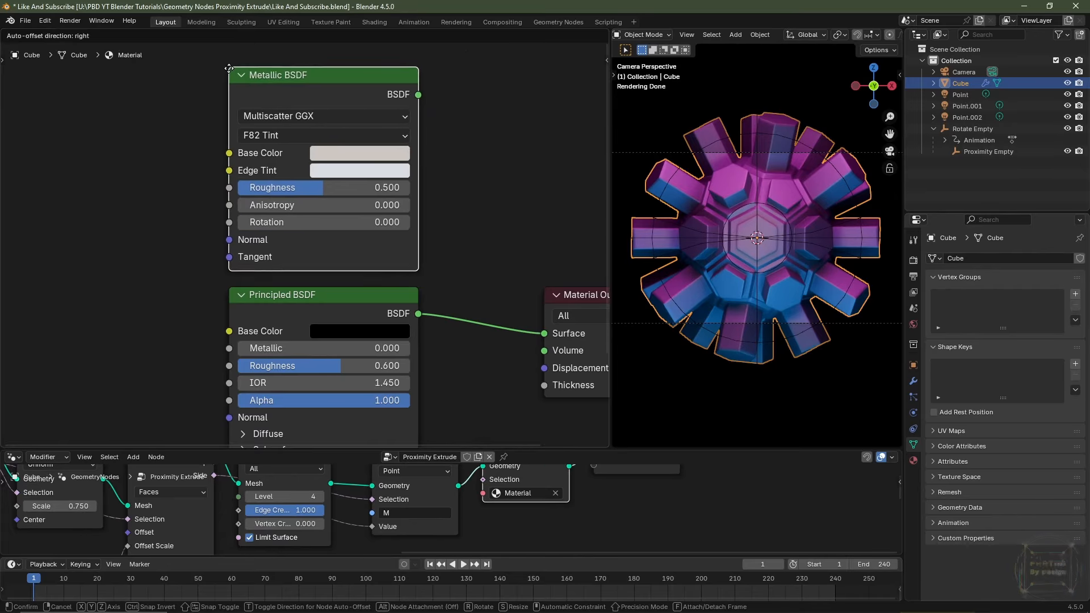
click(227, 70)
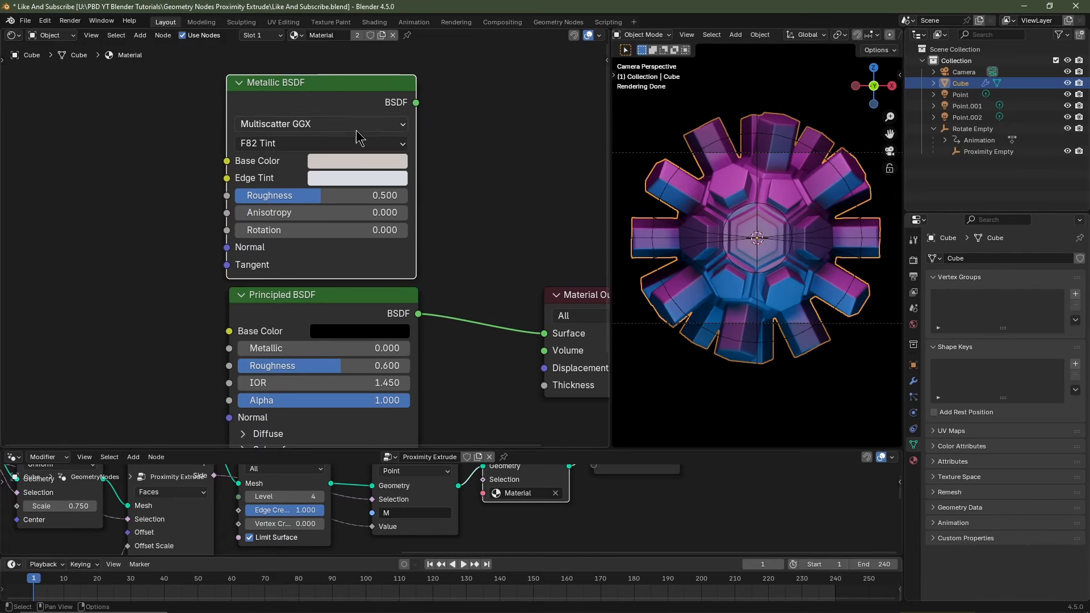
Step: Set the Metallic BSDF's base color to light orange #FFD79A, copy it to Edge Tint, and lower the tint's saturation
click(363, 165)
drag(375, 242, 357, 266)
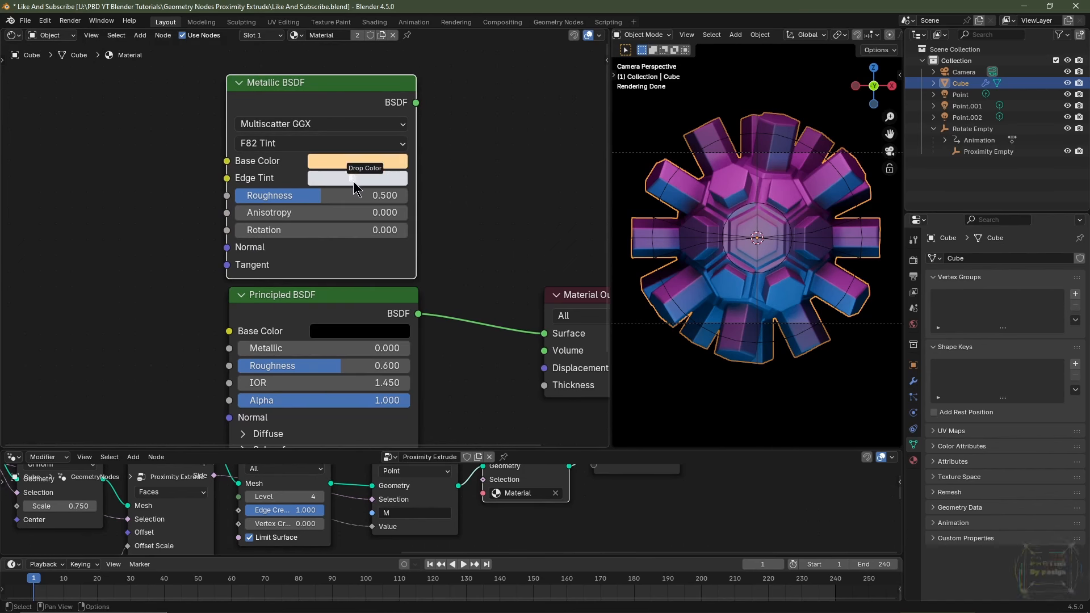
drag(353, 181, 353, 182)
click(353, 181)
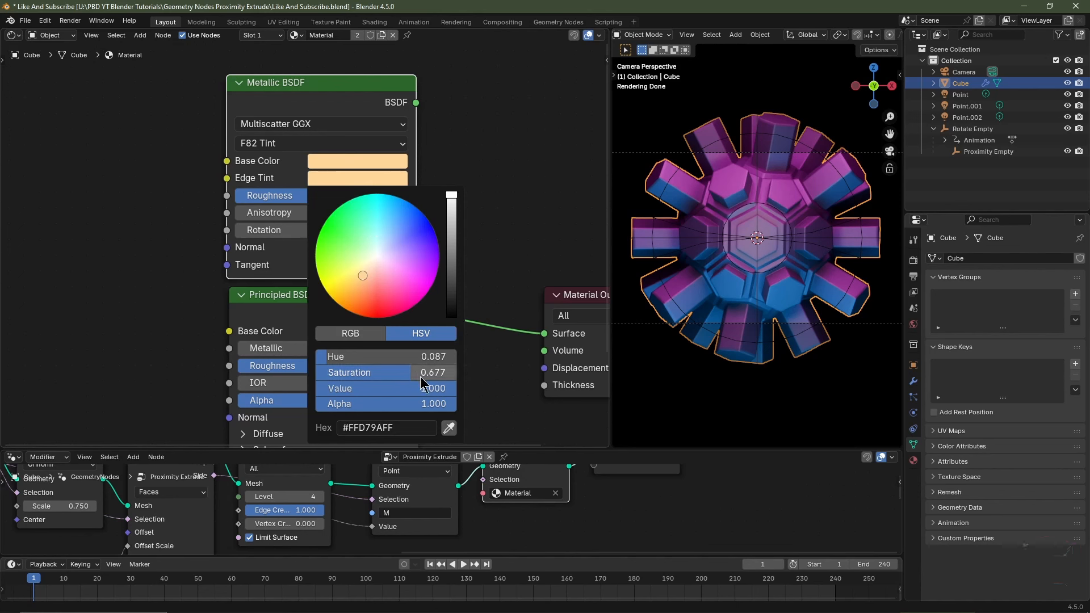
drag(426, 375, 375, 379)
Step: Set the Metallic BSDF's roughness to 0.333
click(374, 195)
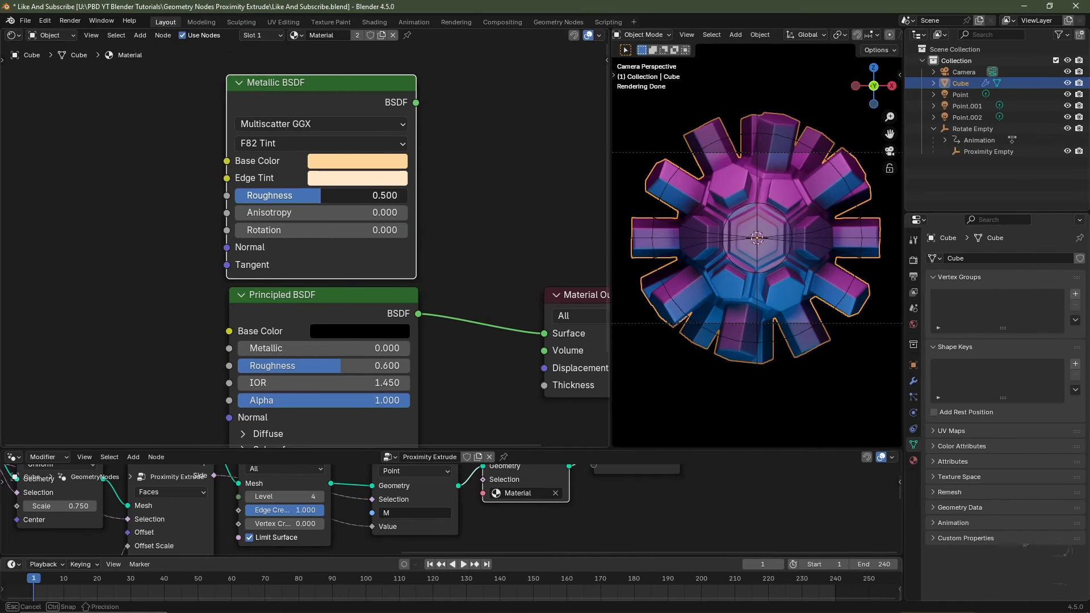
text(.333)
key(Return)
Step: Insert a Mix Shader between Principled BSDF and Material Output, and connect the Metallic BSDF to its second Shader input
middle_drag(489, 268, 413, 234)
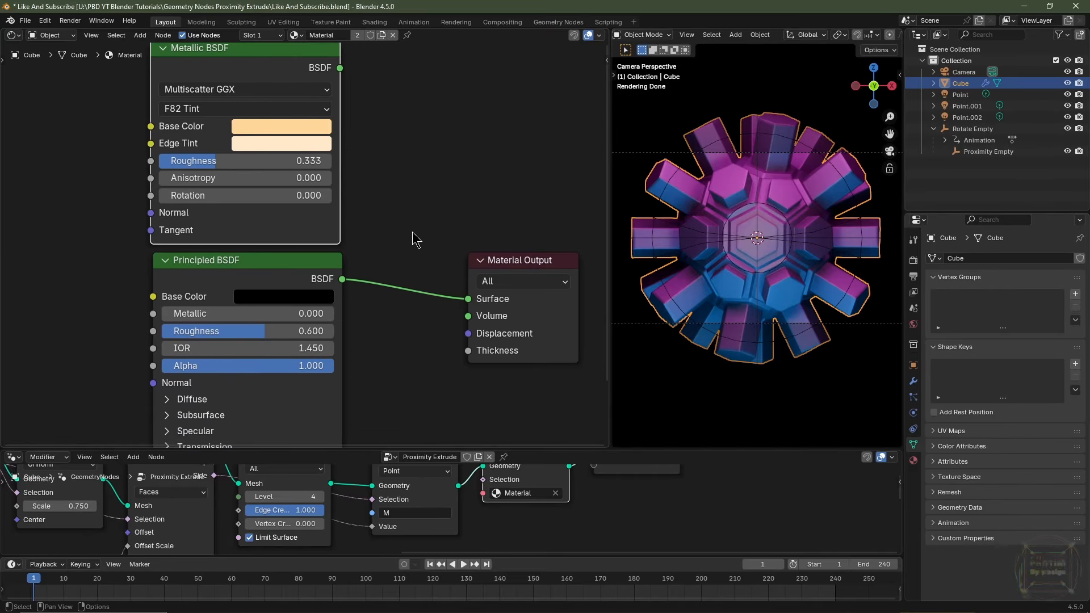
key(shift+a)
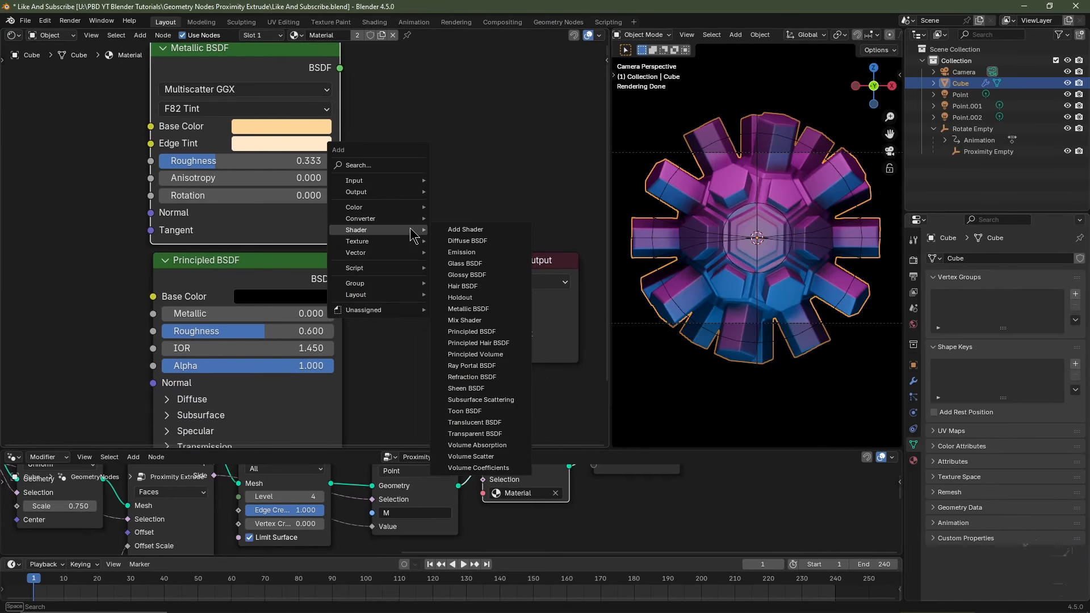
click(464, 320)
click(374, 220)
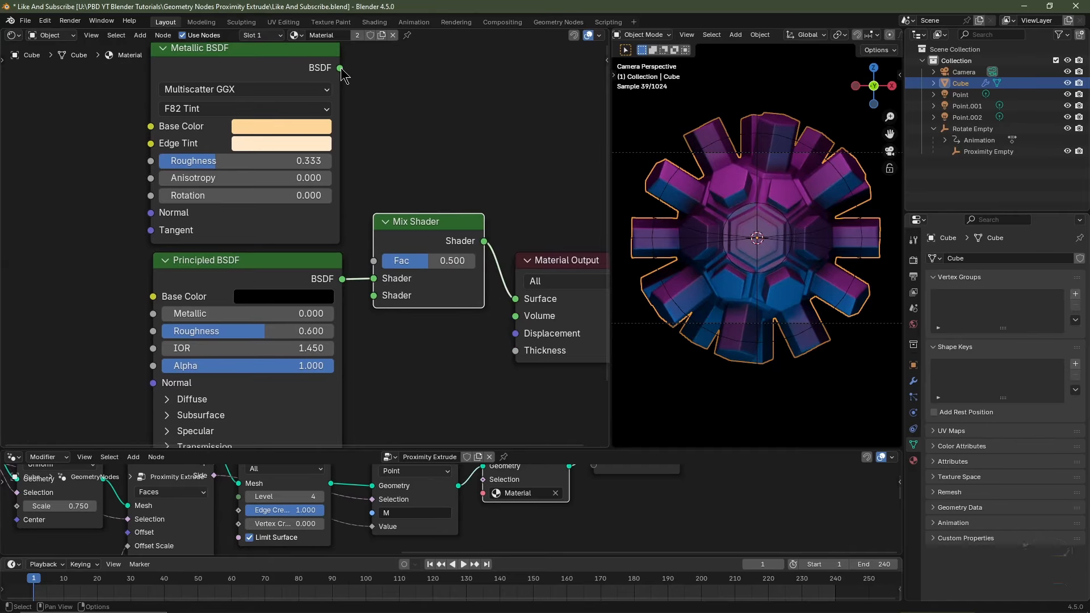
drag(340, 69, 367, 301)
Step: Add an Attribute node to the cube's material, to the left of the shader nodes, and set its attribute name to M
middle_drag(156, 299, 347, 307)
mouse_move(346, 483)
middle_down()
mouse_move(328, 520)
mouse_move(341, 491)
middle_up()
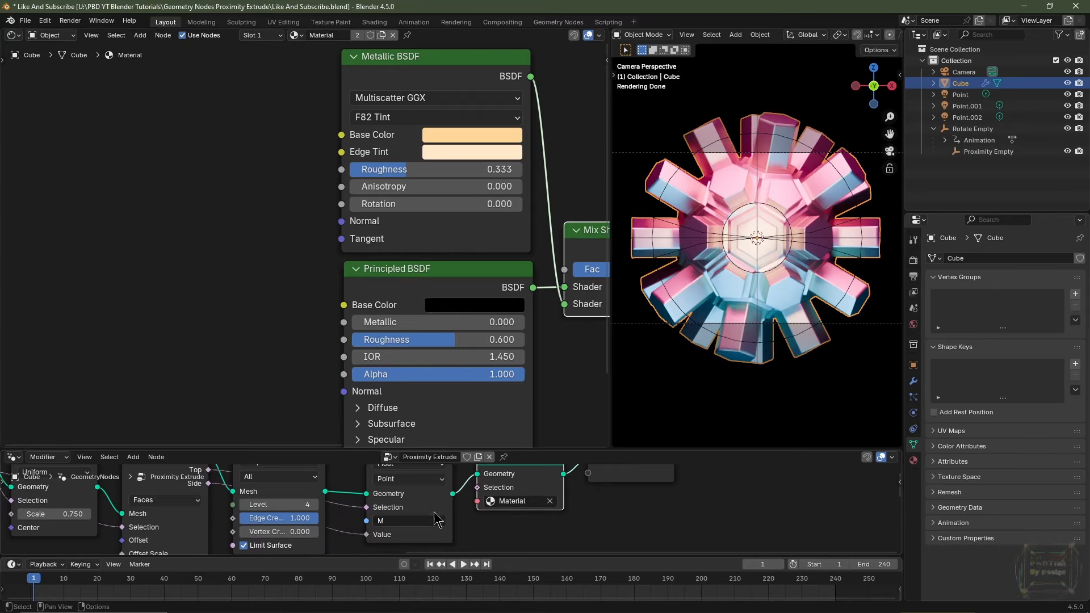
middle_drag(440, 513, 448, 532)
key(shift+a)
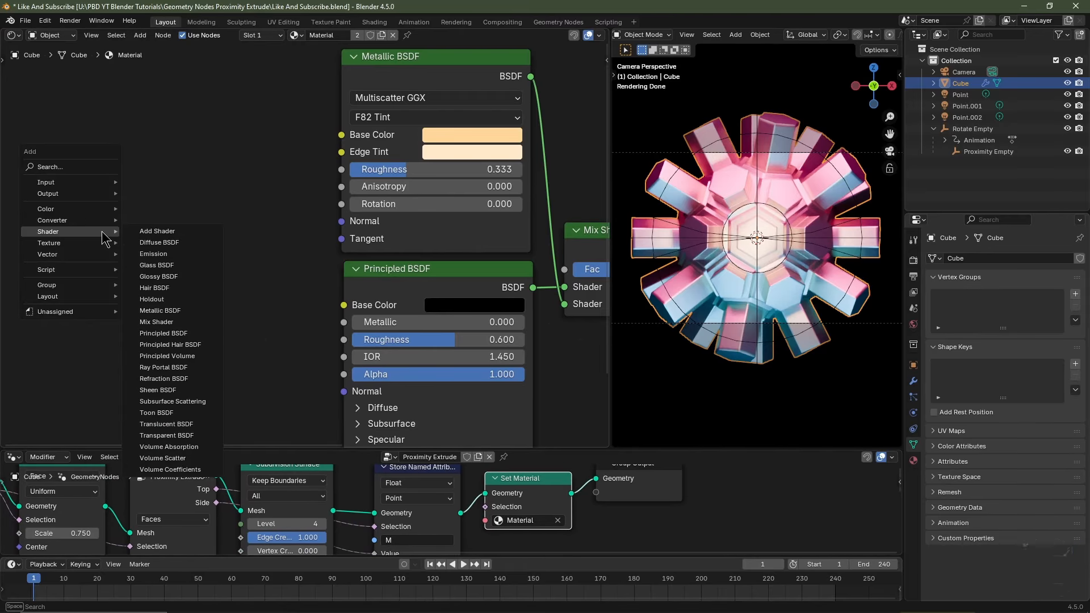
mouse_move(108, 182)
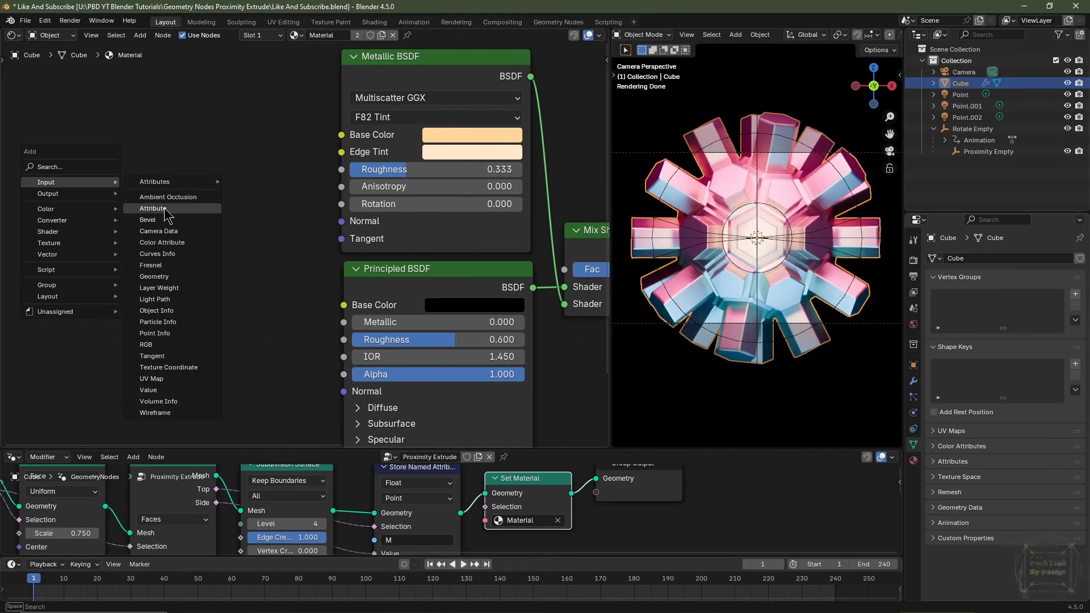
click(161, 211)
click(111, 275)
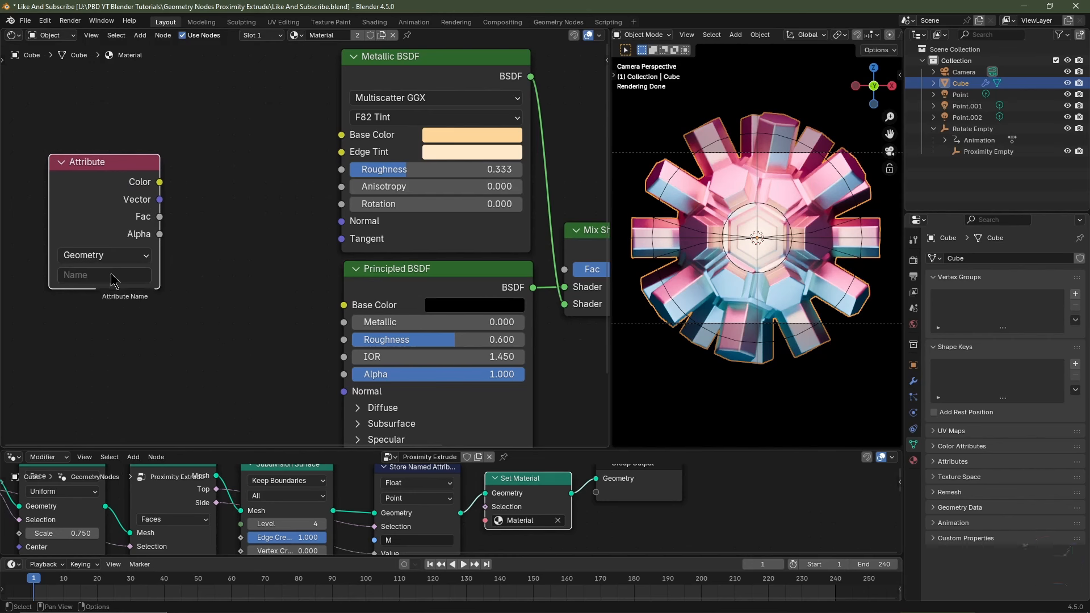
click(113, 275)
text(M)
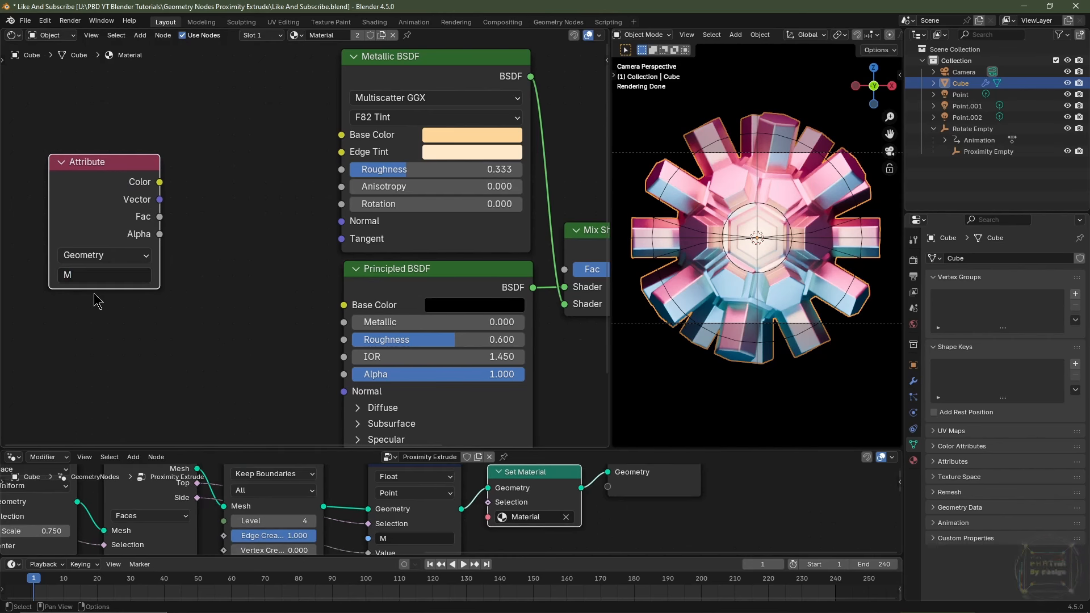
key(Return)
scroll(485, 519, down, 2)
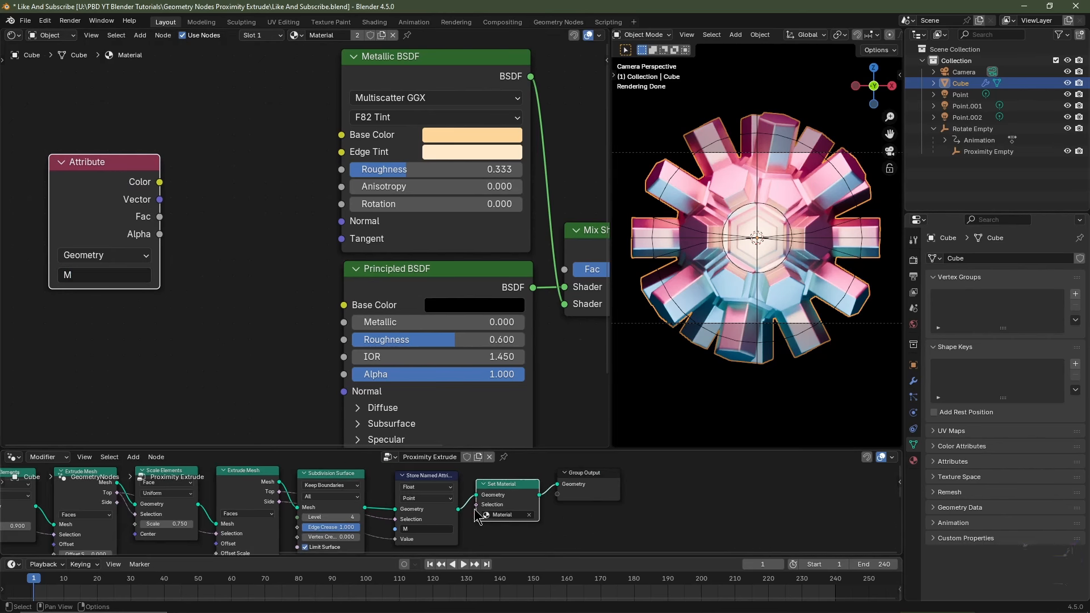
Step: Add a Color Ramp node to the material and wire the Attribute's Fac through it into the Mix Shader's Fac
scroll(479, 511, up, 3)
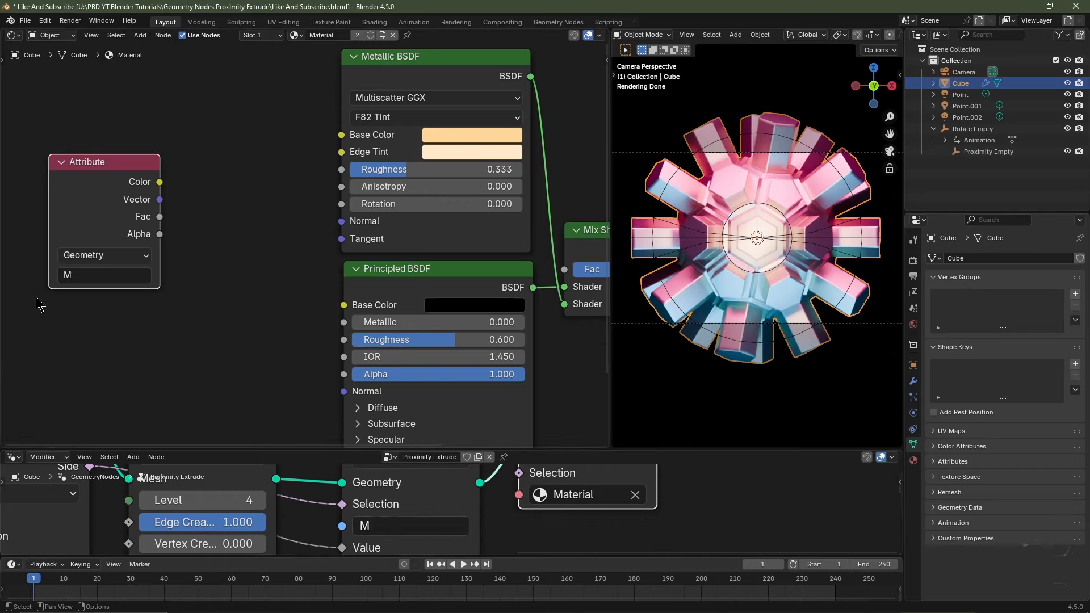
scroll(159, 287, down, 1)
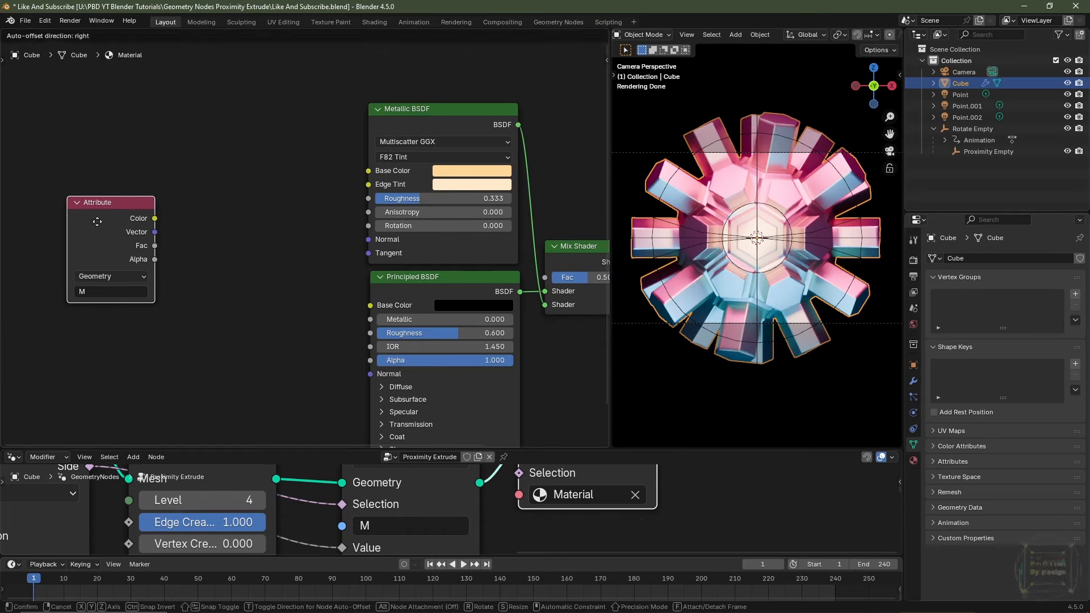
key(shift+a)
mouse_move(227, 322)
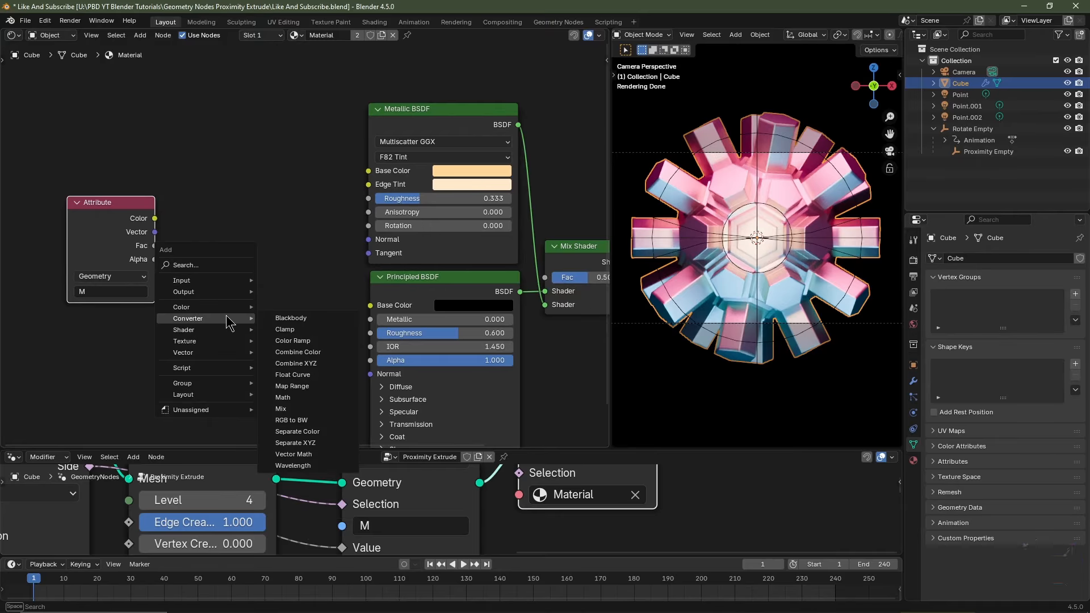
click(293, 341)
click(193, 193)
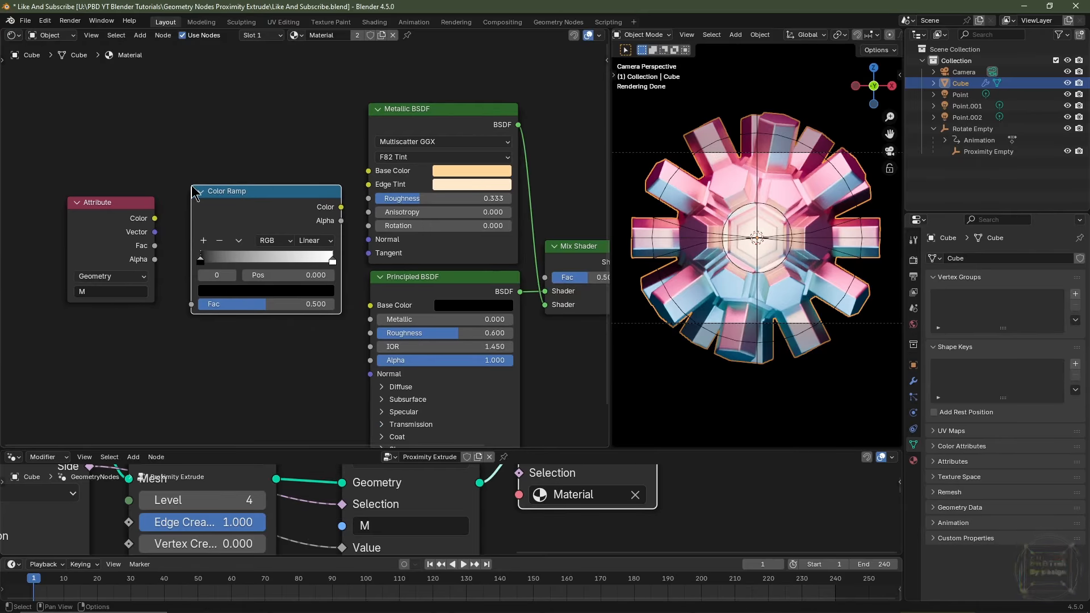
drag(153, 247, 202, 317)
middle_drag(330, 250, 183, 262)
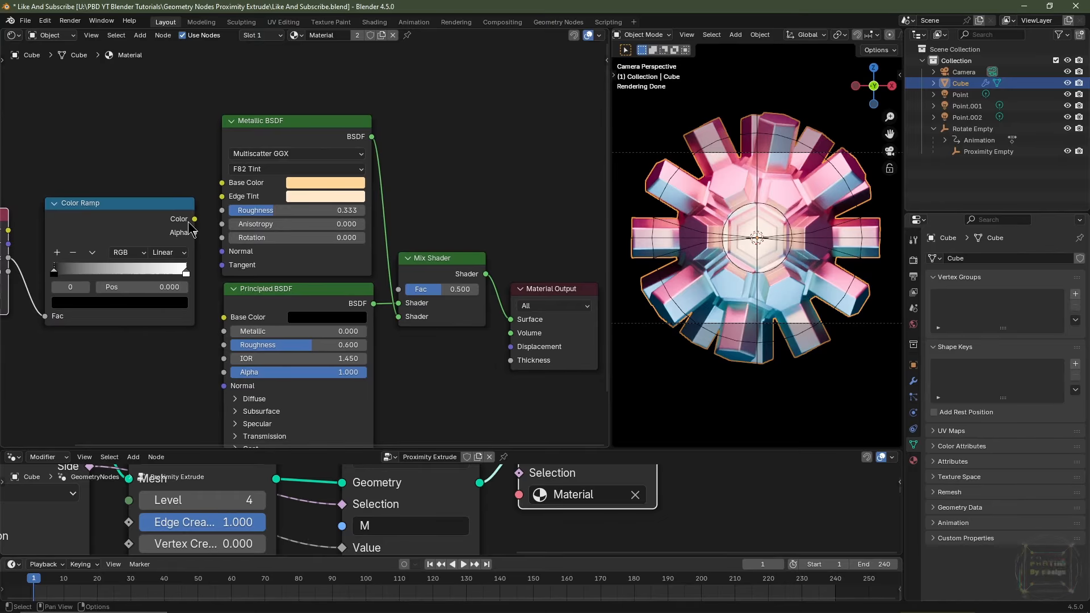
drag(192, 220, 398, 291)
Step: Set the Color Ramp's interpolation to Constant and move its white stop to position 0.2
middle_drag(190, 329, 315, 322)
scroll(311, 318, up, 4)
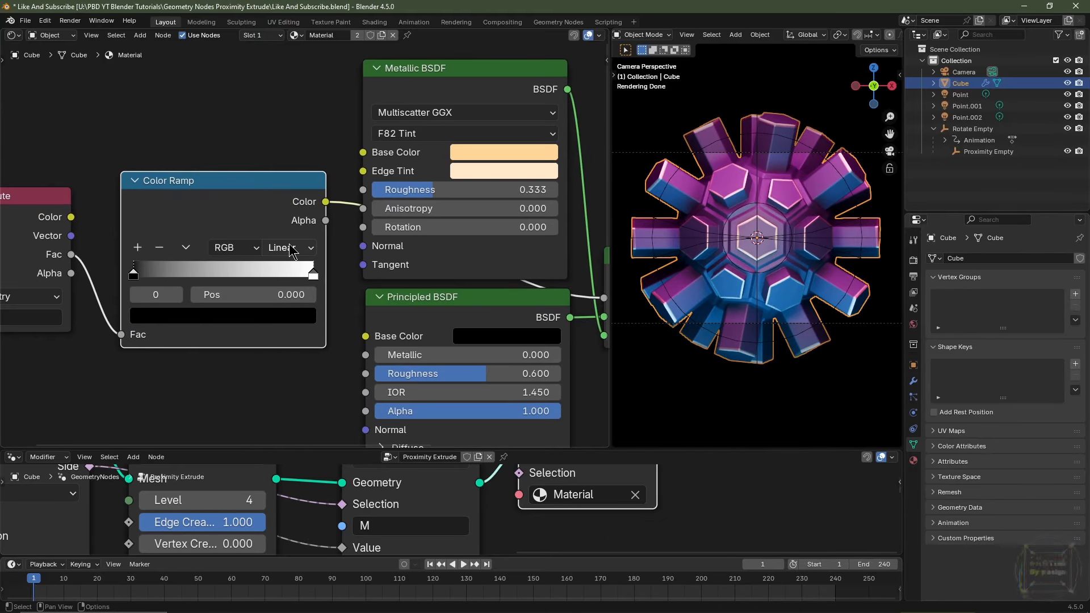
click(291, 248)
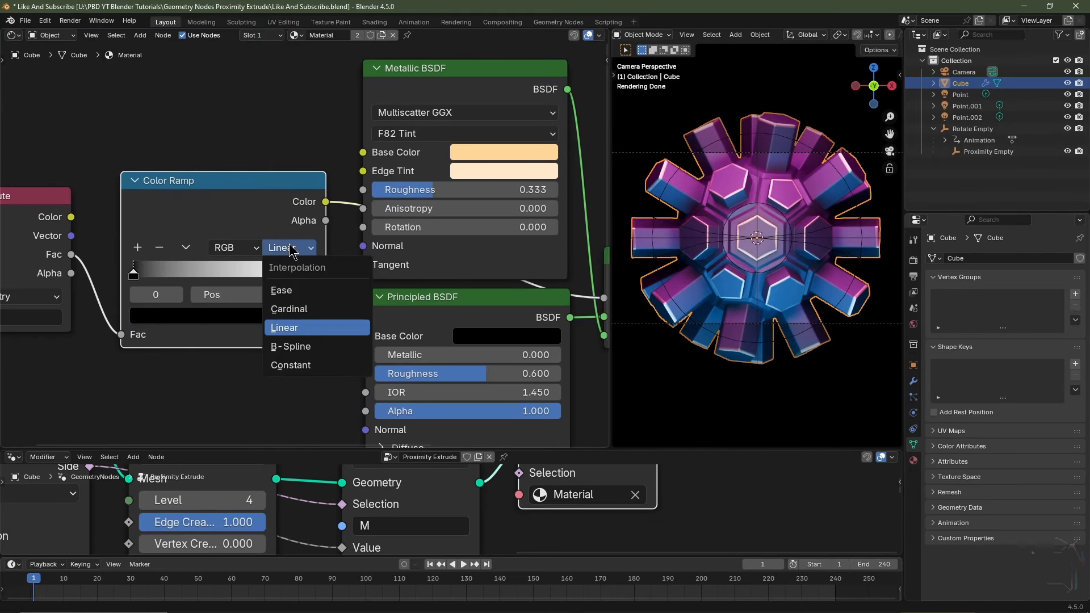
click(299, 365)
click(313, 274)
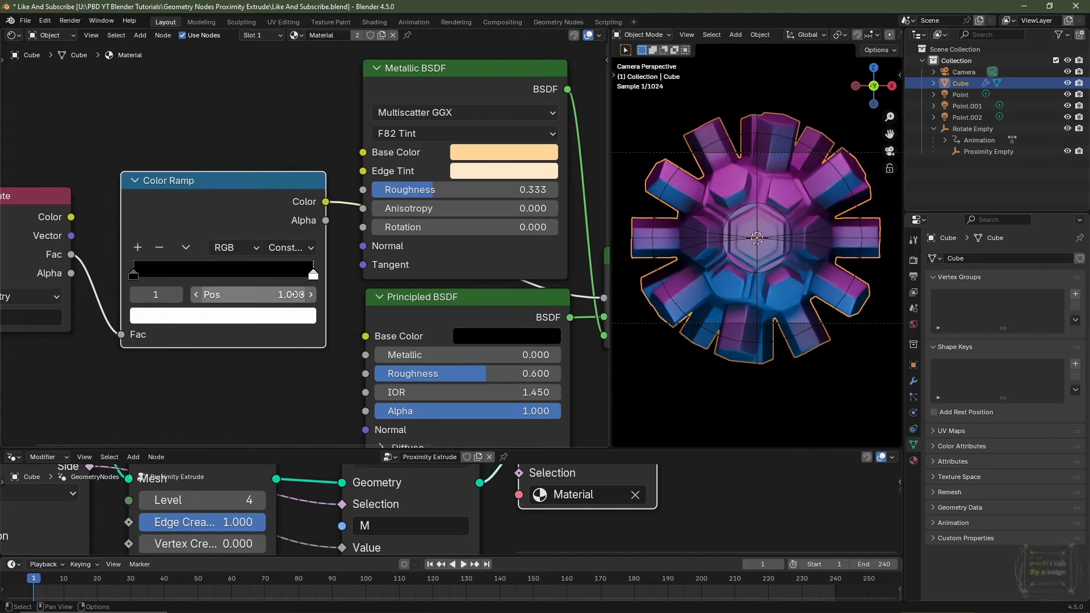
click(285, 295)
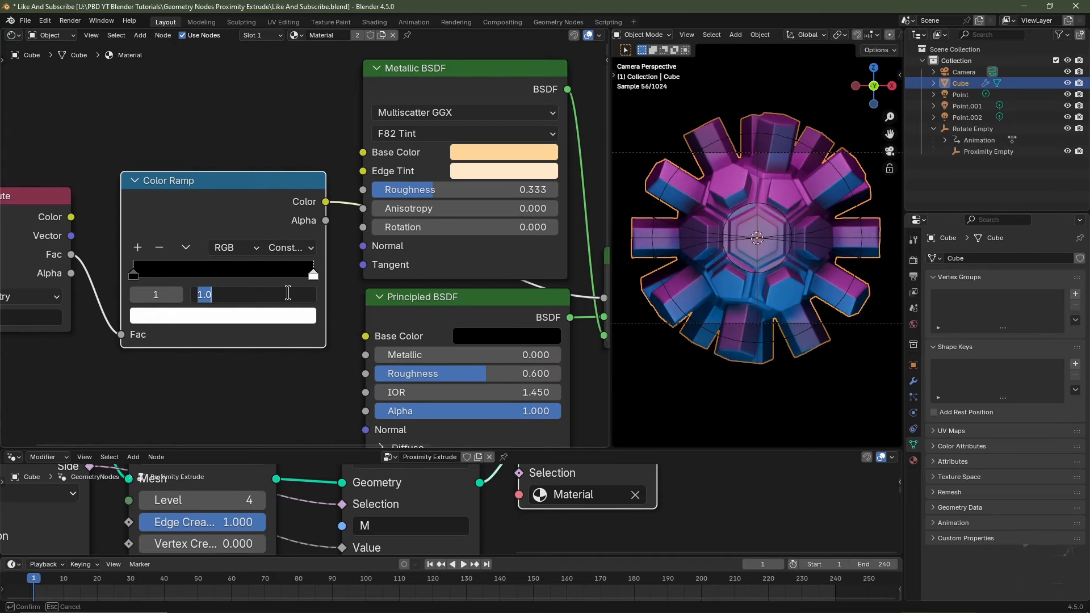
text(.2)
key(Return)
Step: Enlarge the geometry node editor upward and widen the 3D viewport by narrowing the shader editor
middle_drag(288, 293, 280, 101)
scroll(369, 343, down, 8)
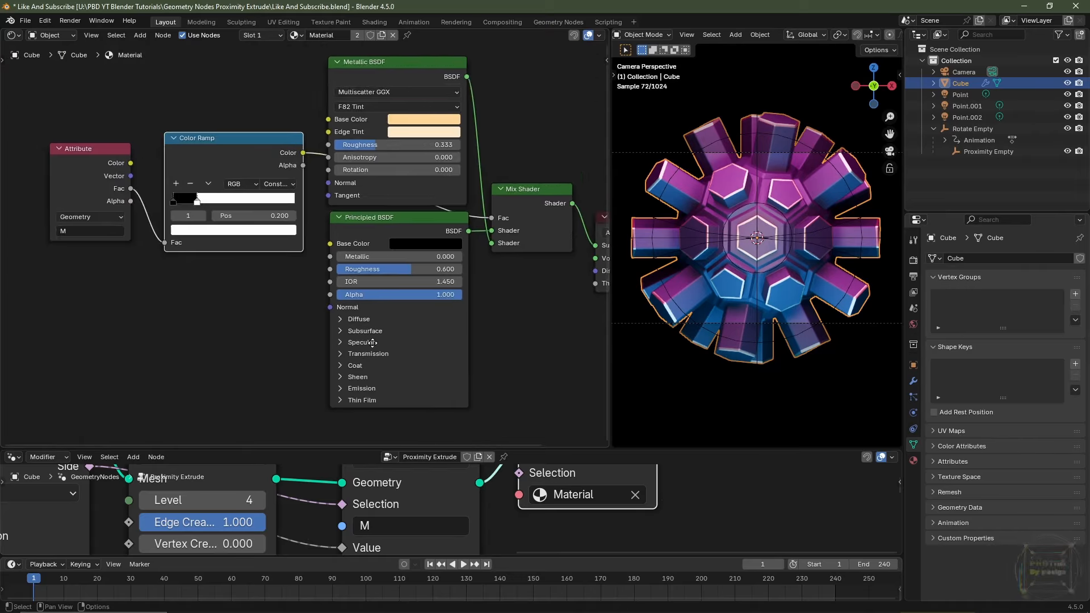
drag(438, 228, 445, 178)
drag(521, 243, 527, 164)
drag(455, 339, 454, 288)
scroll(433, 419, down, 8)
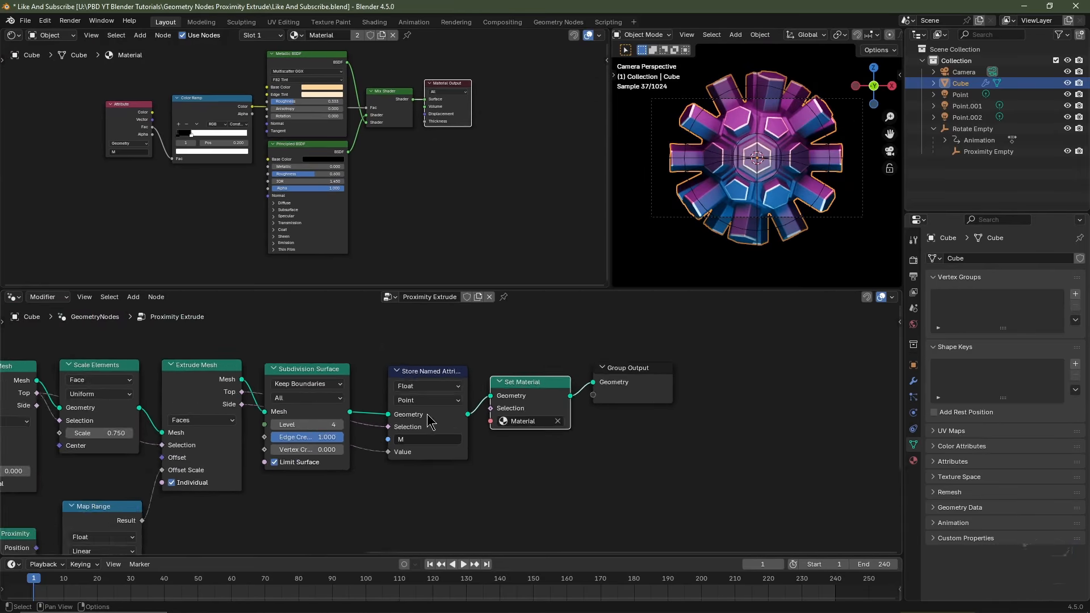
middle_drag(431, 421, 550, 373)
drag(610, 261, 393, 260)
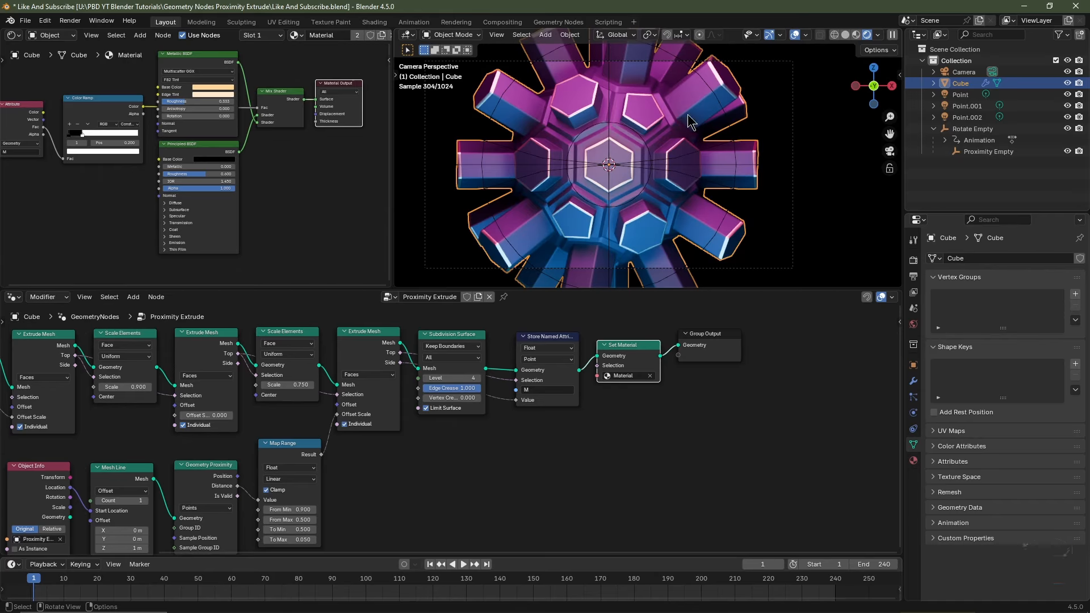
Step: In the scene's Color Management render settings, set the gamma to 0.5 and the exposure to 0.75
click(914, 260)
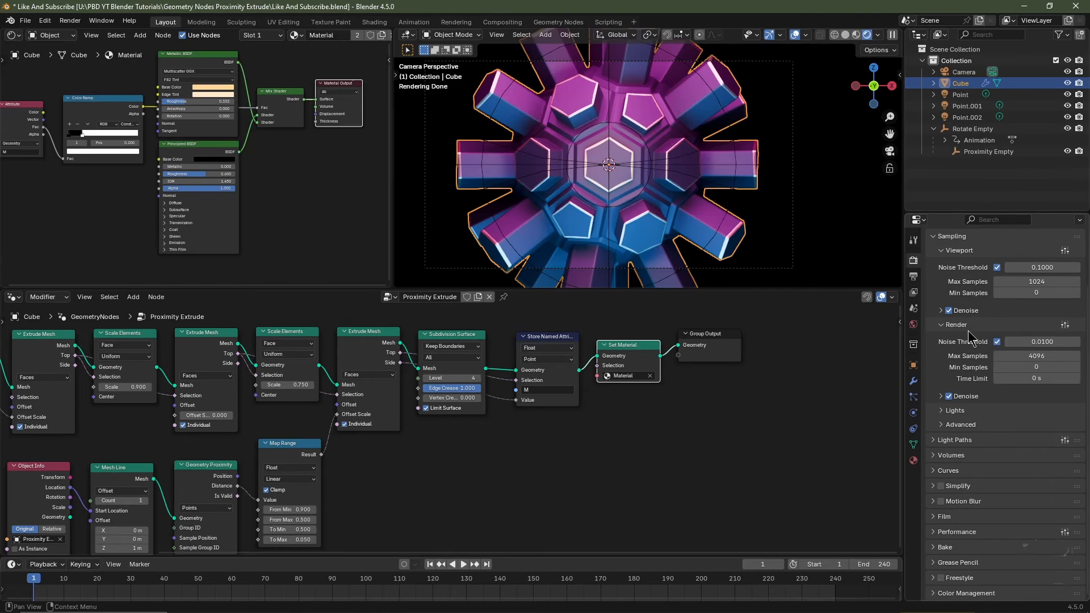
click(934, 594)
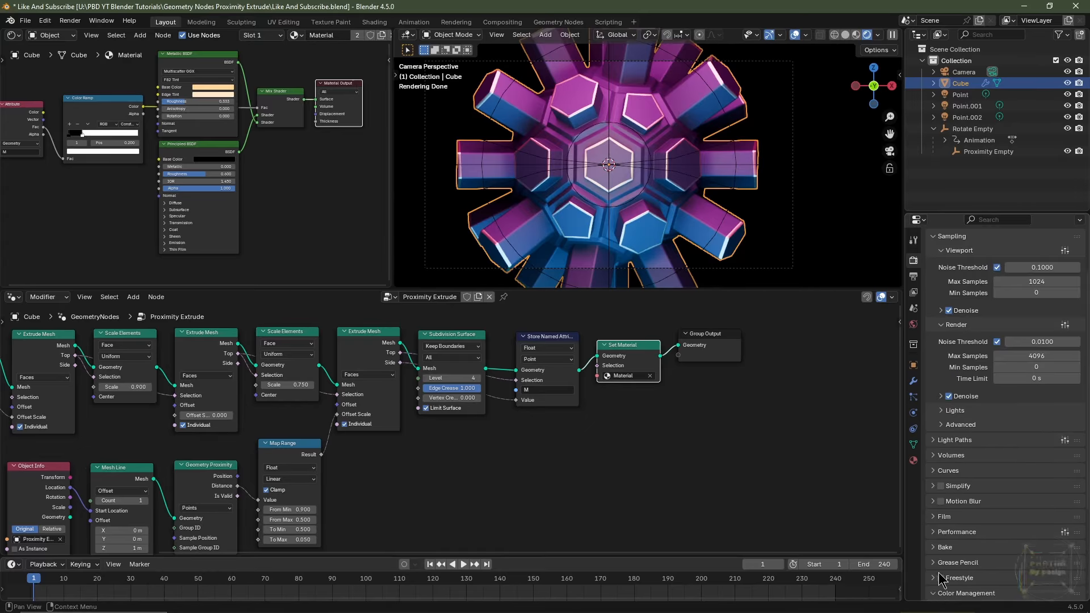
scroll(982, 557, down, 6)
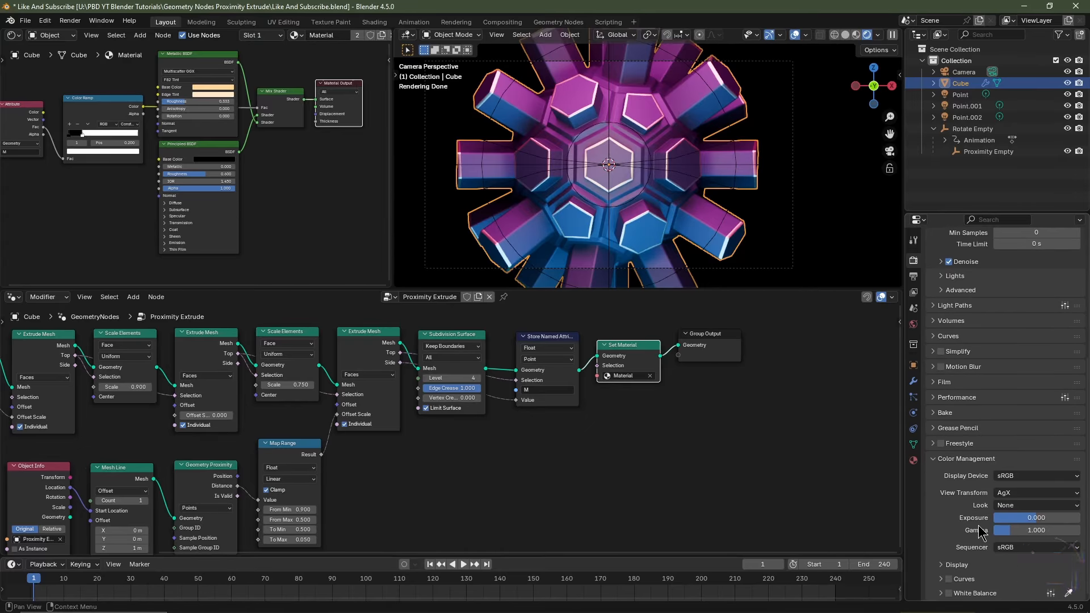
click(1024, 531)
text(0.5)
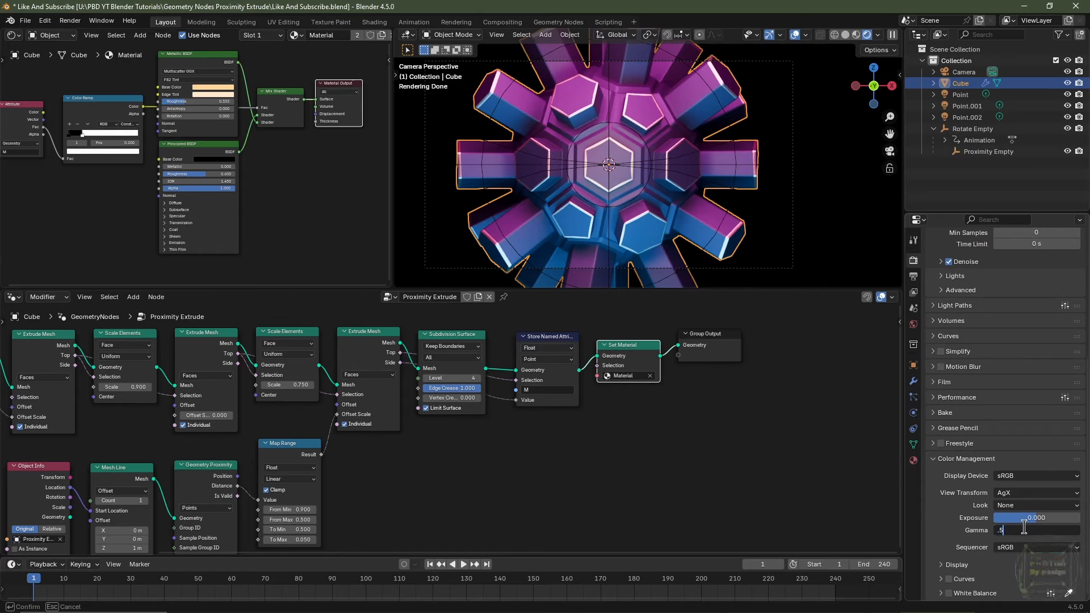
key(Return)
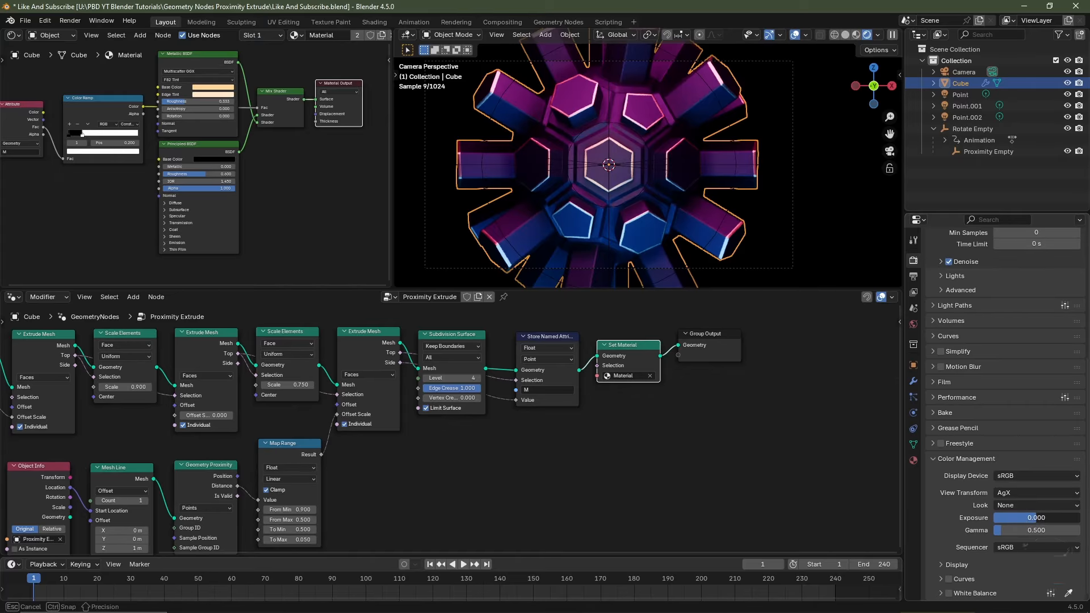
click(1020, 516)
text(.75)
key(Return)
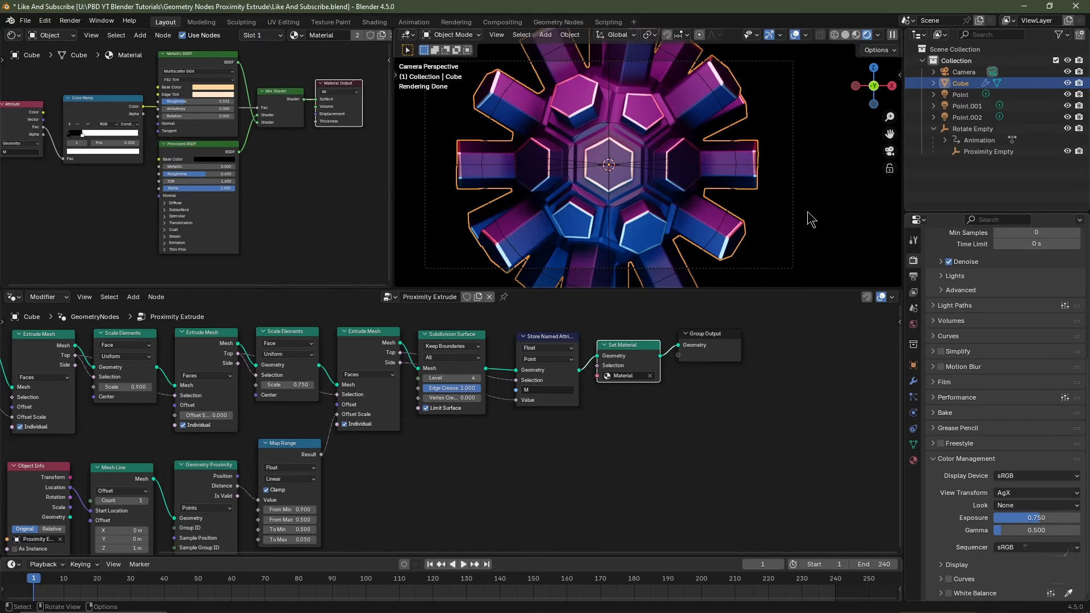
Step: Switch the 3D viewport to solid shading and mute the Subdivision Surface node in the Proximity Extrude tree
click(845, 35)
scroll(667, 161, down, 1)
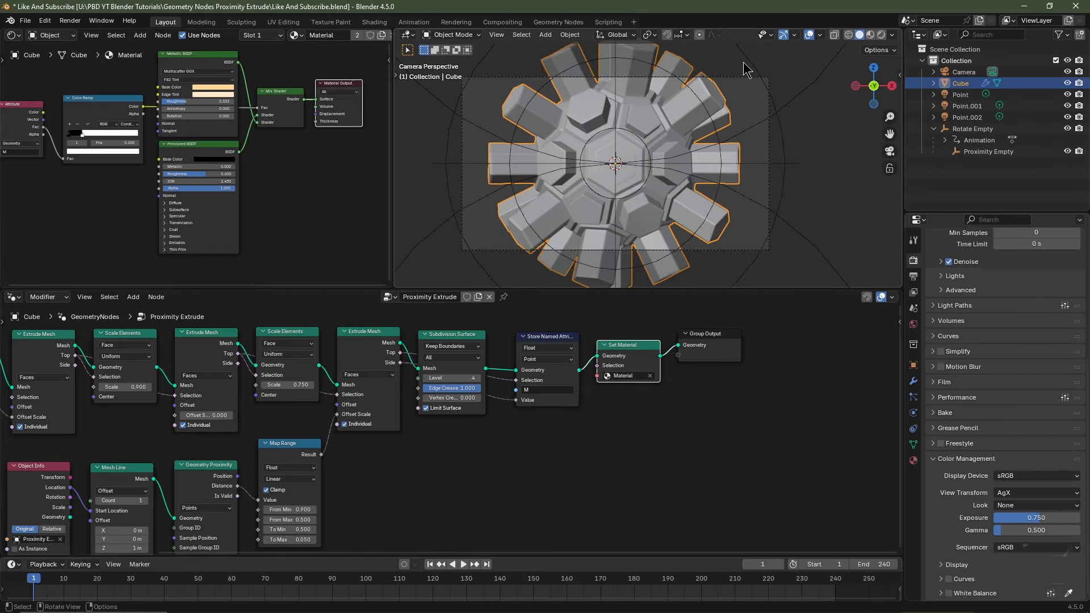
scroll(499, 361, up, 3)
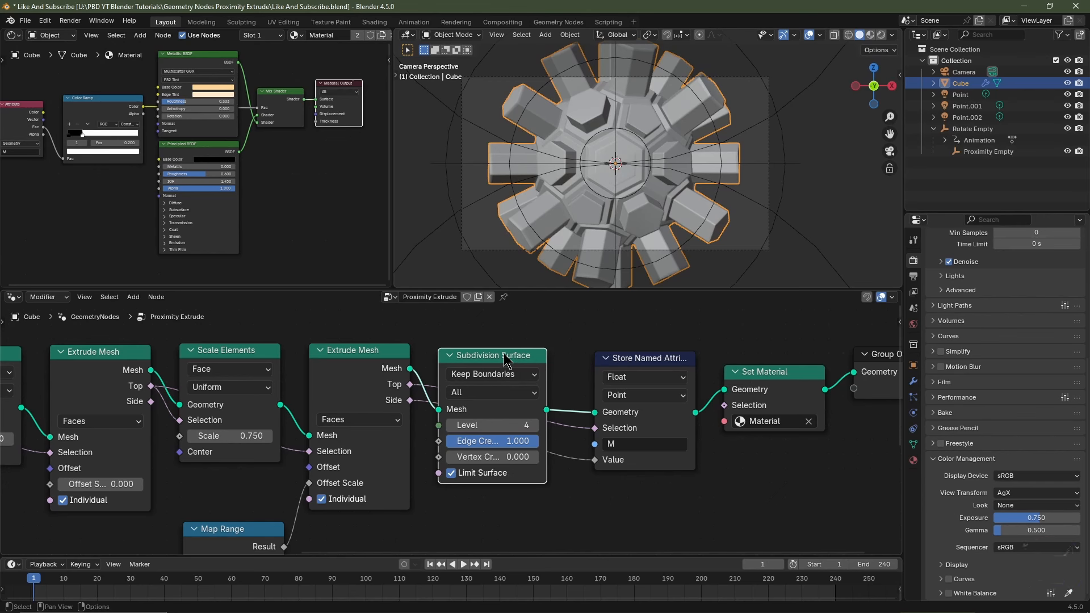
key(m)
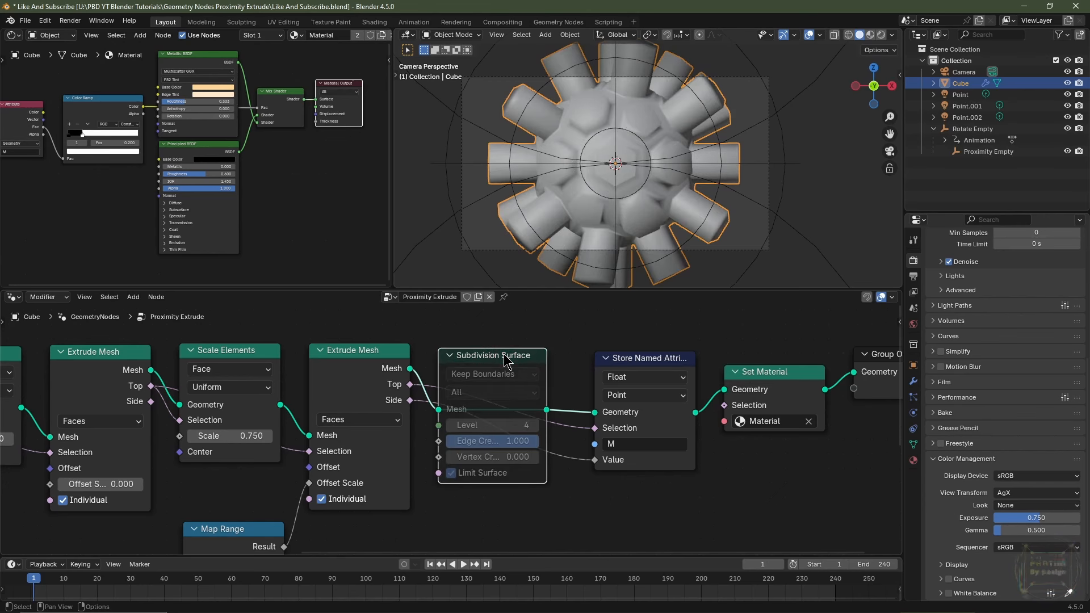
Step: Keyframe the Rotate Empty's X rotation at 0° on frame 1
click(972, 129)
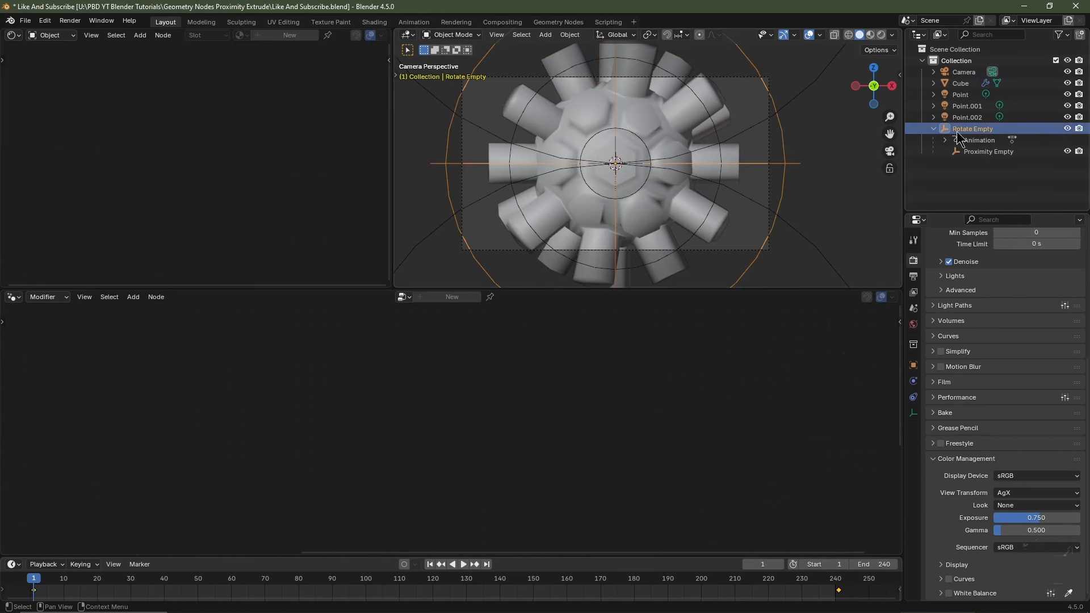
click(913, 365)
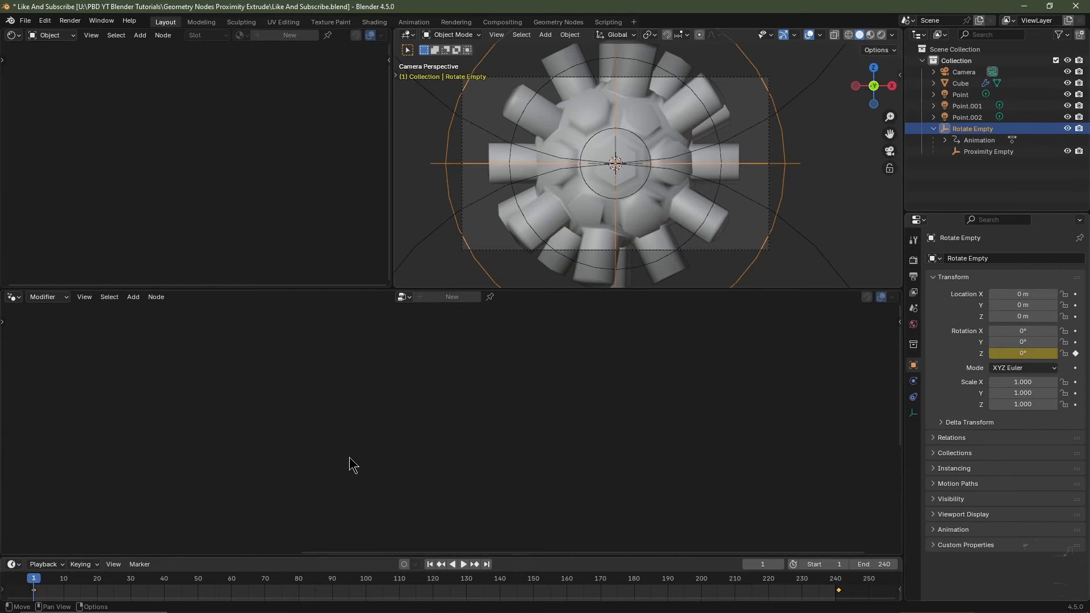
click(1076, 331)
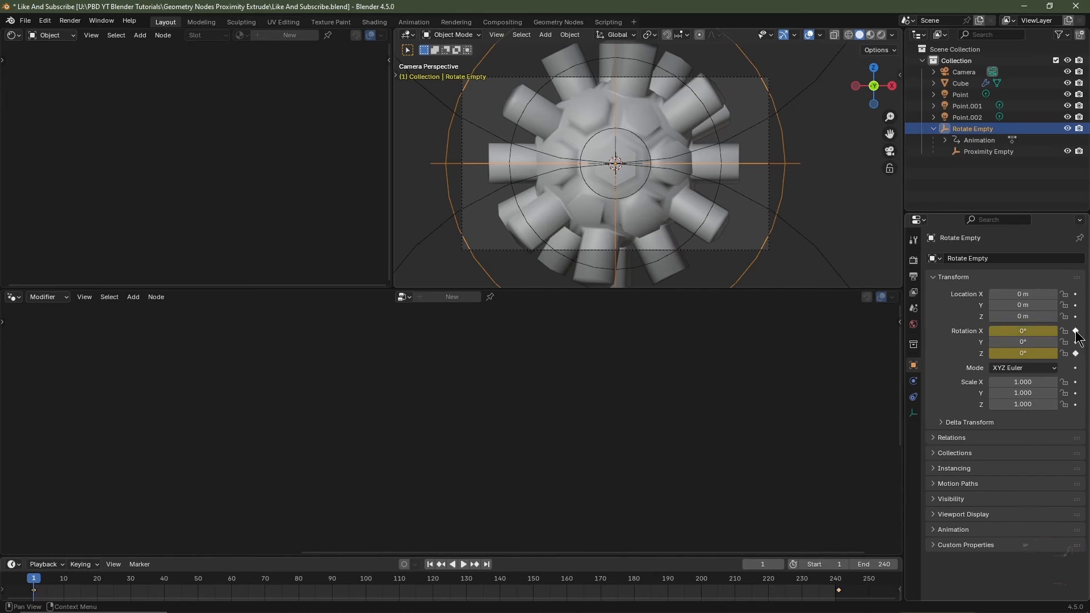
Step: Keyframe the Rotate Empty's X rotation at 360° on frame 241
click(487, 564)
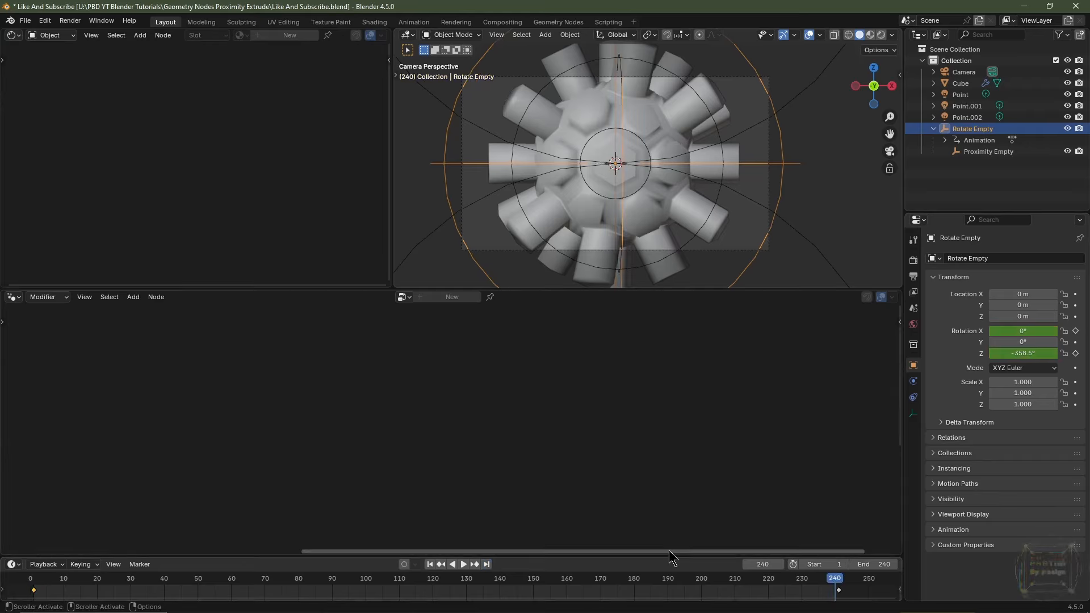
drag(786, 565, 790, 566)
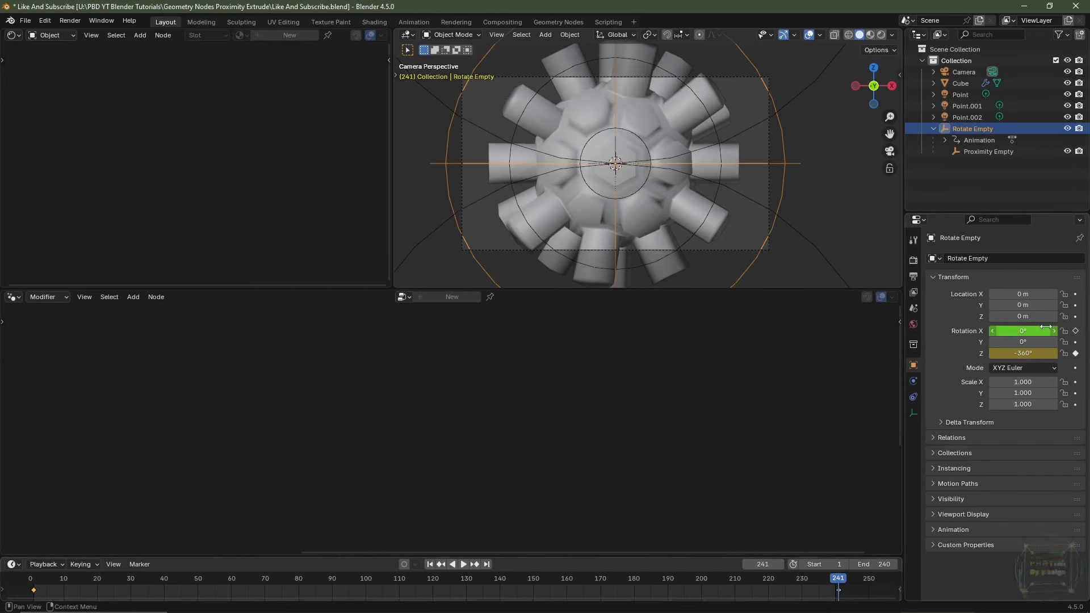
click(1037, 331)
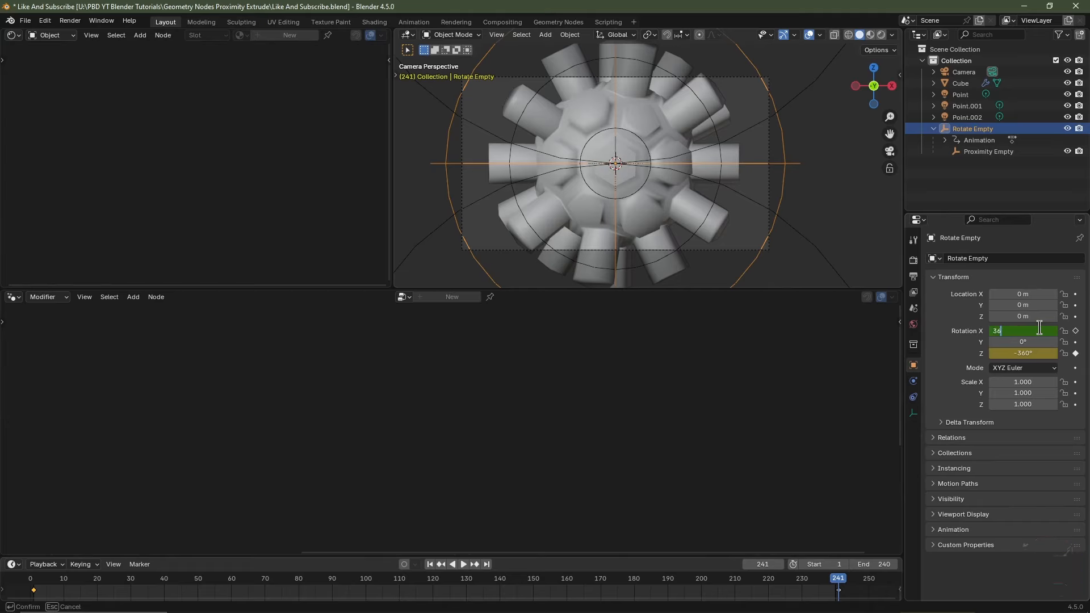
key(Return)
click(1075, 331)
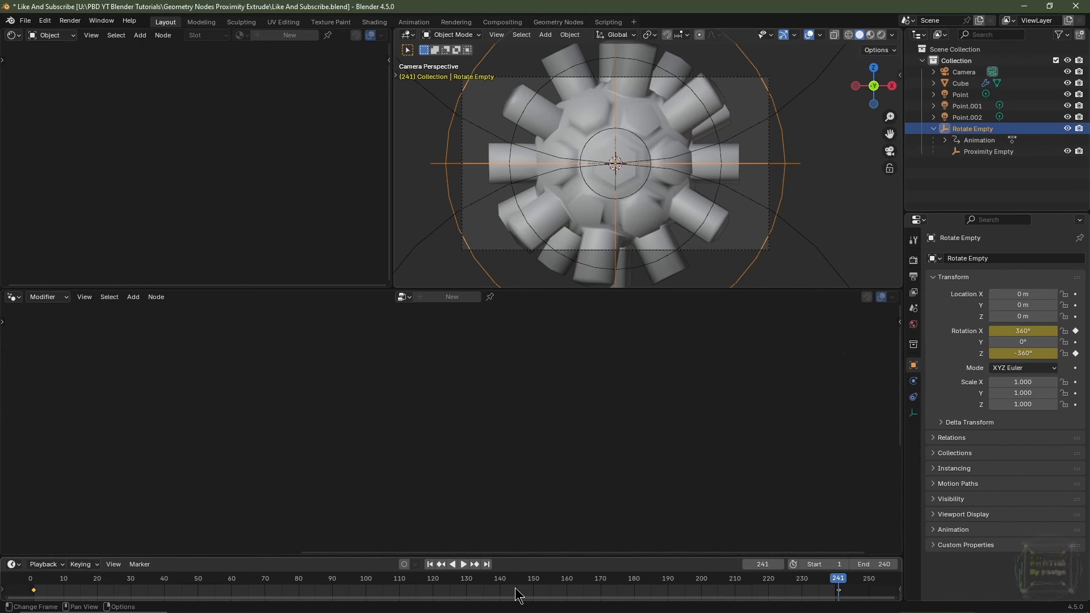
Step: Set the Rotate Empty's keyframe interpolation to Linear and return to frame 1
key(t)
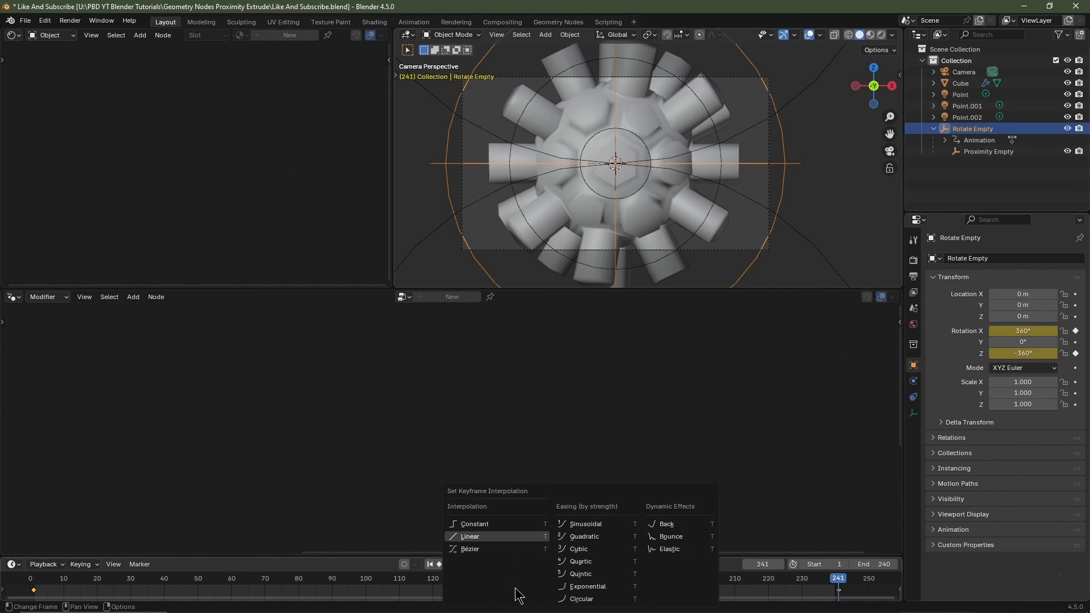
click(492, 538)
key(shift+Left)
Step: Parent the three point lights and the Camera to the Rotate Empty using Object (Keep Transform)
scroll(767, 127, down, 2)
middle_drag(762, 127, 546, 181)
scroll(547, 180, down, 3)
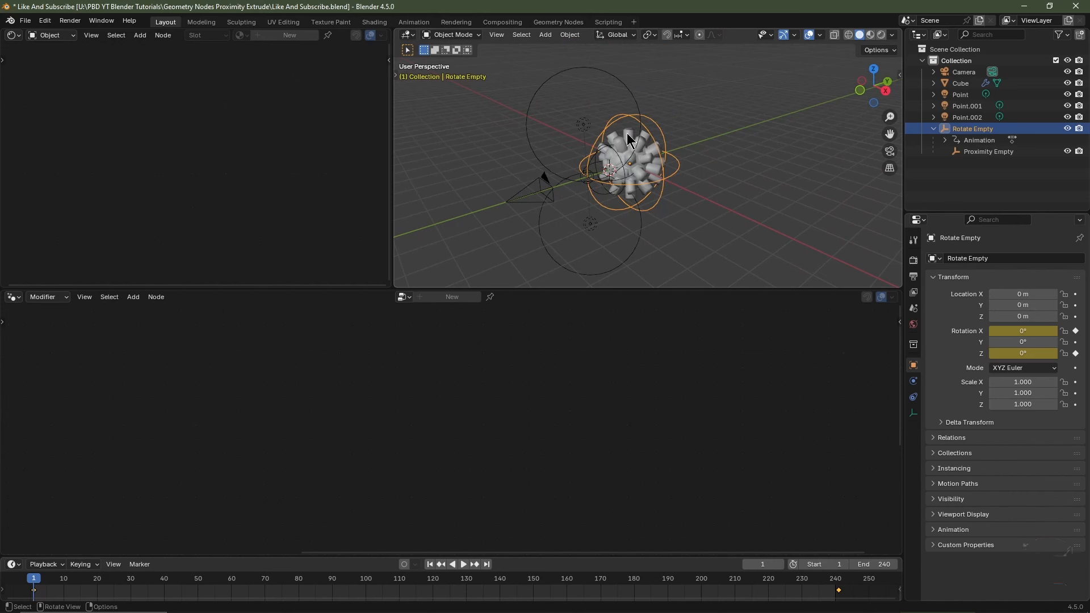
scroll(562, 84, up, 3)
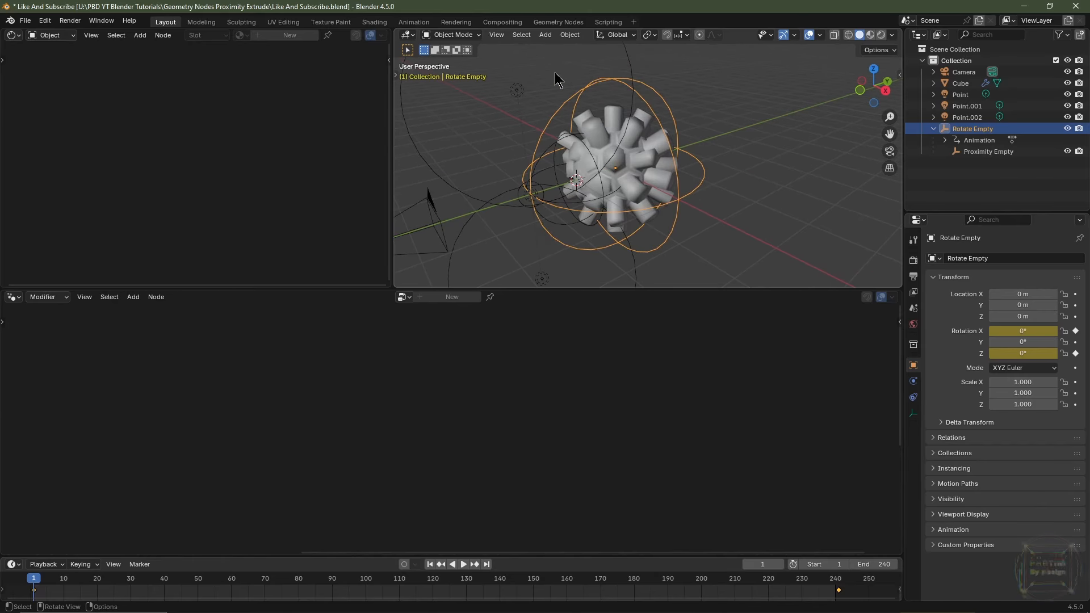
click(517, 92)
scroll(529, 210, up, 3)
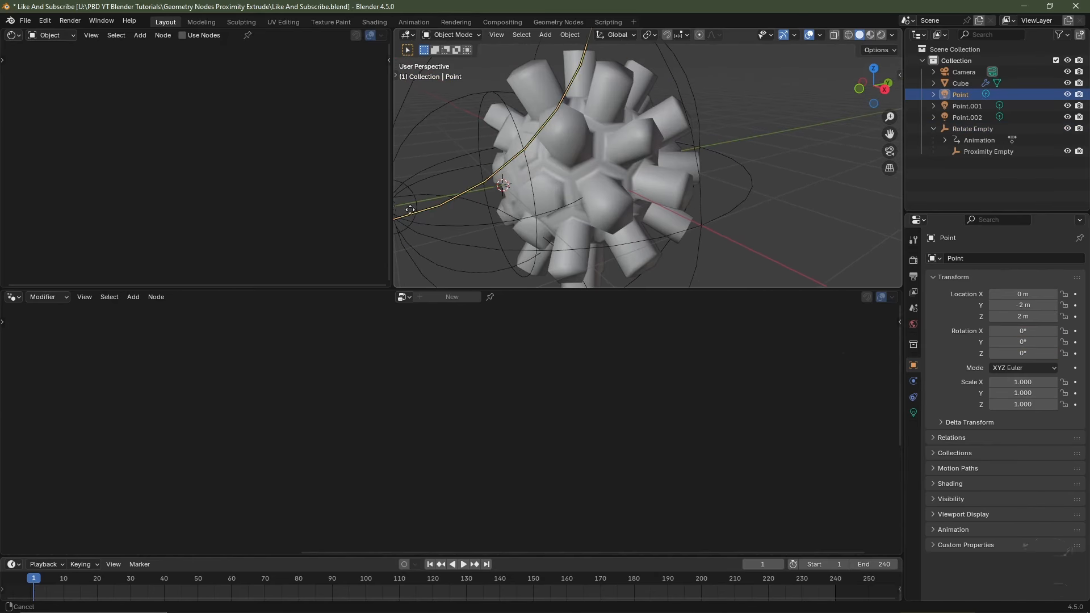
scroll(474, 179, up, 1)
shift+click(488, 146)
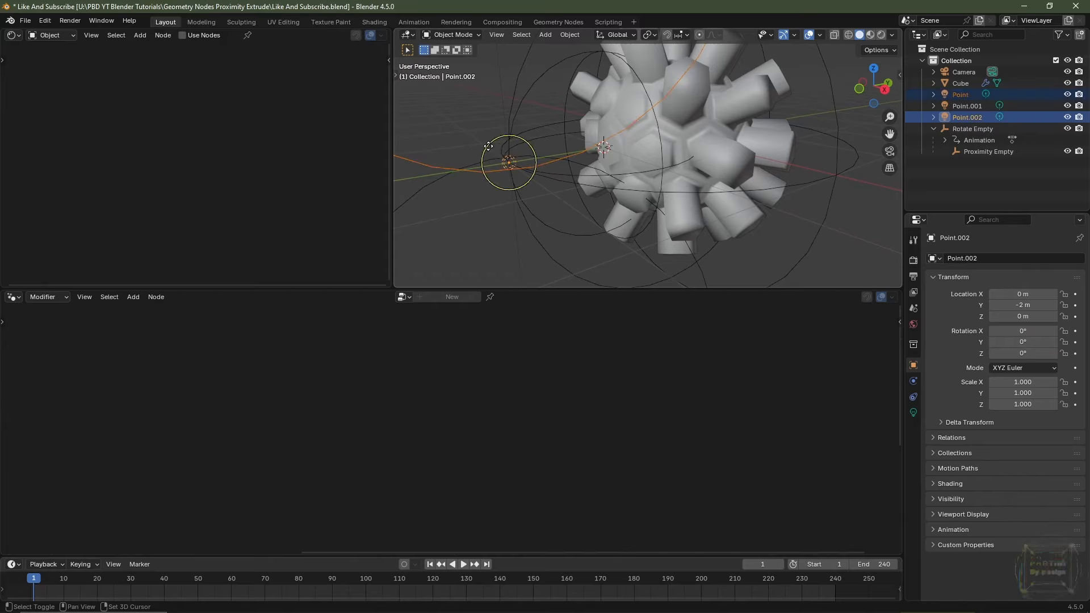
scroll(487, 177, down, 3)
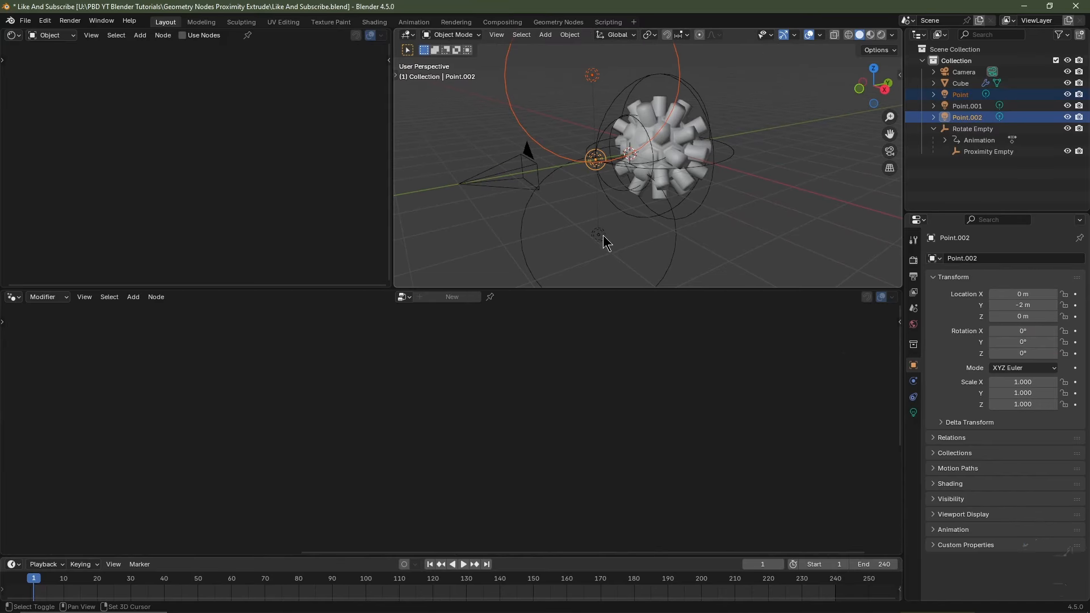
shift+click(599, 234)
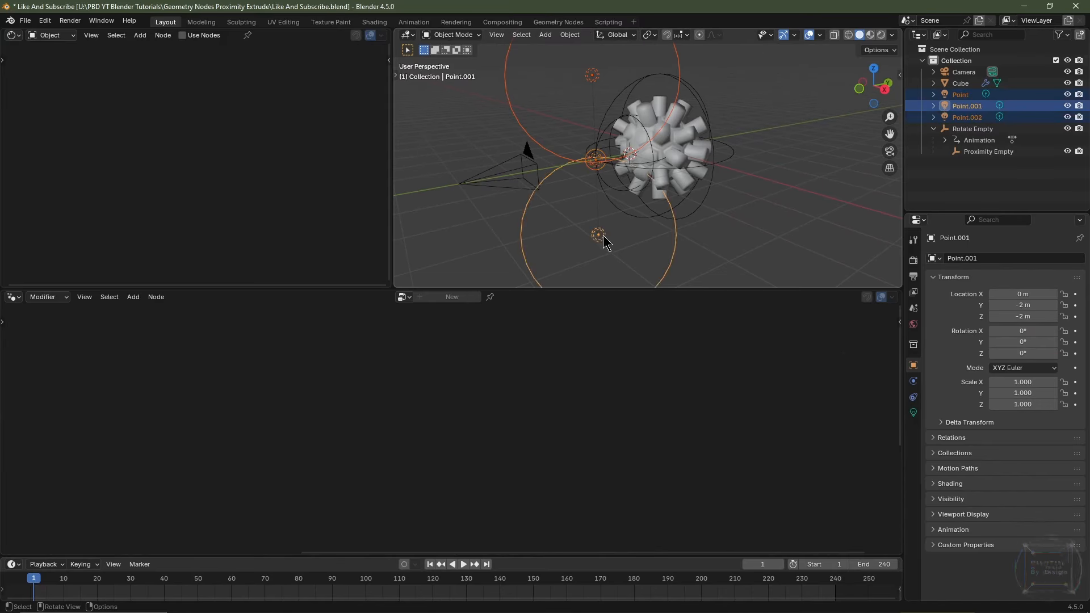
shift+click(507, 172)
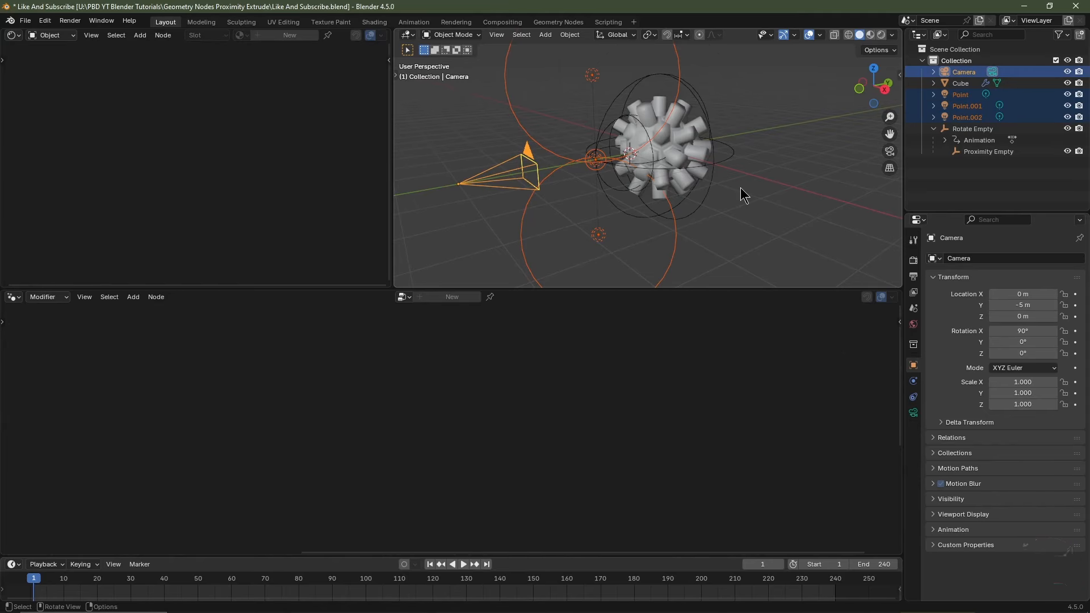
scroll(745, 191, up, 2)
shift+middle_drag(837, 169, 746, 159)
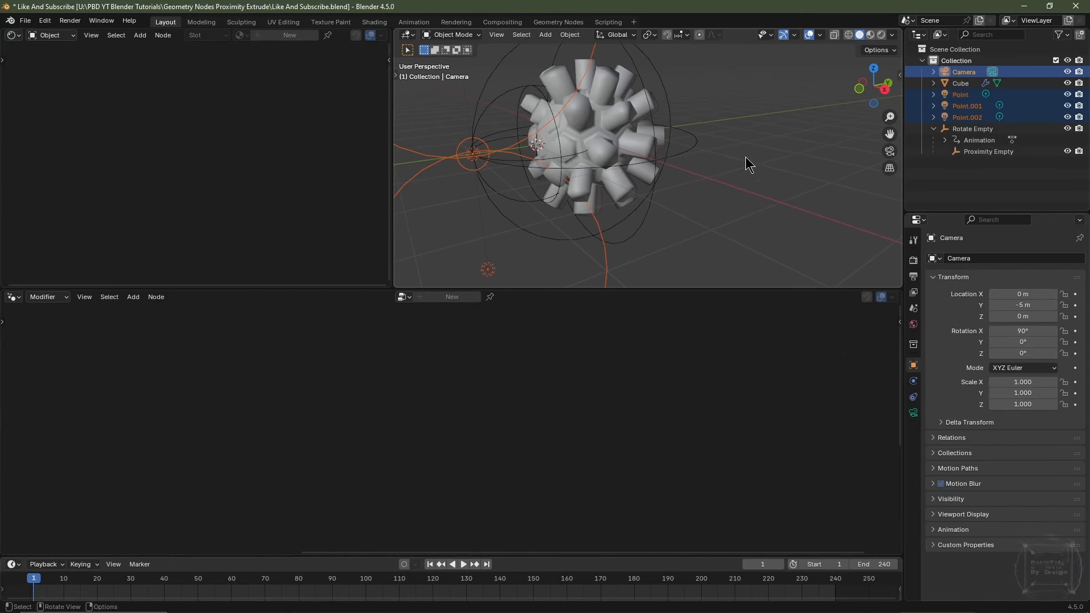
shift+click(695, 141)
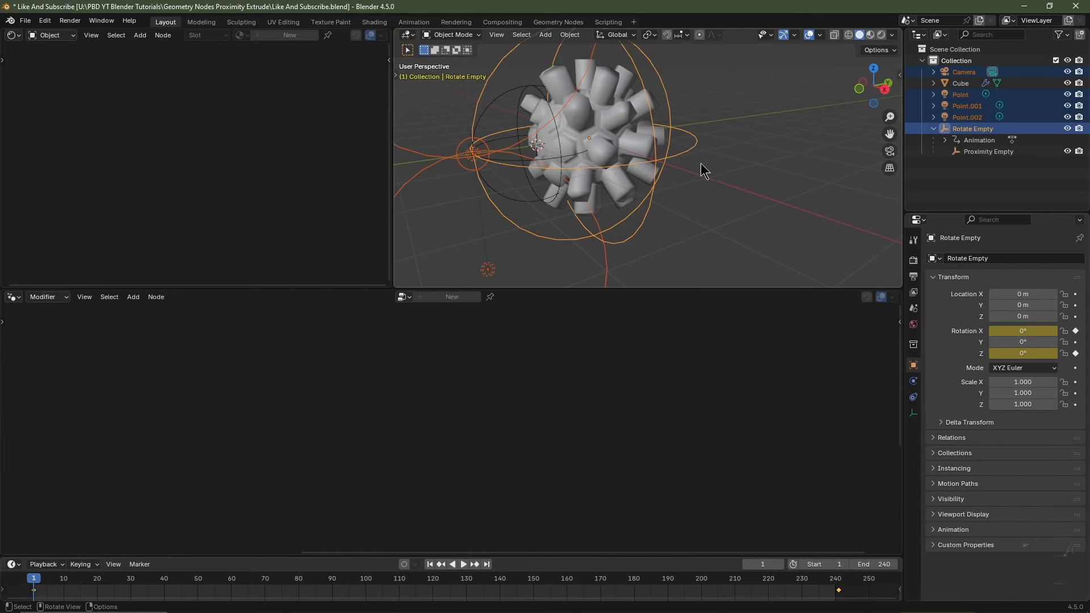
scroll(701, 162, down, 3)
key(ctrl+p)
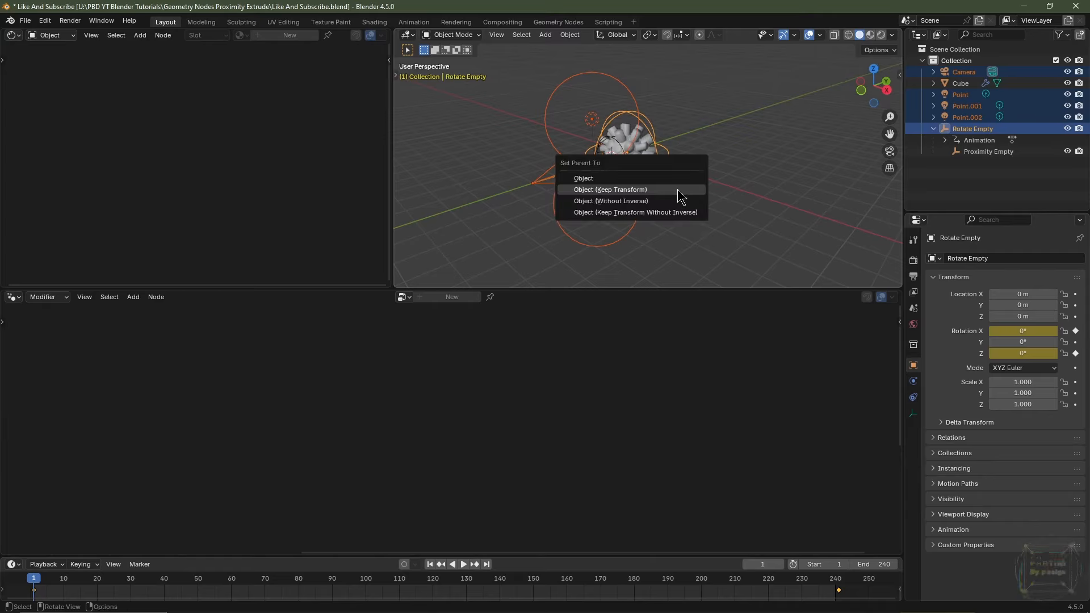
click(681, 196)
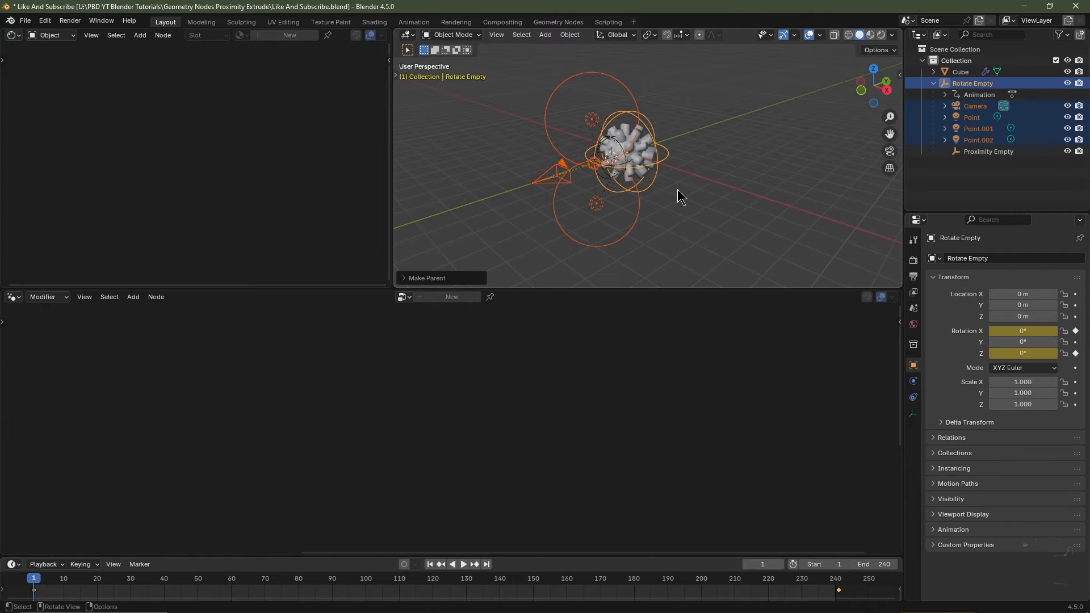
Step: Play back the rotation animation in the perspective view and return to frame 1
scroll(653, 172, up, 2)
key(space)
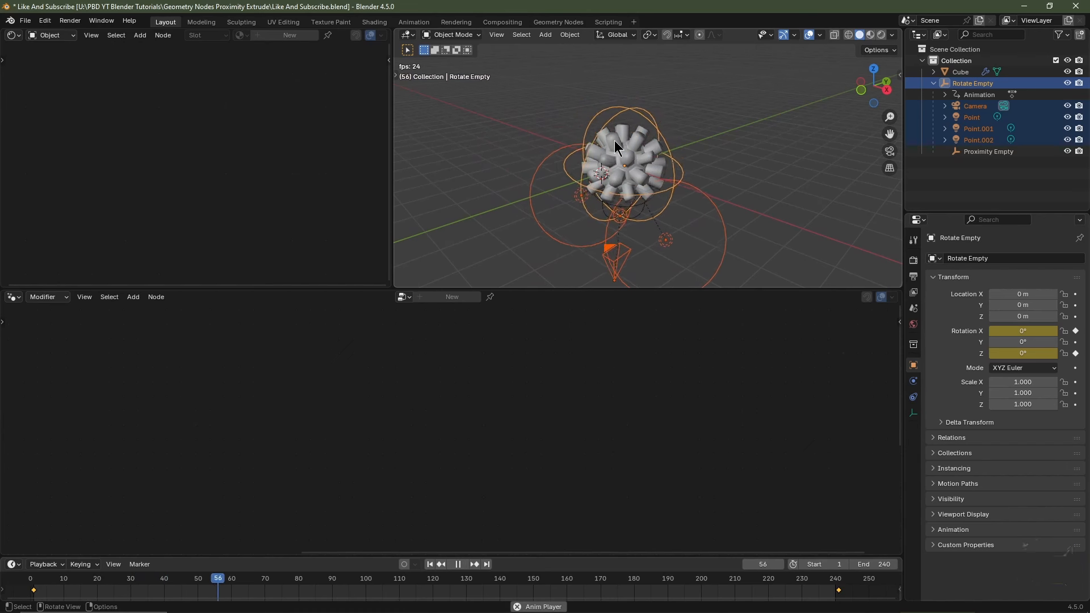
key(space)
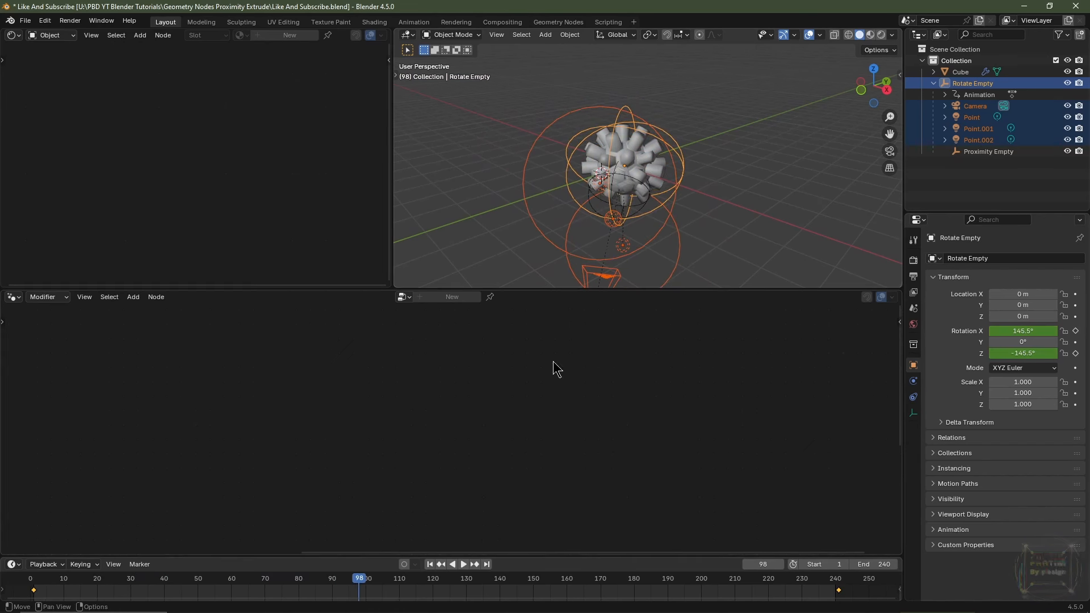
click(430, 565)
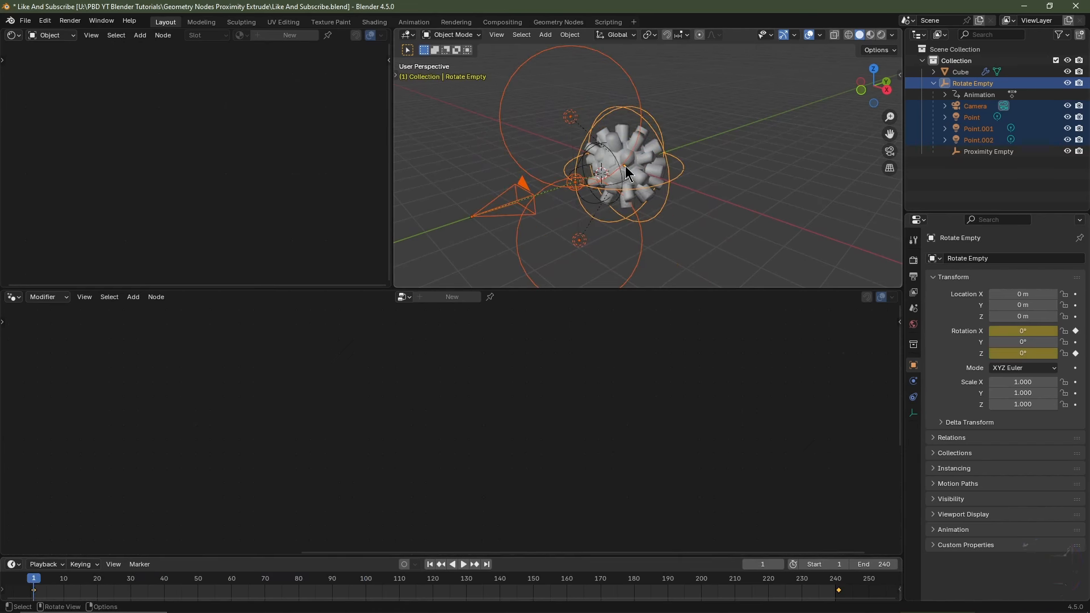
Step: Preview the rotation animation through the camera, checking its end near frame 240, and return to frame 1
key(KP_0)
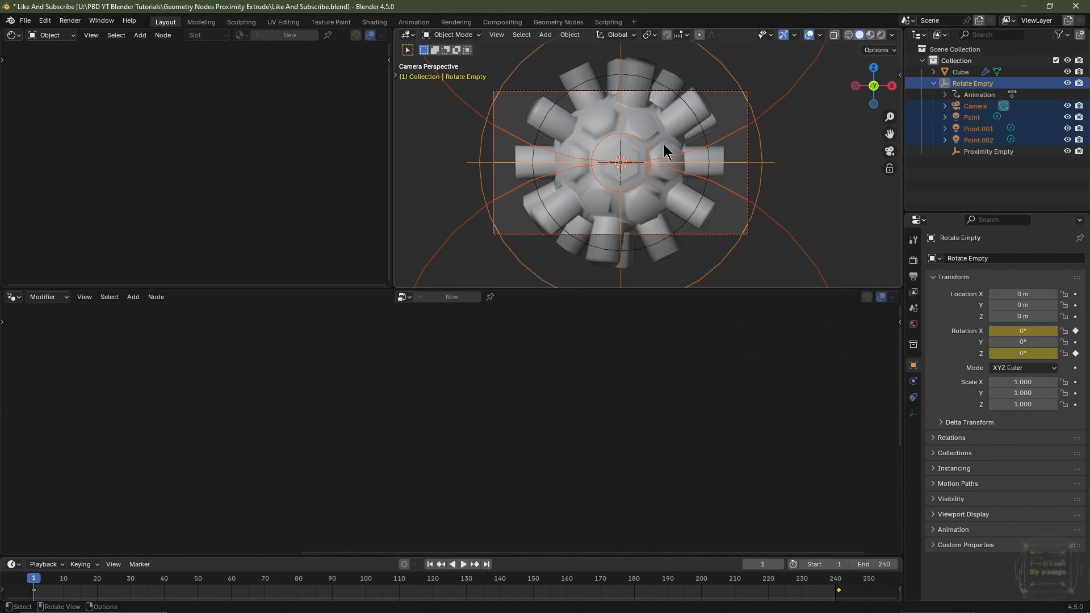
key(space)
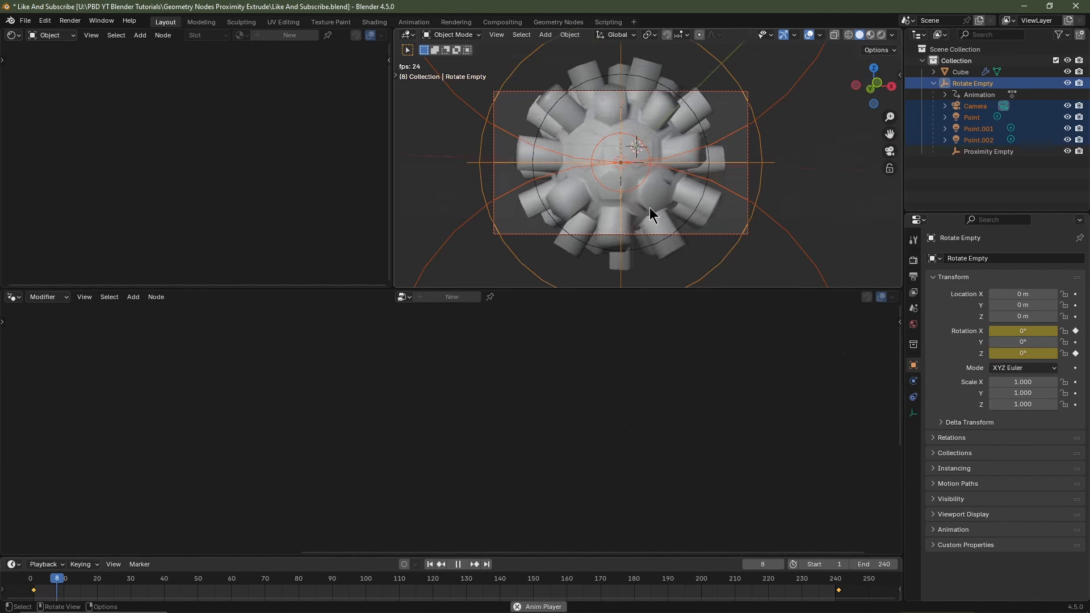
click(734, 582)
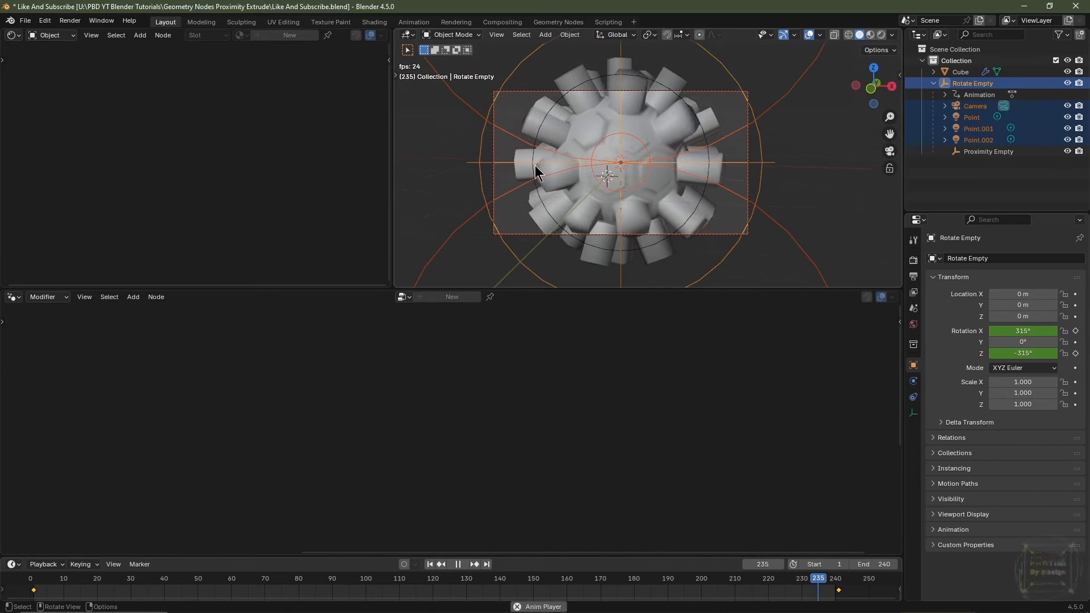
key(Escape)
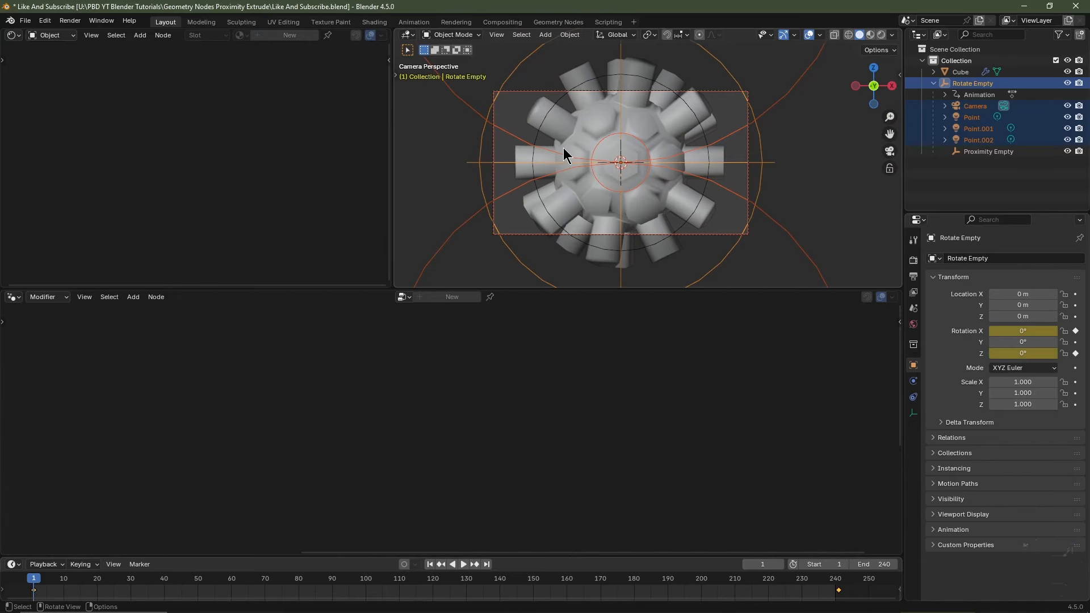
Step: Rename the Cube object to "Level Up You Legend" and unmute its Subdivision Surface node
click(581, 121)
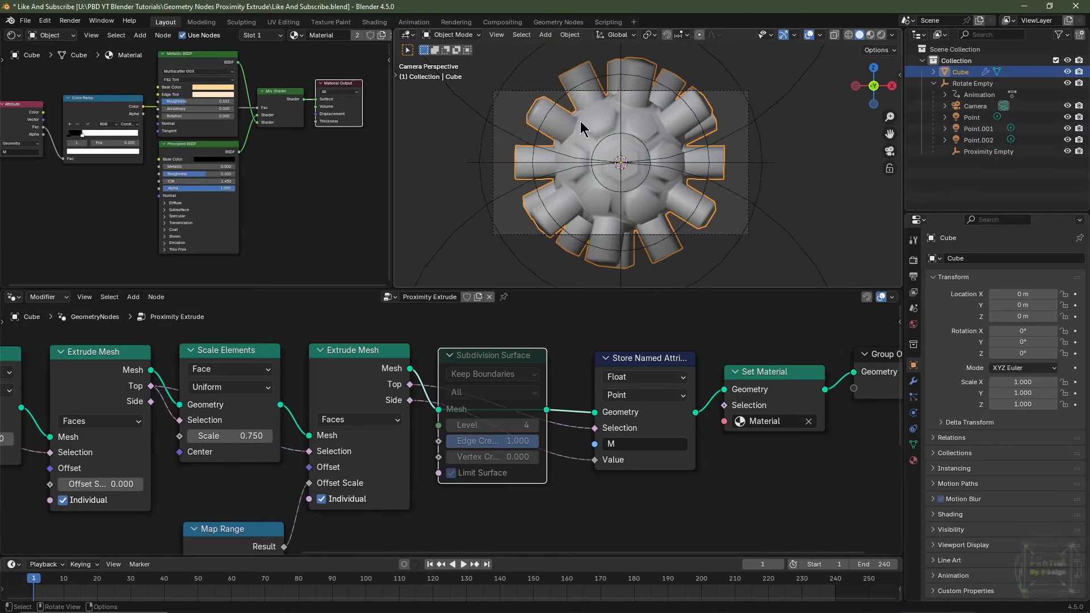
double_click(968, 71)
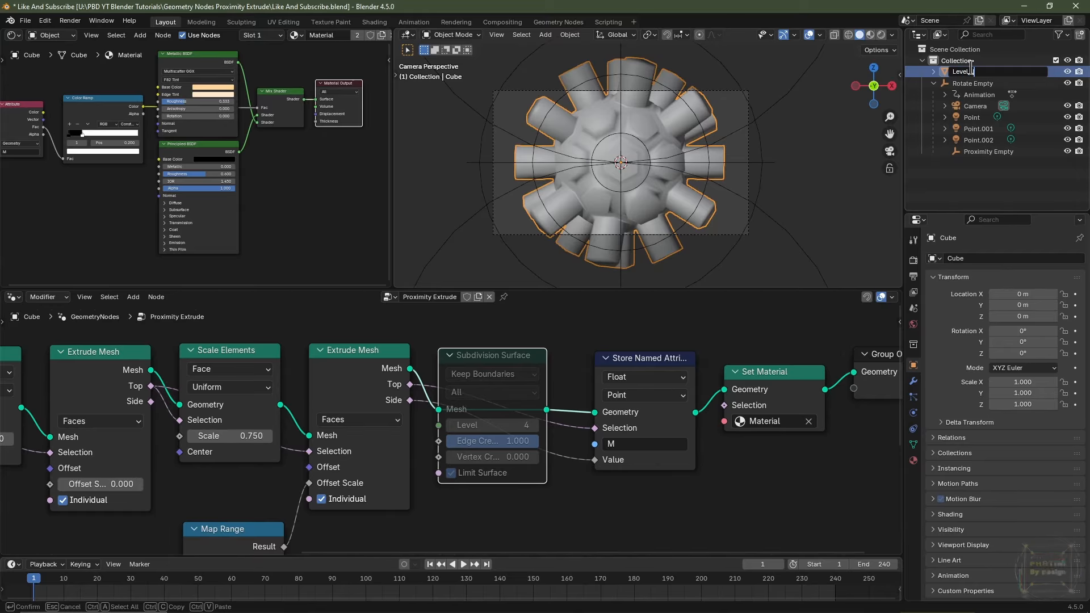
text(Level Up You Legend)
key(Return)
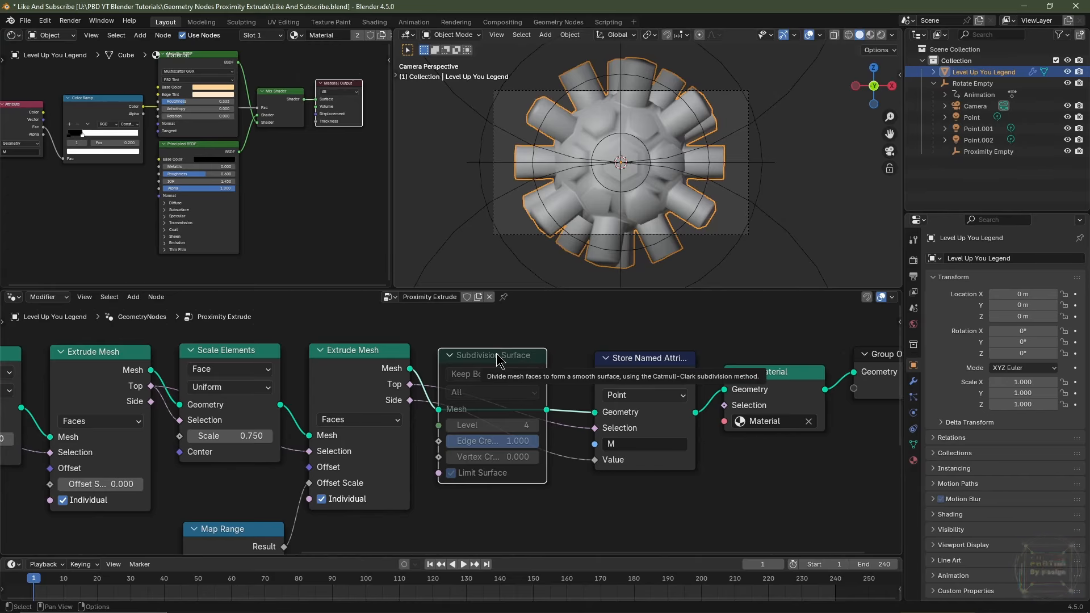
key(m)
key(m)
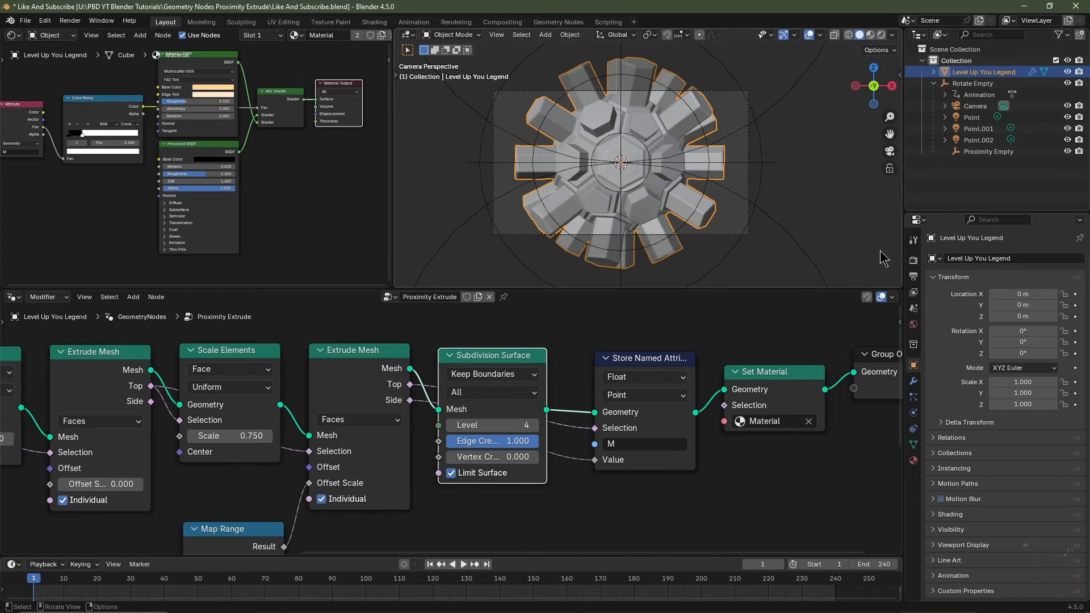
Step: Set the final render's Noise Threshold to 0.025 and Max Samples to 2048
click(913, 262)
scroll(953, 269, down, 4)
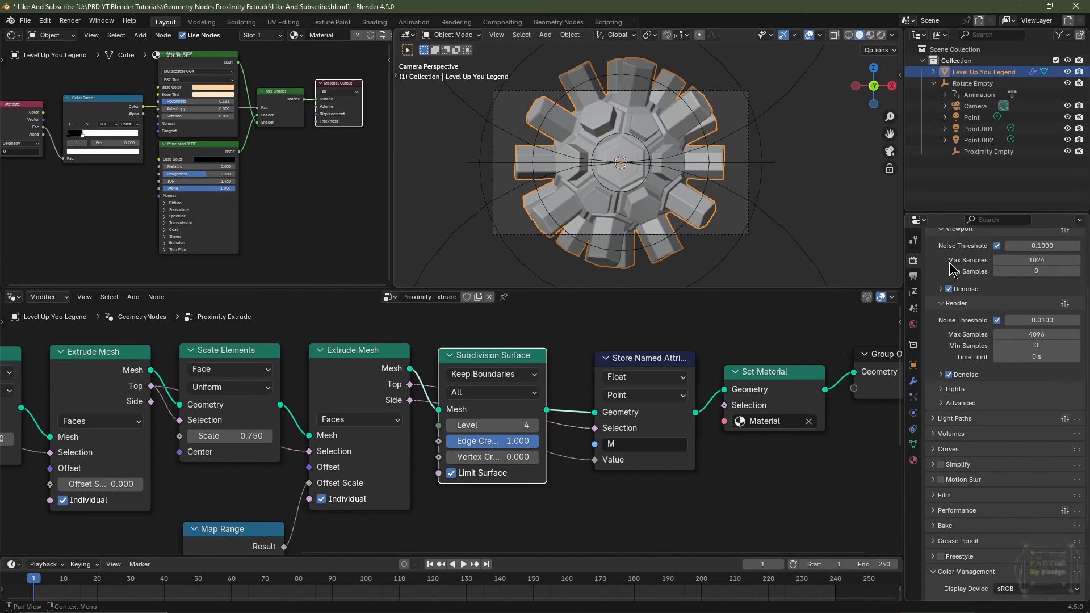
click(1038, 319)
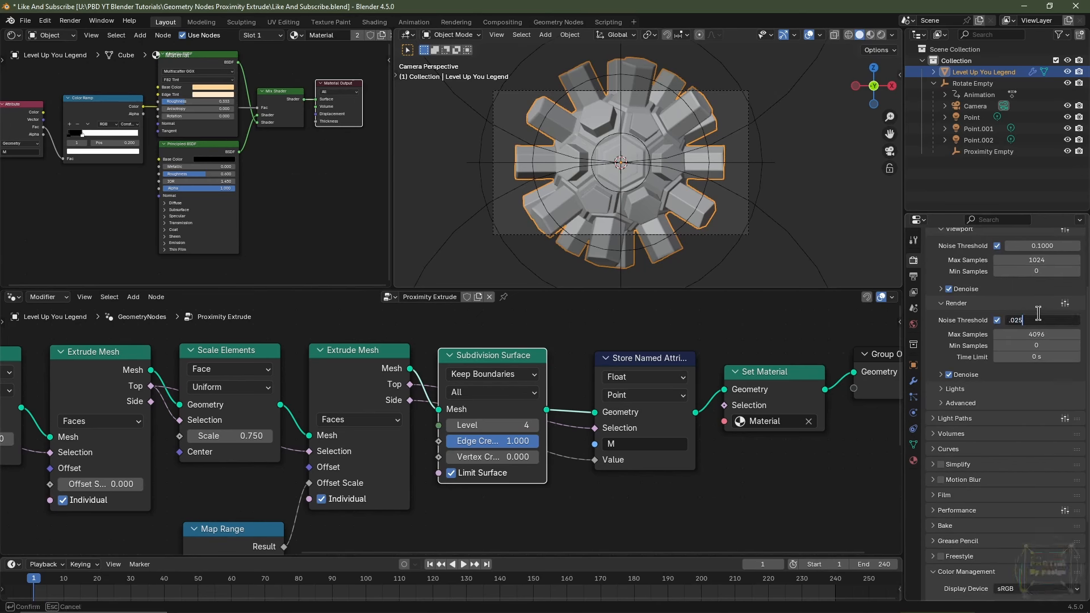
key(Tab)
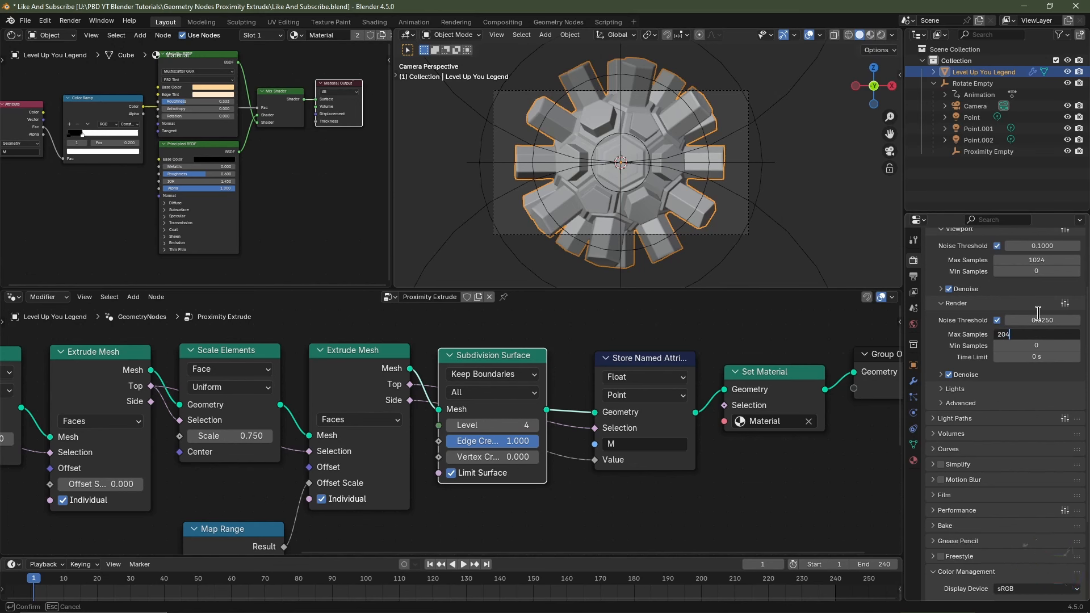
text(2048)
key(Return)
Step: Disable the Light Tree and both Reflective and Refractive caustics in the render settings
click(945, 389)
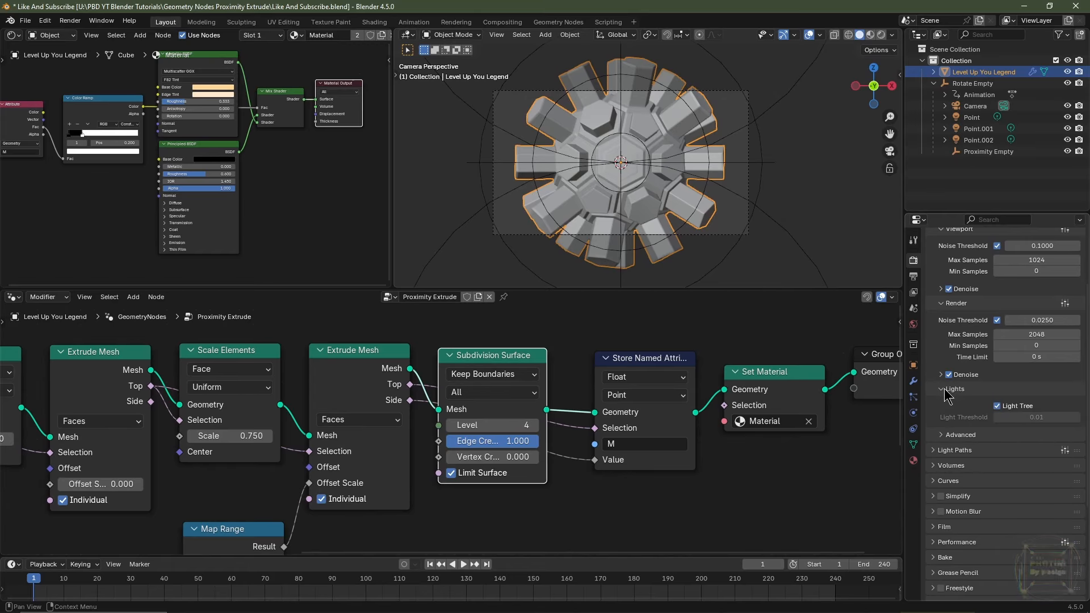
click(997, 406)
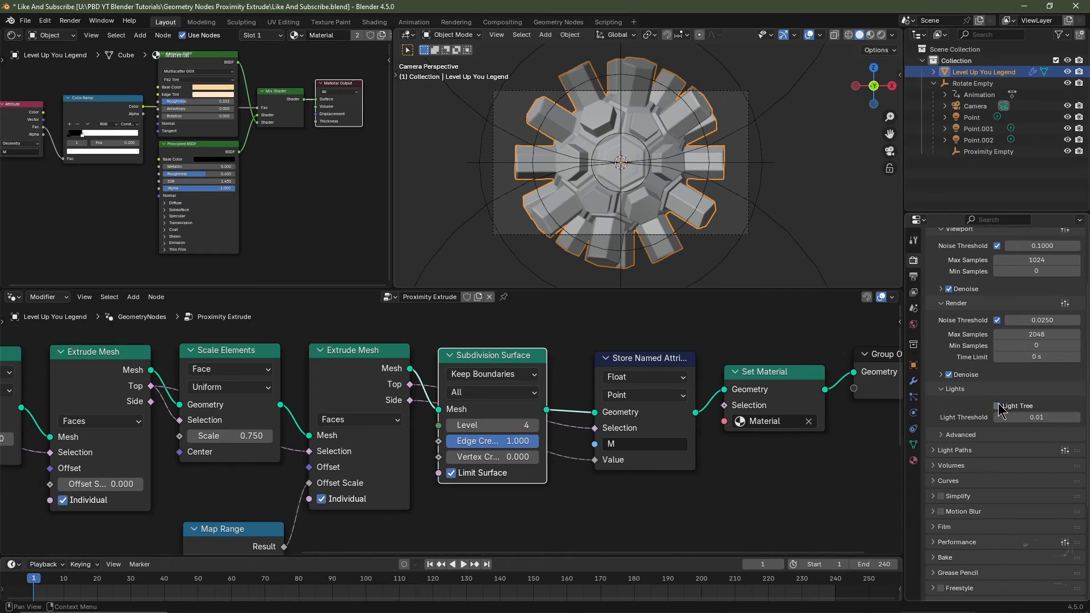
click(944, 451)
scroll(960, 449, down, 10)
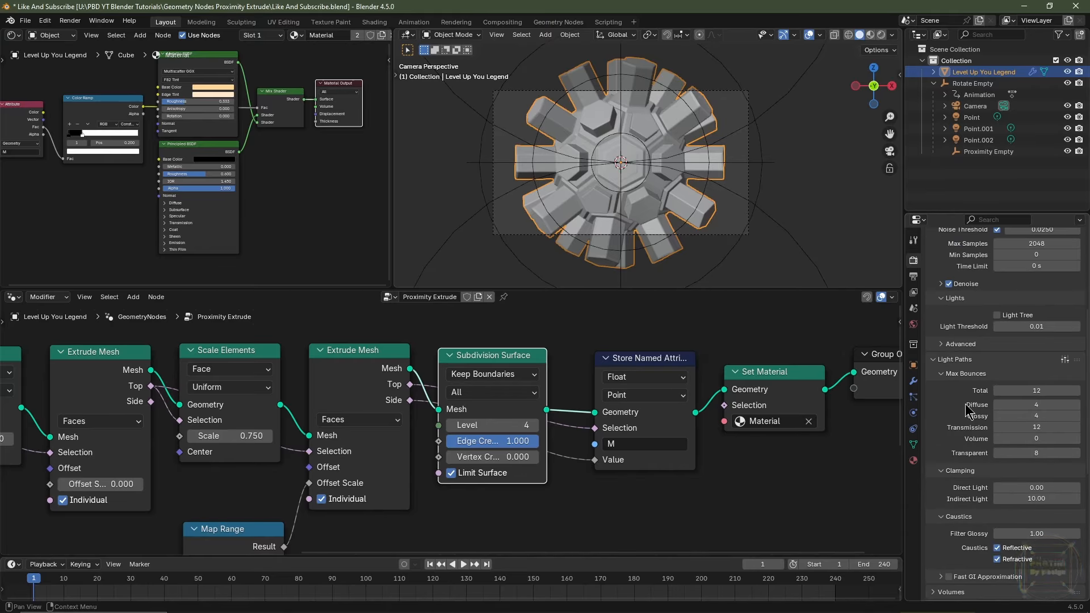
click(997, 412)
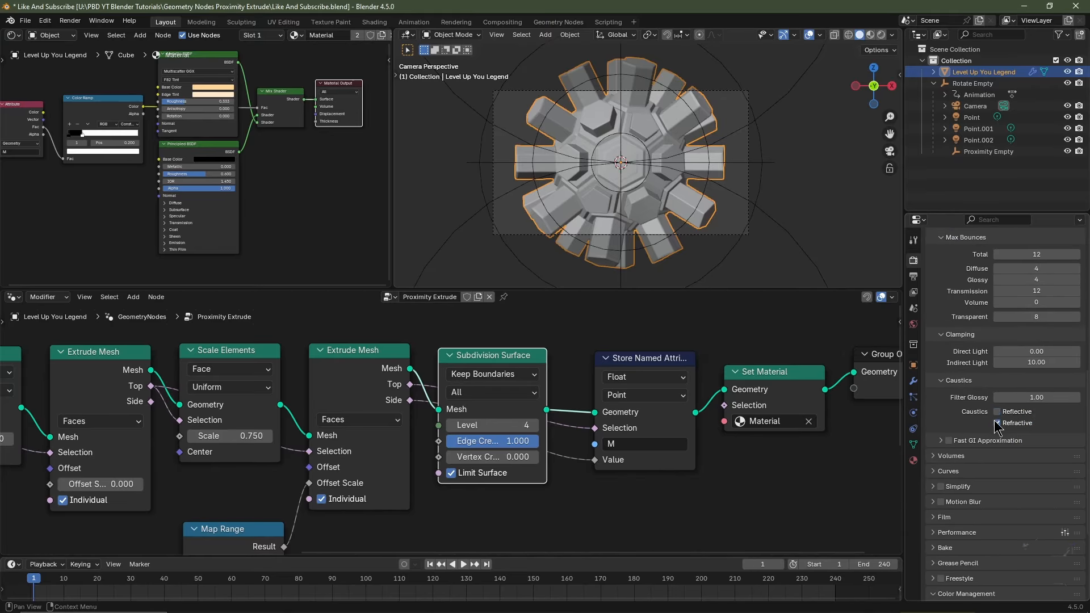
click(997, 423)
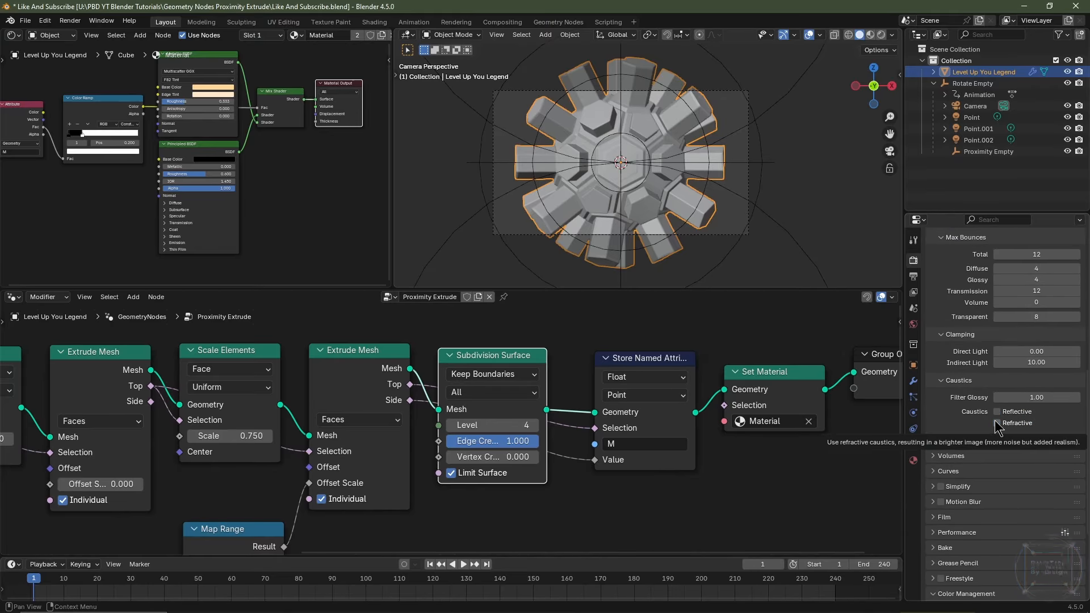
Step: Enable Depth of Field for the Camera object
click(971, 110)
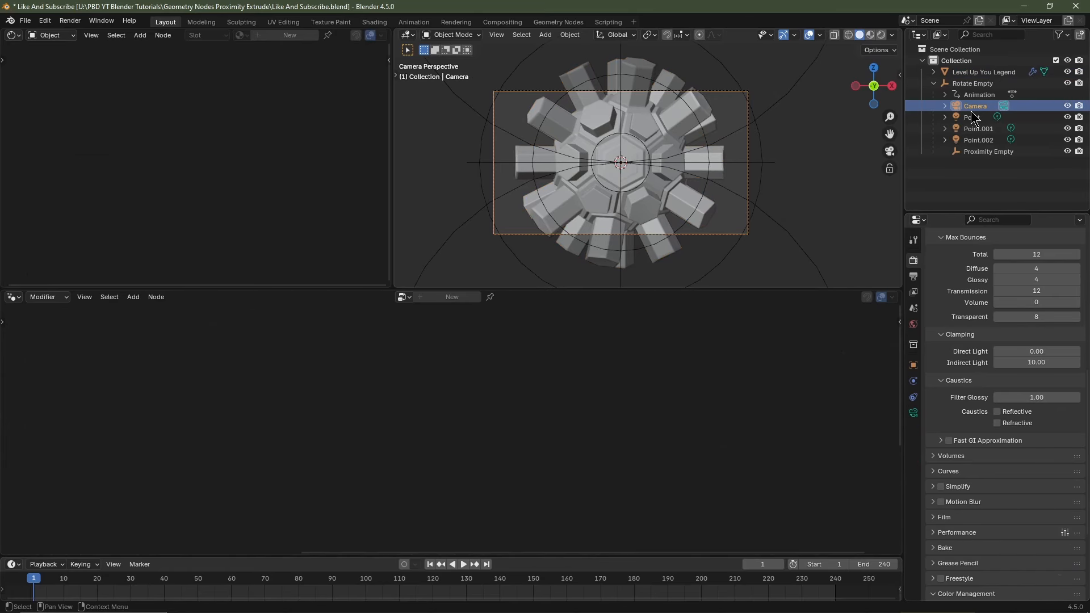
click(912, 414)
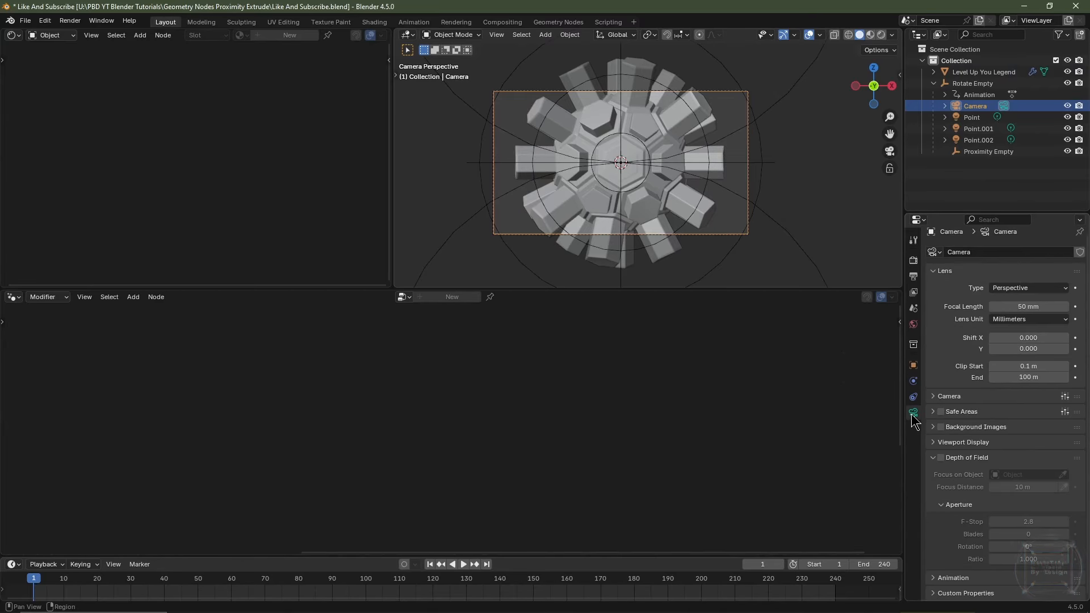
click(941, 457)
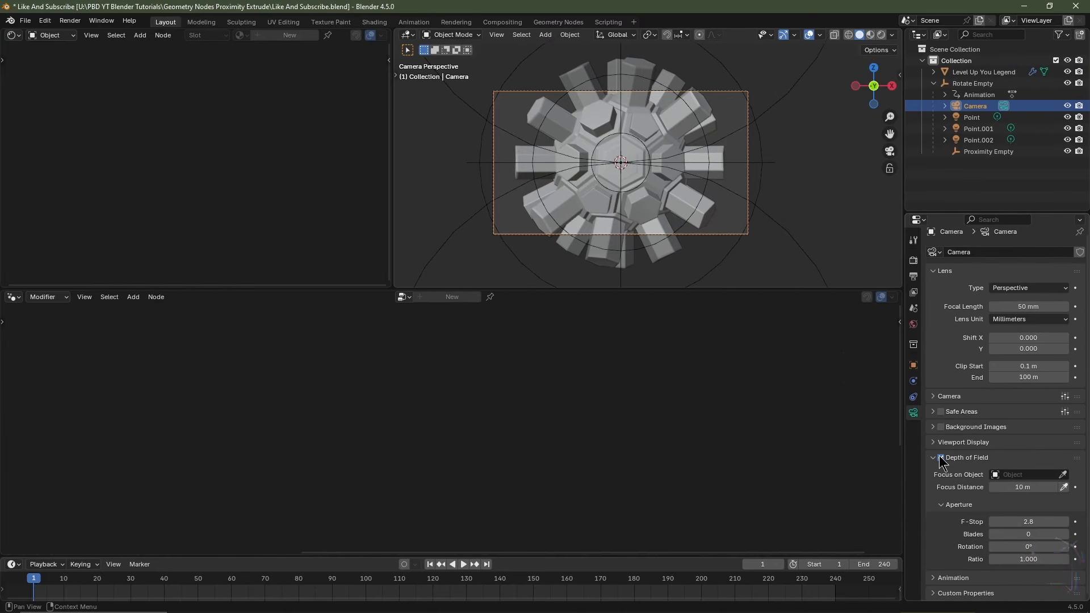
Step: Check the camera's placement relative to the mesh from the right side and set its Focus Distance to 4 m
click(913, 366)
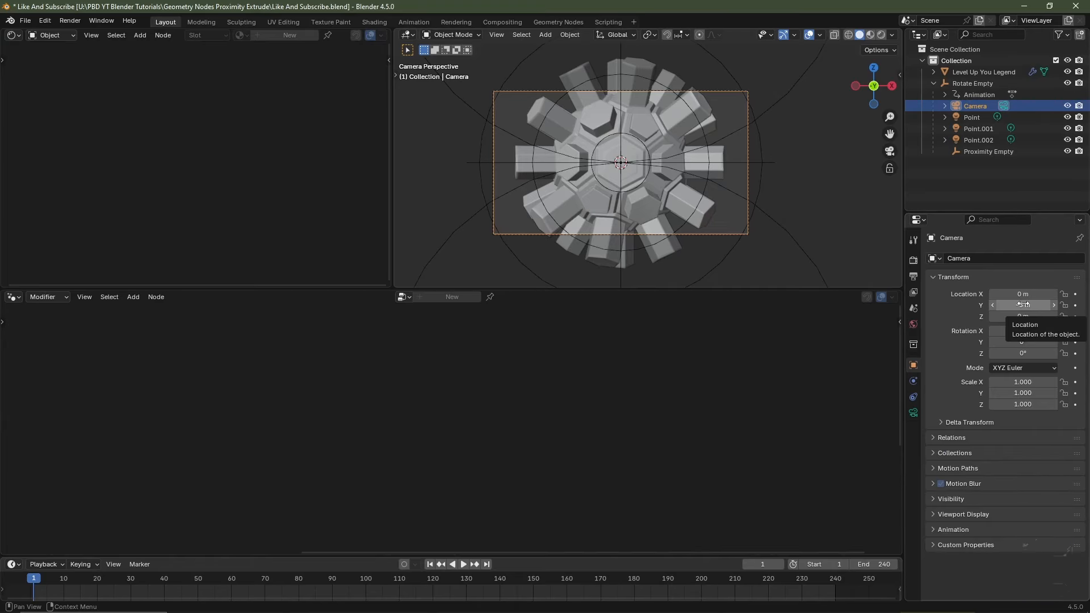
middle_drag(649, 132, 702, 186)
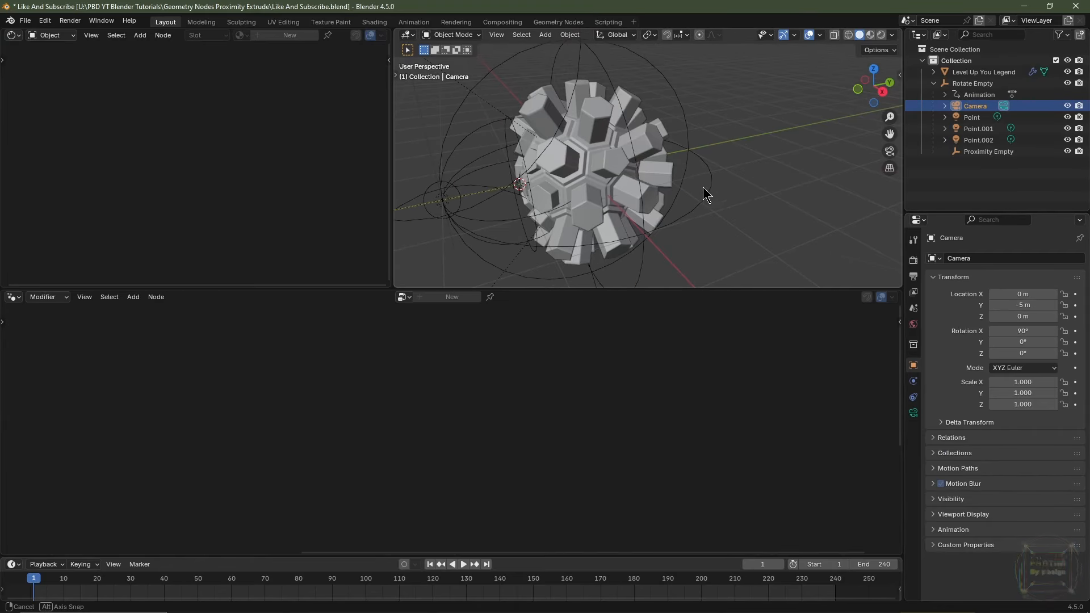
middle_drag(602, 173, 590, 177)
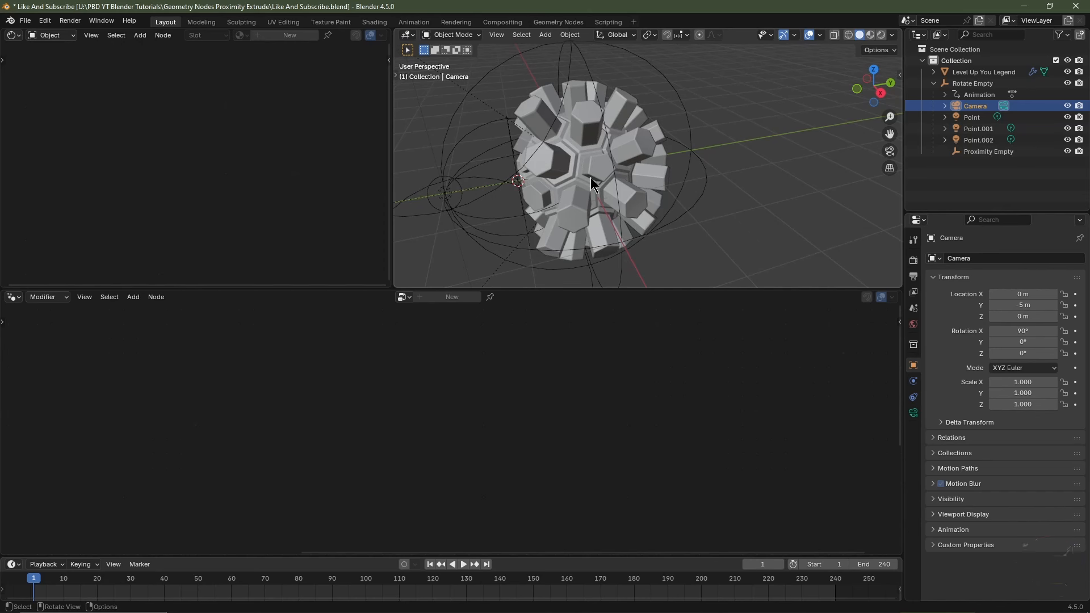
key(KP_3)
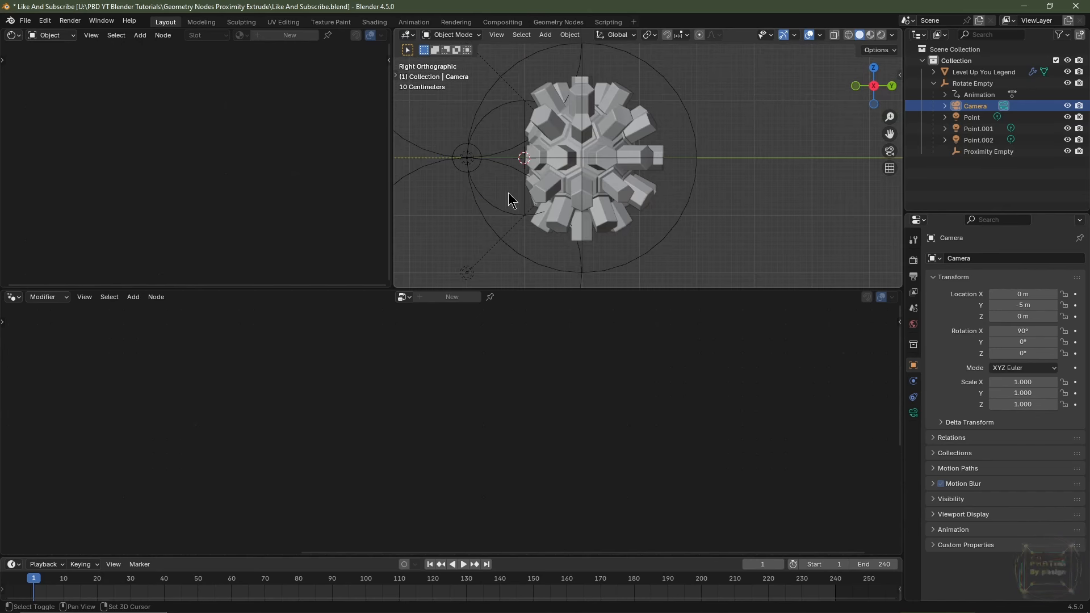
shift+middle_drag(592, 182, 676, 163)
scroll(619, 161, down, 1)
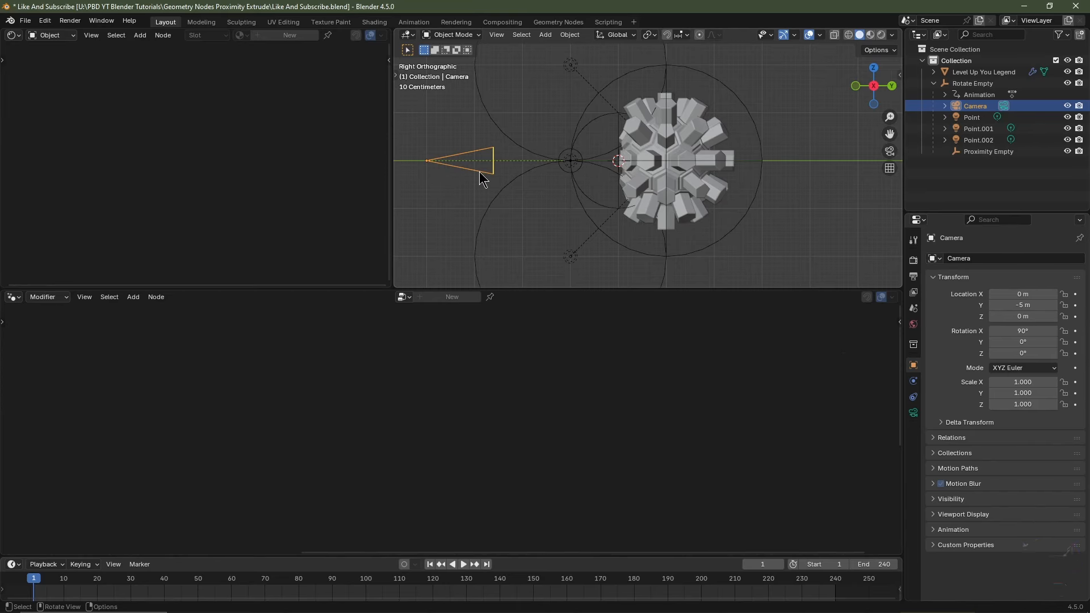
click(913, 413)
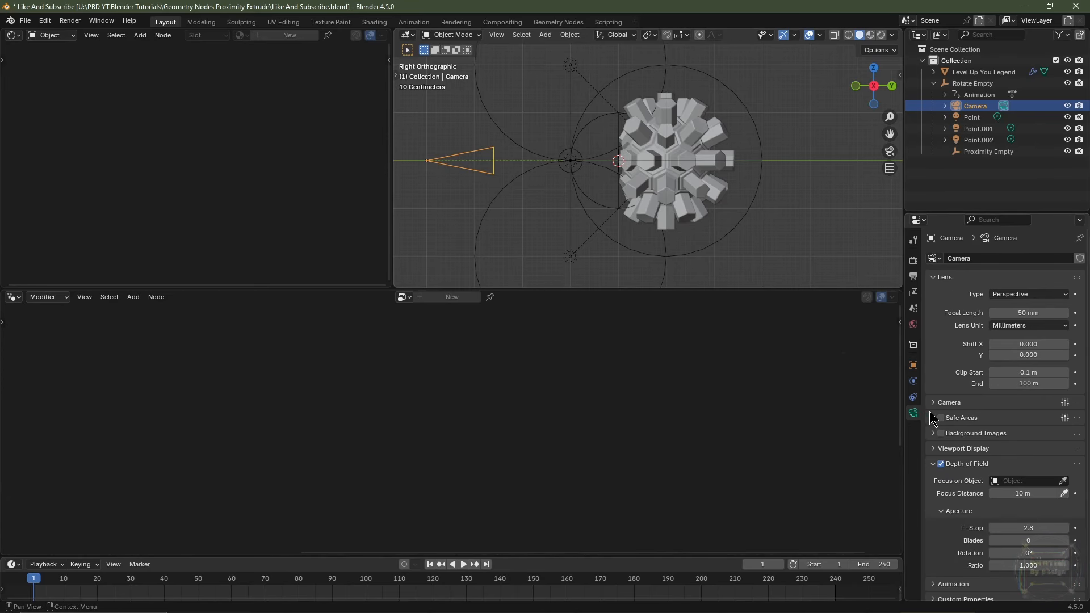
scroll(1019, 438, down, 1)
click(1024, 483)
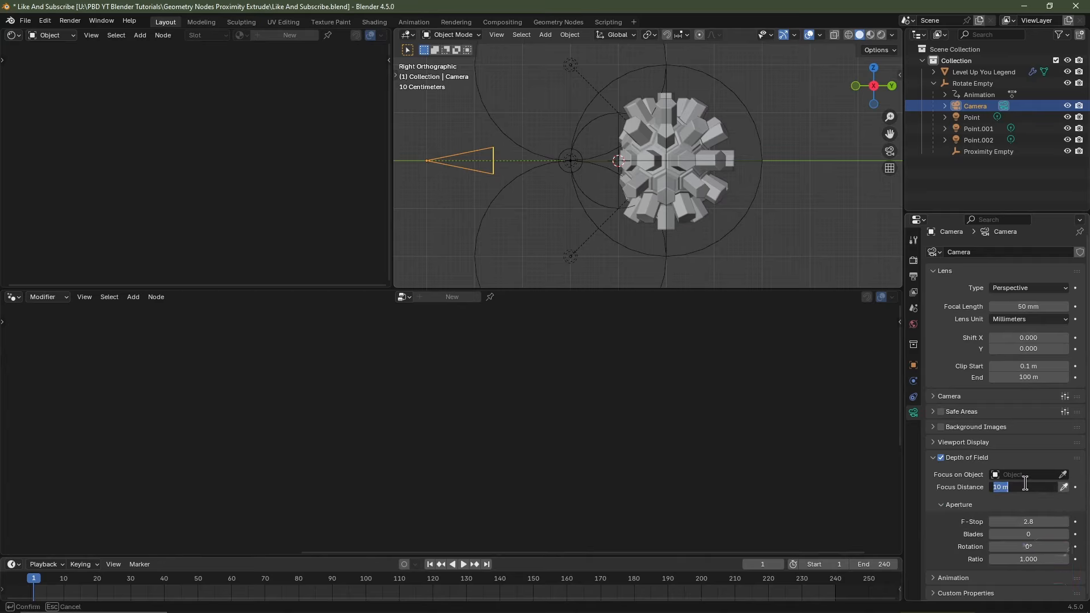
text(4)
key(Return)
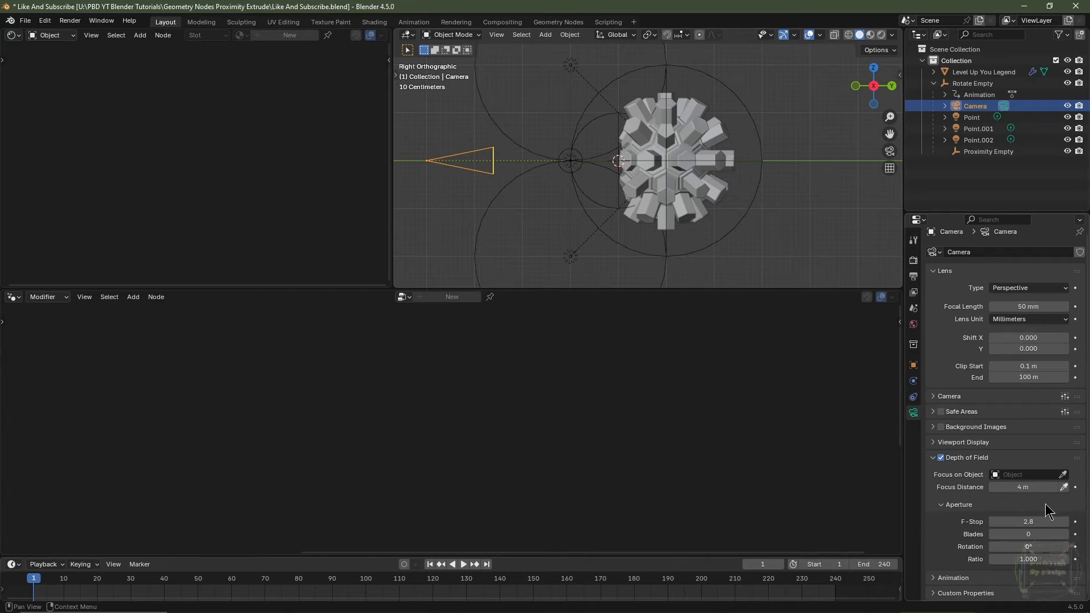
Step: Set the camera's aperture to F-Stop 0.3 with 16 Blades and return to the camera view
click(1037, 521)
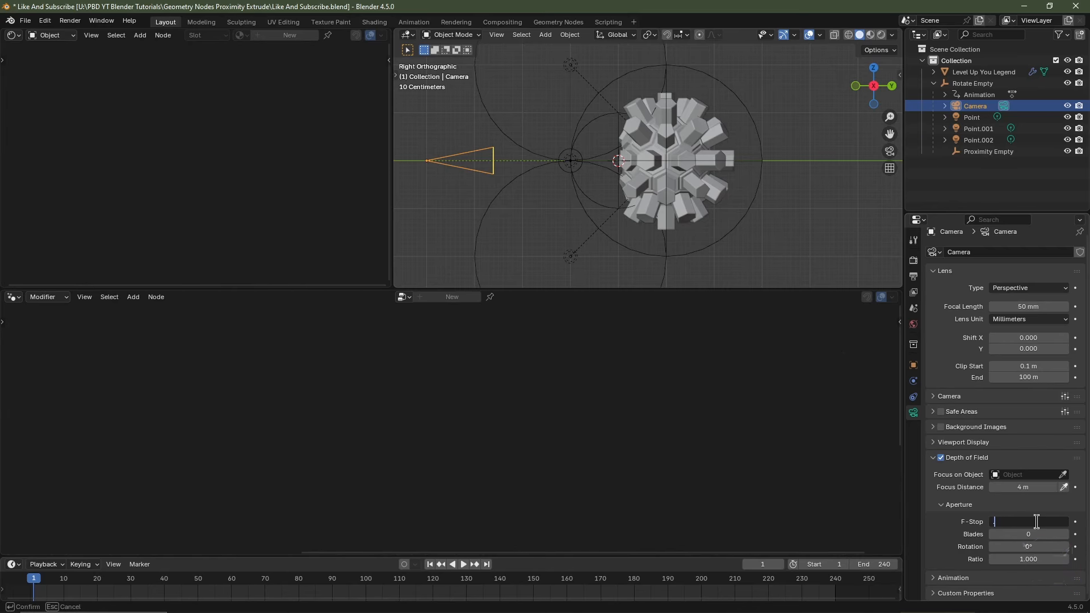
text(.3)
key(Return)
drag(1029, 534, 1033, 534)
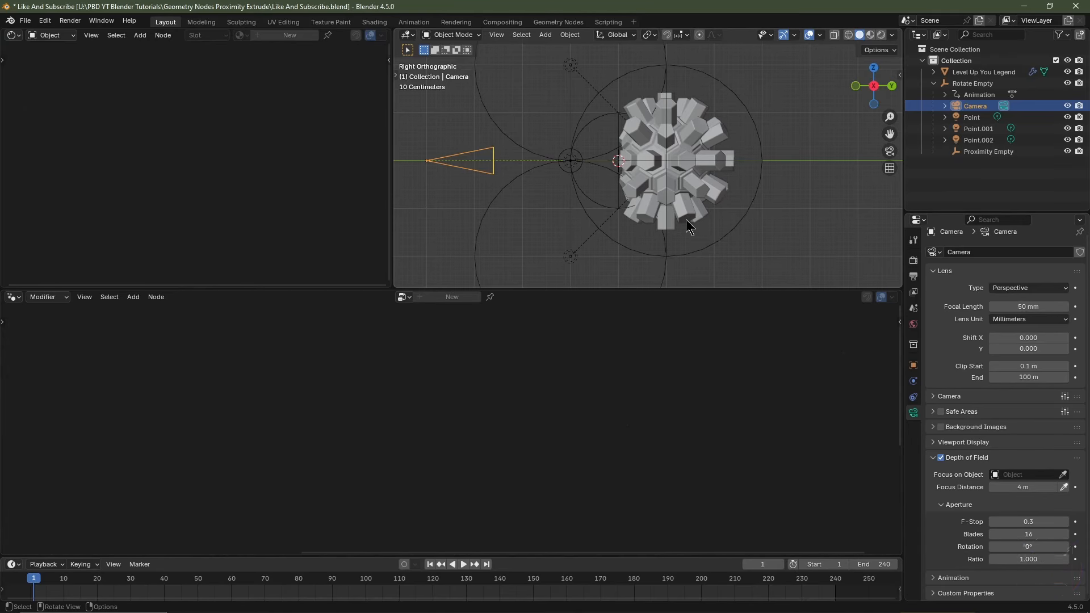
key(KP_0)
scroll(686, 219, up, 1)
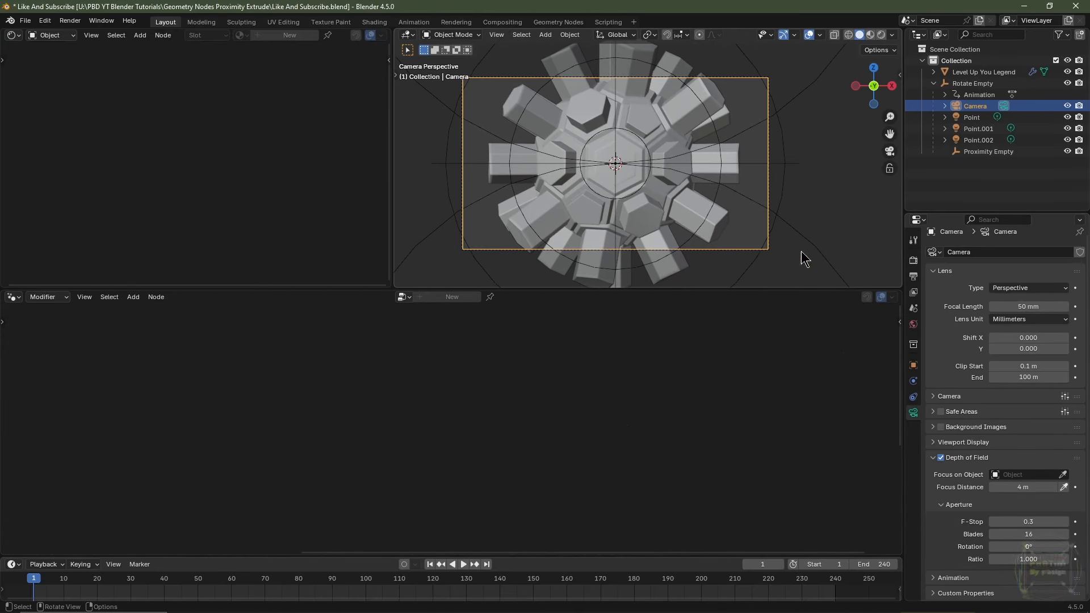
Step: Set the output Frame Rate to 30 fps and enable Render Region
click(914, 276)
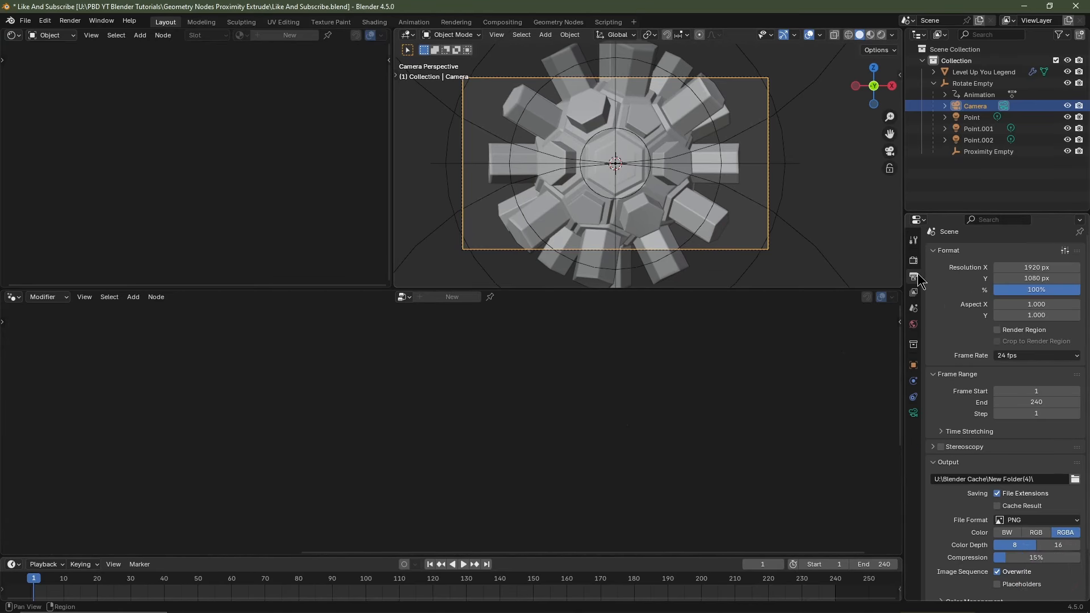
click(1021, 355)
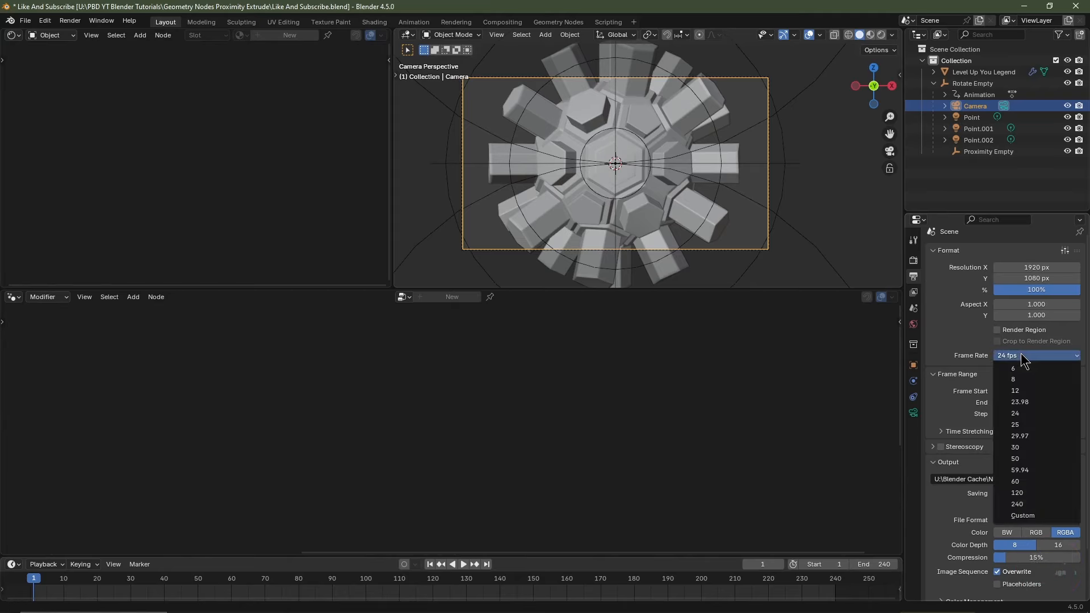
click(1022, 448)
click(997, 330)
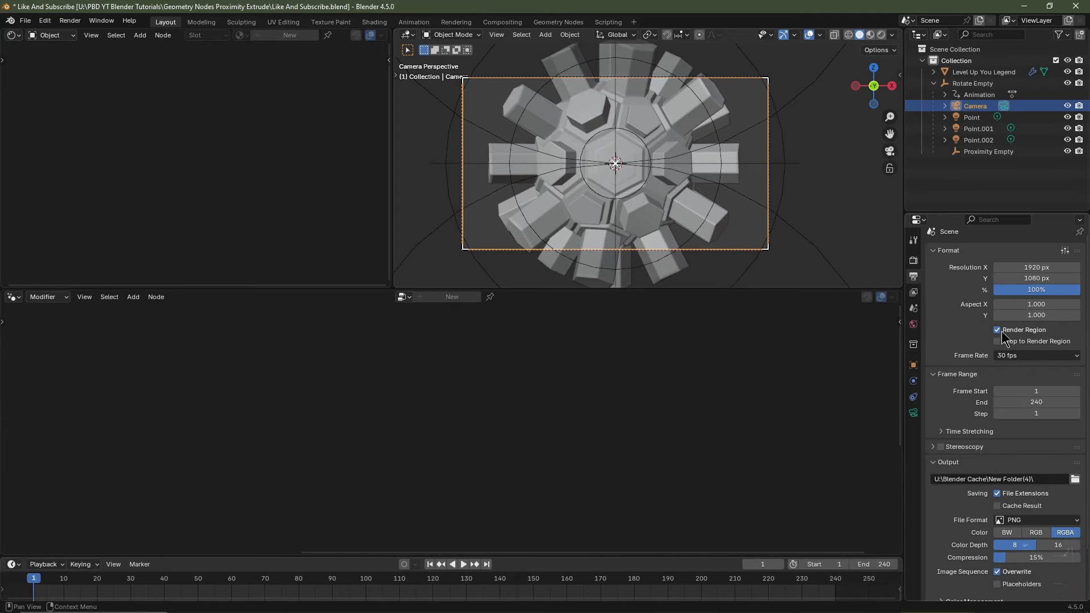
Step: Accept U:\Blender Cache\New Folder(4)\ as the output folder and set the PNG output to RGB with 16-bit color depth
scroll(1005, 324, down, 2)
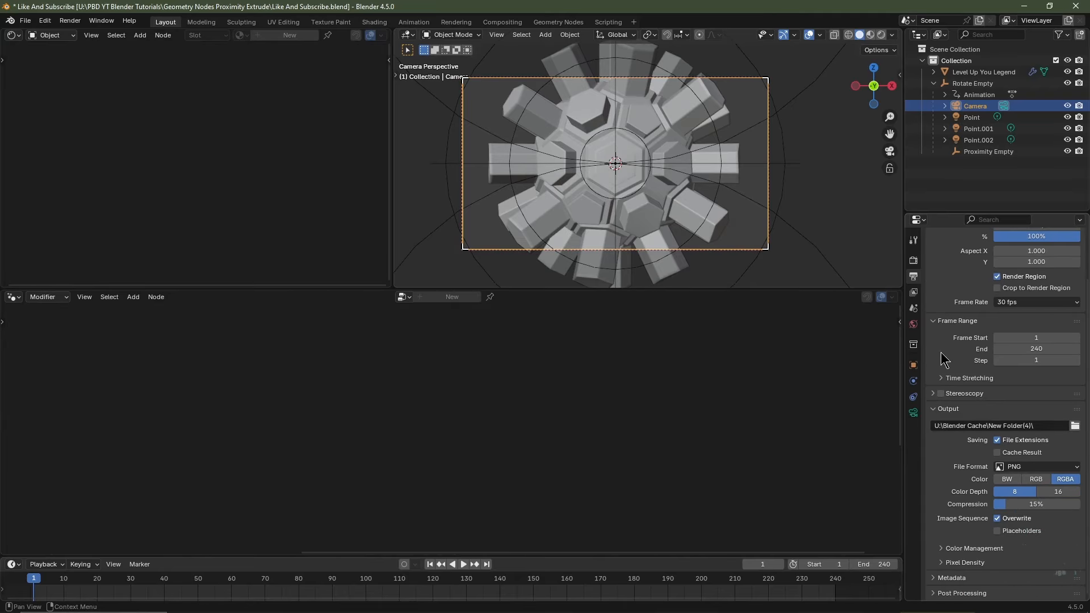
click(1075, 425)
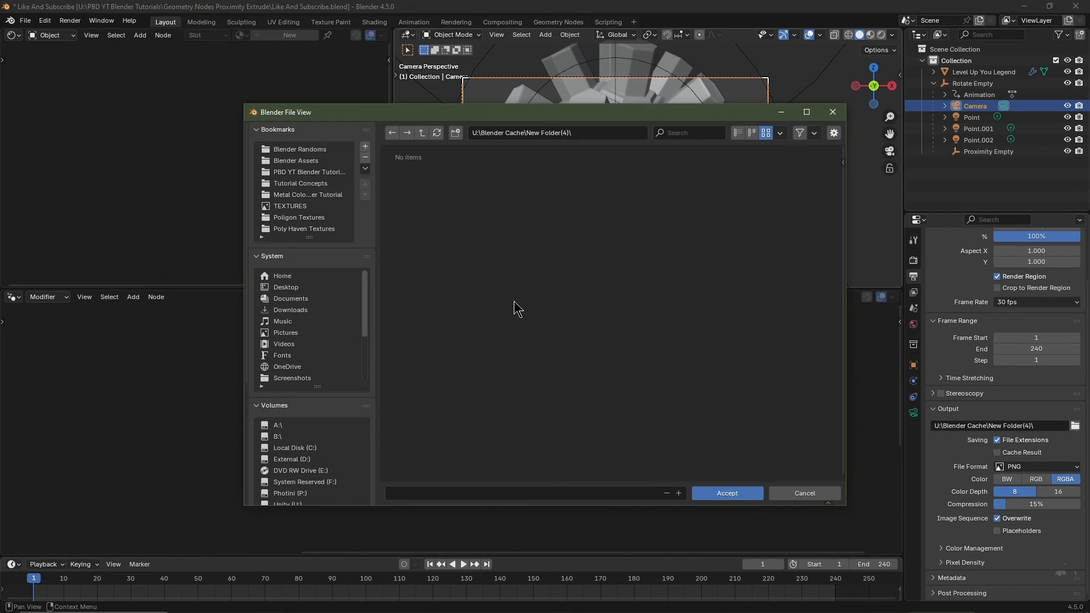
click(749, 492)
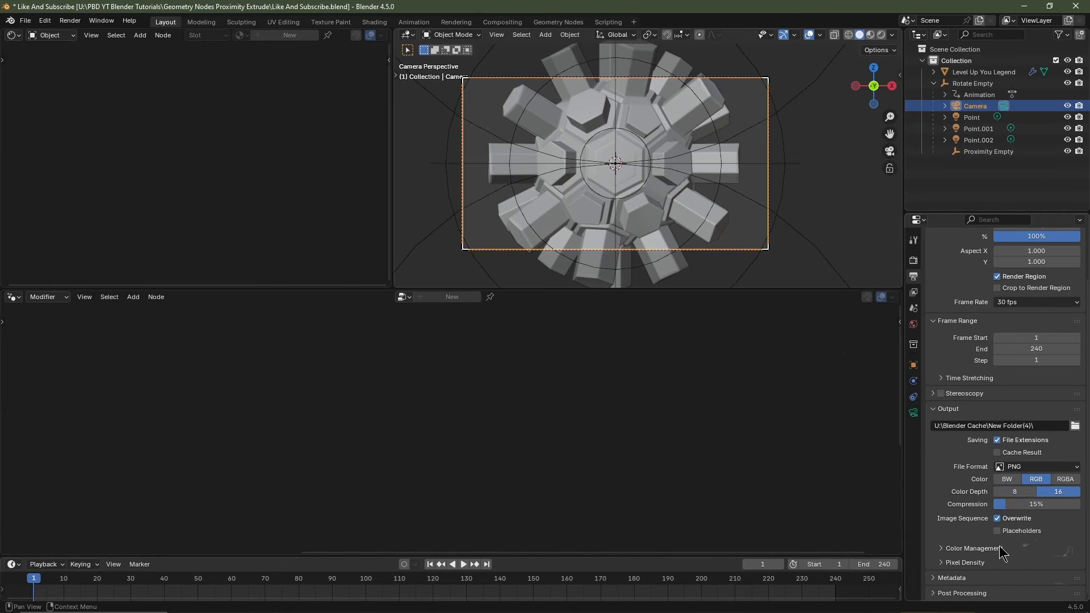
Step: Try OpenEXR output with the DWAA (lossy) codec and switch the file format back to PNG
click(1020, 468)
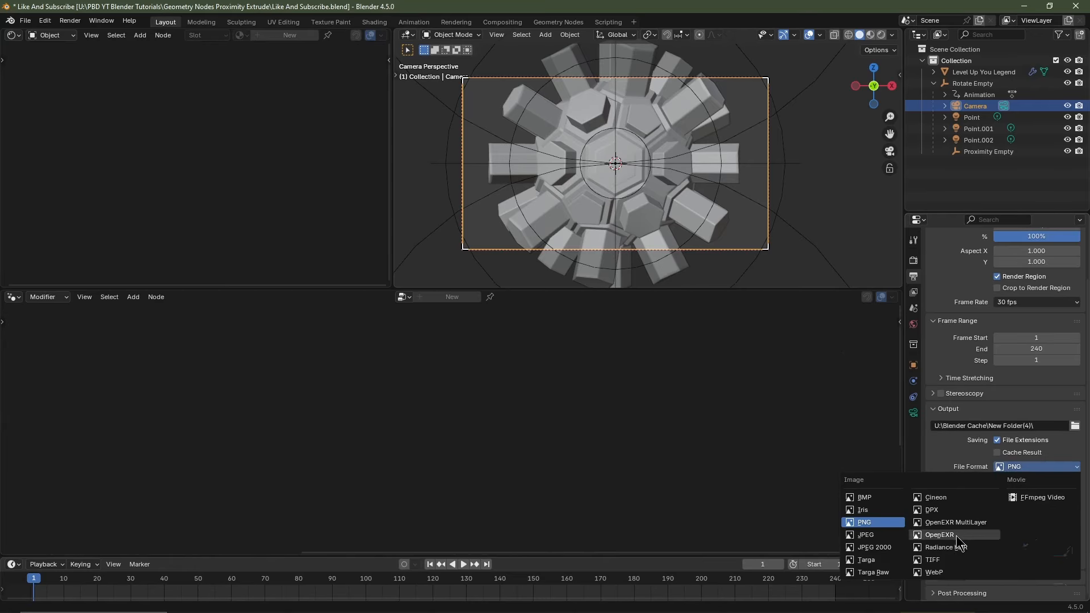
click(939, 534)
click(1017, 503)
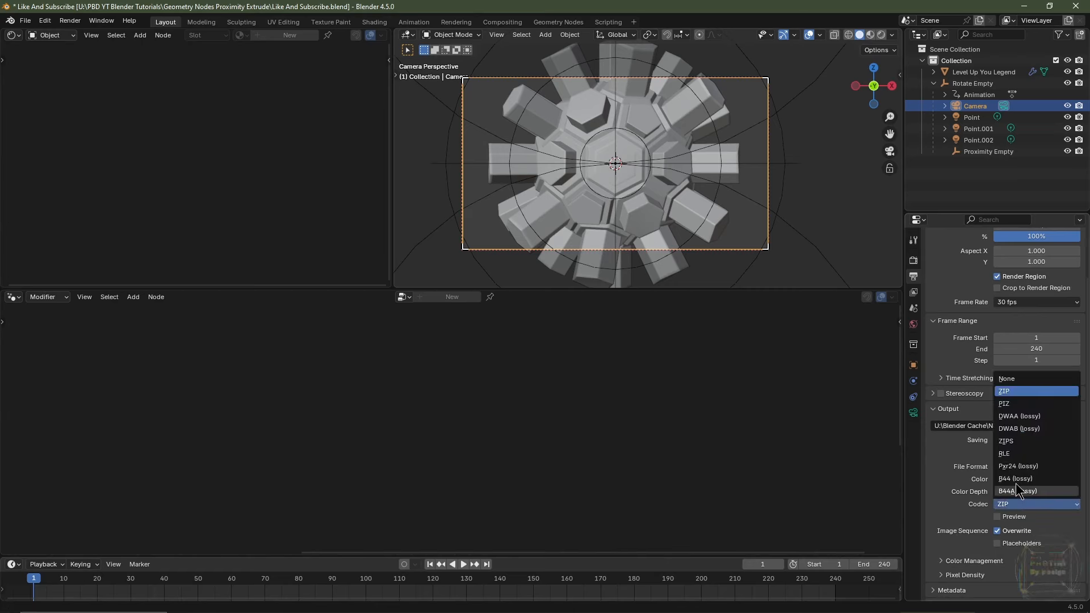
click(1020, 420)
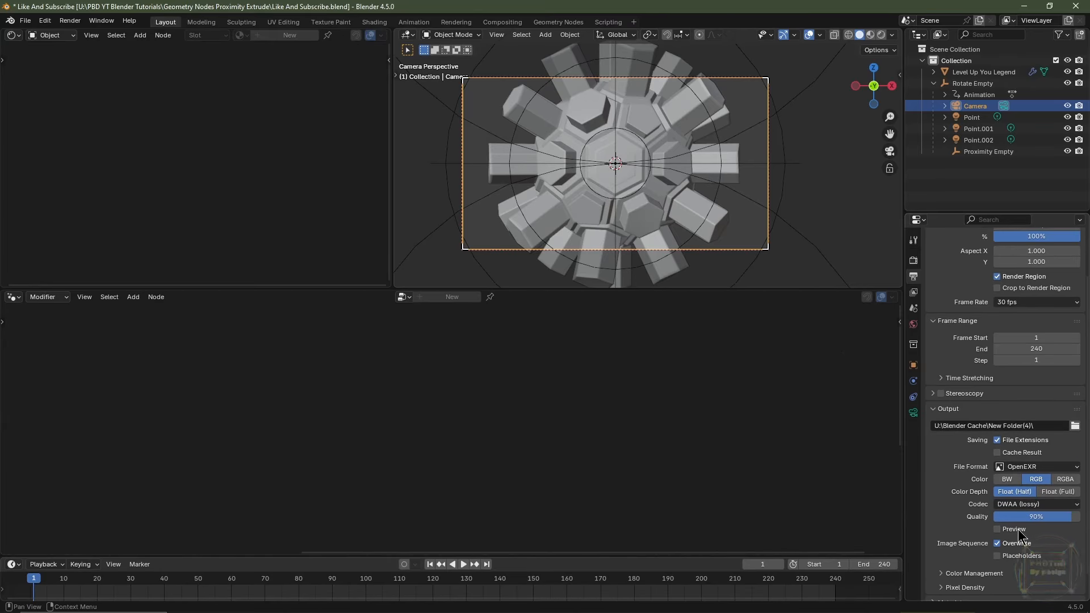
click(1018, 469)
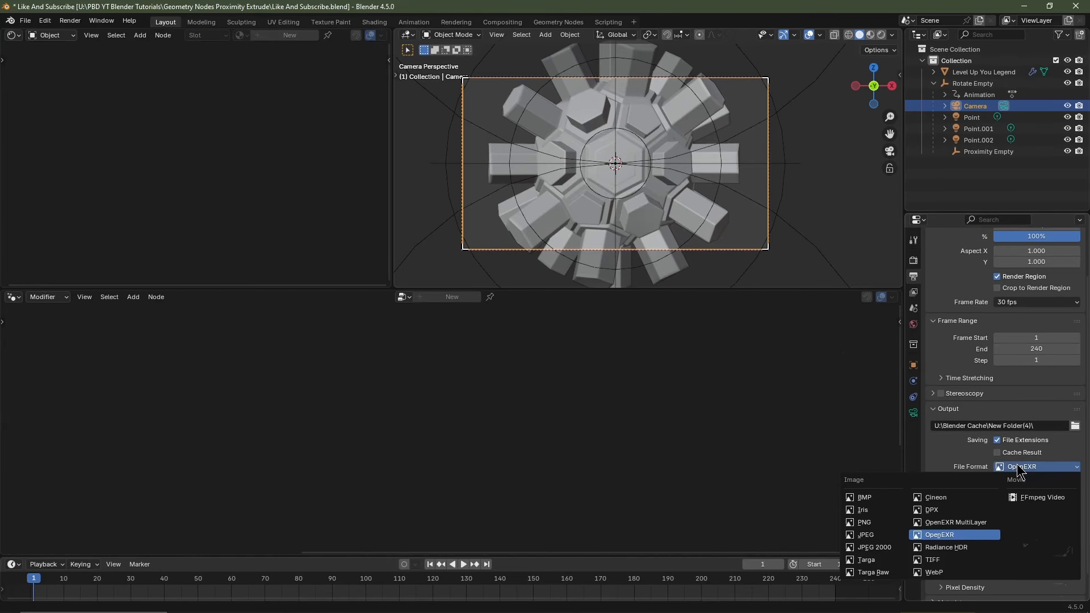
click(867, 523)
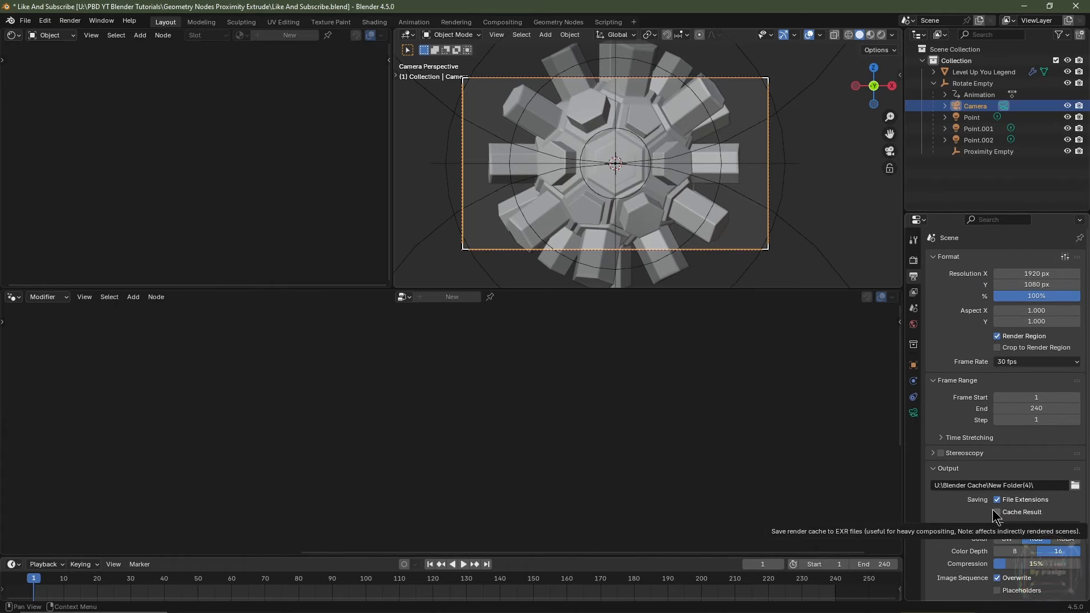
Step: Review the Cycles render settings, save the file, select the Level Up You Legend object and render the current frame
click(914, 261)
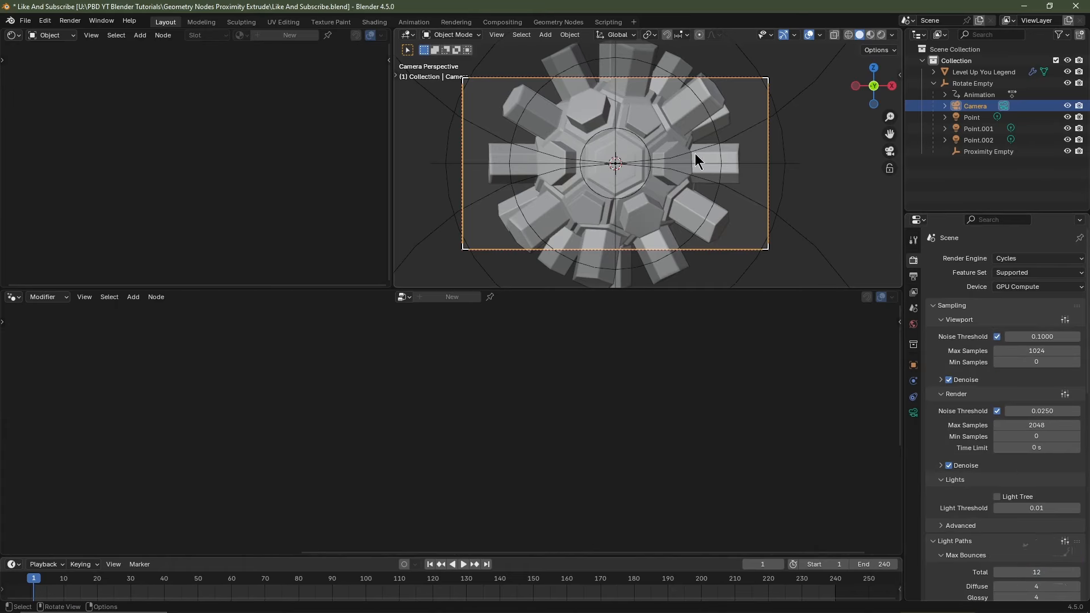
click(649, 208)
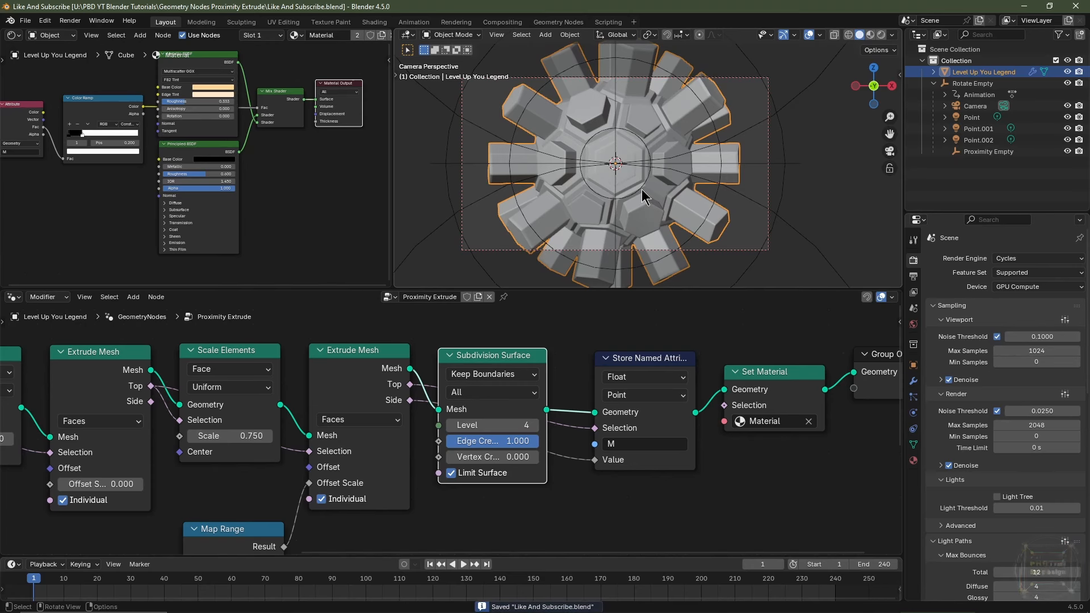
key(F12)
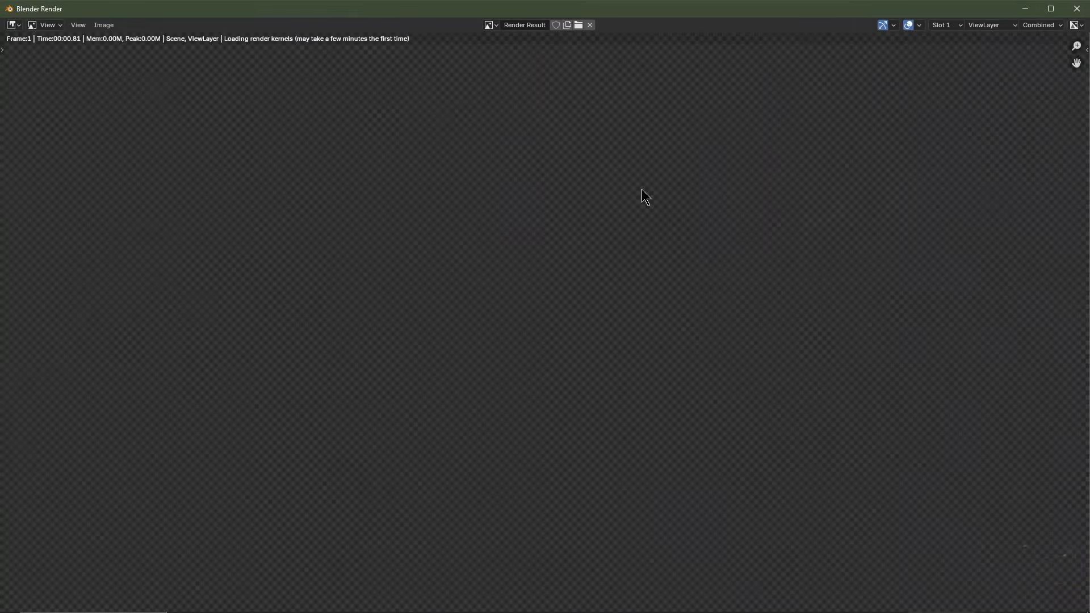